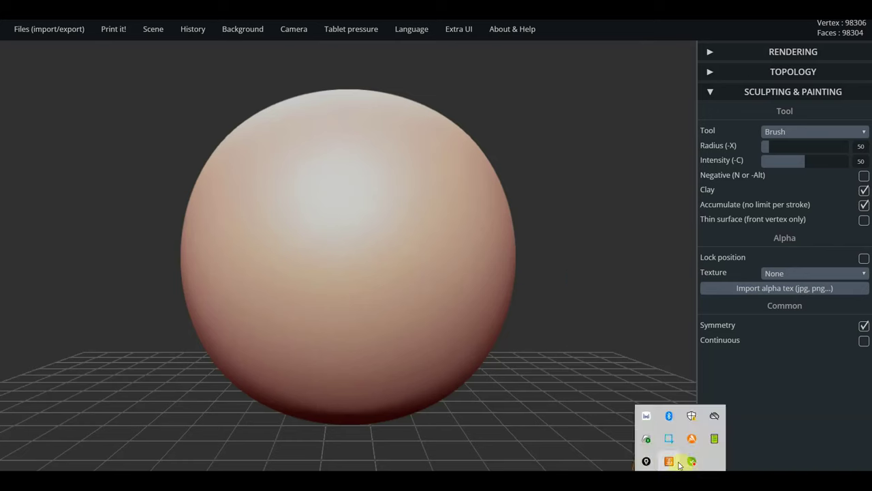
Dismiss the update notice and move the annotation toolbar off the sphere
click(646, 462)
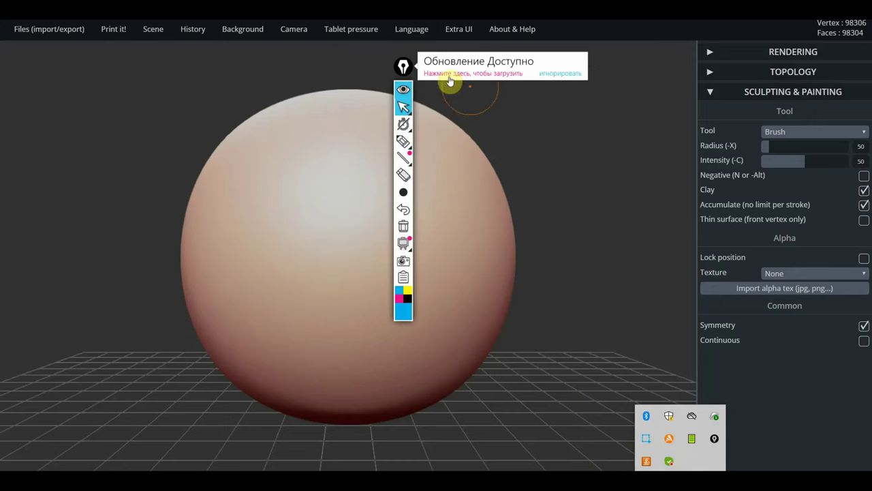
click(552, 74)
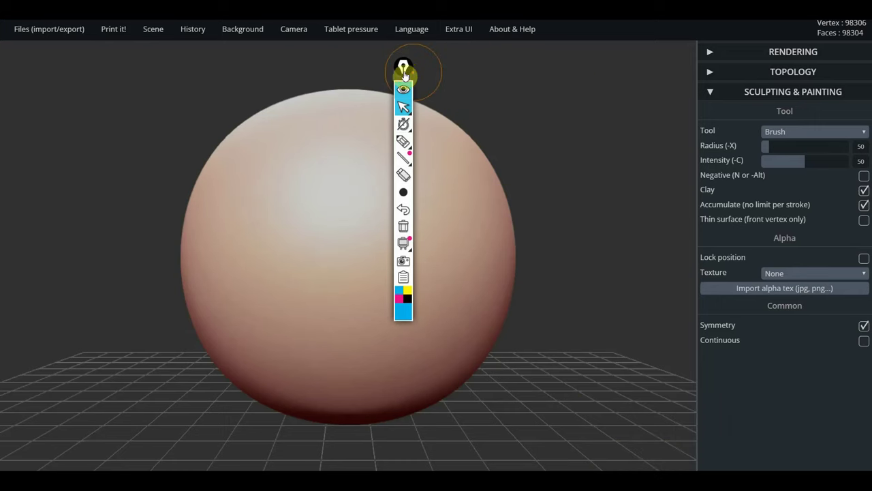
mouse_move(404, 68)
mouse_down()
mouse_move(222, 68)
mouse_move(10, 48)
mouse_up()
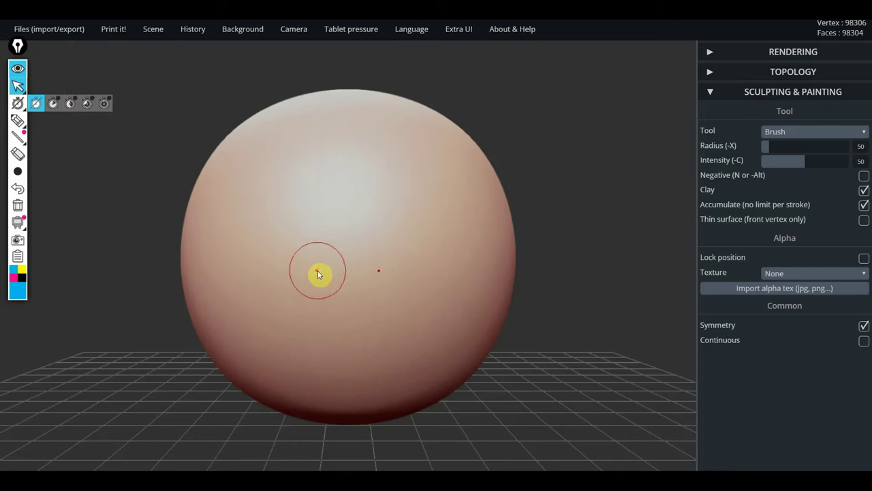
Zoom out and orbit the sphere, briefly trying brush inversion and masking modifiers
scroll(341, 252, down, 2)
scroll(395, 225, down, 2)
scroll(477, 252, down, 2)
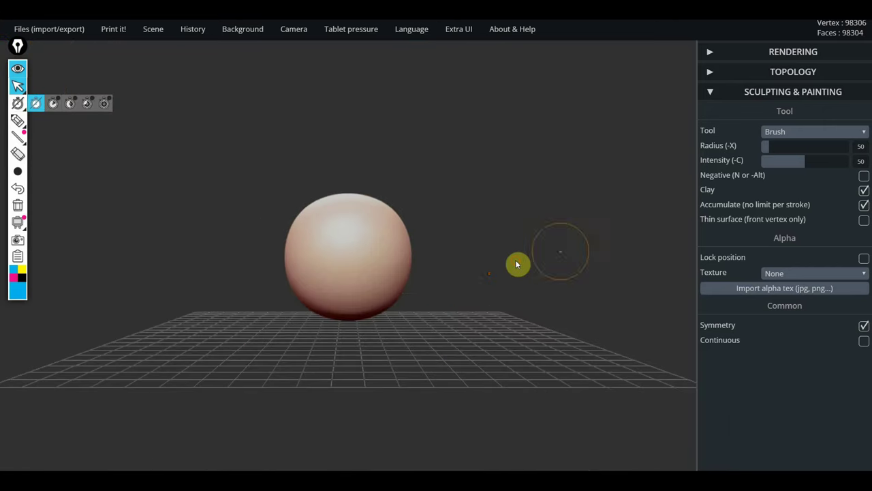
mouse_move(553, 254)
mouse_down()
mouse_move(483, 218)
mouse_move(602, 249)
mouse_move(470, 272)
mouse_move(559, 256)
mouse_move(414, 162)
mouse_move(559, 292)
mouse_move(502, 237)
mouse_move(494, 266)
mouse_move(385, 259)
mouse_move(552, 243)
mouse_move(502, 257)
mouse_move(560, 252)
mouse_move(510, 216)
mouse_move(527, 249)
mouse_up()
key(n)
key(n)
key(ctrl)
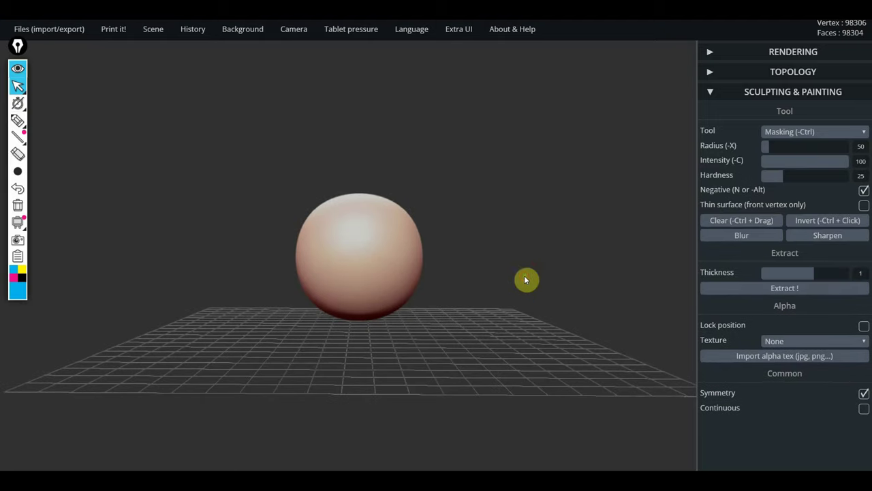
key(ctrl)
mouse_move(534, 253)
ctrl+mouse_down()
mouse_move(531, 227)
mouse_move(531, 252)
ctrl+mouse_up()
scroll(530, 252, up, 3)
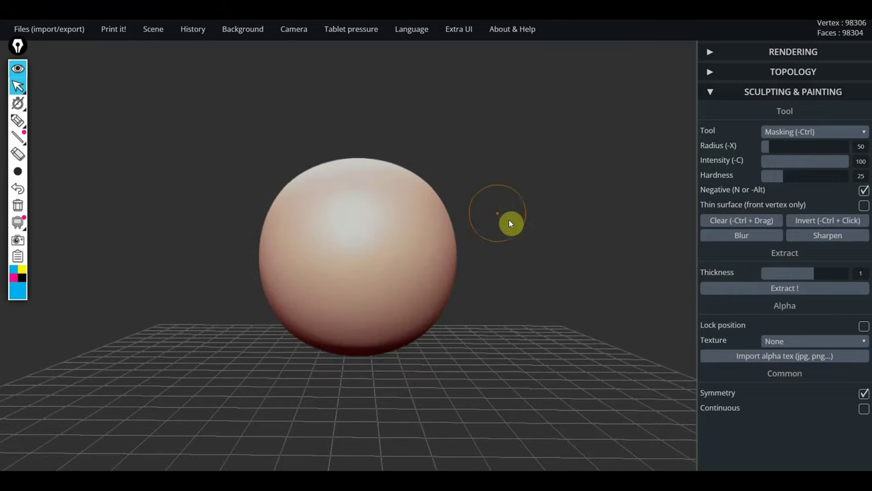
key(ctrl)
scroll(555, 288, down, 3)
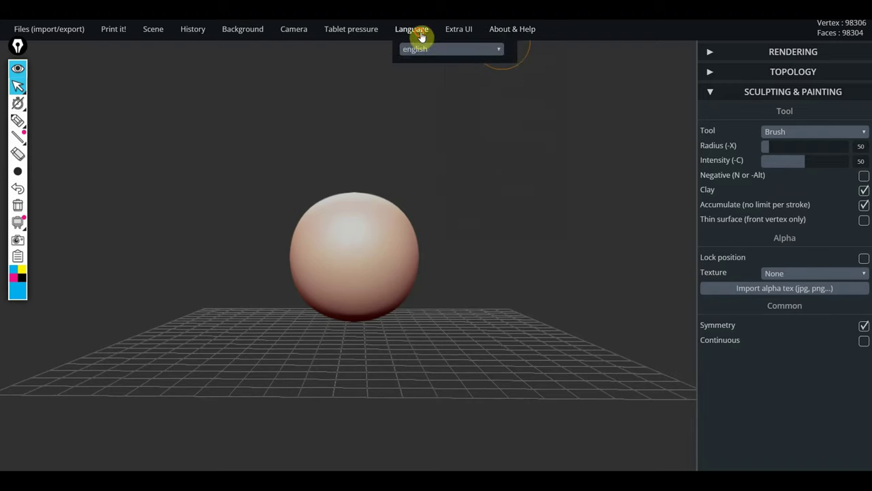
Switch the interface language to русский (Russian)
click(418, 50)
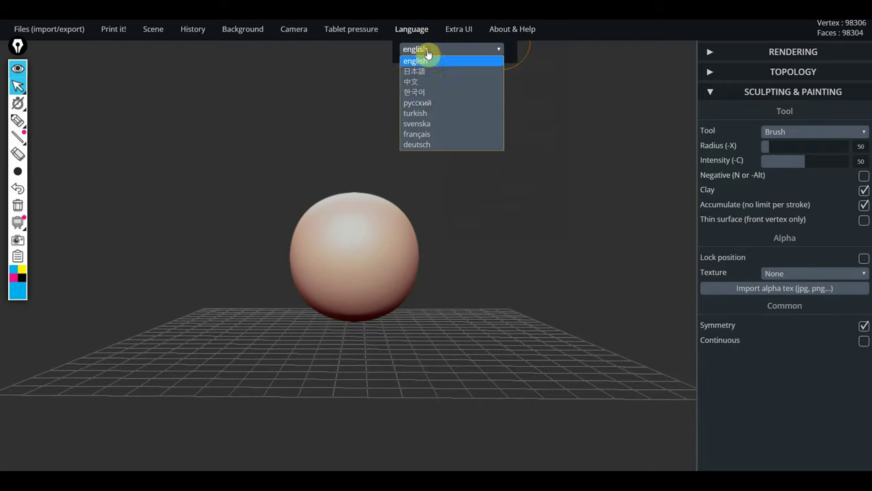
click(433, 103)
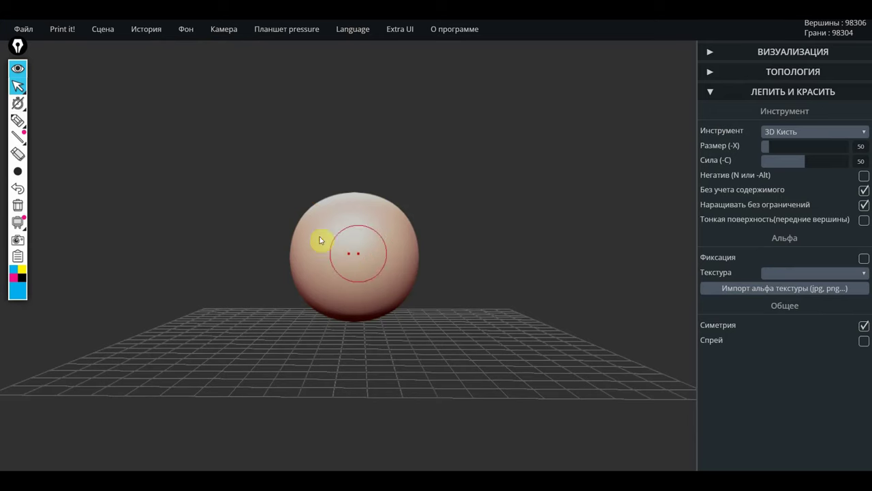
Delete the sphere and import Female_PlanesofHead_128 from the ВСЕ для SculptGL folder
key(Delete)
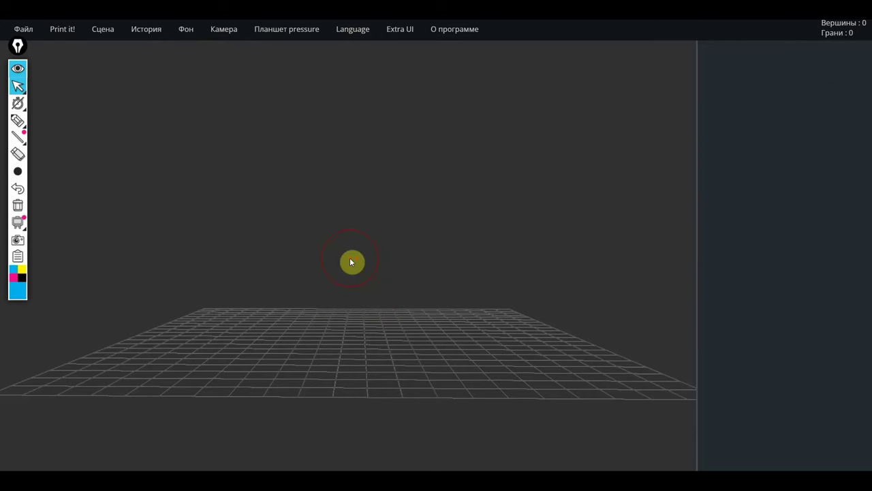
click(147, 30)
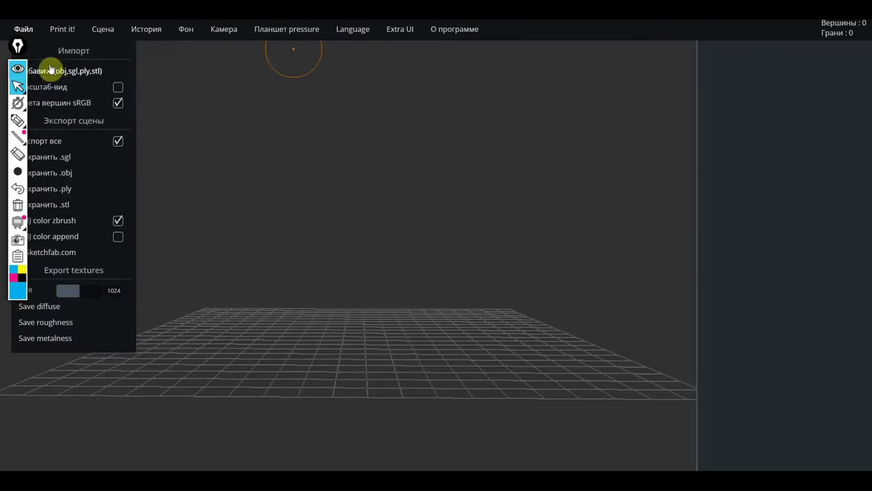
click(54, 76)
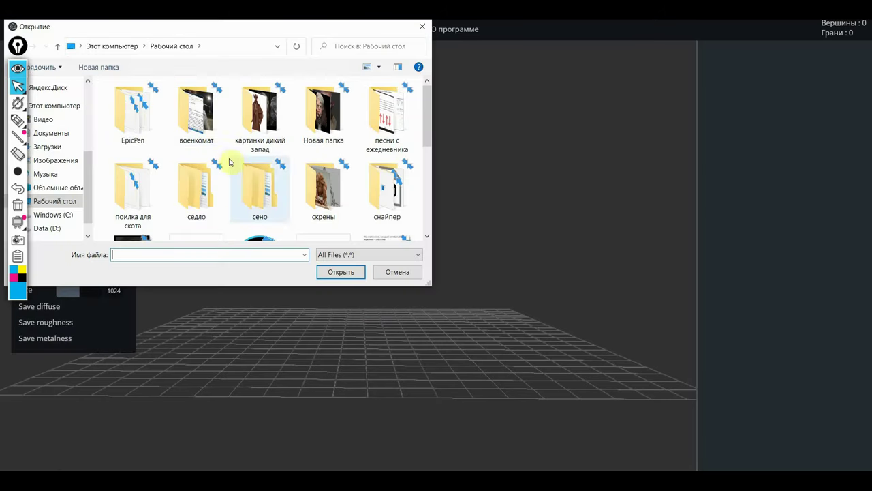
scroll(339, 196, down, 3)
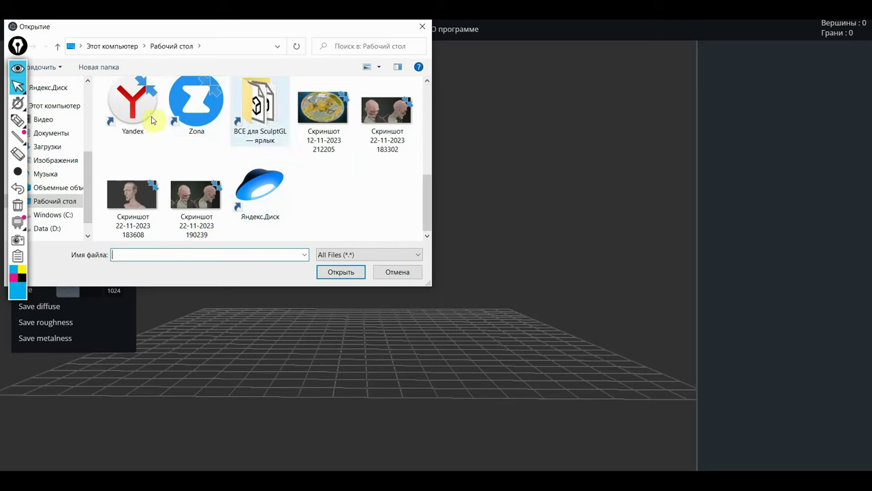
scroll(225, 181, up, 2)
double_click(256, 188)
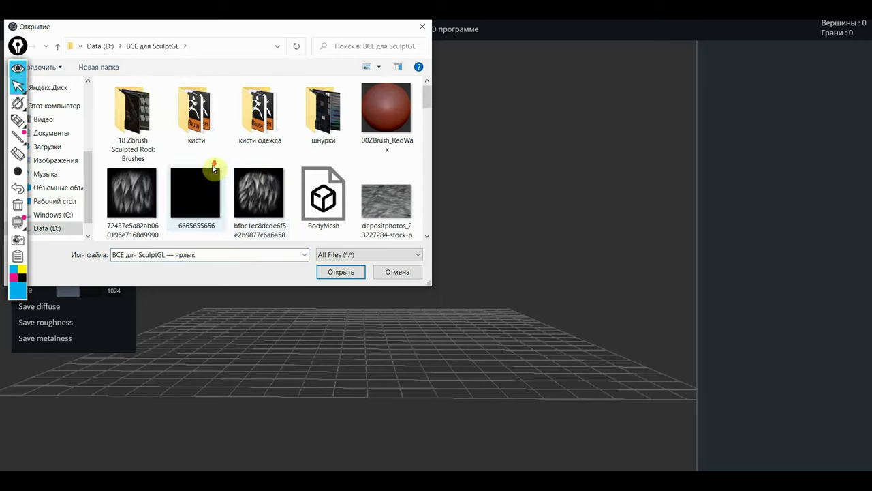
scroll(214, 169, down, 2)
click(203, 186)
double_click(203, 186)
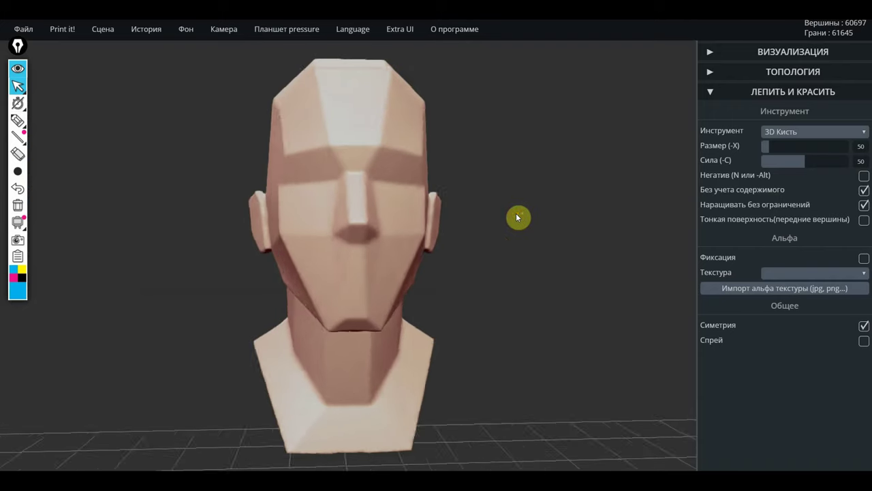
Zoom out on the head and expand the ВИЗУАЛИЗАЦИЯ rendering panel
drag(508, 212, 515, 216)
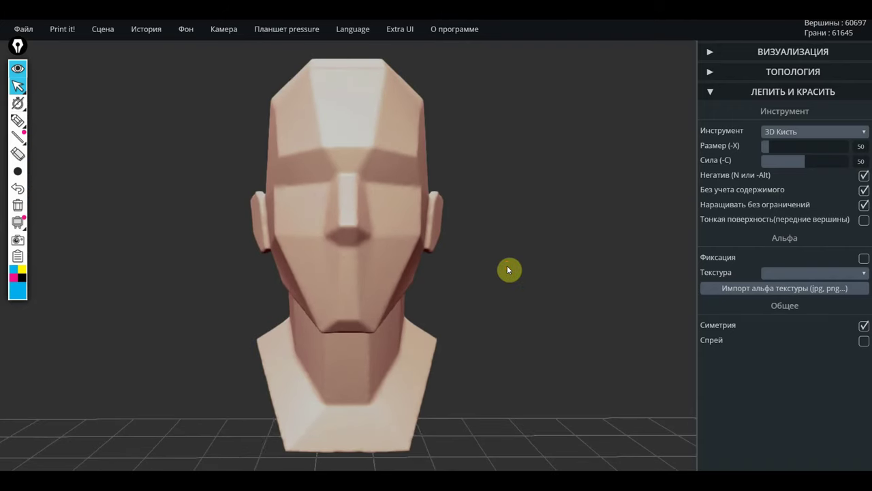
scroll(509, 269, down, 3)
scroll(495, 219, down, 2)
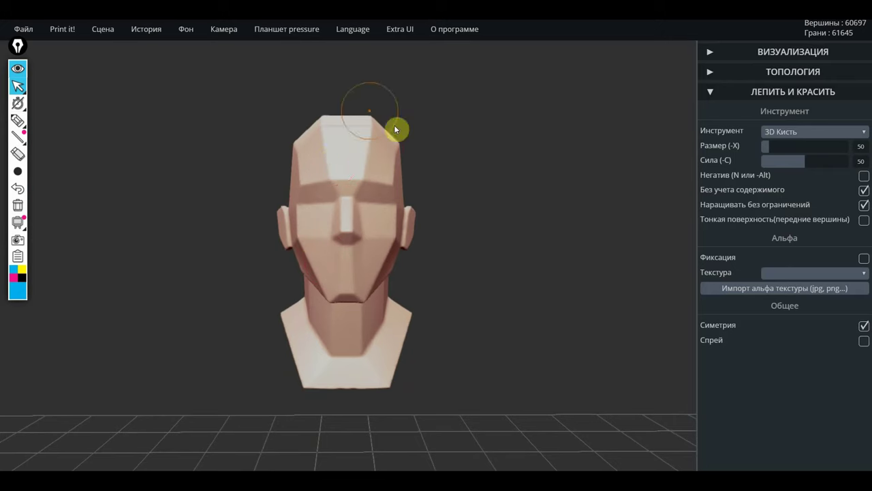
click(726, 60)
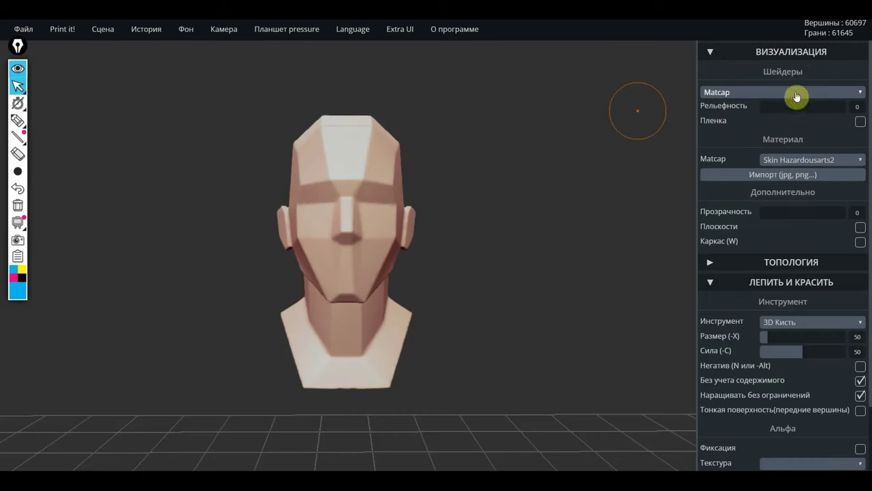
Try the Clay, Green, White and Red clay matcaps on the head
click(801, 159)
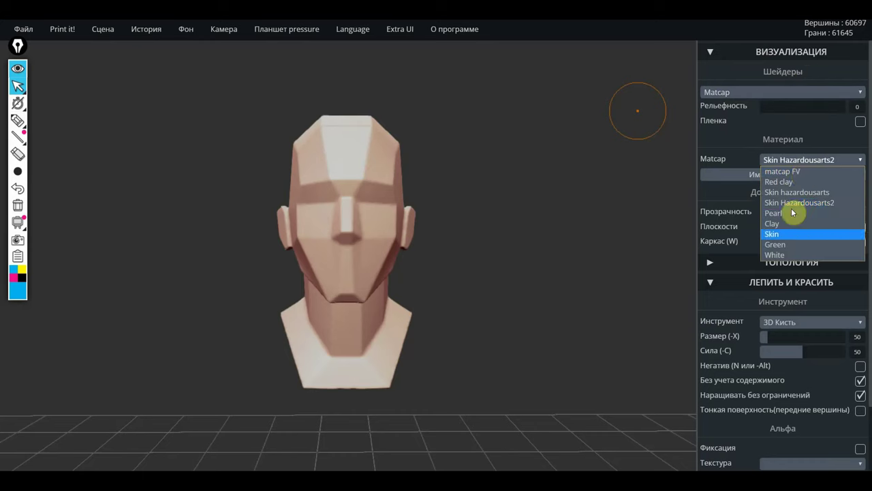
click(789, 225)
click(804, 161)
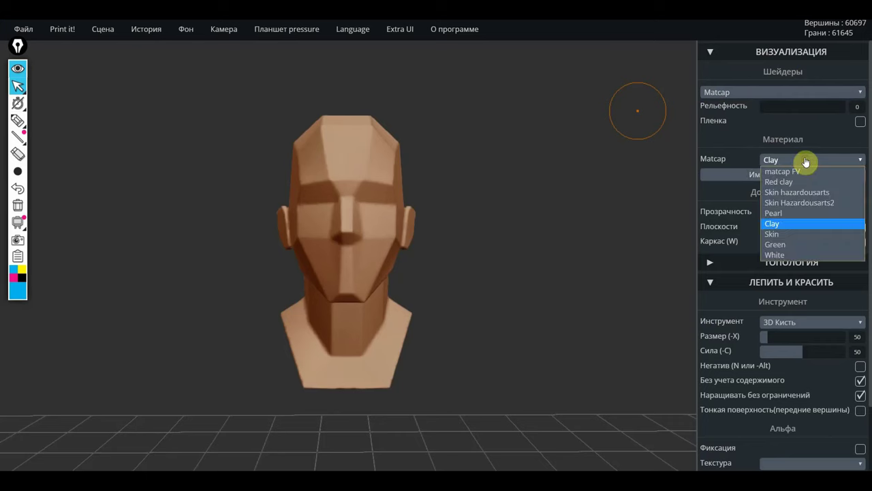
click(790, 245)
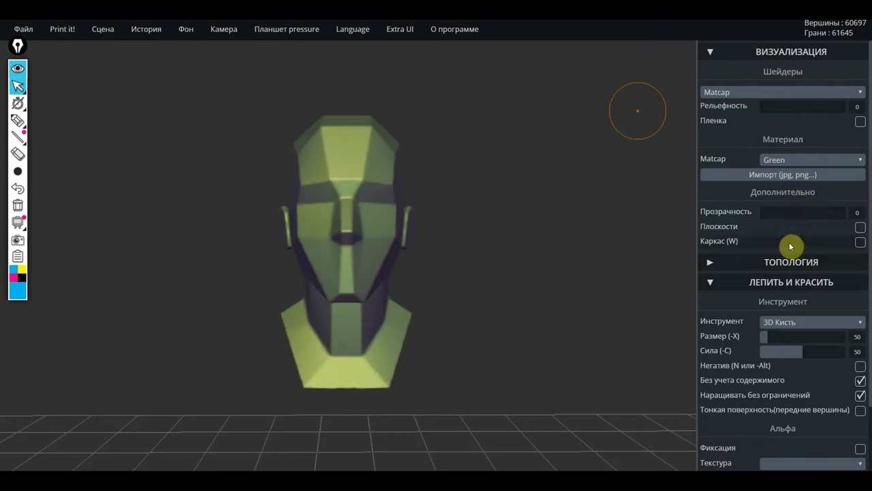
click(802, 160)
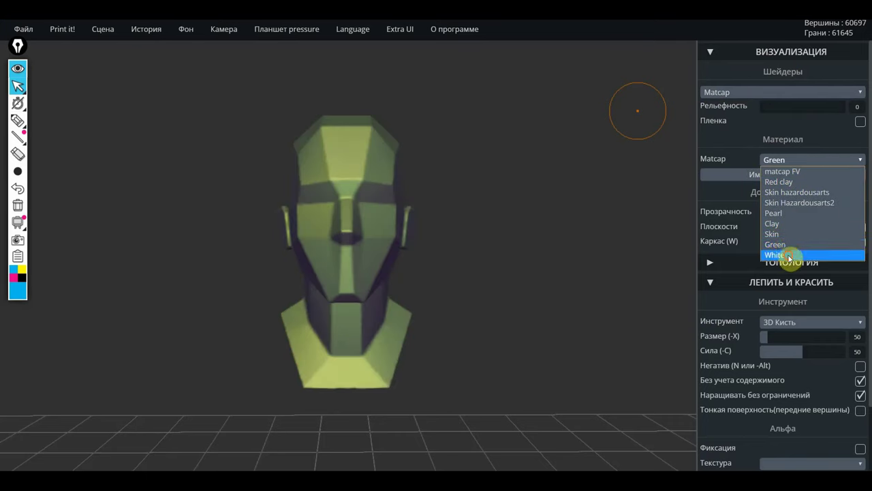
click(784, 255)
click(799, 161)
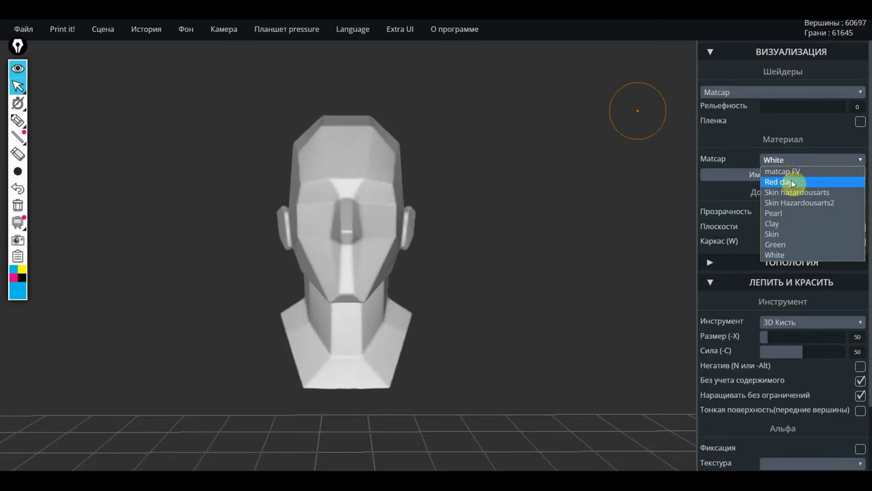
click(793, 185)
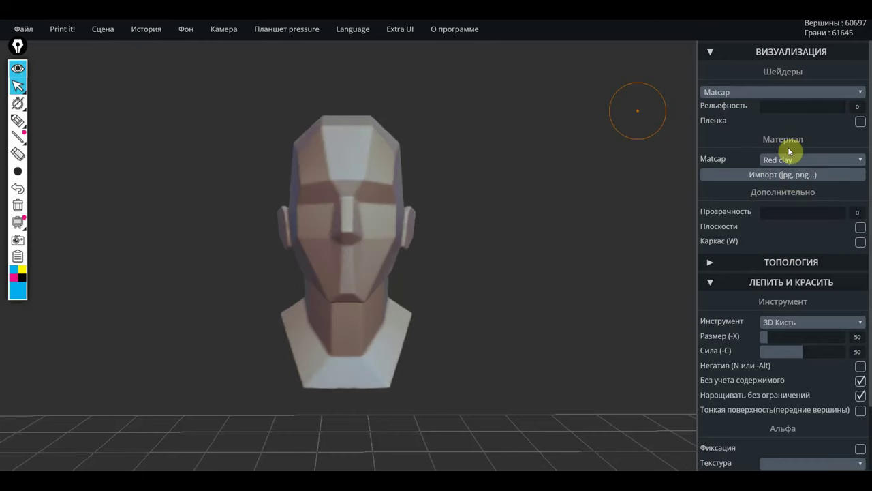
Try Skin Hazardousarts2, Skin and Green matcaps, settle on FV, then open matcap import
click(792, 158)
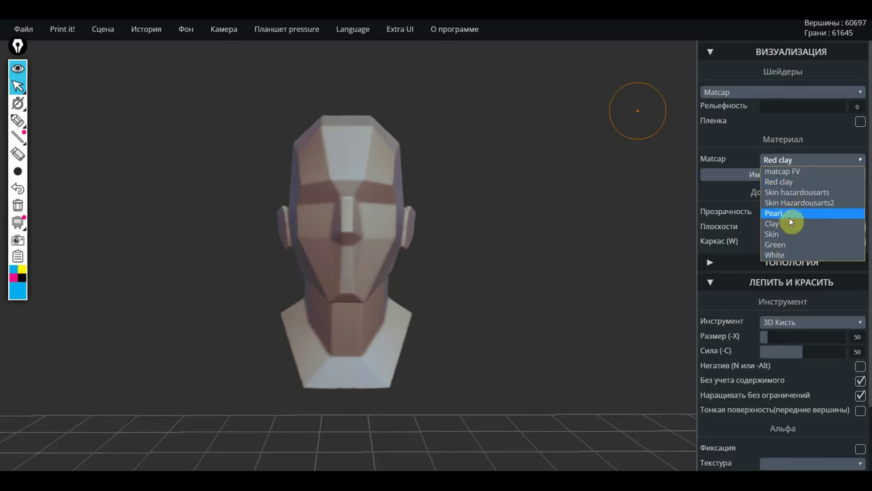
click(790, 202)
click(790, 160)
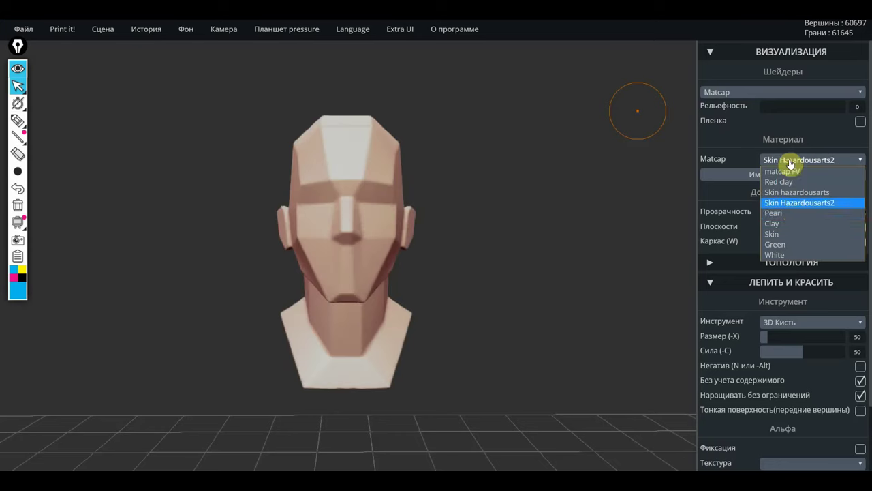
click(786, 234)
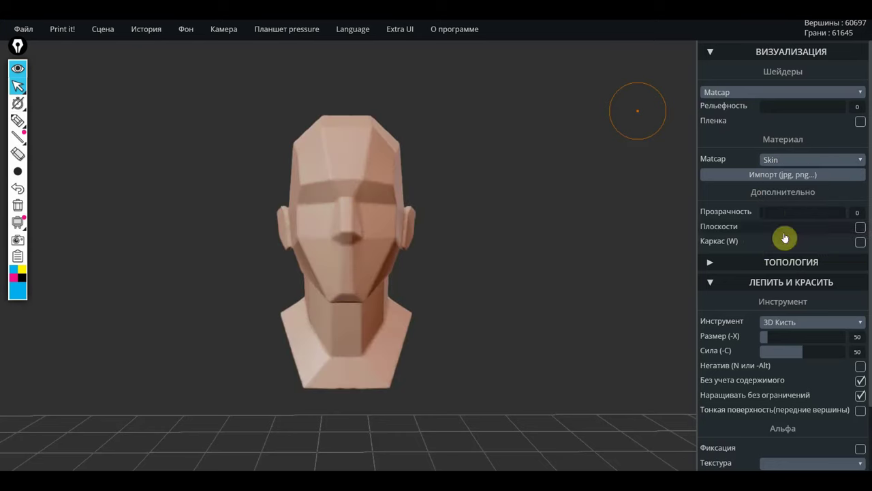
click(793, 161)
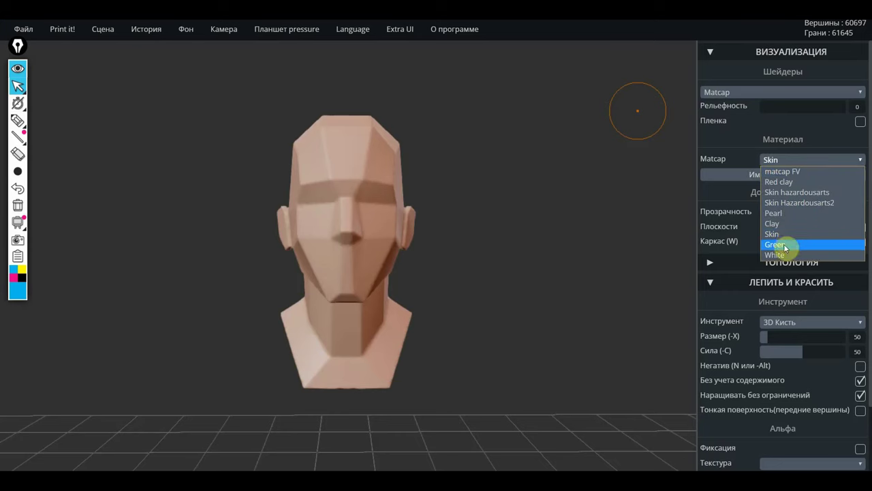
click(785, 246)
click(797, 161)
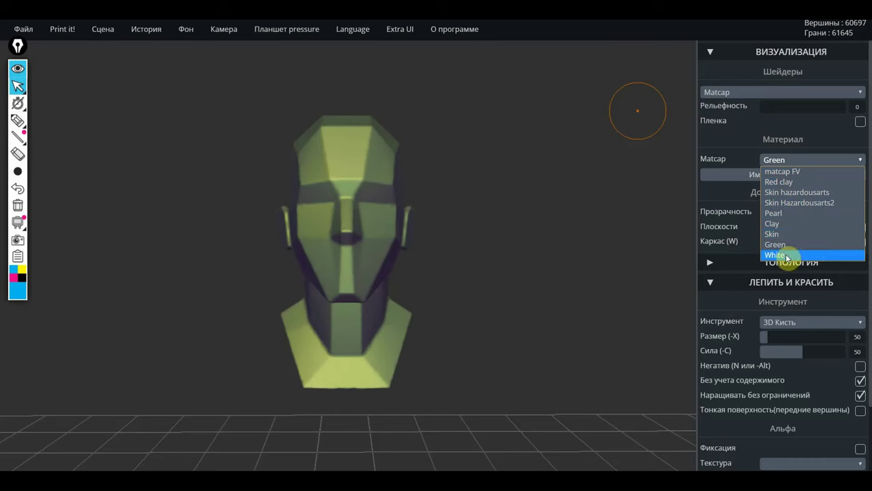
click(796, 171)
click(782, 174)
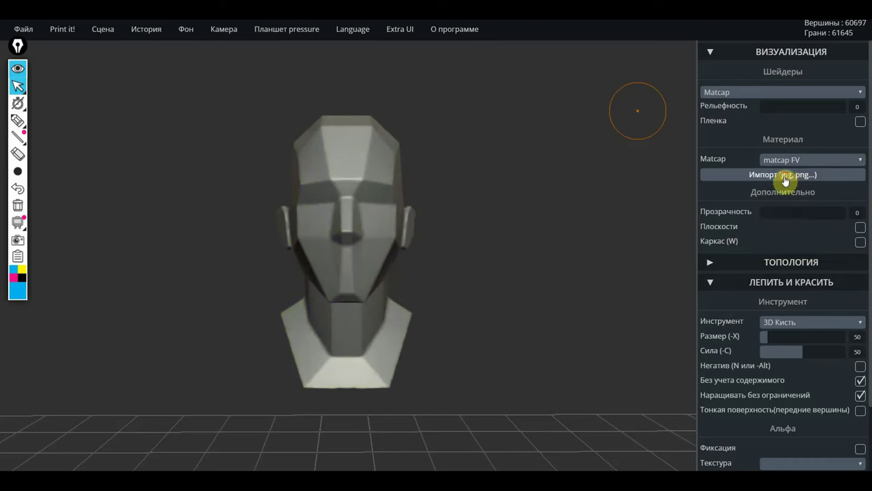
Import 00ZBrush_RedWax.png as the head's matcap and inspect it from above
double_click(381, 112)
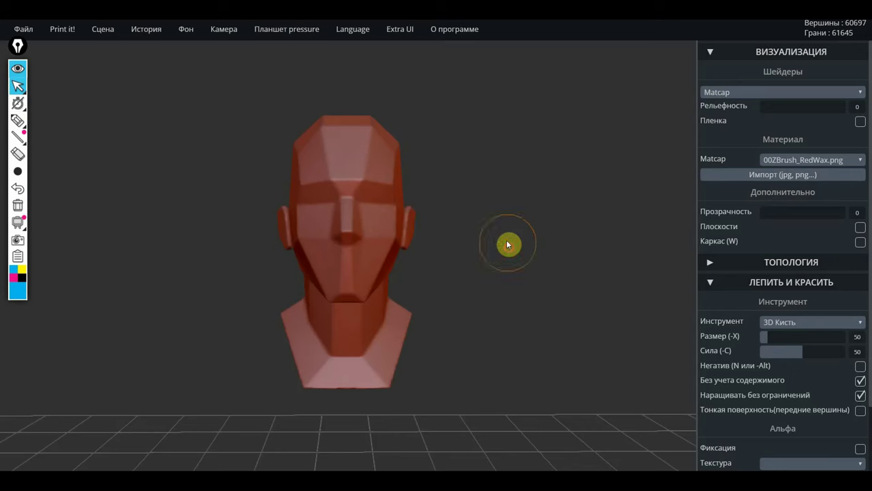
mouse_move(506, 243)
mouse_down()
mouse_move(481, 255)
mouse_move(336, 253)
mouse_move(394, 298)
mouse_move(495, 220)
mouse_move(473, 263)
mouse_move(509, 257)
mouse_move(510, 245)
mouse_up()
scroll(460, 257, up, 1)
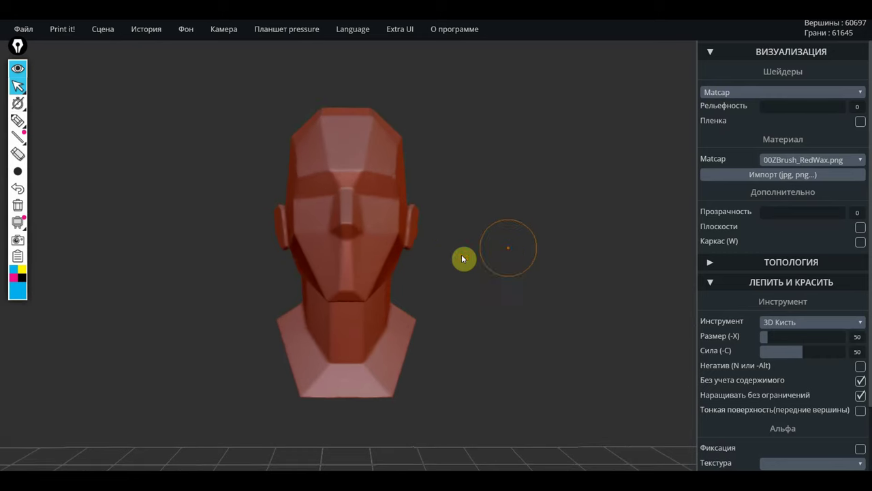
key(shift)
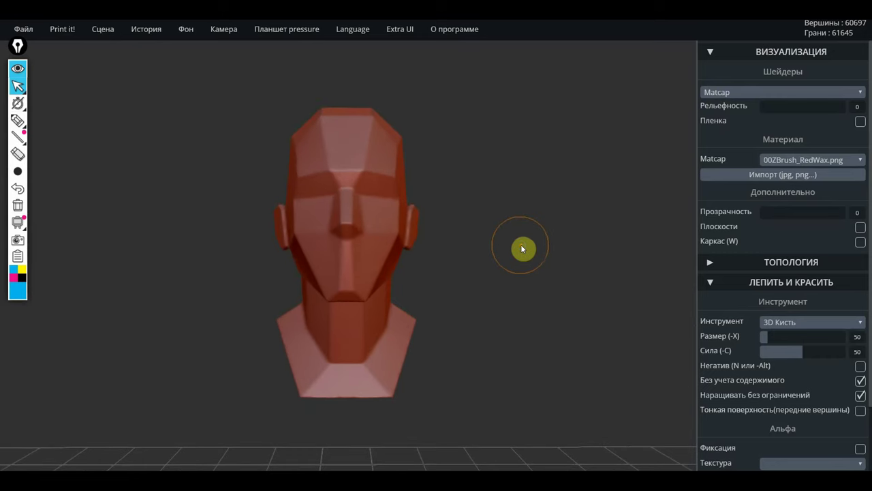
key(shift)
key(shift)
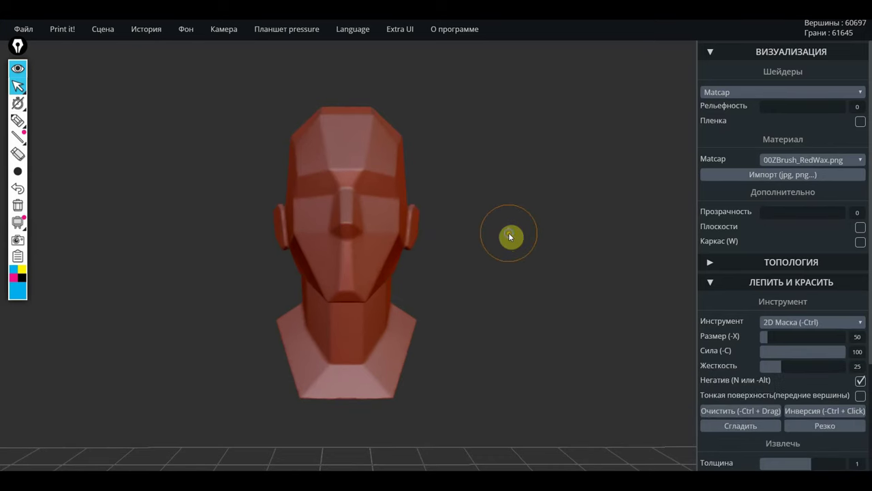
shift+scroll(501, 219, down, 2)
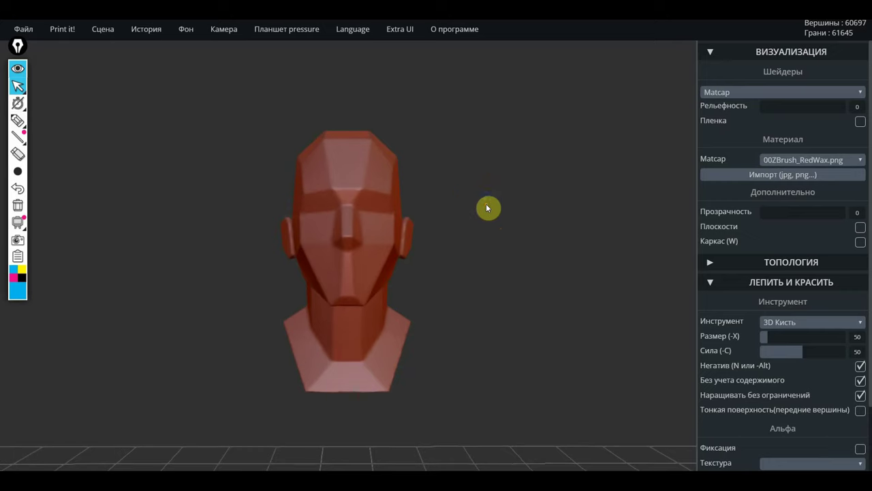
Orbit to the side, snap the head to a front view, and open Камера settings
drag(496, 200, 455, 215)
key(space)
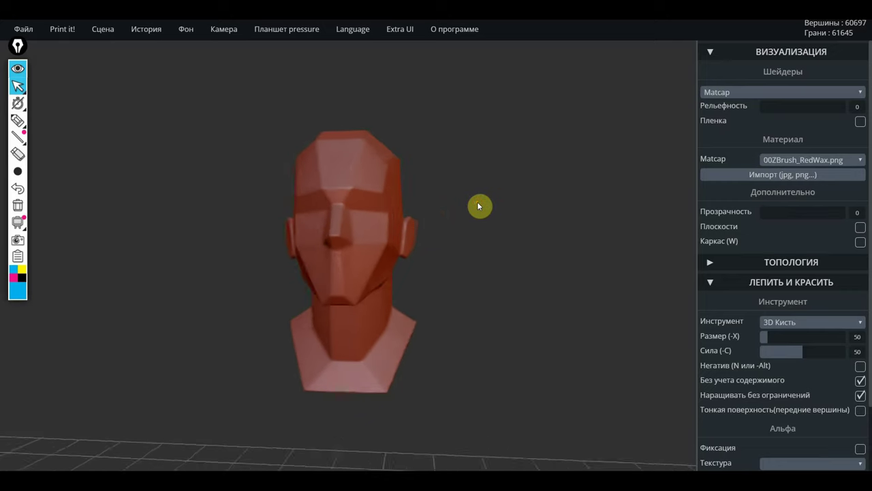
click(224, 29)
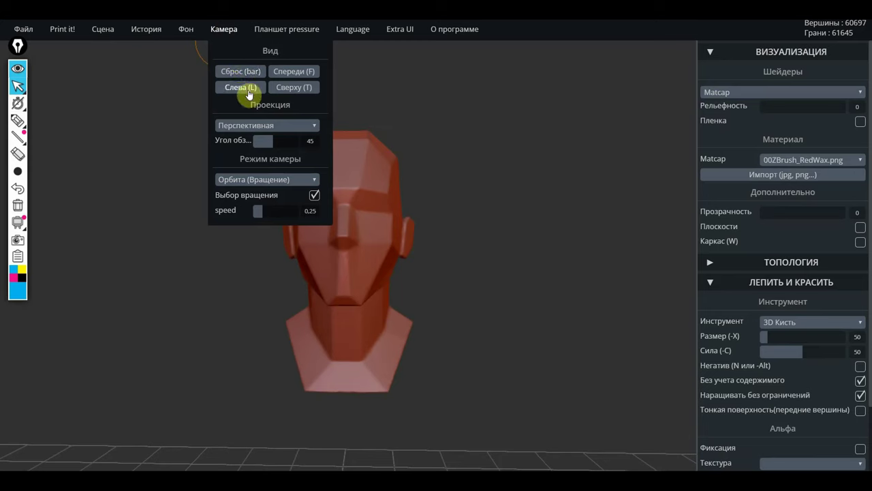
Set Проекция to Ортогональная and try the spherical trackball rotation mode
click(299, 127)
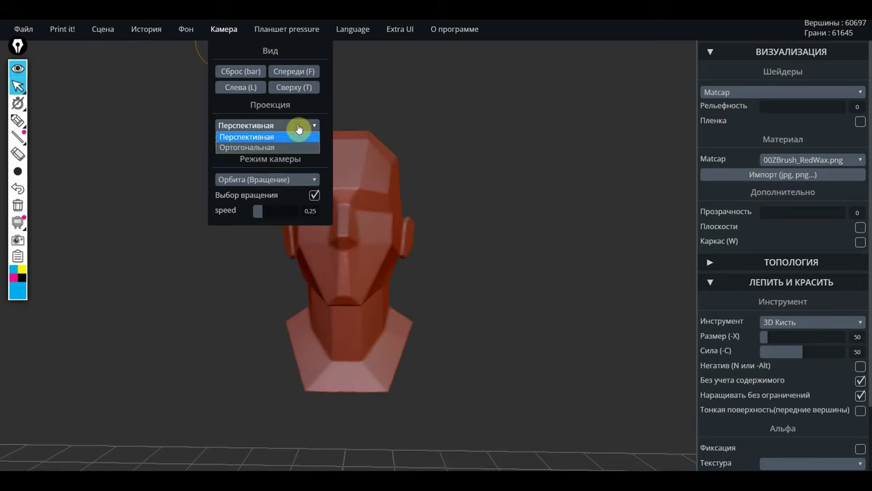
click(271, 147)
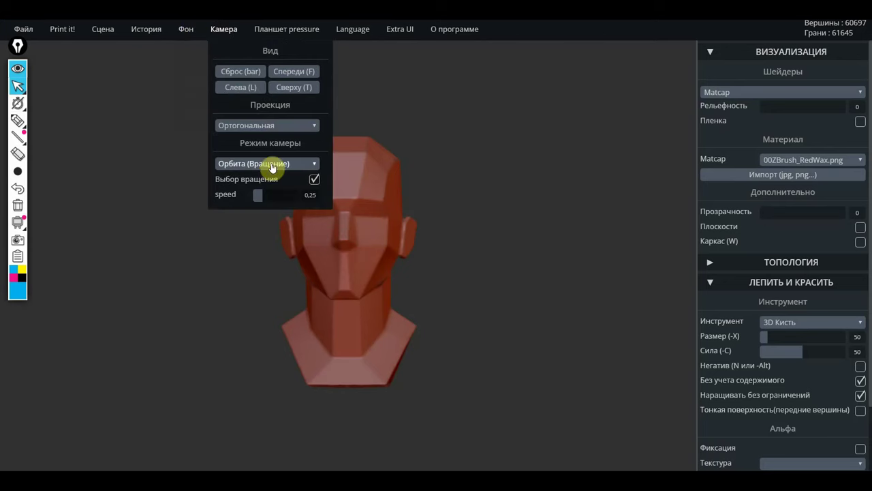
click(311, 167)
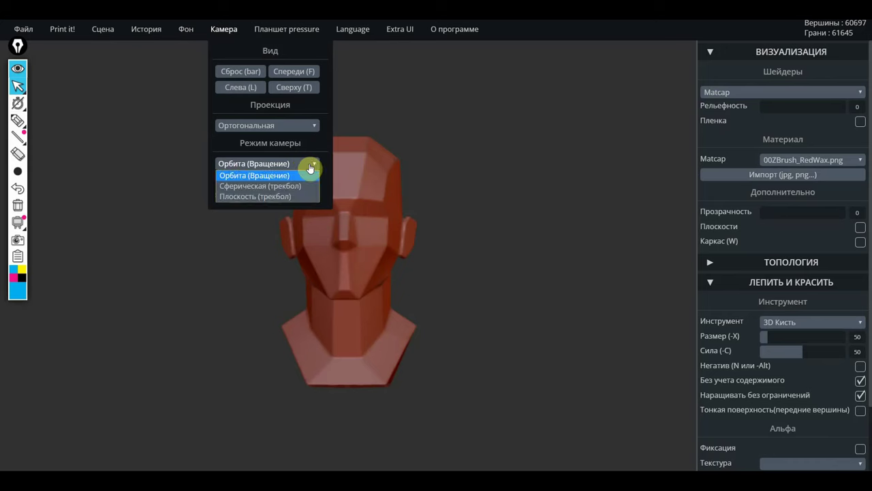
click(259, 186)
mouse_move(448, 215)
mouse_down()
mouse_move(345, 216)
mouse_move(456, 244)
mouse_move(345, 130)
mouse_move(111, 264)
mouse_move(462, 232)
mouse_move(460, 360)
mouse_move(249, 230)
mouse_move(399, 177)
mouse_move(444, 223)
mouse_move(454, 212)
mouse_up()
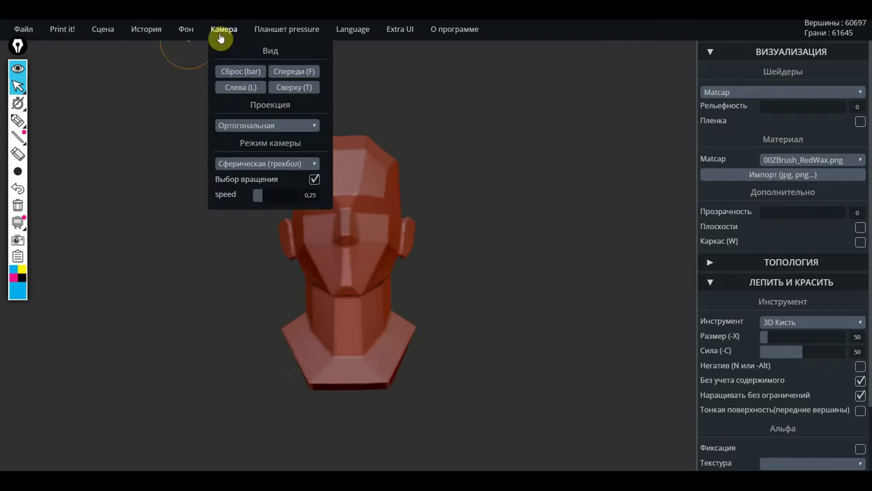
Switch to planar trackball rotation and test orbiting the head to a left profile
click(277, 166)
click(263, 196)
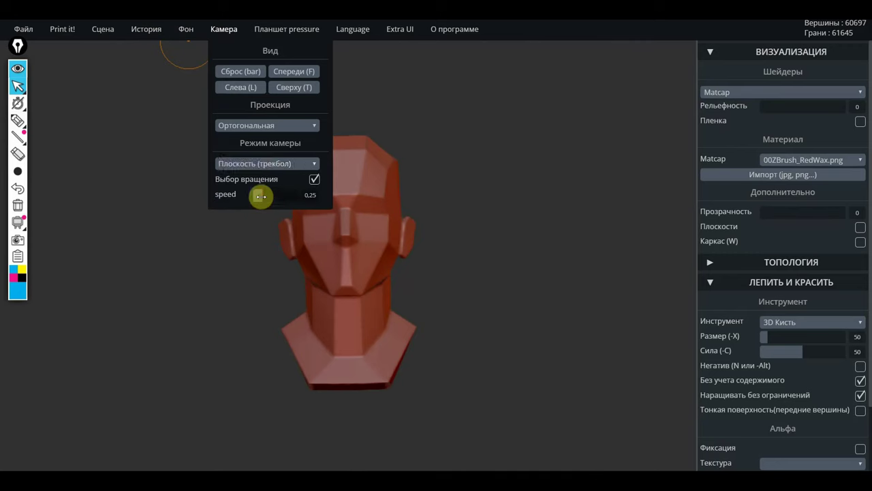
mouse_move(482, 280)
mouse_down()
mouse_move(311, 280)
mouse_move(388, 259)
mouse_move(604, 267)
mouse_move(496, 330)
mouse_up()
drag(320, 315, 417, 267)
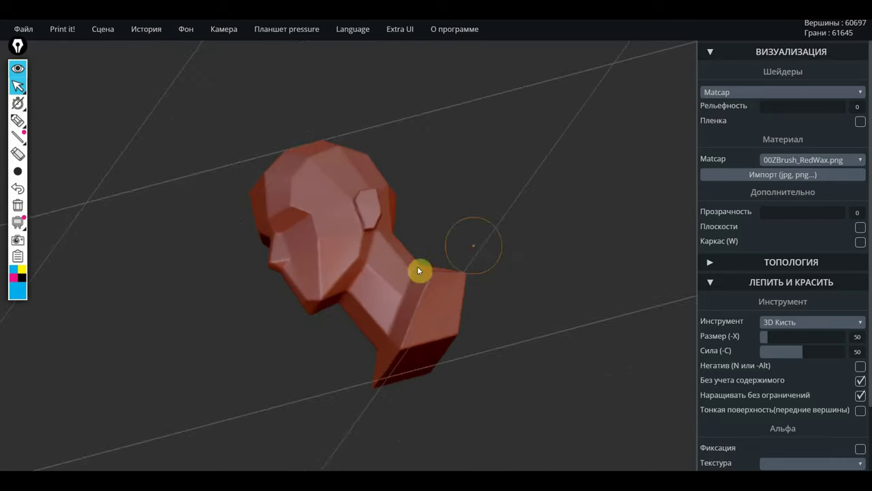
key(shift)
mouse_move(497, 280)
mouse_down()
mouse_move(563, 225)
mouse_move(522, 212)
mouse_move(629, 213)
mouse_move(497, 182)
mouse_move(632, 150)
mouse_move(499, 148)
mouse_move(620, 82)
mouse_move(616, 216)
mouse_move(728, 56)
mouse_up()
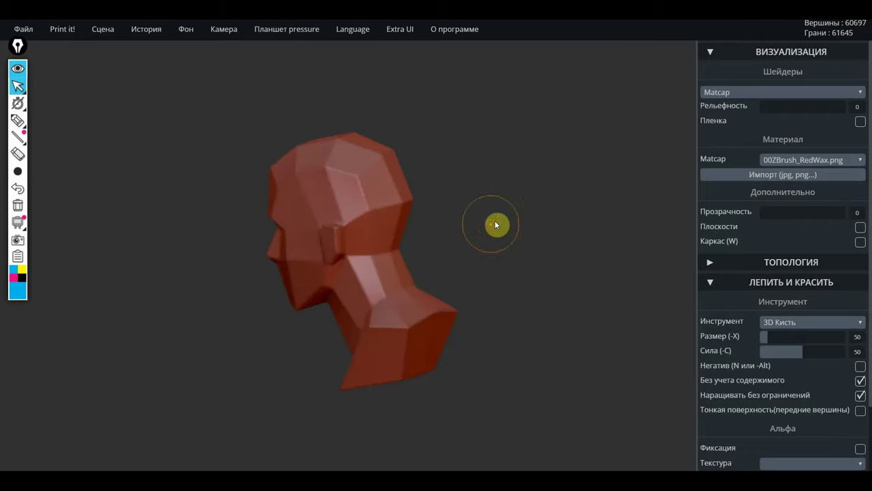
mouse_move(497, 224)
mouse_down()
mouse_move(636, 156)
mouse_move(676, 197)
mouse_move(591, 231)
mouse_move(619, 243)
mouse_move(555, 195)
mouse_move(545, 294)
mouse_up()
Set Режим камеры back to Орбита (Вращение) and restore the standard sculpting brush
key(shift)
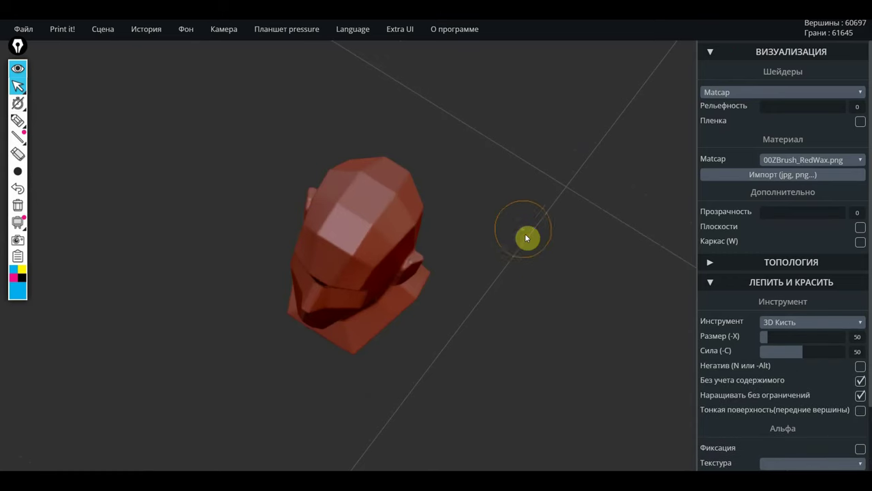
key(shift)
key(ctrl)
mouse_move(523, 247)
mouse_down()
mouse_move(526, 181)
mouse_move(555, 212)
mouse_up()
key(shift)
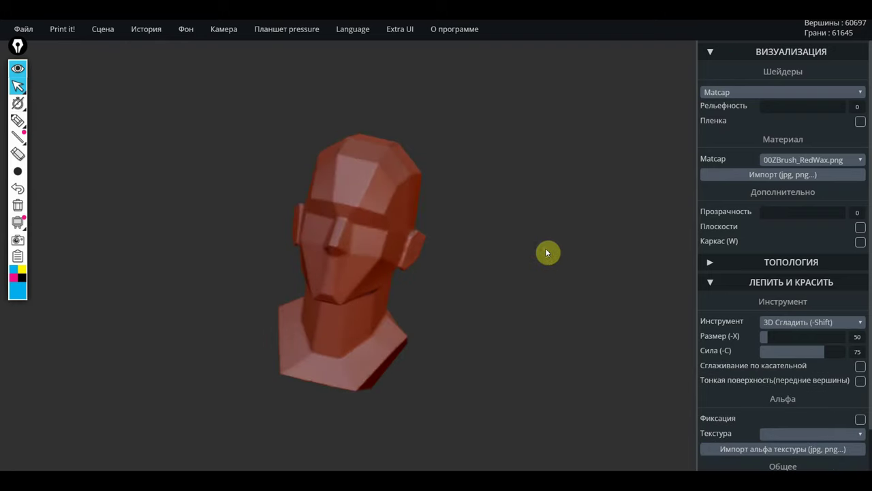
mouse_move(223, 29)
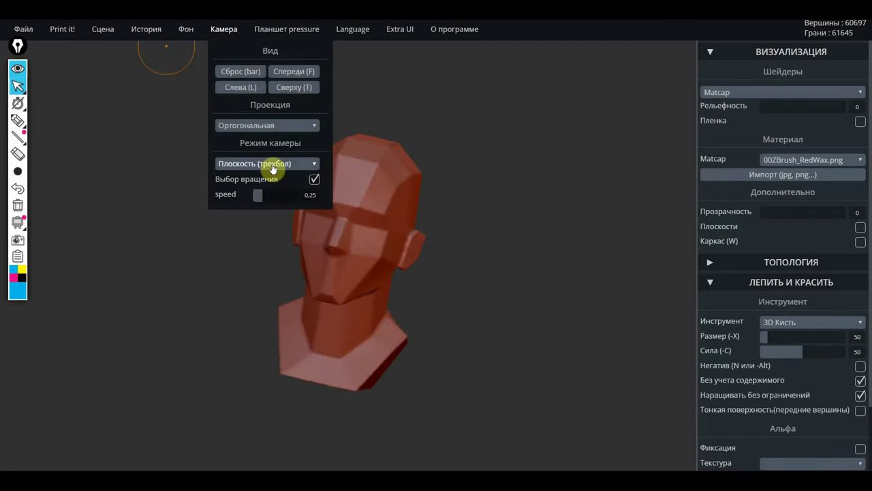
click(274, 165)
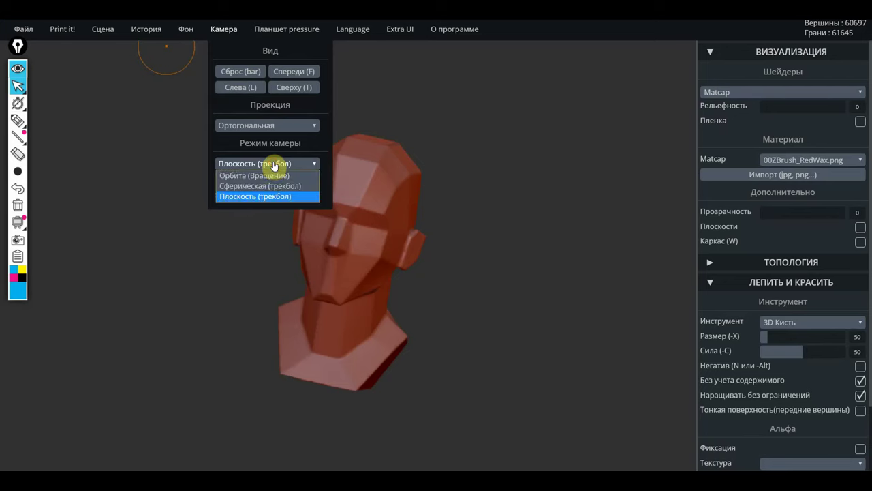
click(270, 176)
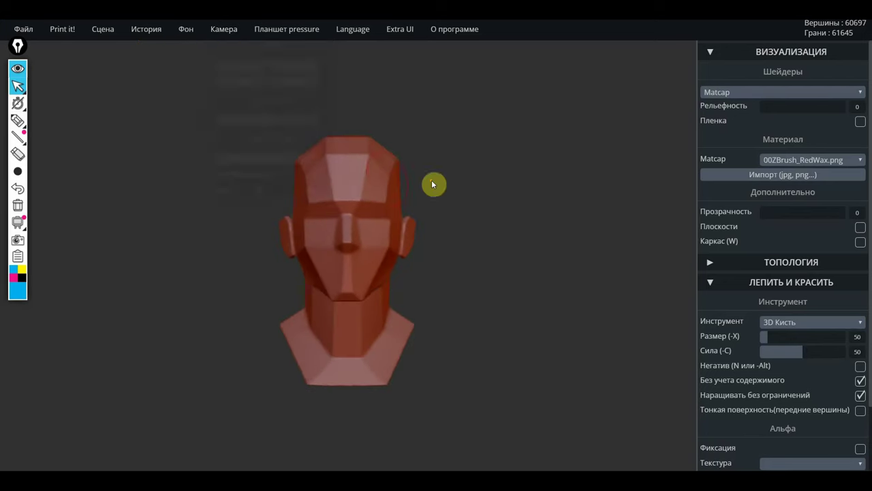
mouse_move(477, 197)
mouse_down()
mouse_move(430, 220)
mouse_move(245, 216)
mouse_move(484, 211)
mouse_up()
key(1)
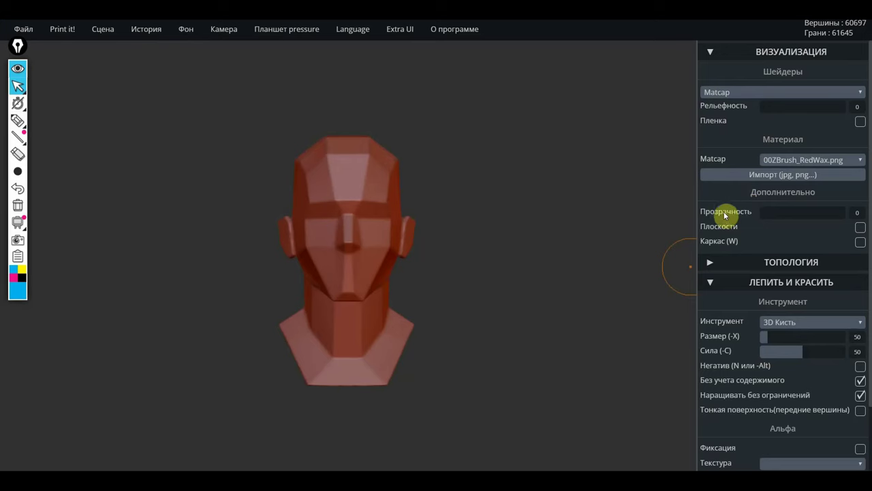
mouse_move(773, 210)
mouse_down()
mouse_move(840, 214)
mouse_move(760, 218)
mouse_up()
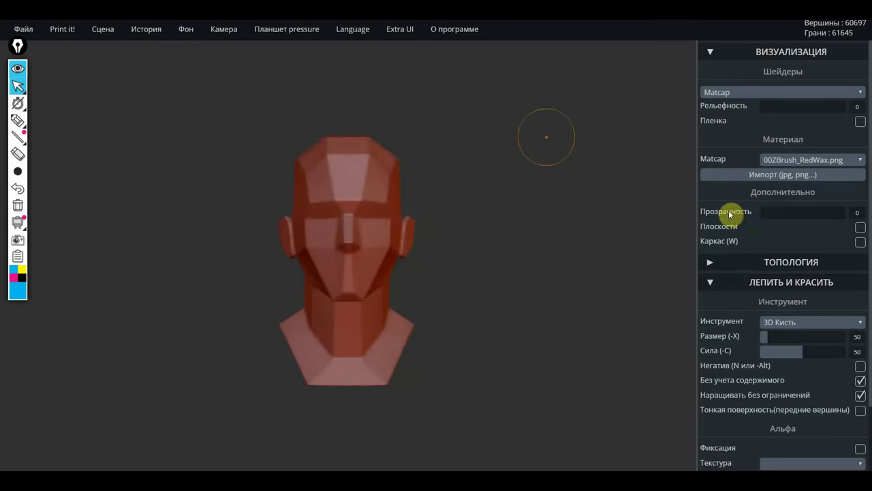
Load the reference bust screenshot from Рабочий стол as the background image
click(184, 30)
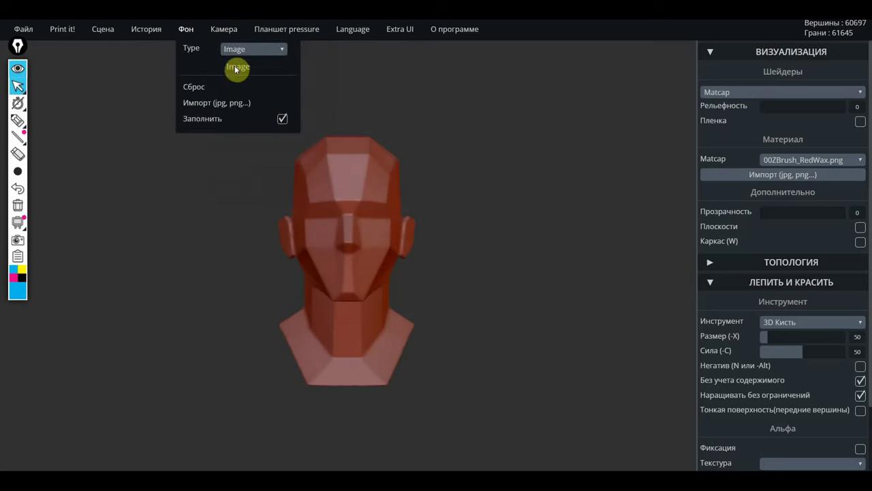
click(223, 104)
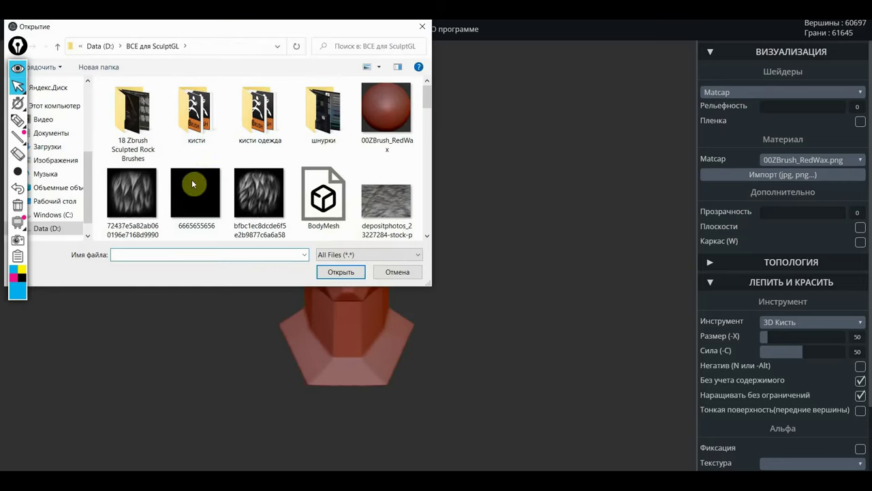
click(56, 203)
scroll(259, 184, down, 5)
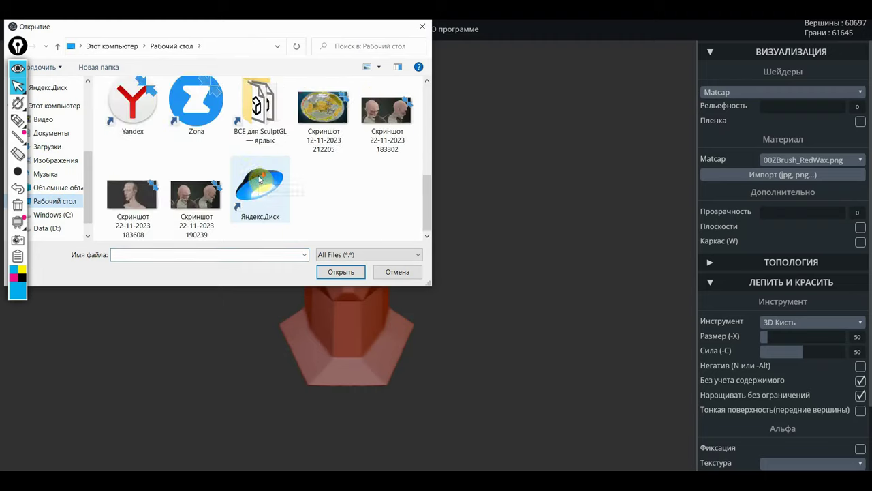
click(131, 199)
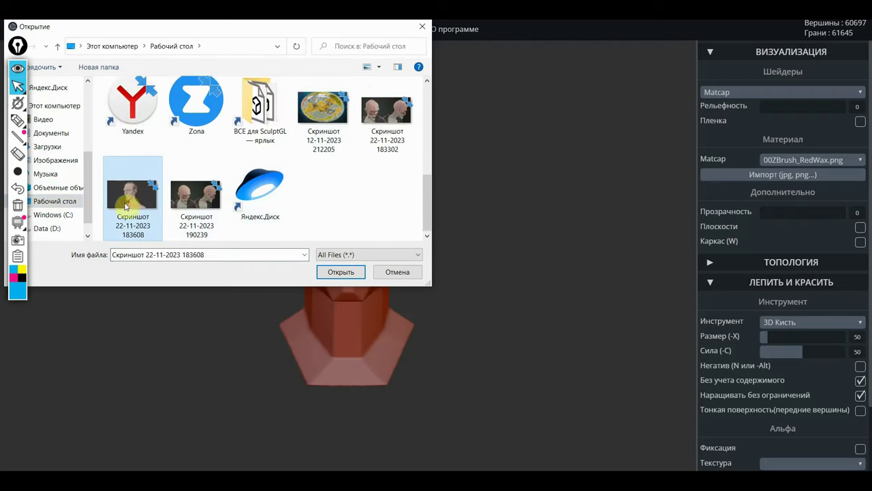
click(341, 272)
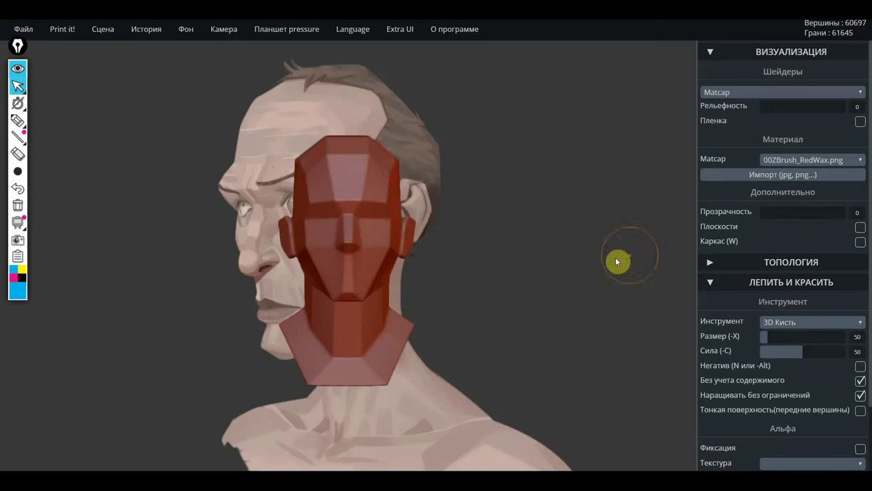
Rotate the red head to the side and zoom in to enlarge it against the reference
drag(617, 259, 485, 262)
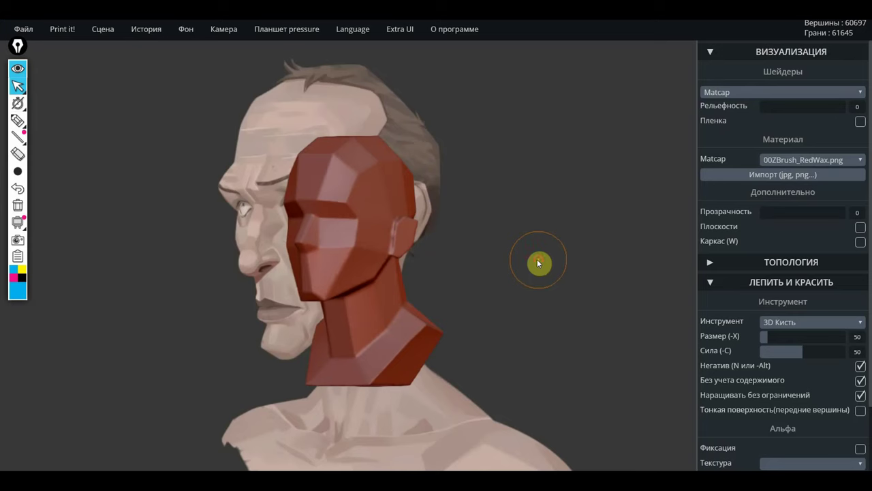
drag(537, 262, 502, 255)
alt+right_drag(529, 295, 611, 430)
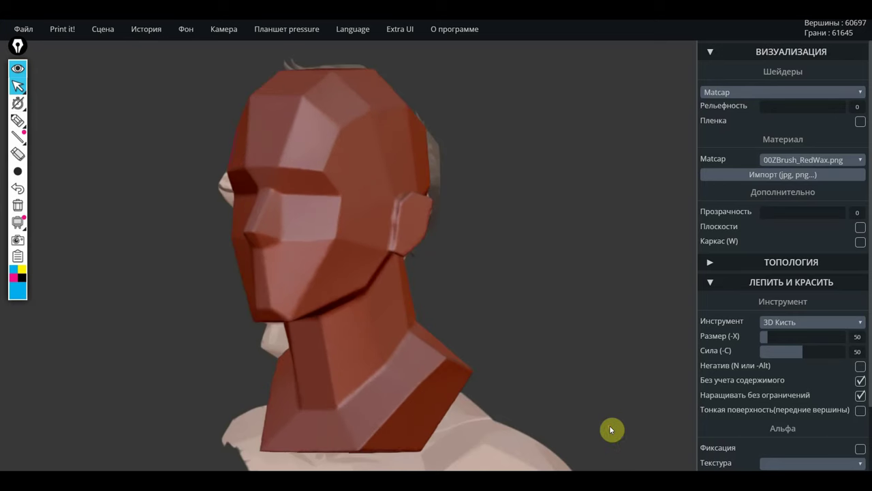
drag(576, 314, 554, 325)
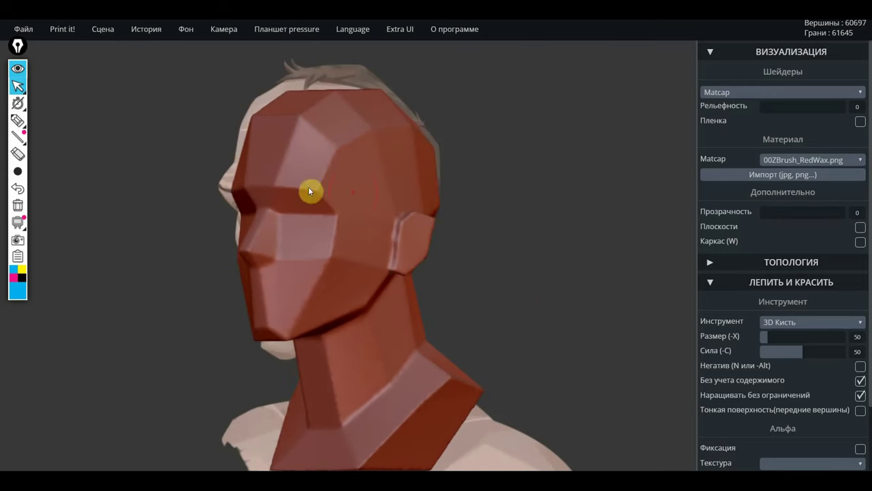
Compare with the reference by adjusting Прозрачность, ending at about 46
drag(774, 214, 803, 216)
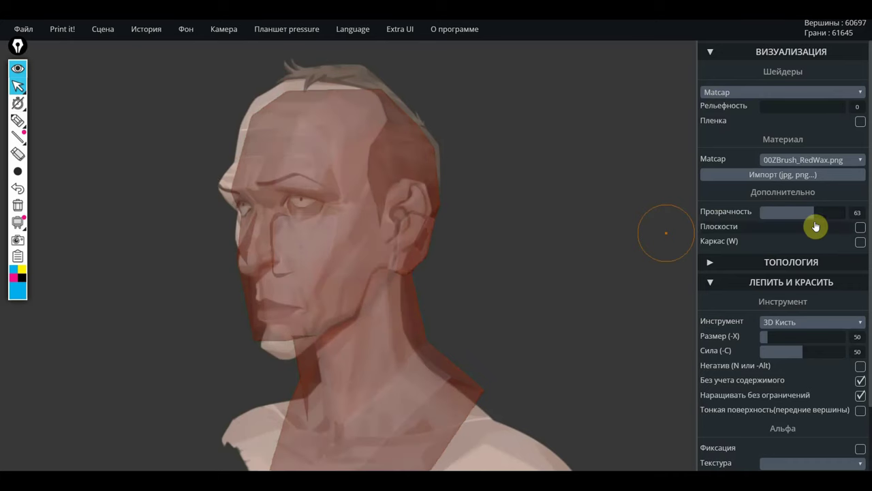
drag(806, 228, 753, 218)
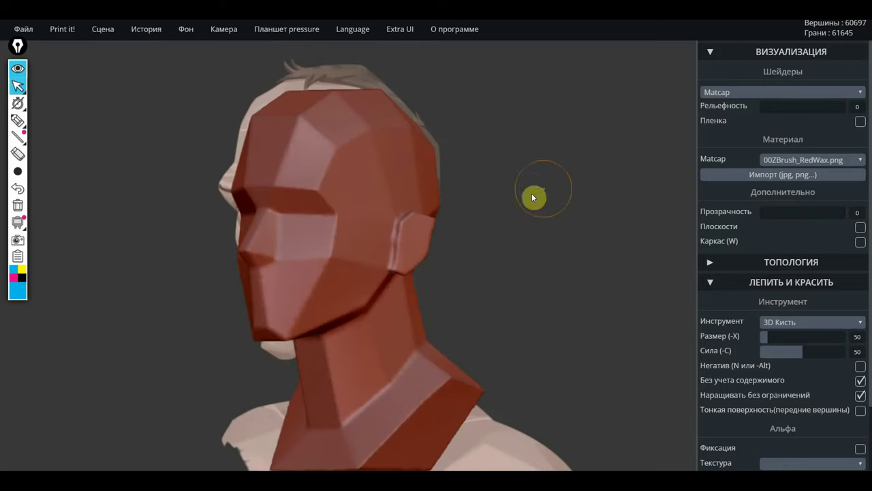
mouse_move(549, 224)
mouse_down()
mouse_move(623, 223)
mouse_move(536, 229)
mouse_up()
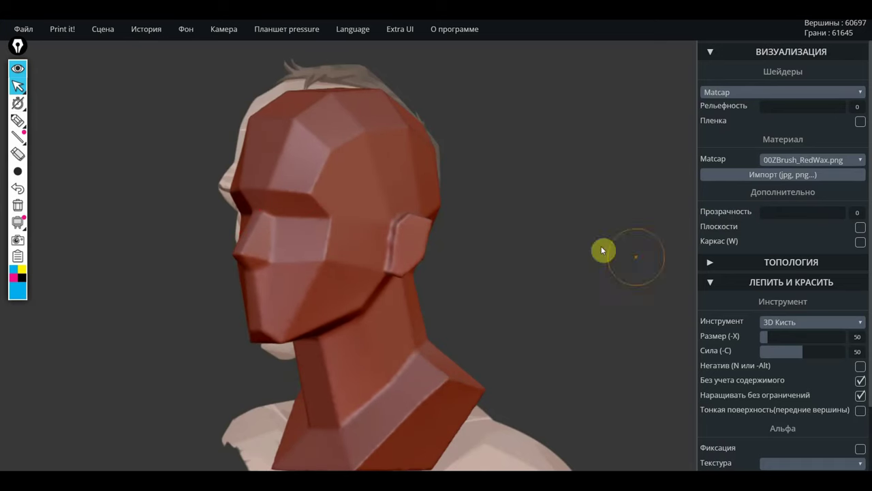
drag(772, 212, 800, 214)
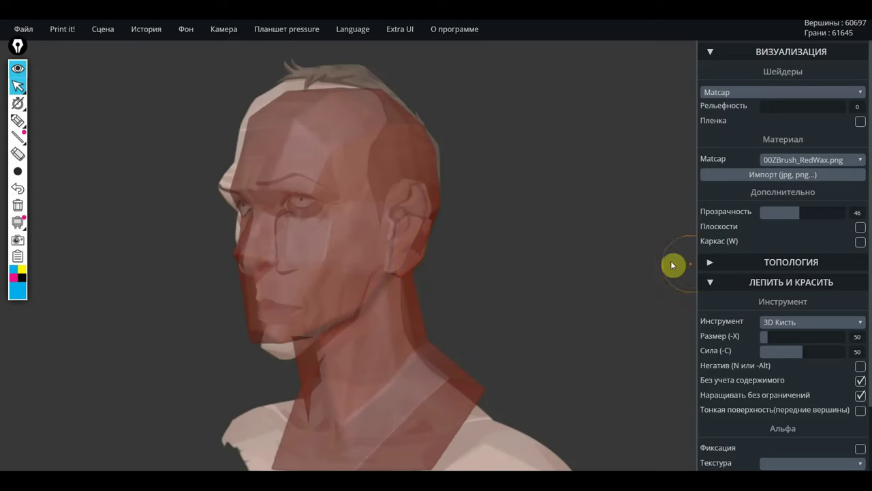
Switch to Трансформация and move the red head upward over the reference skull
click(710, 282)
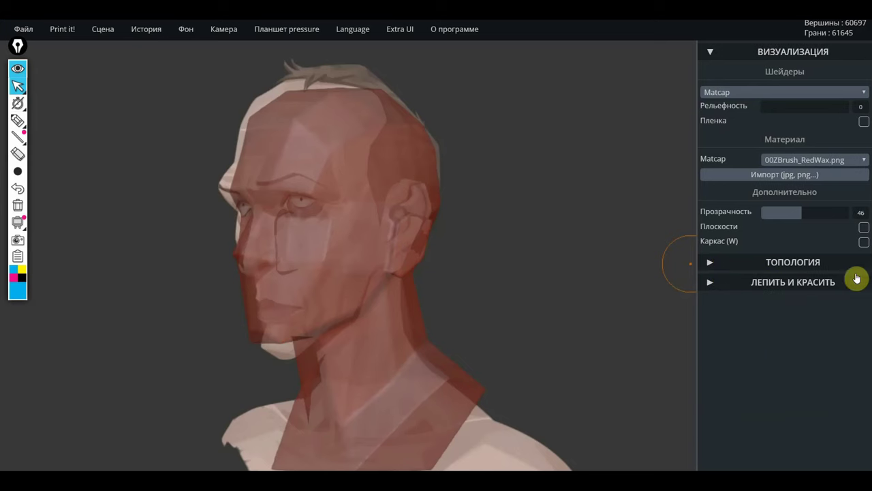
click(713, 285)
scroll(782, 317, down, 2)
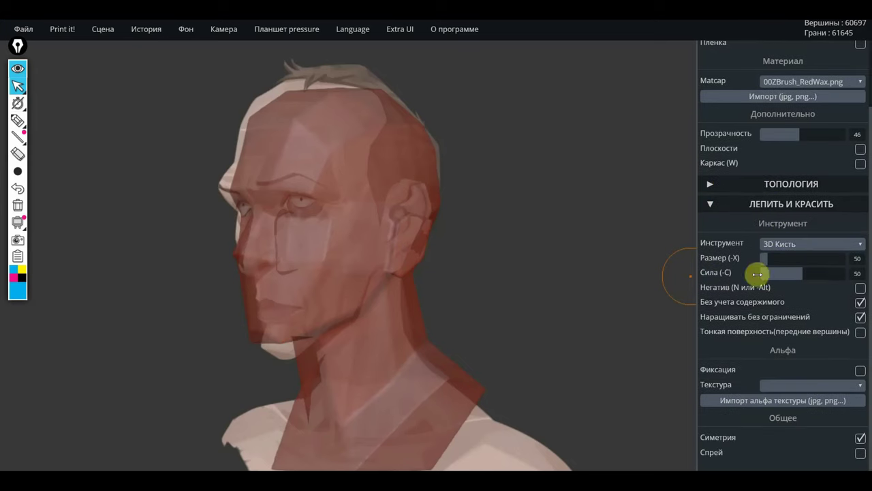
click(830, 245)
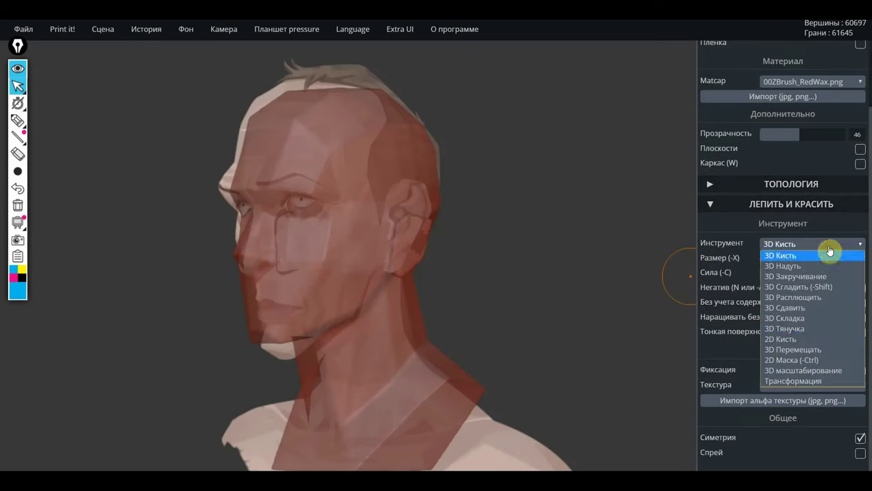
click(801, 383)
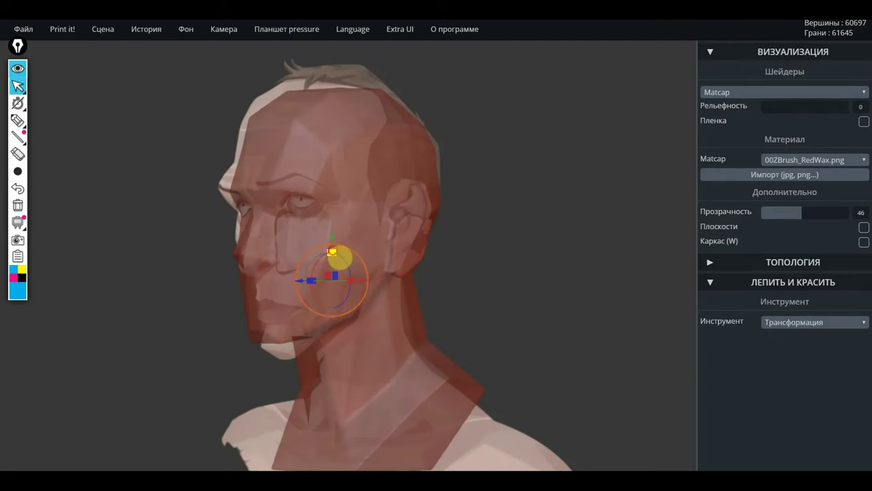
drag(332, 251, 356, 245)
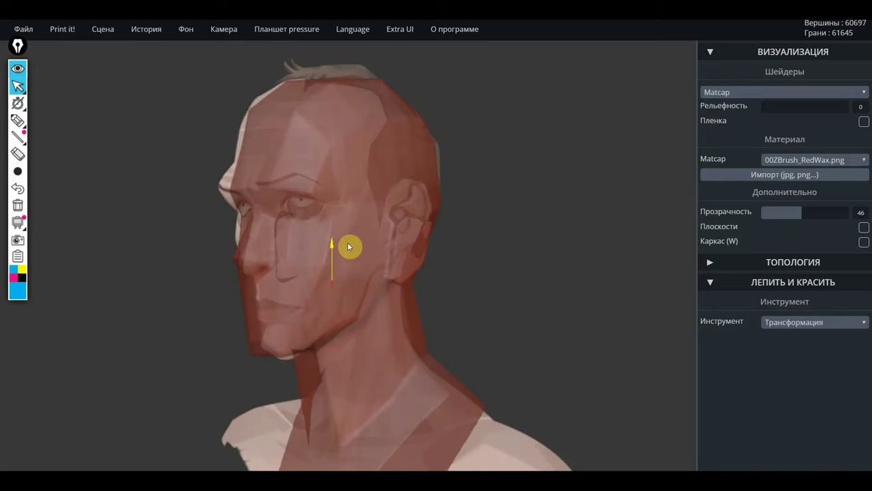
drag(355, 244, 350, 242)
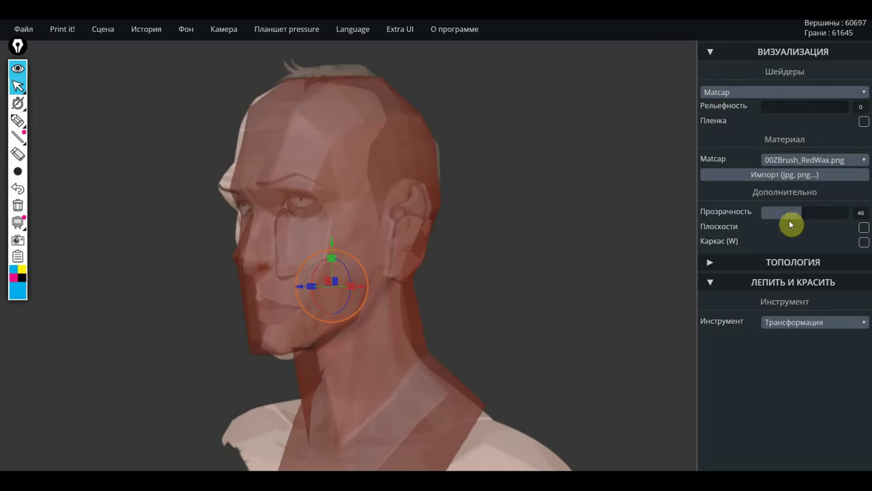
Set Прозрачность to 0 to check the fit, then back to about 28
drag(794, 212, 761, 215)
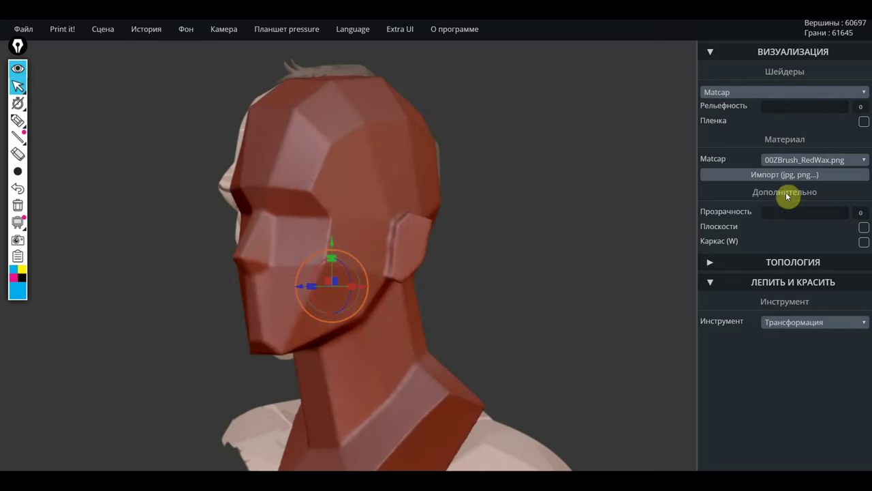
drag(769, 211, 780, 212)
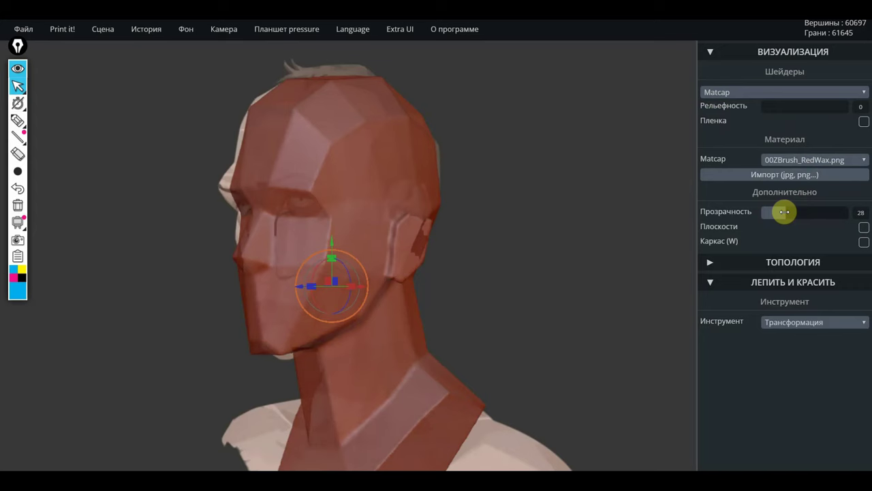
click(804, 321)
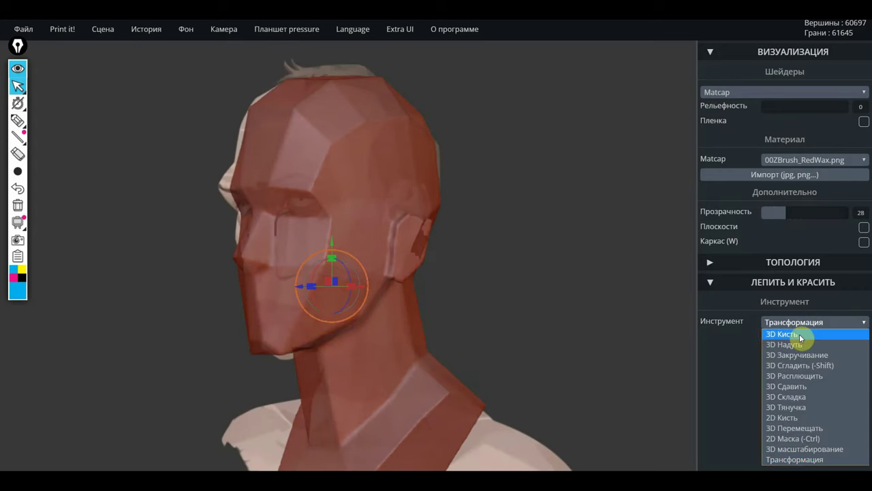
Activate 3D Сгладить with strength (Сила) 11 and size (Размер) 37
click(794, 335)
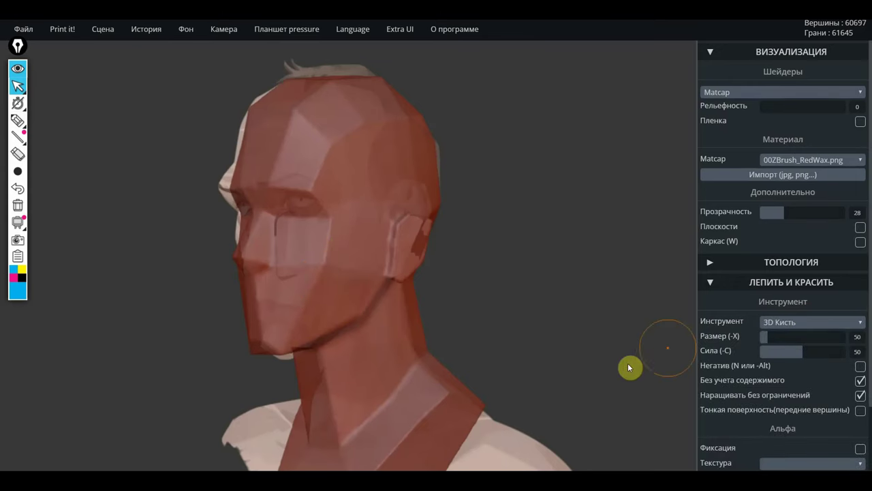
click(798, 321)
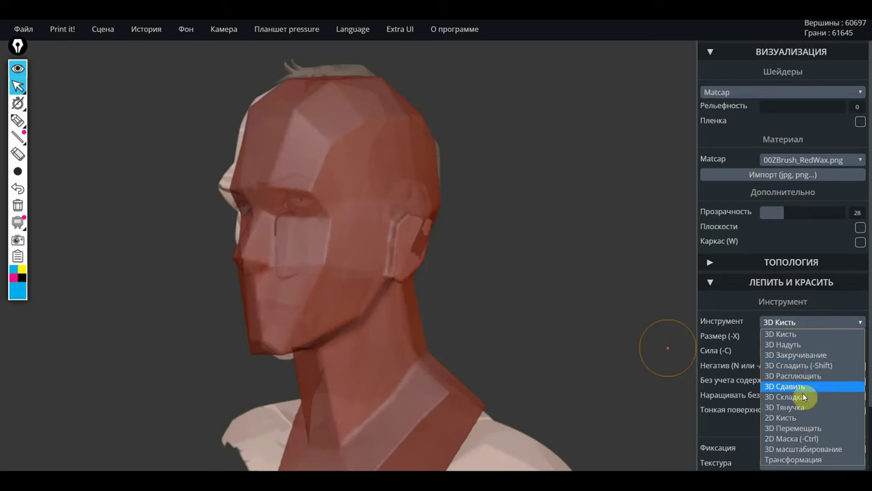
click(802, 366)
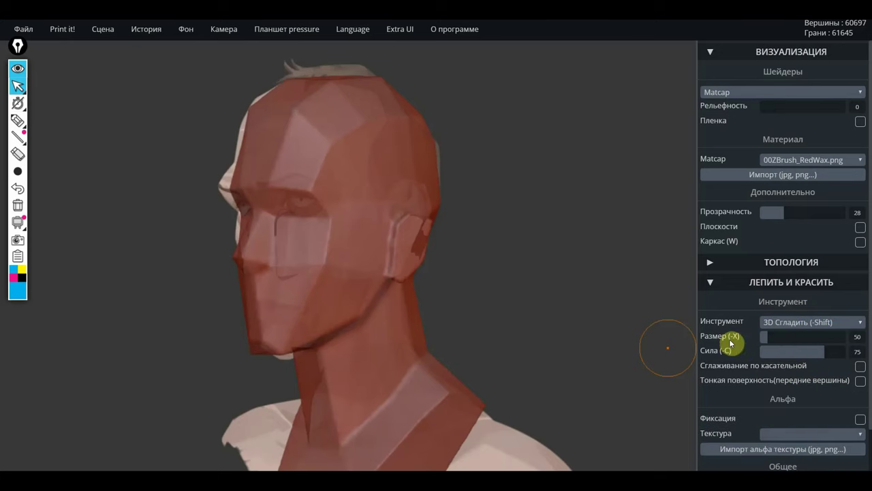
key(c)
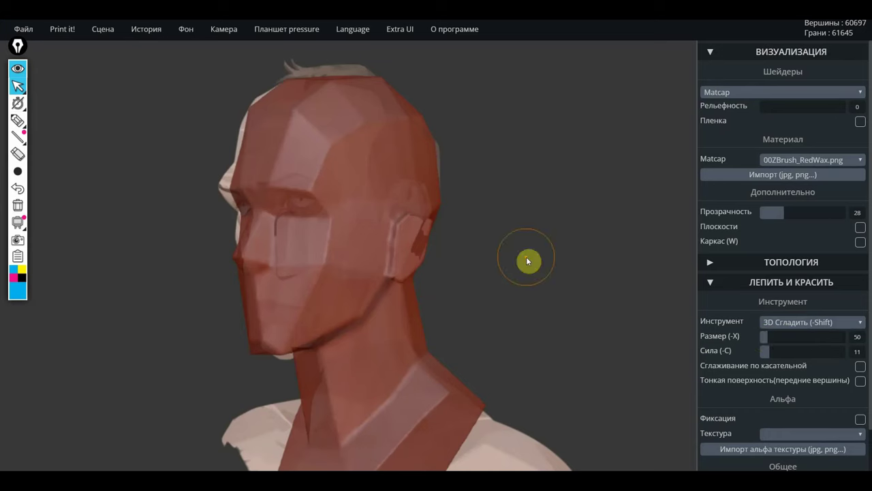
key(x)
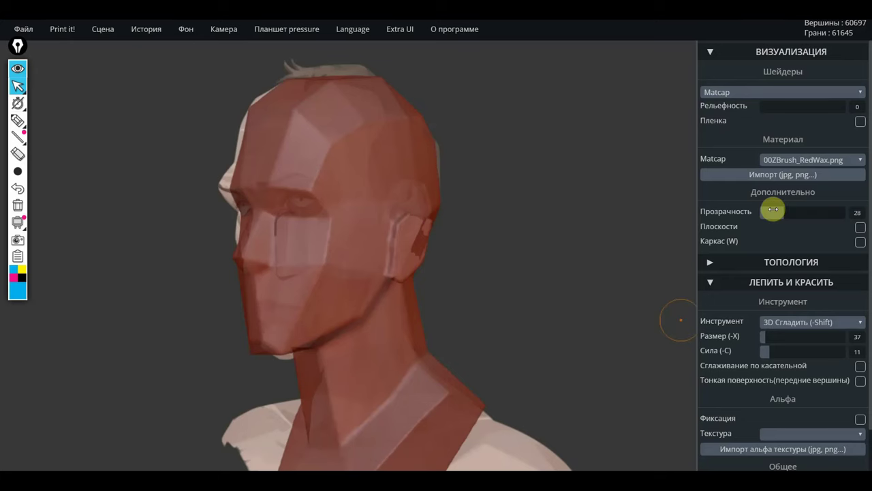
Set Прозрачность back to 0 so the red head is fully opaque, and view it from the front
mouse_move(772, 210)
mouse_down()
mouse_move(853, 232)
mouse_move(680, 228)
mouse_up()
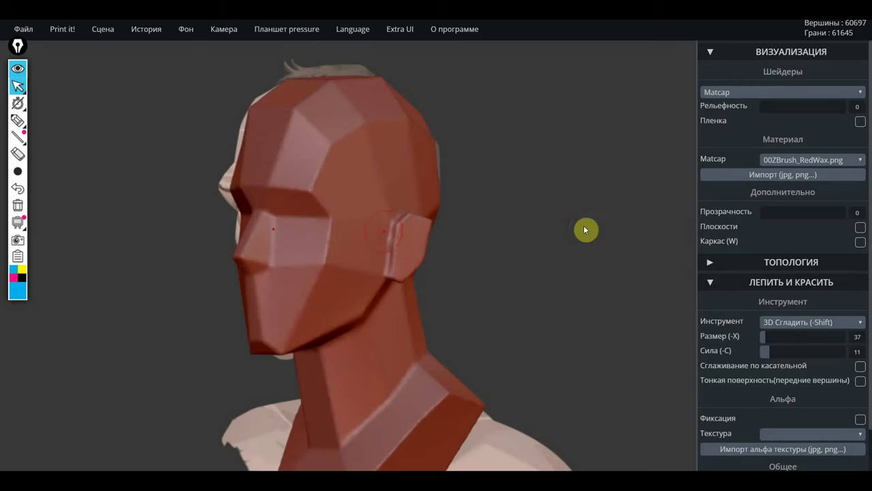
drag(378, 235, 597, 230)
scroll(787, 409, down, 1)
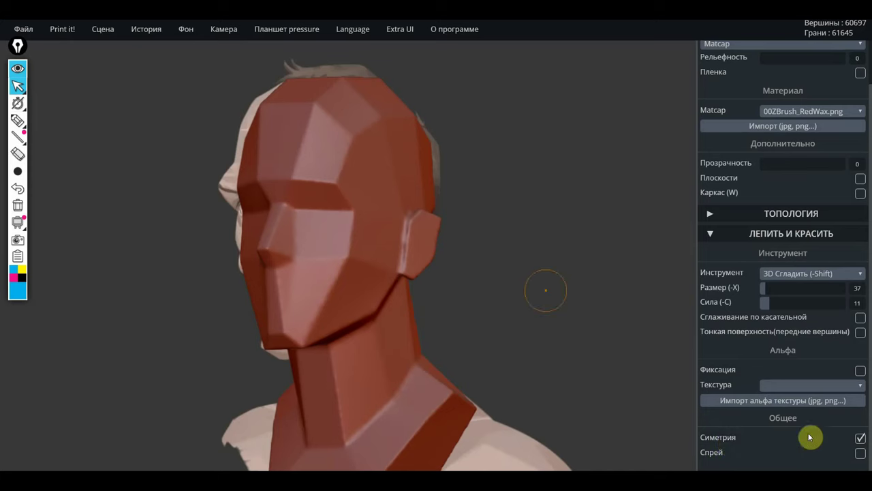
click(496, 294)
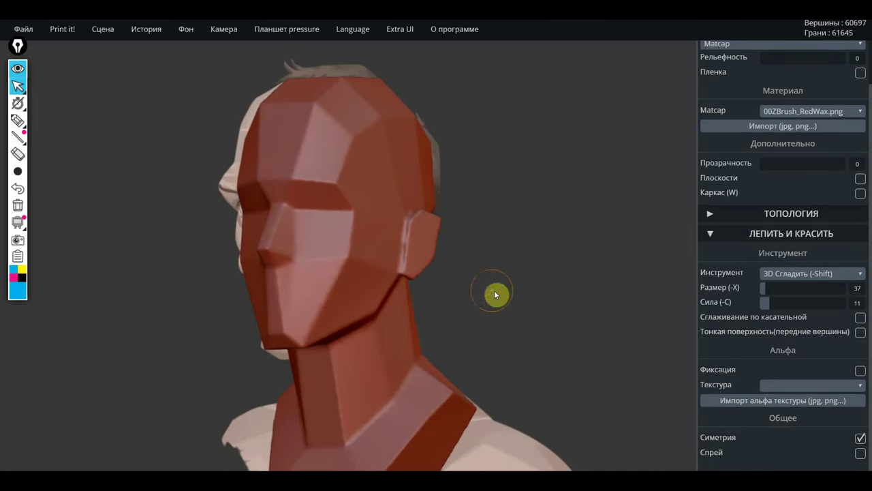
Raise the 3D Сгладить strength to 27 and lightly smooth the cheek
click(861, 438)
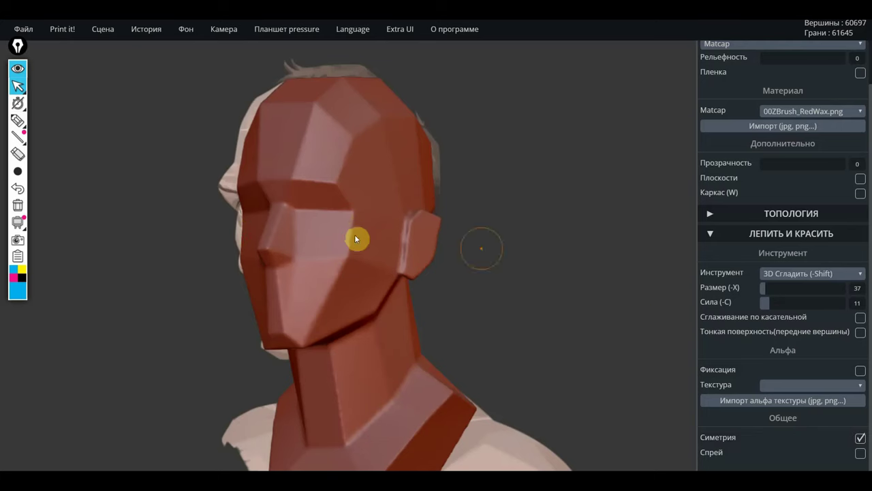
click(770, 303)
drag(341, 288, 340, 265)
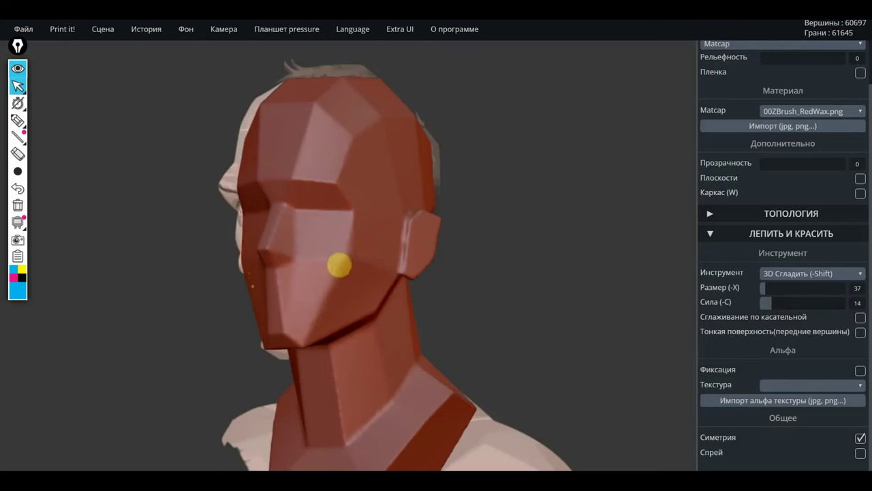
drag(767, 303, 782, 304)
drag(357, 259, 345, 279)
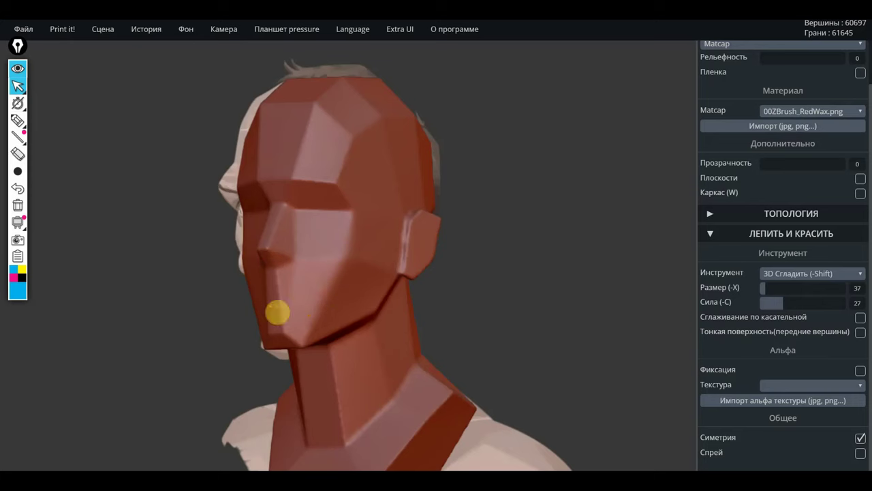
click(816, 277)
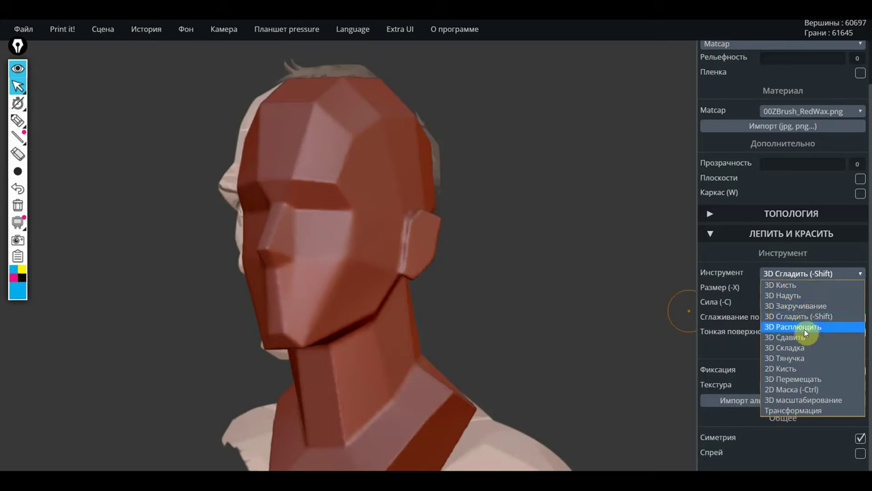
Switch to 3D Расплющить at strength 12 in negative mode and flatten the forehead and skull top
click(809, 330)
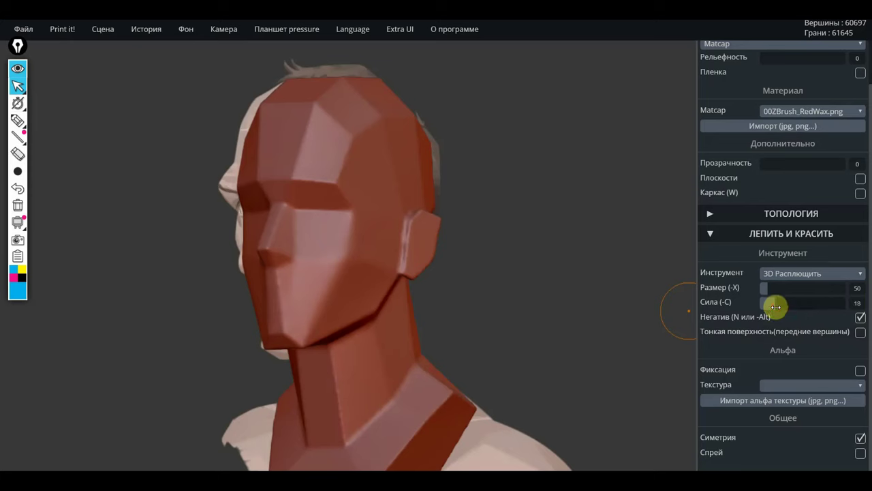
drag(775, 307, 770, 307)
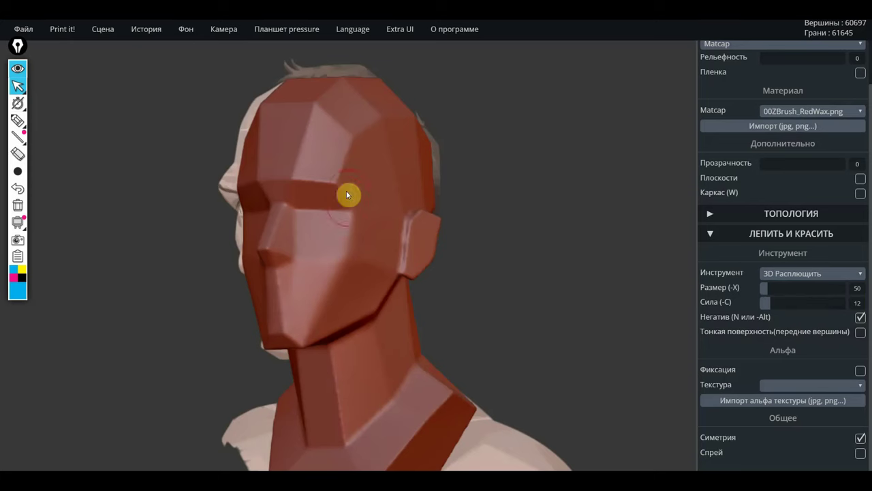
mouse_move(341, 178)
mouse_down()
mouse_move(374, 138)
mouse_move(333, 94)
mouse_up()
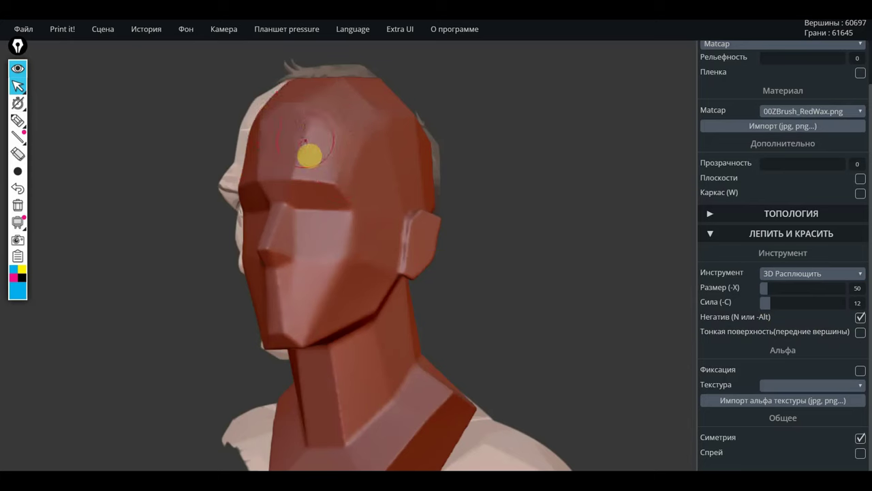
key(n)
mouse_move(511, 145)
mouse_down()
mouse_move(522, 200)
mouse_move(423, 216)
mouse_up()
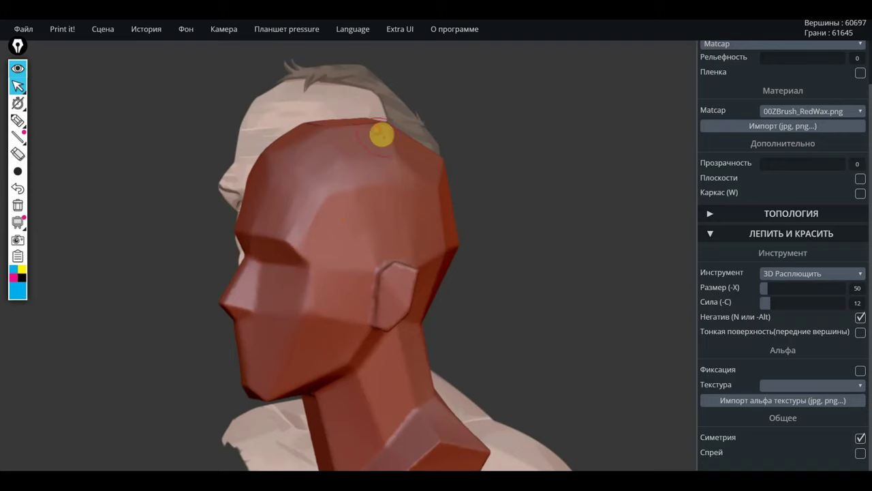
mouse_move(539, 186)
mouse_down()
mouse_move(541, 164)
mouse_move(406, 218)
mouse_up()
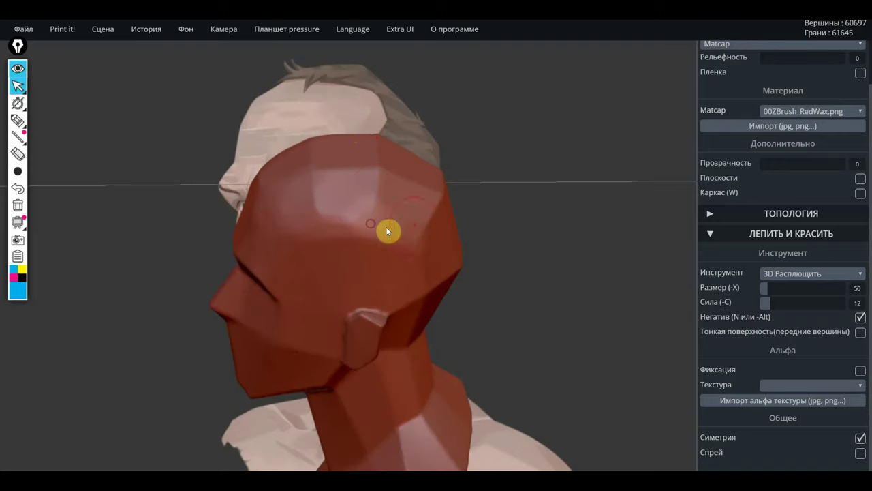
drag(371, 188, 349, 170)
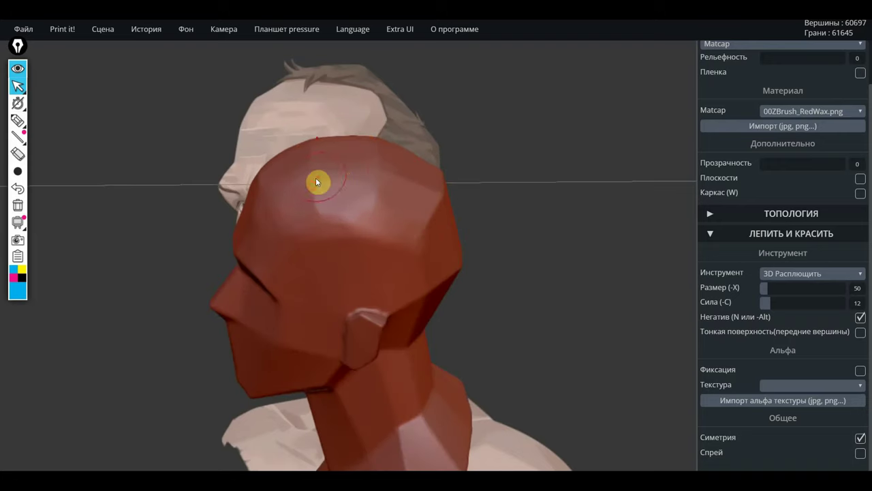
drag(496, 198, 410, 197)
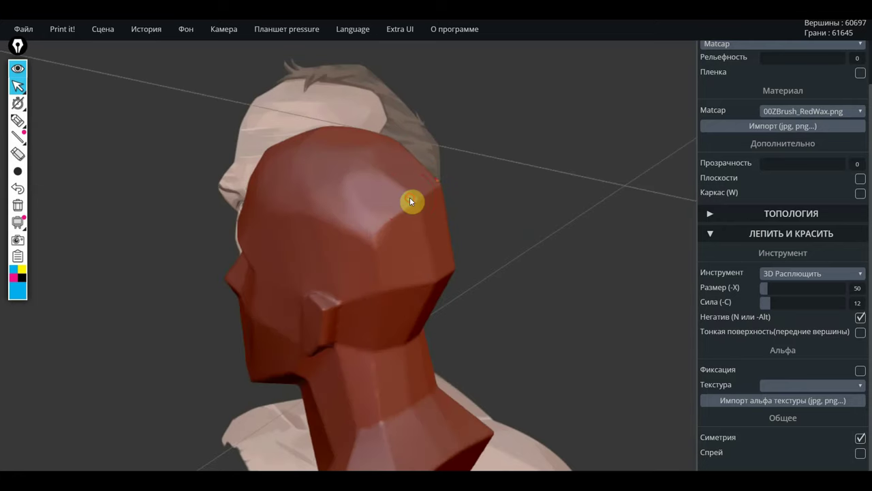
drag(384, 234, 347, 218)
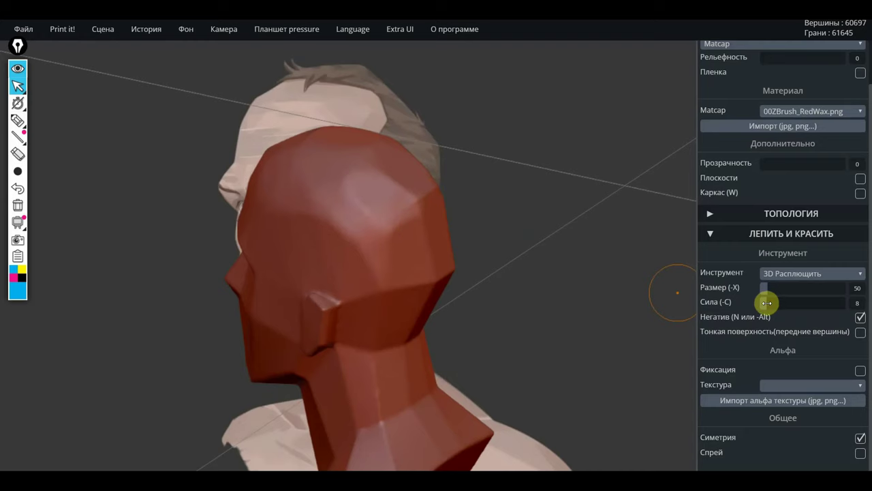
Lower the flatten strength to 7 and sweep across the forehead to flatten it further
drag(766, 302, 730, 301)
drag(576, 280, 470, 246)
mouse_move(420, 196)
mouse_down()
mouse_move(366, 197)
mouse_move(320, 166)
mouse_up()
mouse_move(380, 175)
mouse_down()
mouse_move(352, 140)
mouse_move(388, 171)
mouse_move(407, 217)
mouse_move(413, 277)
mouse_move(370, 288)
mouse_move(361, 255)
mouse_move(378, 207)
mouse_up()
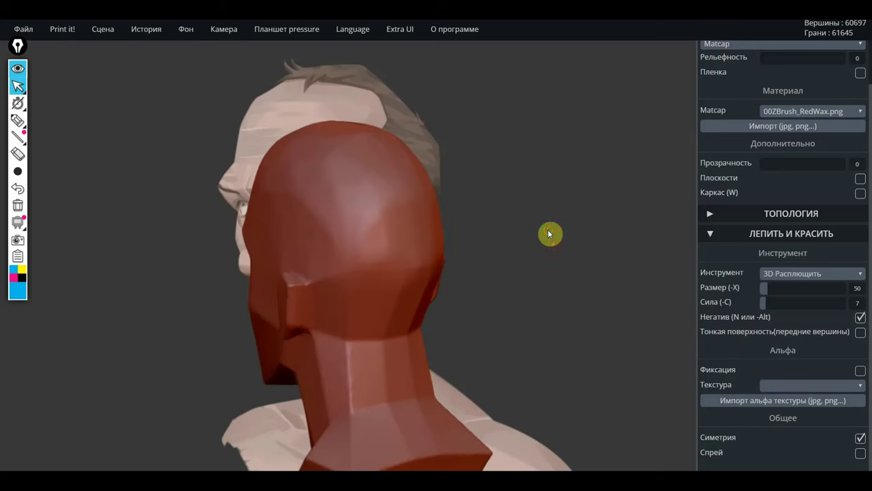
mouse_move(551, 234)
mouse_down()
mouse_move(315, 282)
mouse_move(343, 295)
mouse_move(544, 186)
mouse_move(658, 259)
mouse_move(557, 247)
mouse_move(697, 230)
mouse_up()
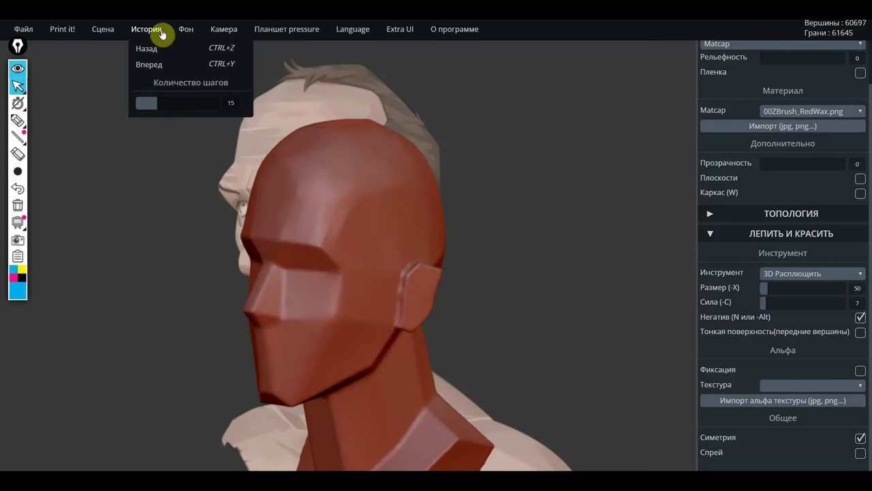
mouse_move(145, 29)
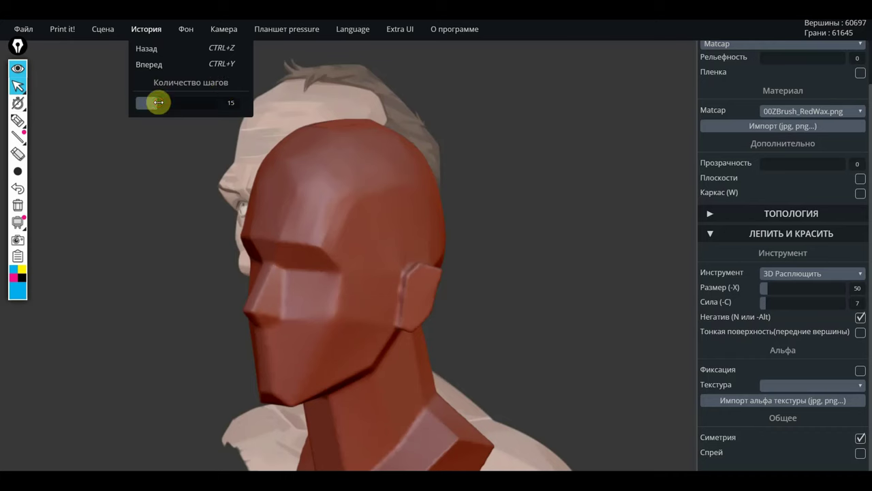
drag(161, 102, 174, 105)
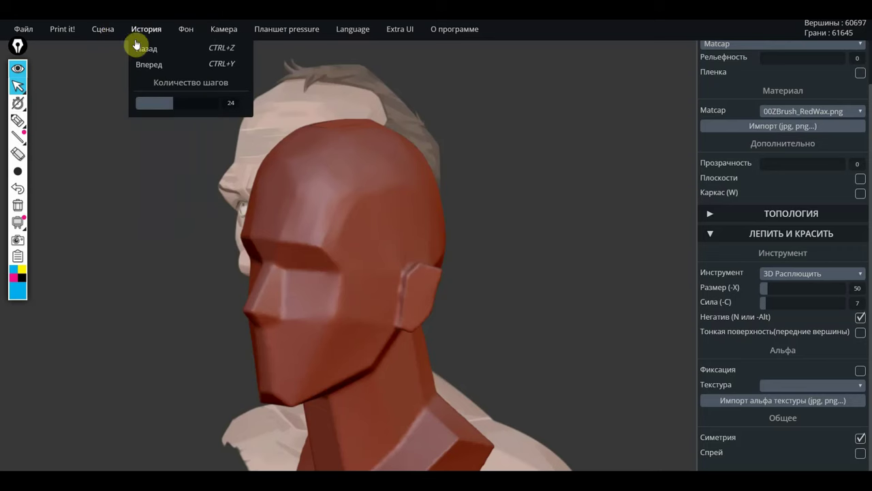
mouse_move(103, 28)
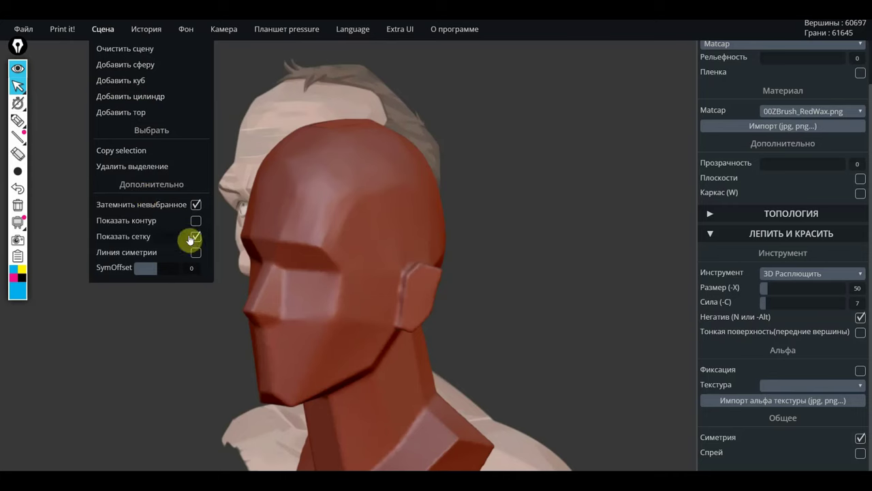
mouse_move(553, 230)
mouse_down()
mouse_move(423, 363)
mouse_move(528, 228)
mouse_move(535, 229)
mouse_up()
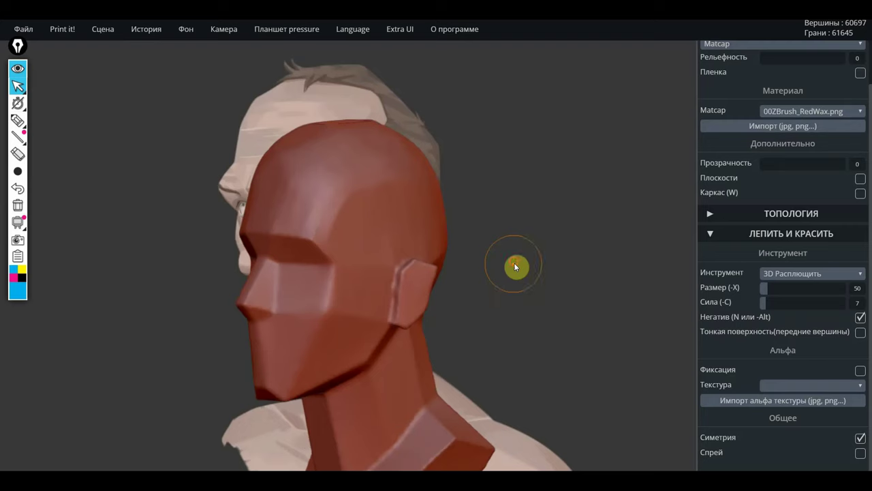
Flatten the forehead up from the brow, and smooth around the ear and the neck ridge
mouse_move(513, 266)
mouse_down()
mouse_move(530, 268)
mouse_move(553, 327)
mouse_up()
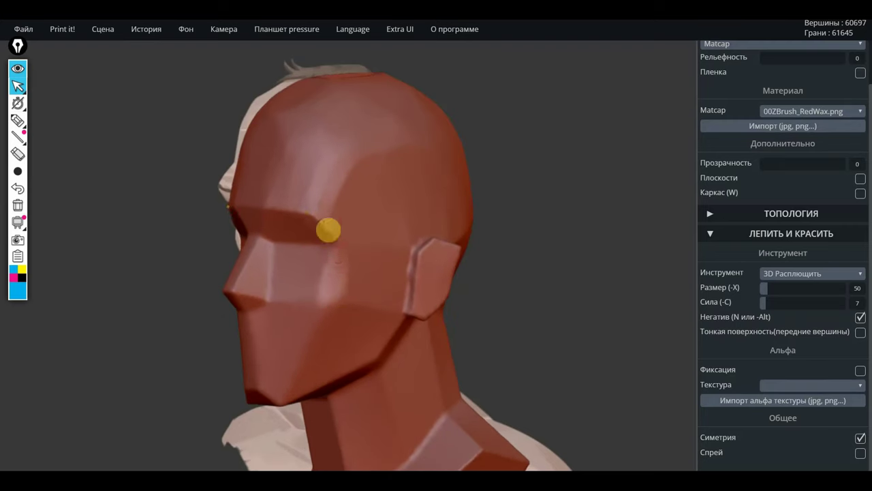
drag(273, 209, 285, 109)
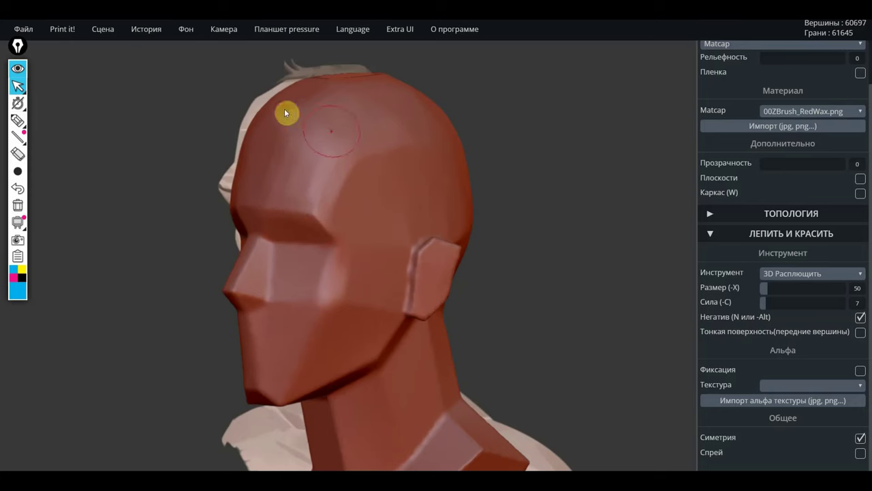
mouse_move(403, 283)
shift+mouse_down()
mouse_move(424, 259)
mouse_move(423, 282)
mouse_move(410, 290)
shift+mouse_up()
mouse_move(418, 247)
right_down()
mouse_move(498, 285)
mouse_move(273, 259)
mouse_move(358, 245)
right_up()
mouse_move(360, 355)
shift+mouse_down()
mouse_move(361, 403)
mouse_move(369, 397)
shift+mouse_up()
key(alt)
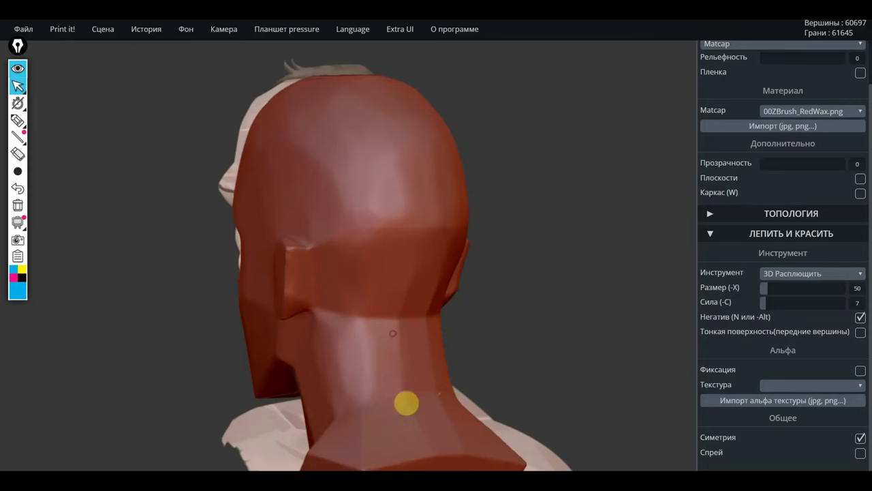
Flatten both ears against the head with symmetry, orbiting to check the back and sides
mouse_move(368, 368)
right_down()
mouse_move(508, 316)
mouse_move(438, 327)
mouse_move(417, 312)
right_up()
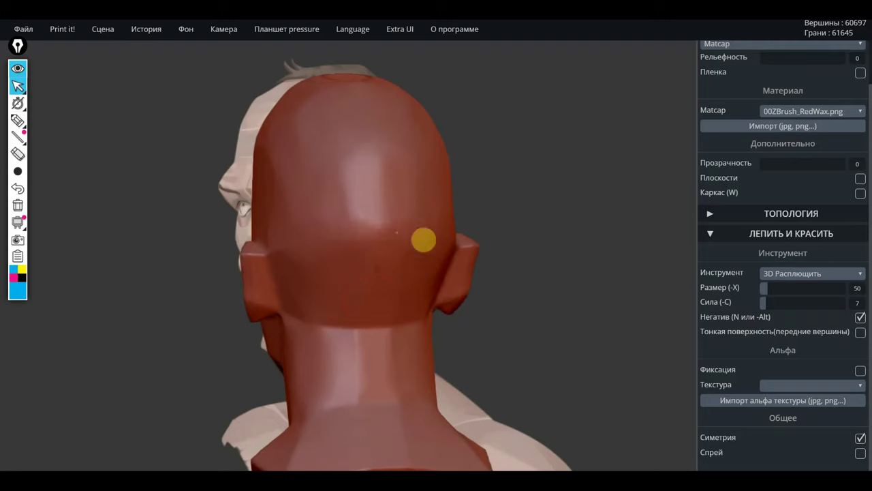
mouse_move(313, 227)
right_down()
mouse_move(481, 233)
mouse_move(302, 222)
mouse_move(356, 269)
mouse_move(390, 276)
right_up()
scroll(389, 276, up, 2)
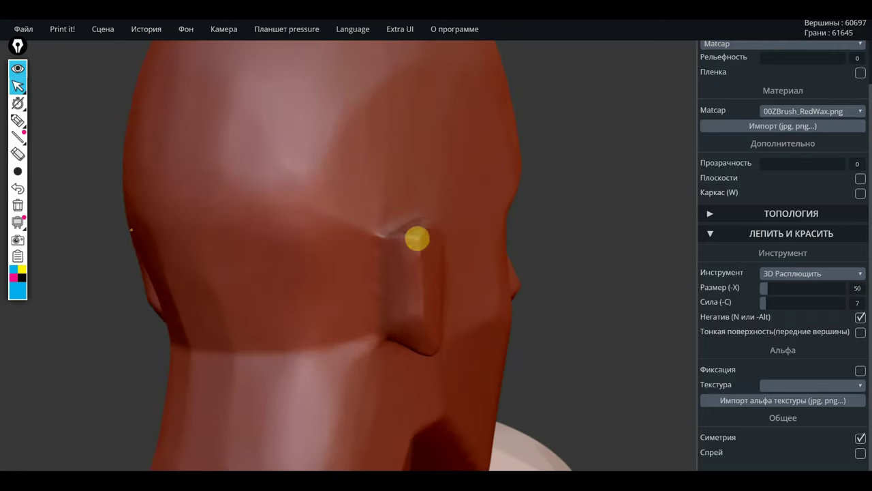
right_drag(409, 253, 633, 230)
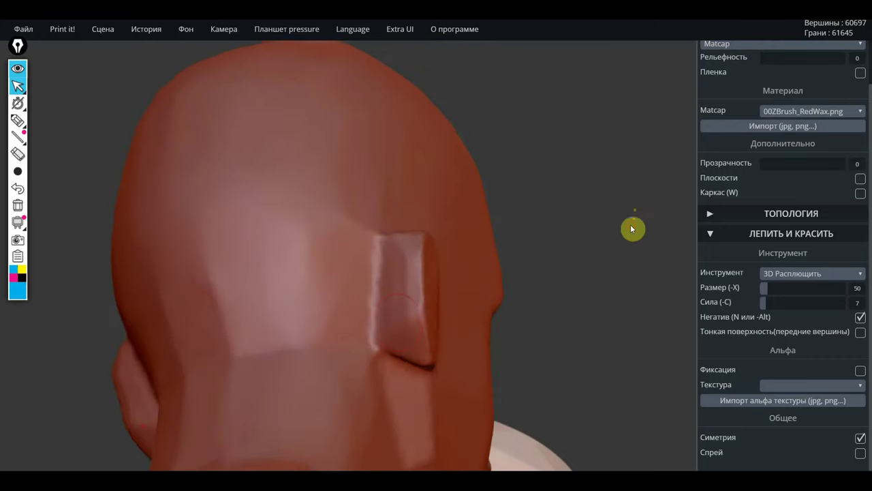
mouse_move(400, 324)
mouse_down()
mouse_move(424, 336)
mouse_move(405, 312)
mouse_move(412, 272)
mouse_up()
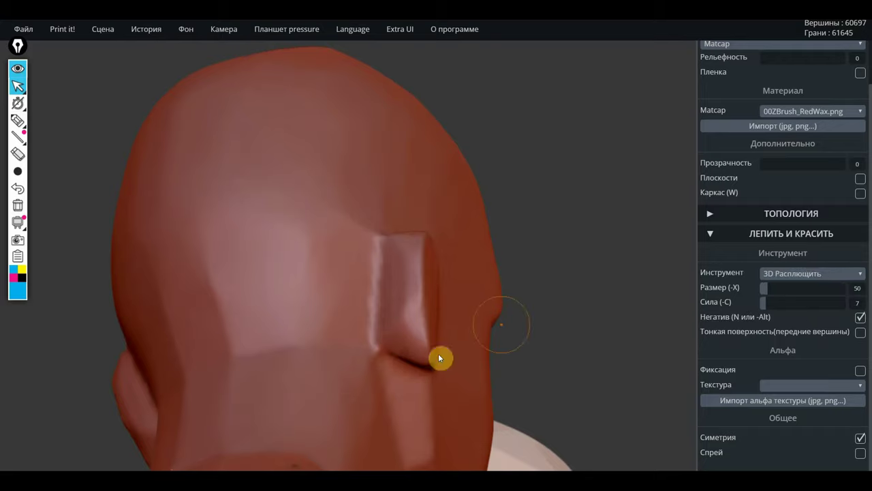
mouse_move(440, 355)
right_down()
mouse_move(538, 343)
mouse_move(331, 368)
mouse_move(585, 379)
mouse_move(610, 370)
right_up()
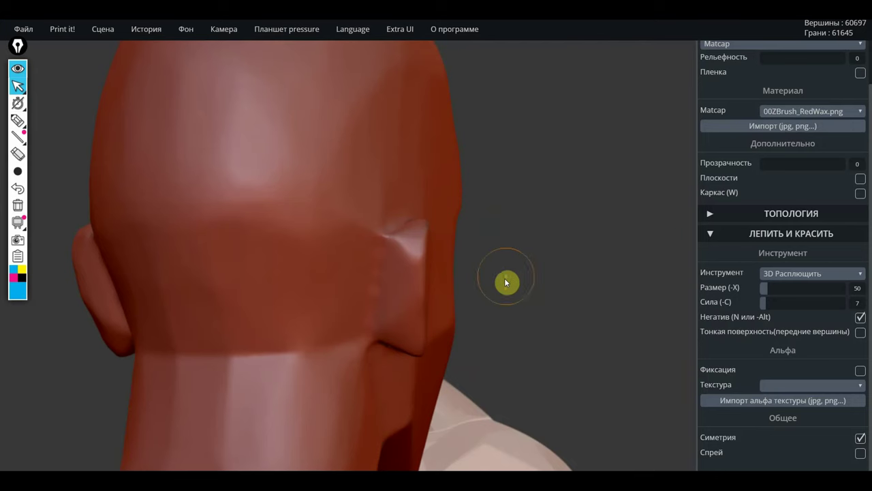
mouse_move(535, 282)
right_down()
mouse_move(556, 294)
mouse_move(509, 294)
mouse_move(588, 289)
right_up()
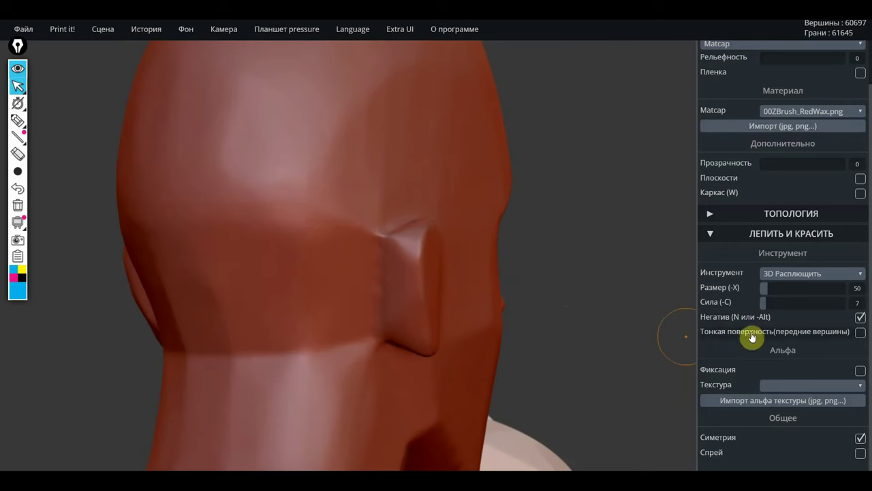
mouse_move(352, 192)
right_down()
mouse_move(588, 259)
mouse_move(604, 251)
right_up()
click(792, 274)
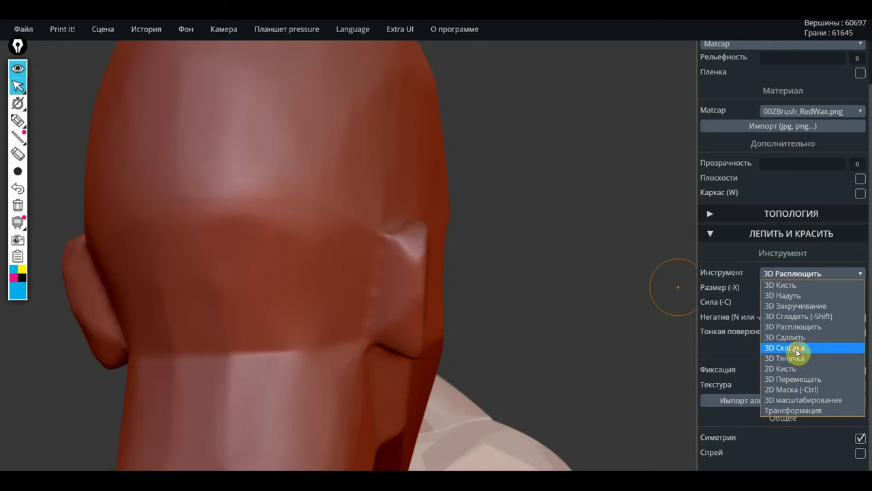
With 3D Складка at strength 22, then 38, crease the ear rims down to the lobes and smooth them
click(797, 348)
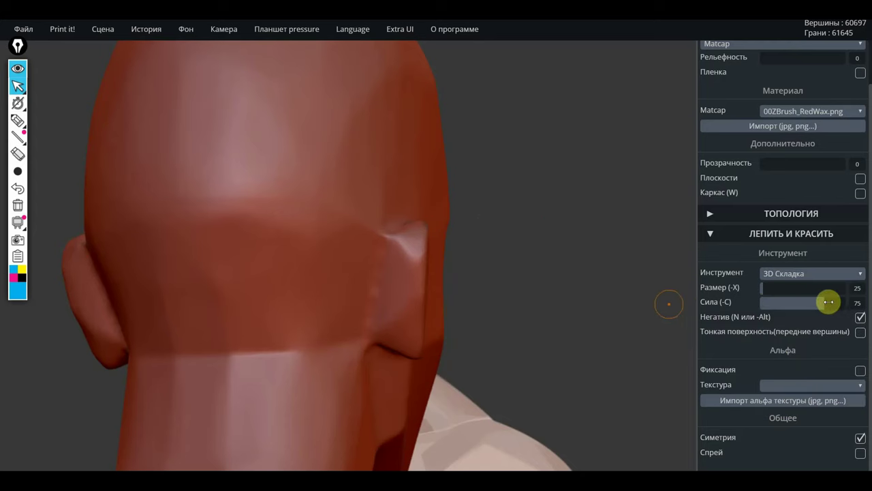
drag(826, 302, 778, 303)
drag(665, 307, 612, 298)
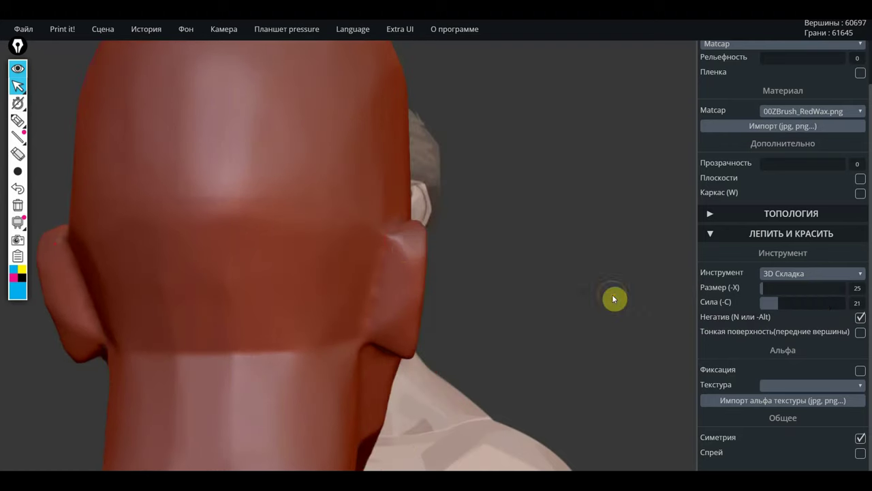
drag(399, 234, 399, 323)
drag(775, 302, 787, 303)
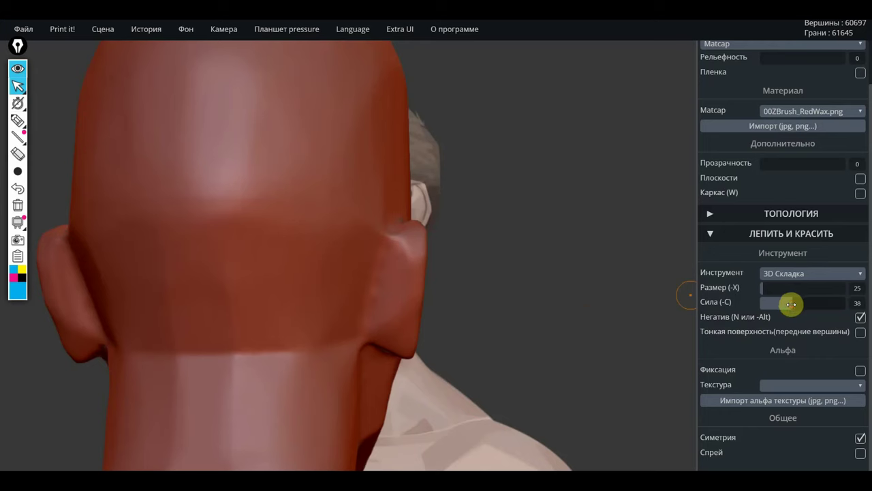
mouse_move(404, 239)
mouse_down()
mouse_move(397, 350)
mouse_move(412, 236)
mouse_up()
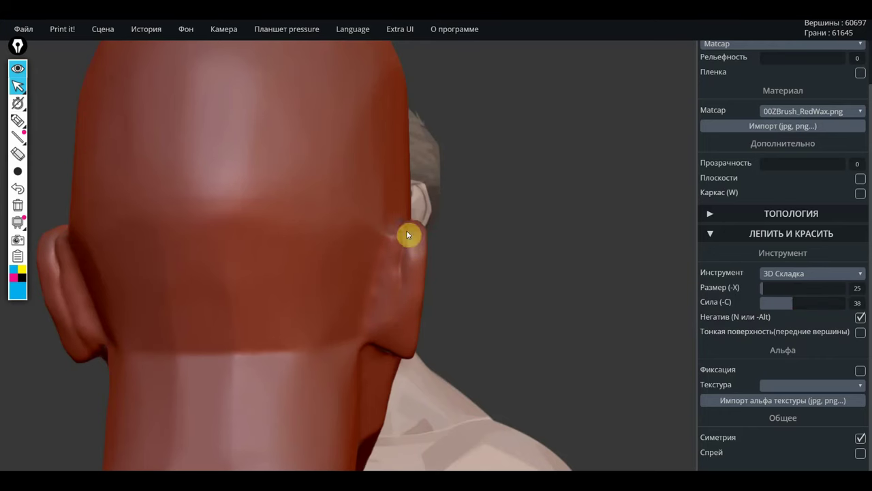
mouse_move(409, 234)
right_down()
mouse_move(495, 312)
mouse_move(421, 257)
right_up()
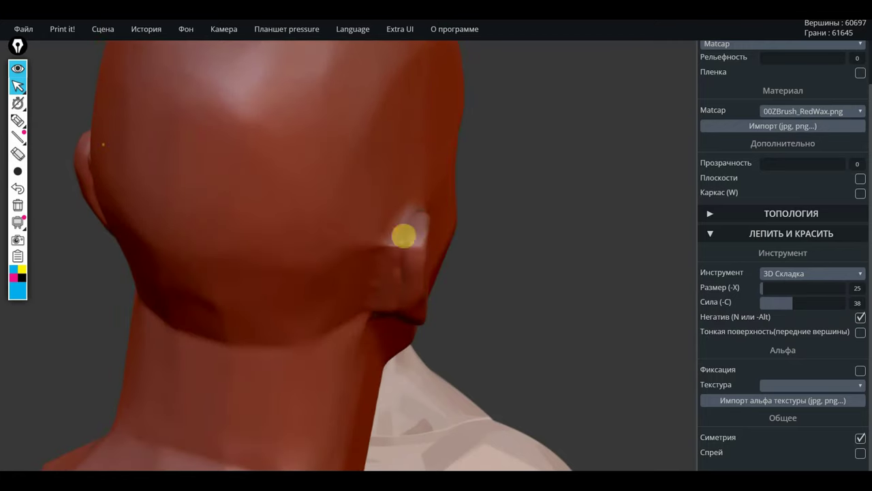
right_drag(543, 230, 373, 278)
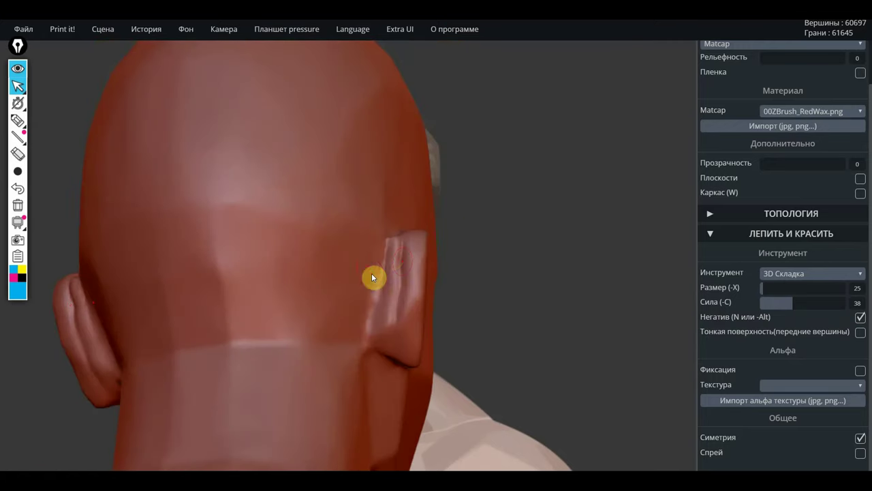
mouse_move(395, 241)
shift+mouse_down()
mouse_move(372, 329)
mouse_move(387, 288)
mouse_move(401, 353)
mouse_move(411, 241)
mouse_move(383, 280)
mouse_move(378, 343)
mouse_move(380, 333)
mouse_move(385, 361)
shift+mouse_up()
mouse_move(440, 327)
mouse_down()
mouse_move(502, 372)
mouse_move(448, 320)
mouse_move(406, 229)
mouse_move(411, 246)
mouse_up()
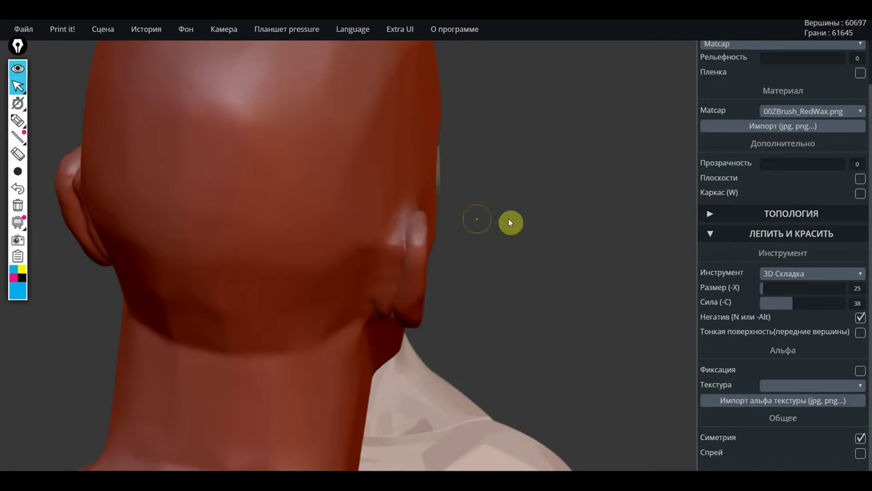
mouse_move(508, 223)
mouse_down()
mouse_move(529, 250)
mouse_move(441, 234)
mouse_move(381, 284)
mouse_move(399, 233)
mouse_up()
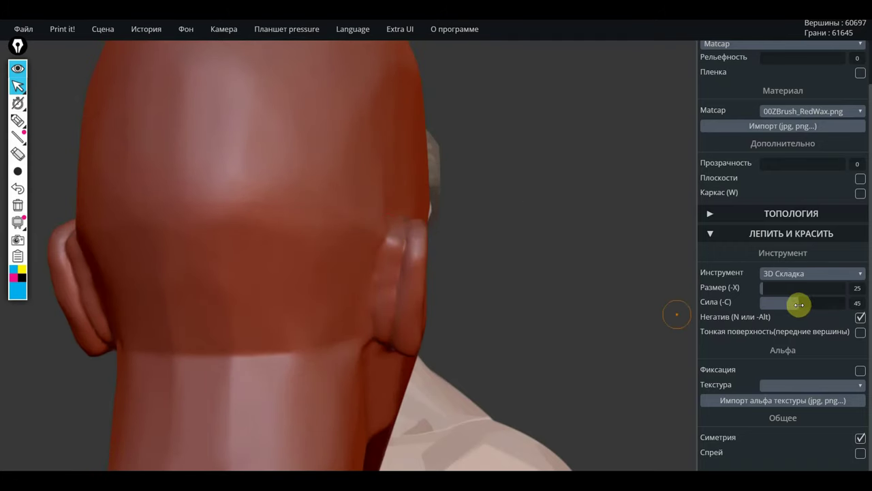
Adjust crease strength, enlarge the brush, and crease a fold beside and below each ear
drag(802, 307, 801, 307)
mouse_move(579, 303)
mouse_down()
mouse_move(526, 293)
mouse_move(496, 148)
mouse_up()
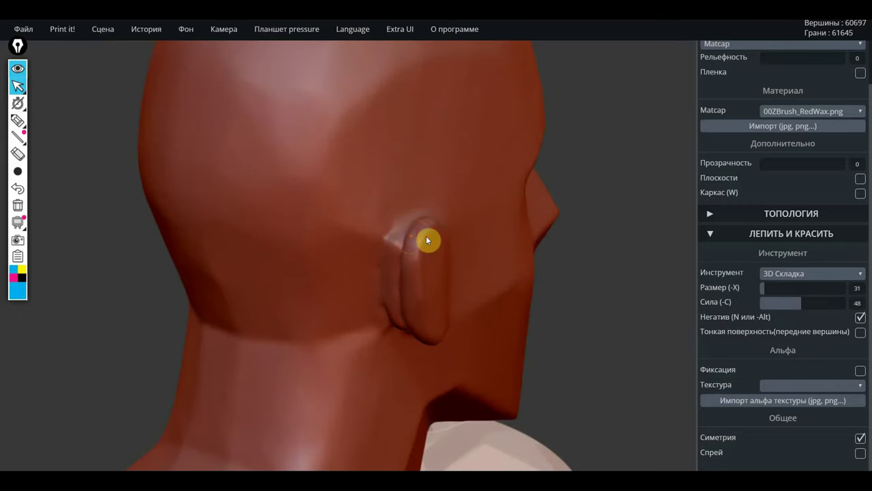
key(x)
key(x)
drag(576, 280, 637, 271)
mouse_move(395, 237)
mouse_down()
mouse_move(408, 241)
mouse_move(401, 282)
mouse_move(399, 241)
mouse_move(372, 276)
mouse_move(381, 267)
mouse_move(374, 306)
mouse_up()
mouse_move(488, 306)
mouse_down()
mouse_move(430, 278)
mouse_move(357, 266)
mouse_move(327, 273)
mouse_up()
key(shift)
key(alt)
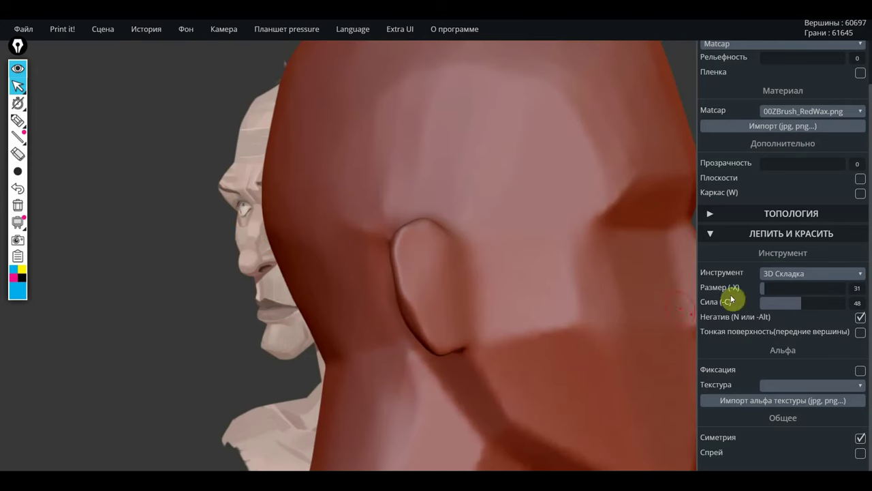
drag(818, 302, 793, 305)
mouse_move(477, 272)
mouse_down()
mouse_move(459, 306)
mouse_move(481, 339)
mouse_move(473, 365)
mouse_move(477, 276)
mouse_up()
mouse_move(209, 236)
mouse_down()
mouse_move(288, 245)
mouse_move(393, 235)
mouse_up()
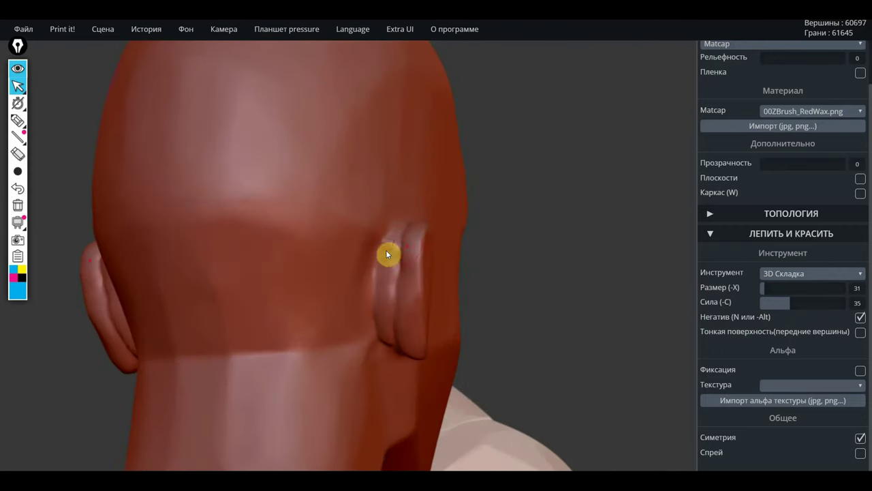
click(796, 275)
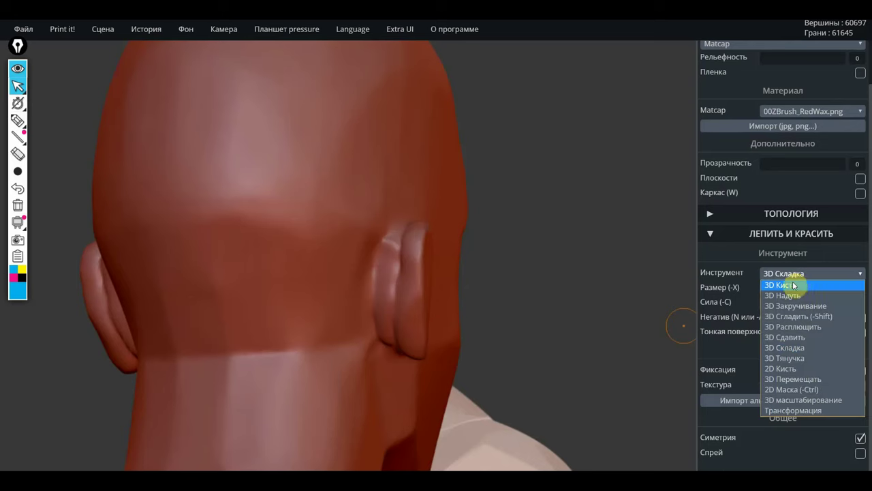
With 3D Кисть, deepen the groove along the ear's front ridge and sculpt along the rim
click(790, 286)
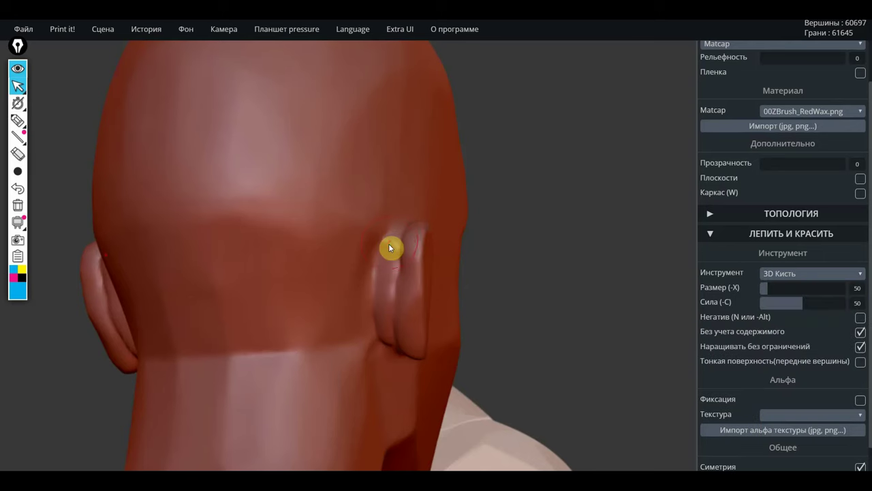
scroll(500, 267, up, 1)
scroll(475, 269, up, 2)
scroll(409, 263, up, 2)
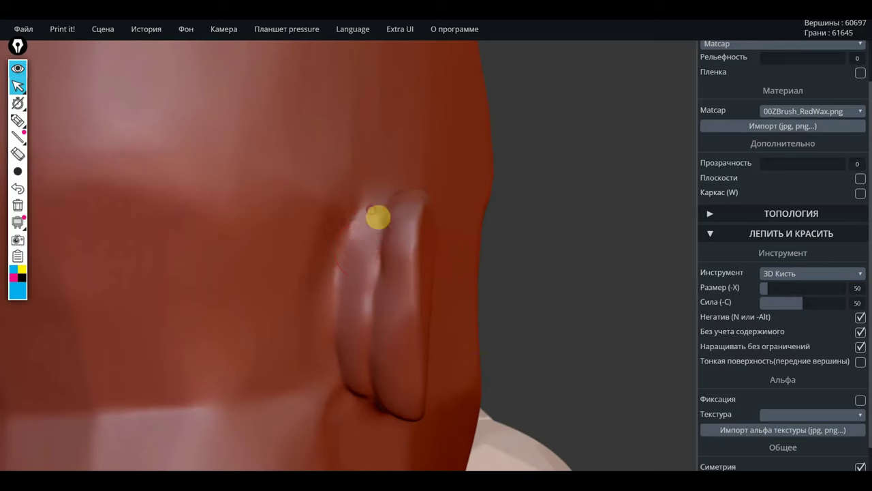
mouse_move(372, 241)
mouse_down()
mouse_move(360, 247)
mouse_move(354, 381)
mouse_up()
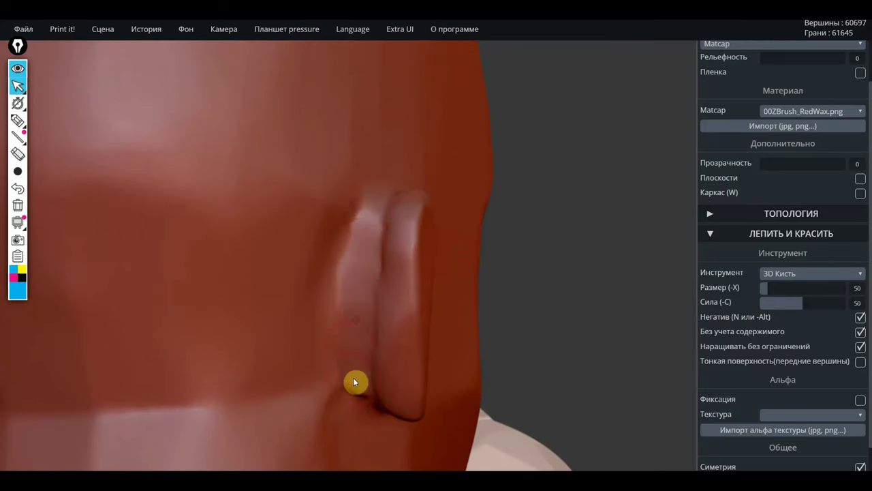
mouse_move(539, 339)
mouse_down()
mouse_move(616, 255)
mouse_move(518, 231)
mouse_up()
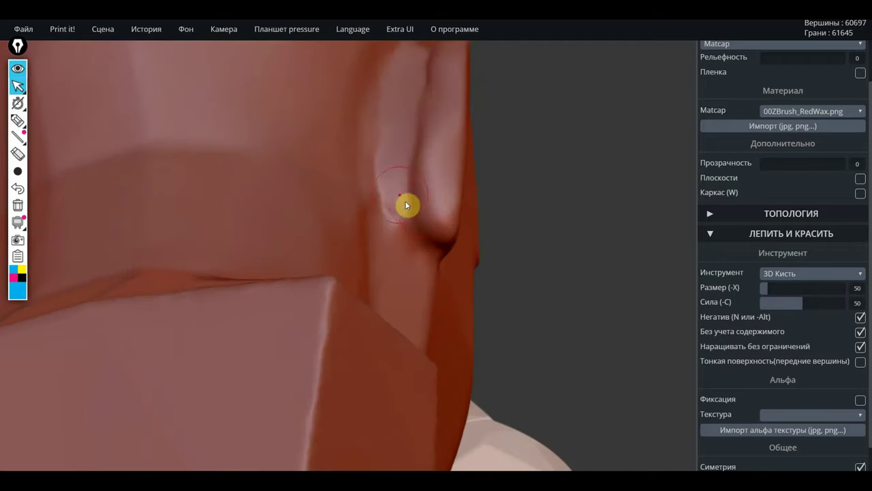
mouse_move(473, 195)
mouse_down()
mouse_move(580, 233)
mouse_move(449, 278)
mouse_up()
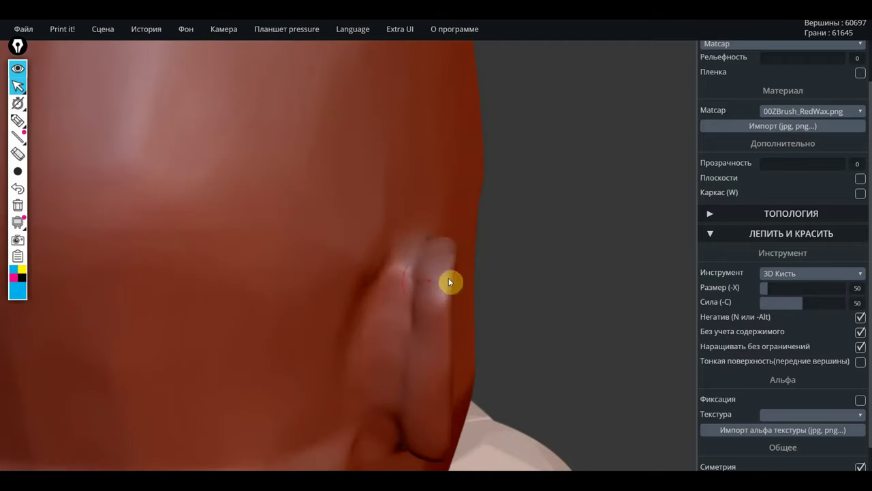
mouse_move(416, 253)
mouse_down()
mouse_move(395, 302)
mouse_move(566, 273)
mouse_move(432, 265)
mouse_move(325, 221)
mouse_up()
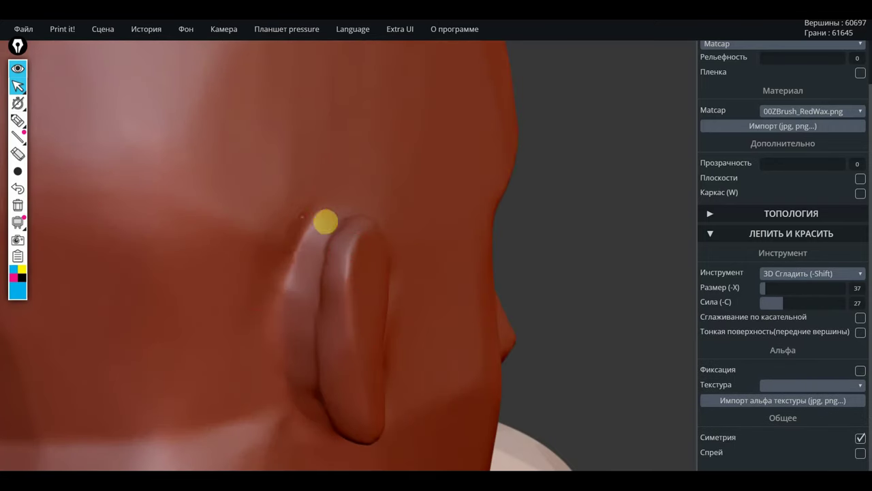
mouse_move(538, 262)
mouse_down()
mouse_move(581, 261)
mouse_move(427, 252)
mouse_up()
Toggle negative mode and carve a hollow into the ear's bowl
key(n)
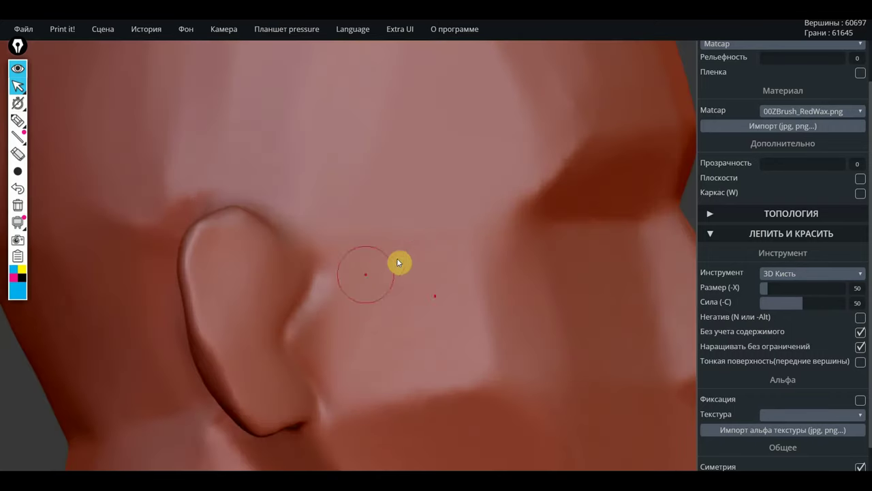
scroll(23, 382, down, 5)
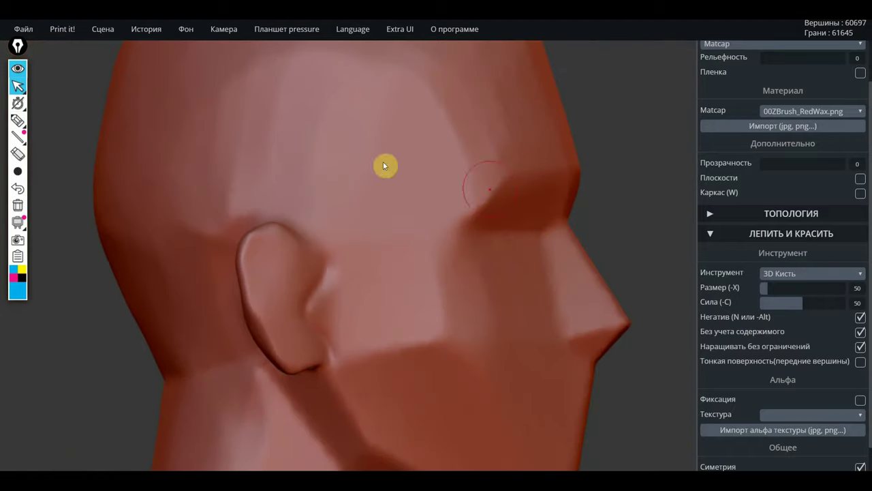
drag(608, 231, 581, 129)
mouse_move(584, 181)
mouse_down()
mouse_move(643, 204)
mouse_move(663, 278)
mouse_up()
scroll(285, 307, up, 3)
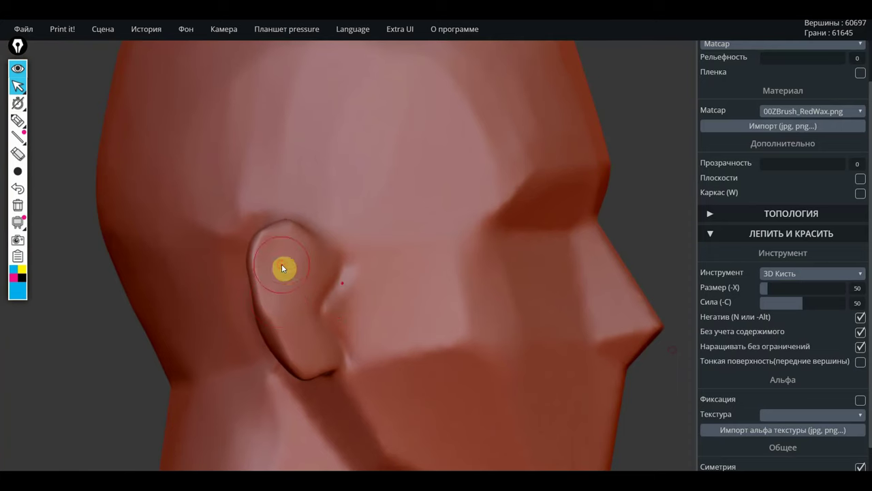
mouse_move(283, 268)
mouse_down()
mouse_move(287, 276)
mouse_move(284, 261)
mouse_move(302, 293)
mouse_move(300, 314)
mouse_up()
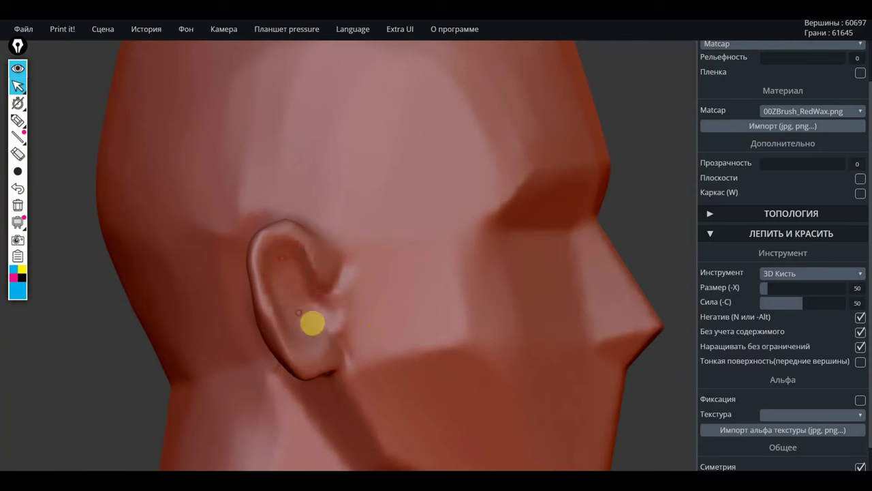
Switch back to building up and shape the ear's inner folds, rim and rounded lobe
key(n)
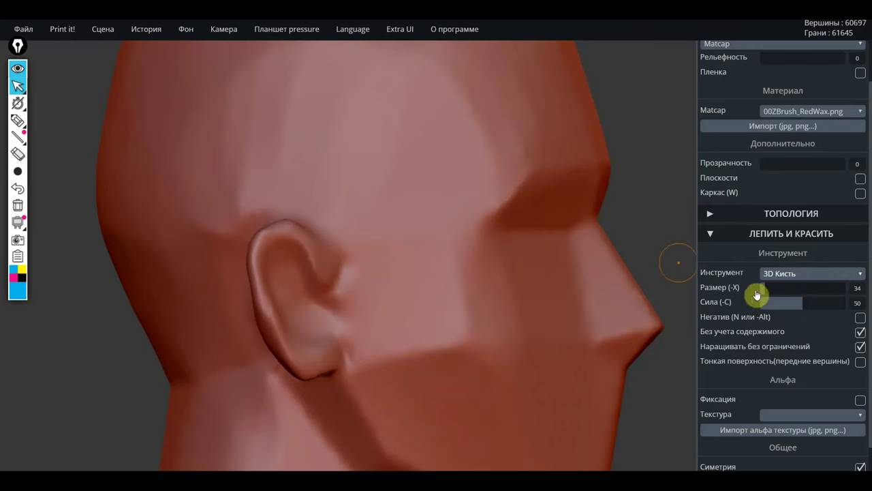
drag(337, 310, 335, 315)
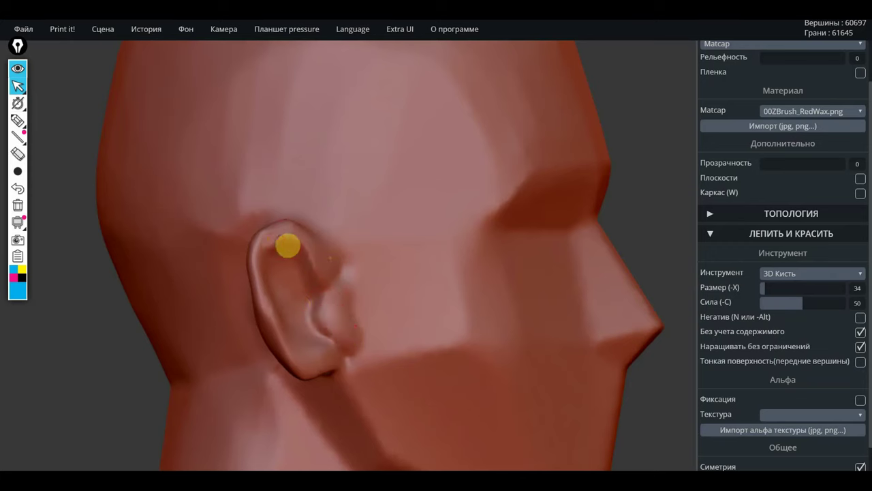
drag(261, 256, 268, 306)
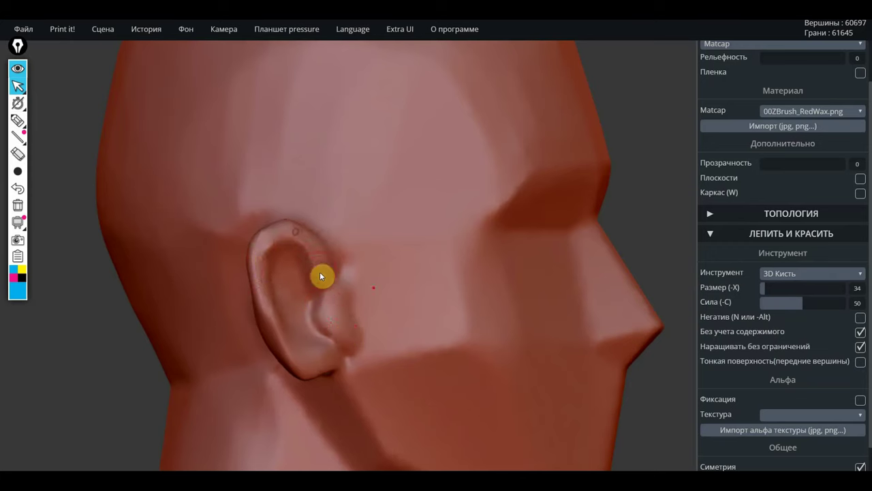
mouse_move(636, 226)
mouse_down()
mouse_move(538, 233)
mouse_move(657, 218)
mouse_up()
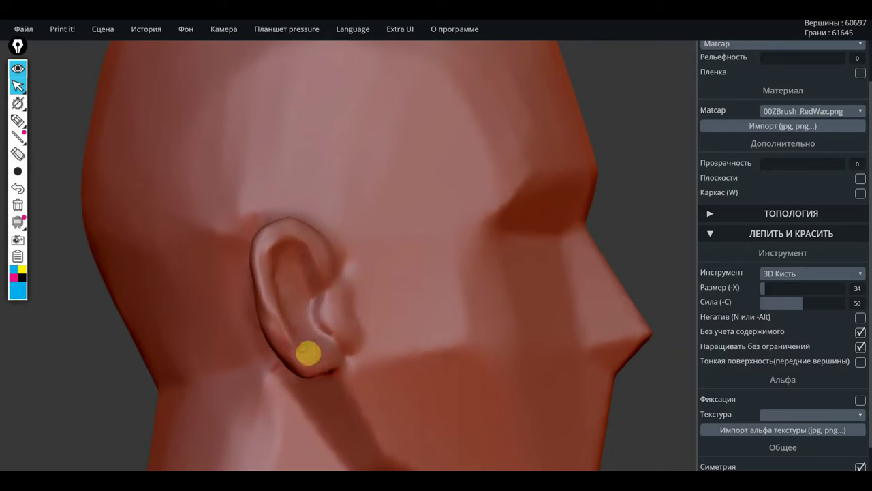
drag(647, 287, 619, 252)
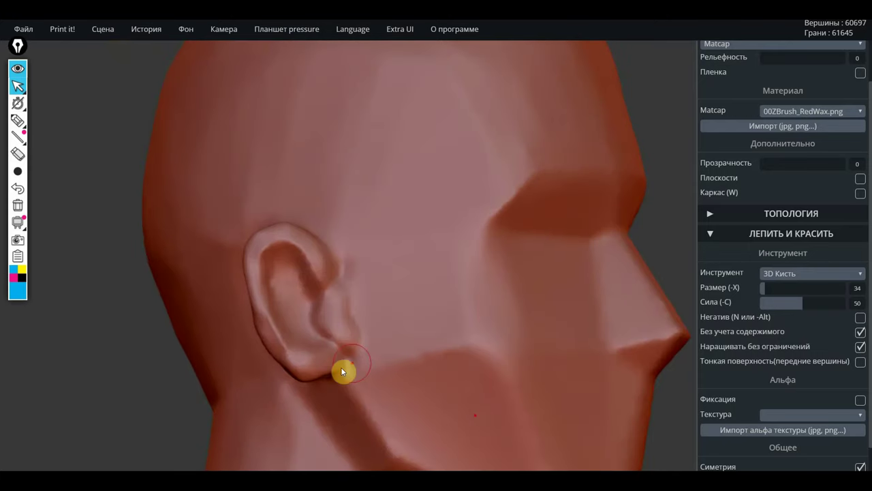
mouse_move(342, 371)
mouse_down()
mouse_move(311, 376)
mouse_move(326, 379)
mouse_up()
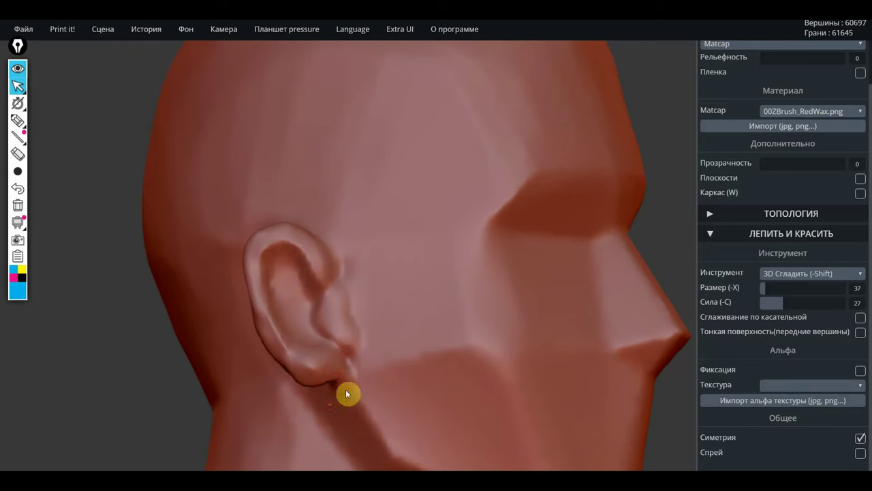
mouse_move(111, 313)
mouse_down()
mouse_move(39, 353)
mouse_move(140, 331)
mouse_up()
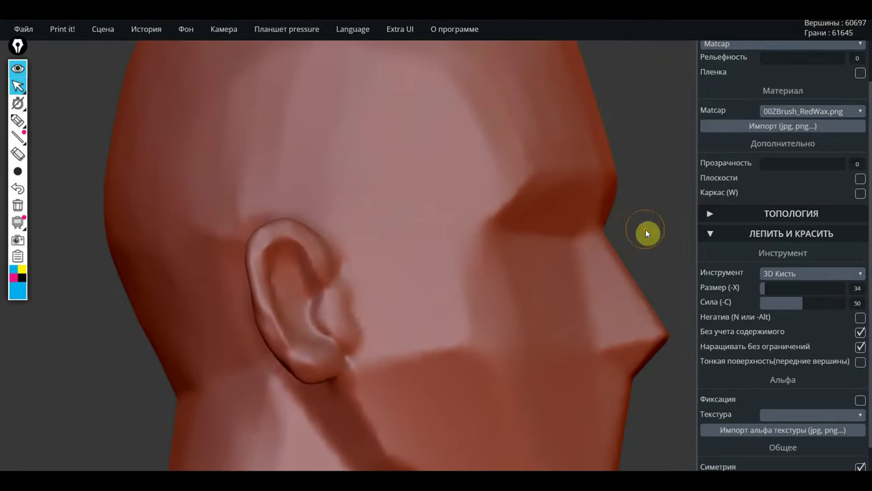
click(18, 85)
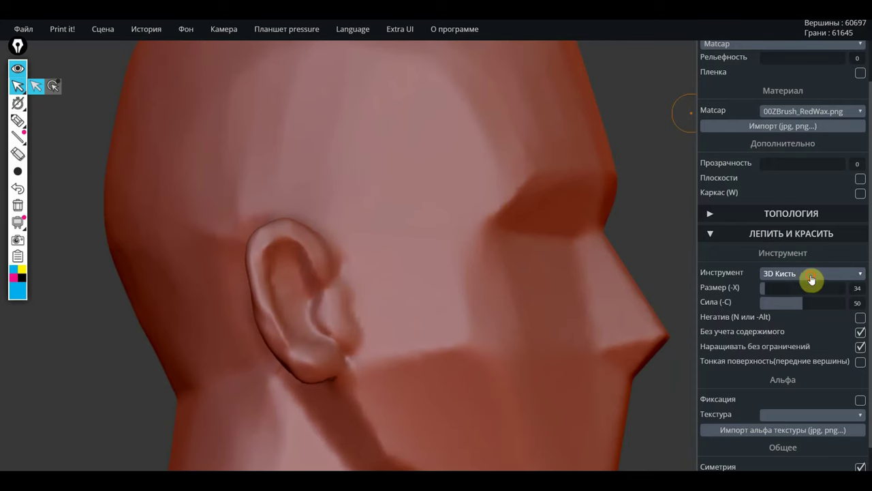
click(811, 280)
Pull the ear's upper rim outward and helix upward with 3D Тянучка at size 118, reshaping the lobe
click(798, 358)
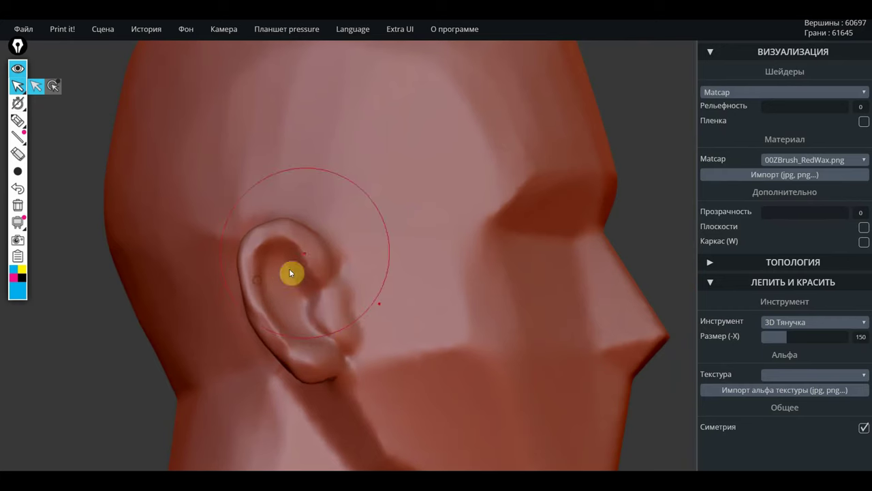
drag(290, 272, 317, 255)
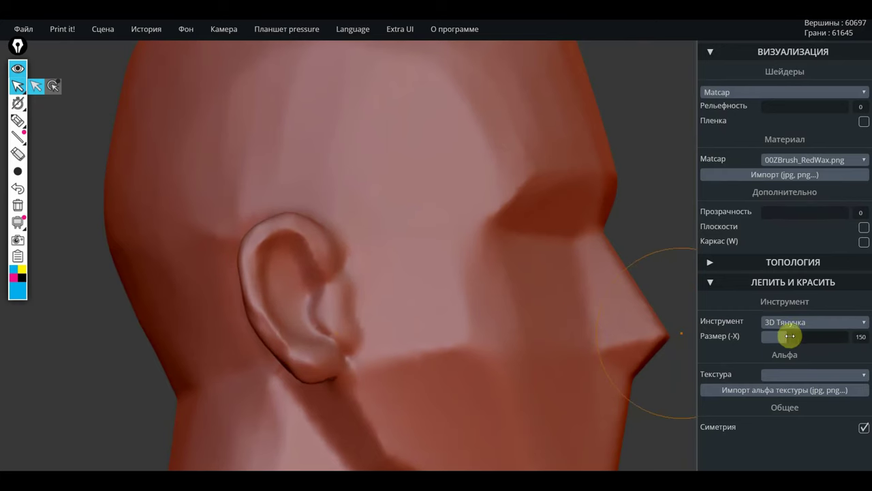
drag(789, 335, 781, 337)
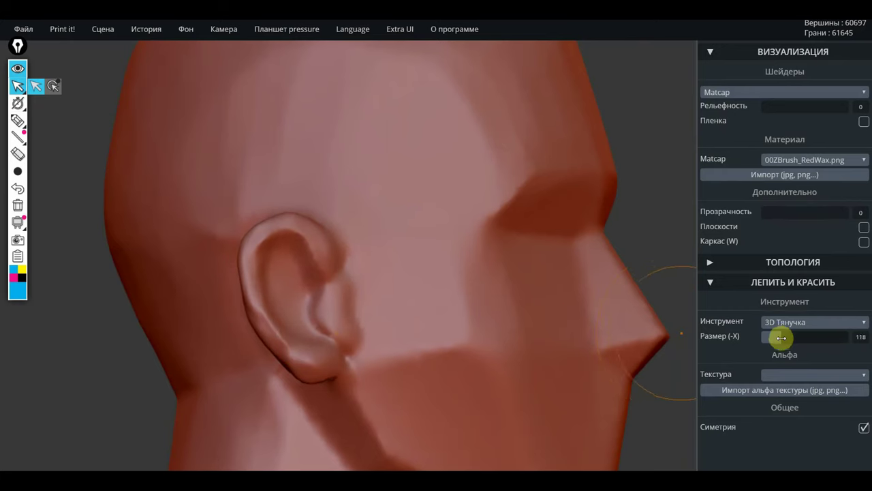
drag(272, 336, 279, 334)
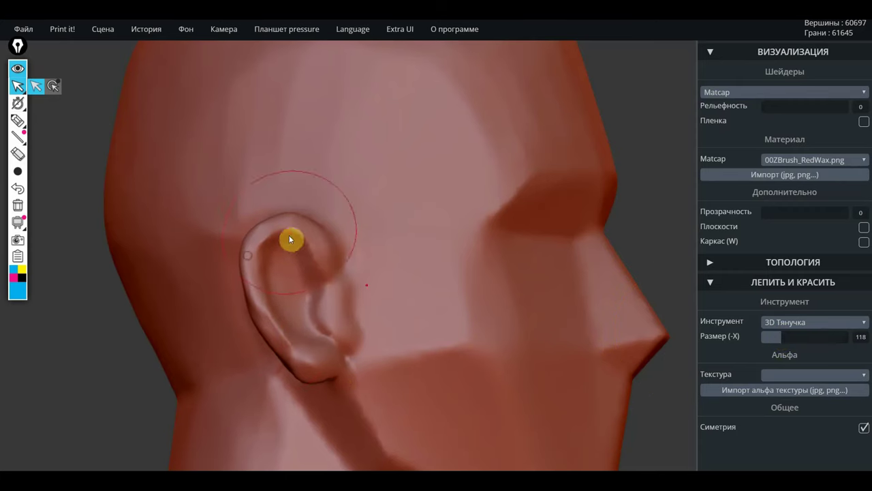
mouse_move(288, 241)
mouse_down()
mouse_move(302, 237)
mouse_move(282, 229)
mouse_move(278, 277)
mouse_move(254, 296)
mouse_up()
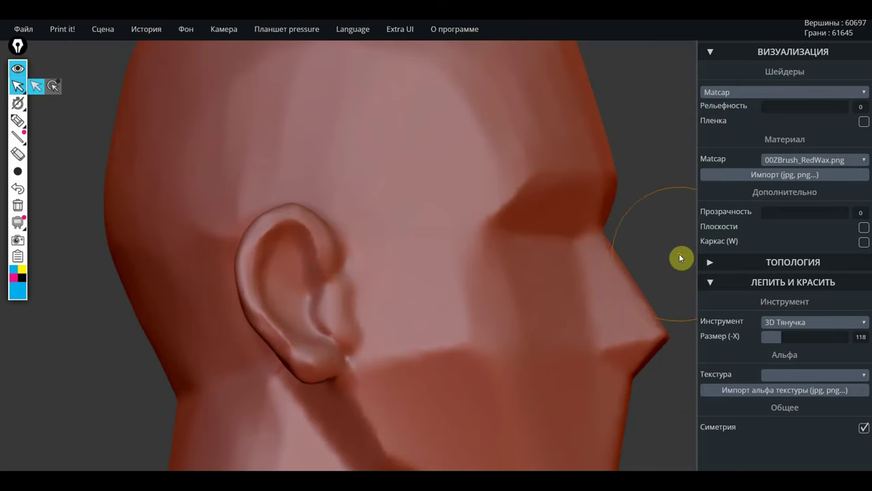
Compare against the reference bust and pull the jaw below the ears outward and the neck down, thicker
scroll(674, 266, down, 5)
mouse_move(602, 222)
mouse_down()
mouse_move(502, 111)
mouse_move(482, 228)
mouse_move(331, 249)
mouse_move(301, 244)
mouse_up()
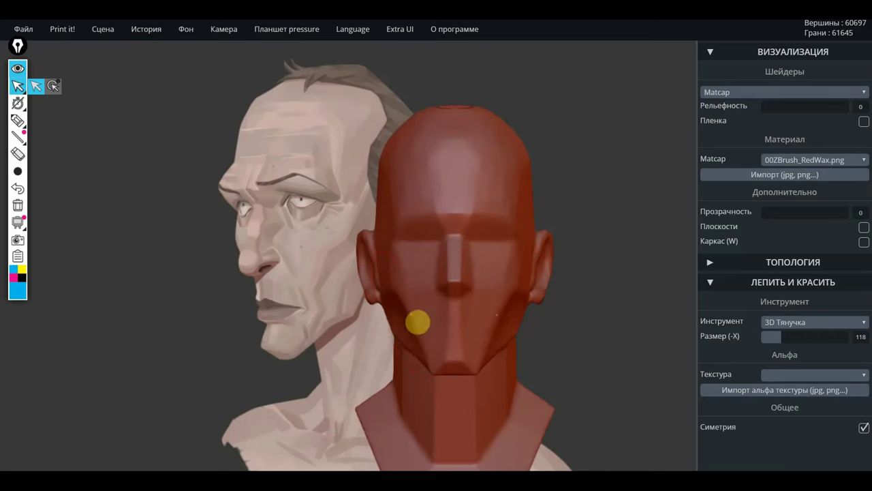
drag(386, 311, 393, 314)
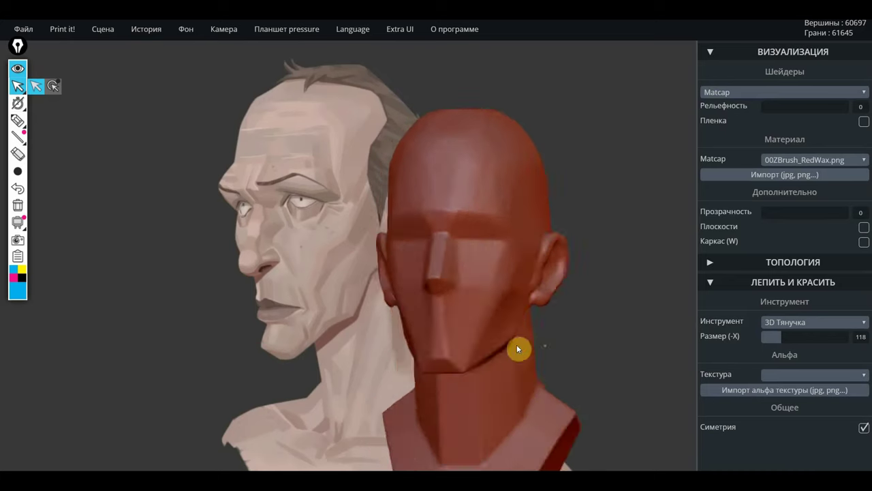
drag(518, 346, 397, 344)
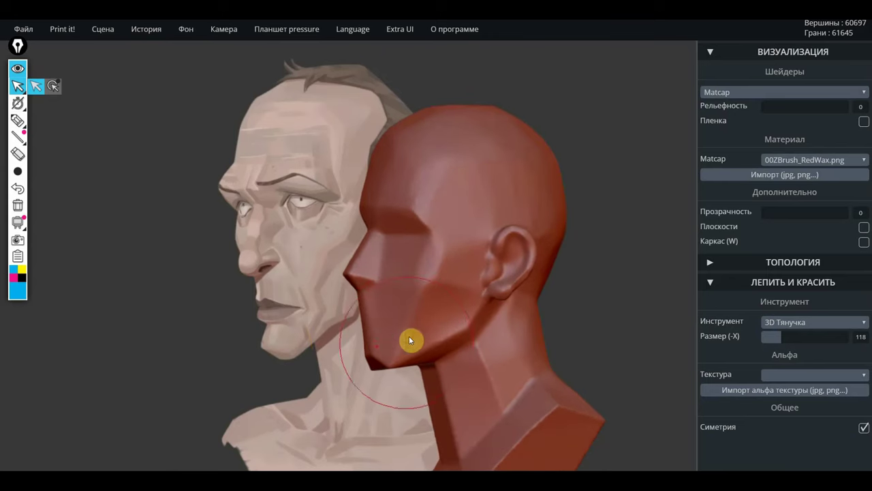
mouse_move(261, 366)
mouse_down()
mouse_move(317, 355)
mouse_move(459, 296)
mouse_up()
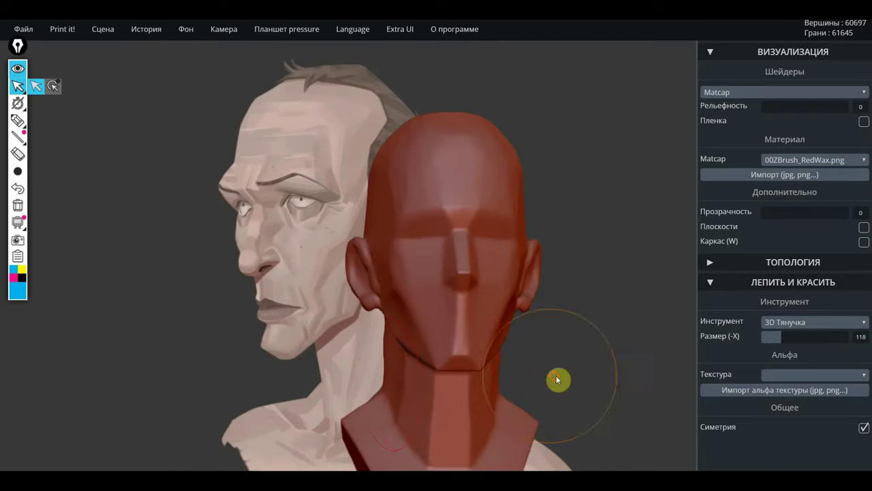
drag(558, 379, 580, 393)
drag(401, 415, 340, 382)
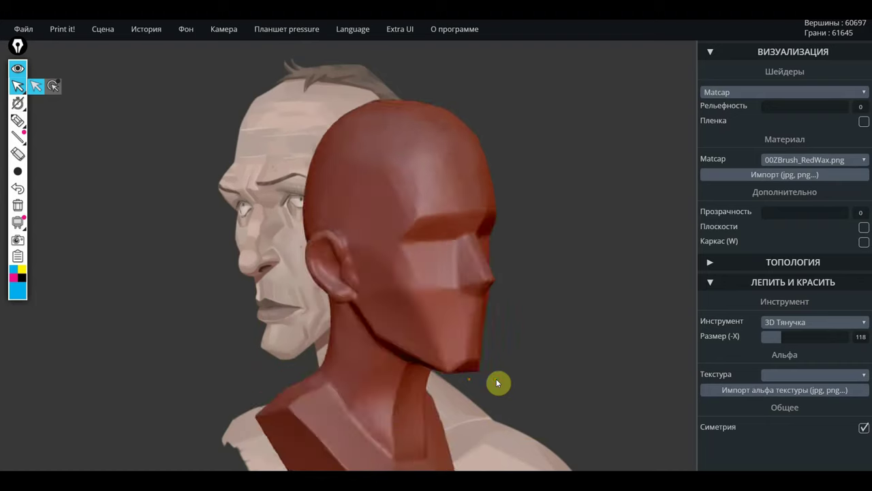
mouse_move(498, 327)
mouse_down()
mouse_move(362, 370)
mouse_move(481, 415)
mouse_up()
key(shift)
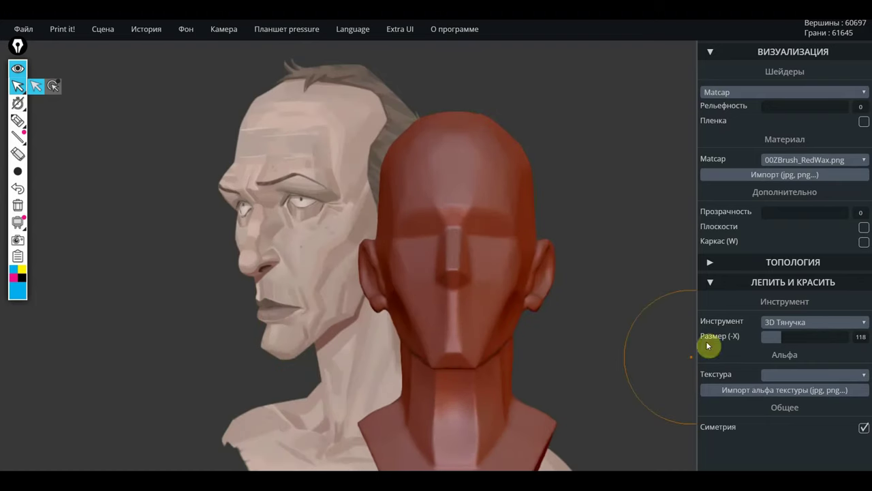
click(798, 323)
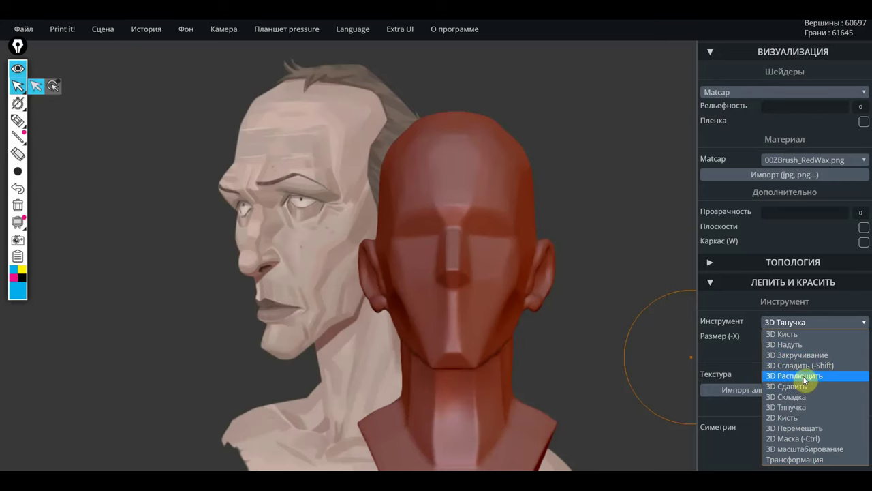
Flatten the neck below the jaw with 3D Расплющить in negative mode from a three-quarter left view
click(802, 376)
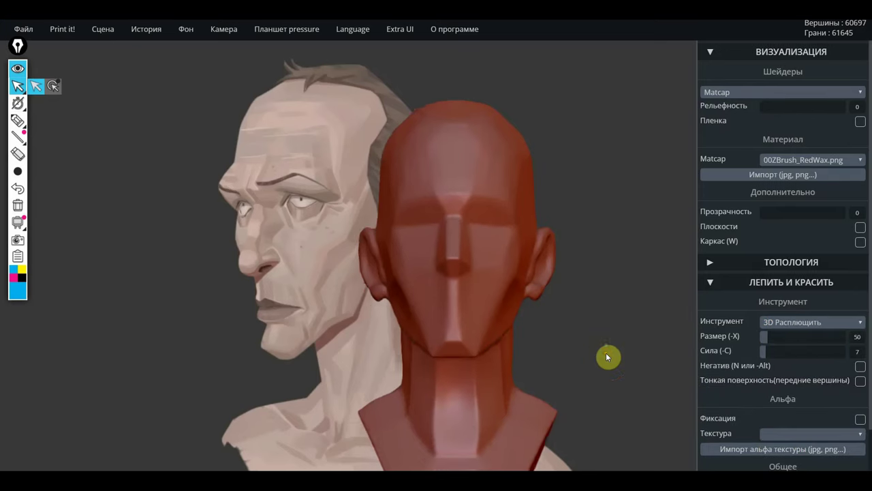
middle_drag(607, 356, 554, 211)
key(n)
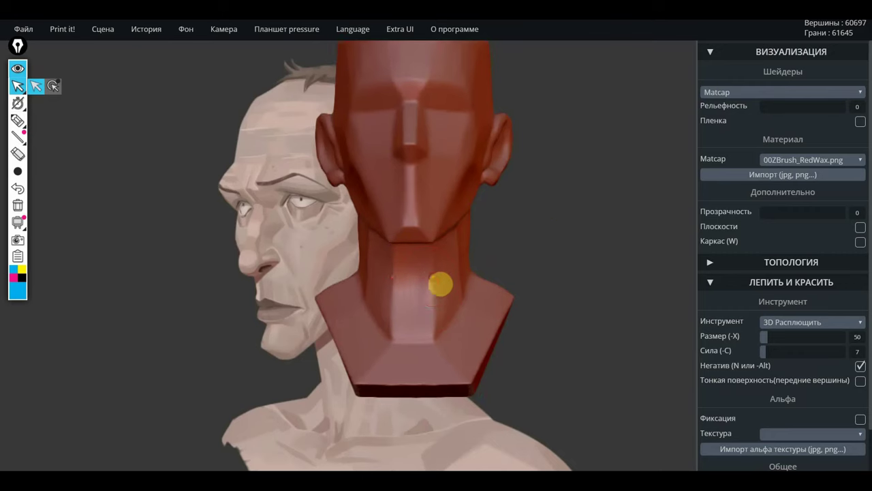
mouse_move(570, 250)
mouse_down()
mouse_move(464, 266)
mouse_move(477, 247)
mouse_move(454, 259)
mouse_move(481, 259)
mouse_move(469, 296)
mouse_up()
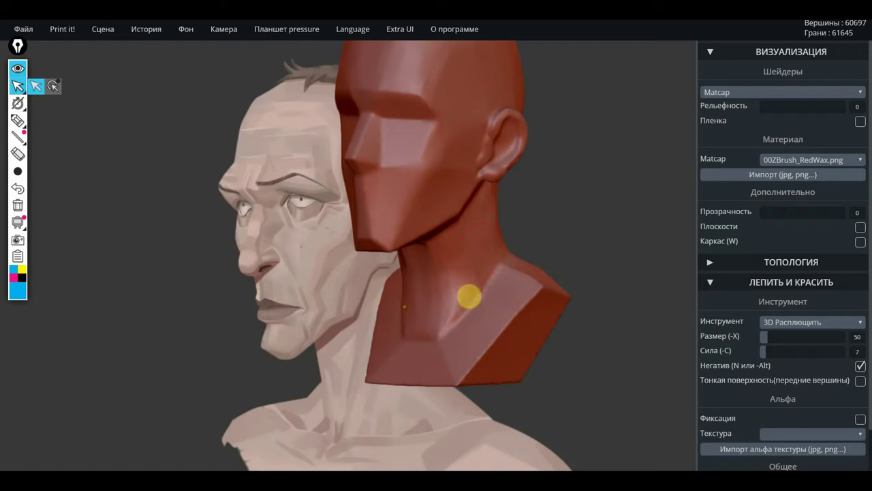
drag(572, 234, 467, 226)
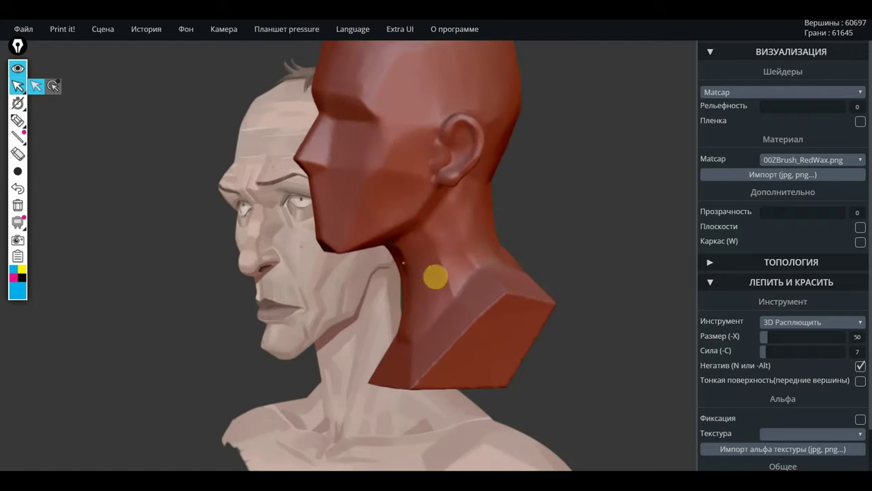
mouse_move(435, 276)
mouse_down()
mouse_move(487, 266)
mouse_move(452, 297)
mouse_move(448, 247)
mouse_move(424, 265)
mouse_move(432, 274)
mouse_move(472, 264)
mouse_move(460, 225)
mouse_move(461, 261)
mouse_move(479, 209)
mouse_up()
mouse_move(536, 154)
mouse_down()
mouse_move(556, 147)
mouse_move(472, 141)
mouse_up()
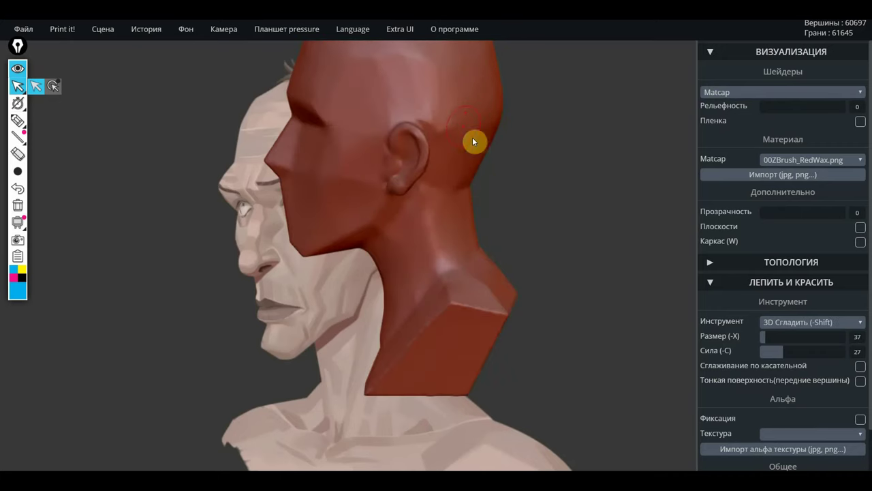
Smooth the face and turn the head back to a frontal view to inspect the neck
mouse_move(558, 172)
mouse_down()
mouse_move(522, 197)
mouse_move(605, 196)
mouse_up()
mouse_move(445, 148)
shift+mouse_down()
mouse_move(436, 124)
mouse_move(389, 80)
mouse_move(457, 72)
mouse_move(394, 195)
mouse_move(378, 199)
mouse_move(436, 249)
mouse_move(469, 218)
shift+mouse_up()
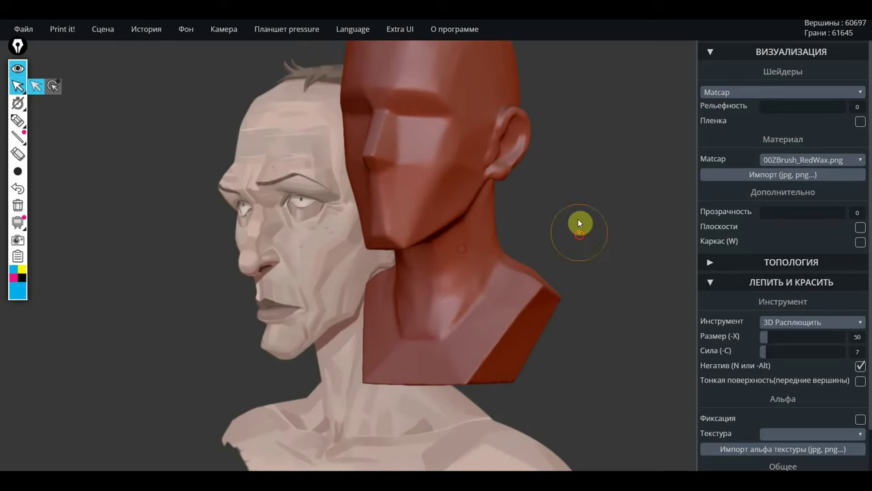
drag(577, 226, 571, 239)
mouse_move(449, 325)
shift+mouse_down()
mouse_move(498, 302)
mouse_move(483, 325)
shift+mouse_up()
mouse_move(545, 303)
mouse_down()
mouse_move(598, 278)
mouse_move(570, 256)
mouse_move(541, 341)
mouse_move(528, 315)
mouse_move(517, 355)
mouse_up()
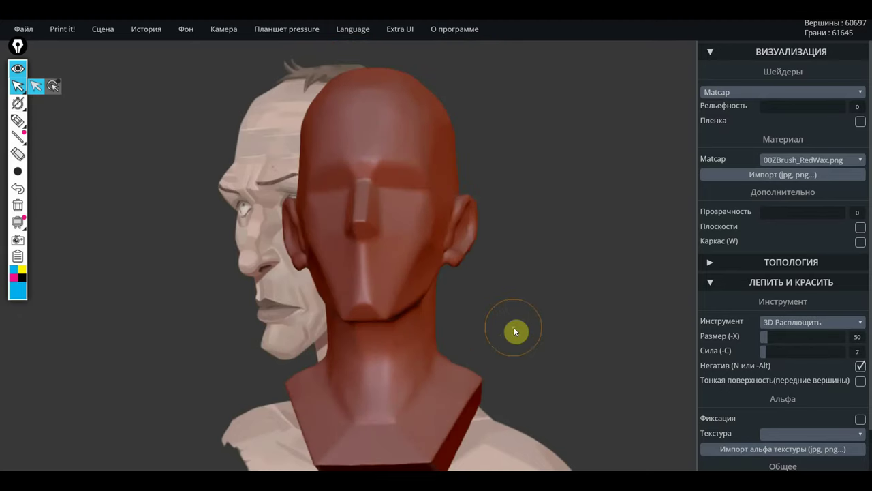
mouse_move(522, 325)
mouse_down()
mouse_move(556, 337)
mouse_move(553, 329)
mouse_up()
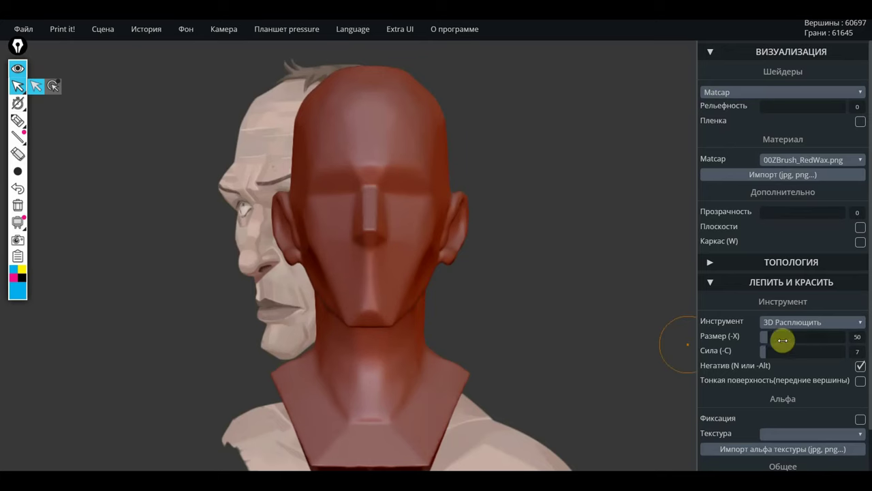
click(796, 323)
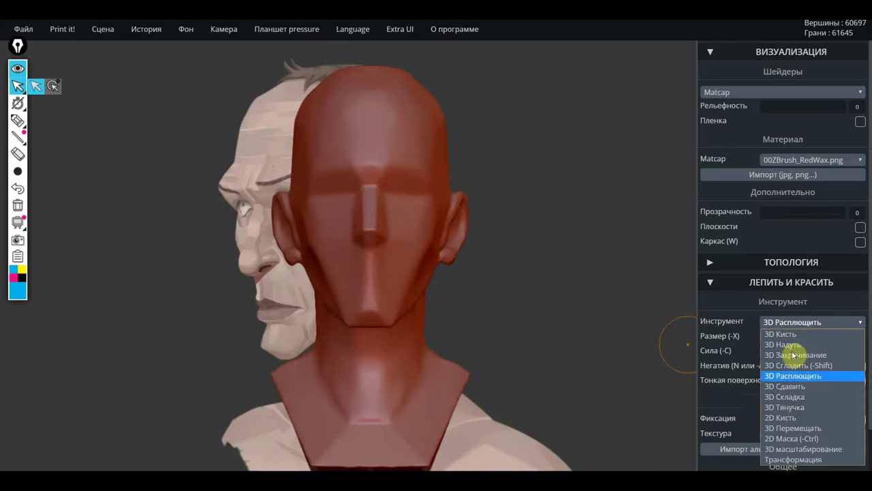
With 3D Складка, carve and deepen a mouth crease below the nose
click(794, 397)
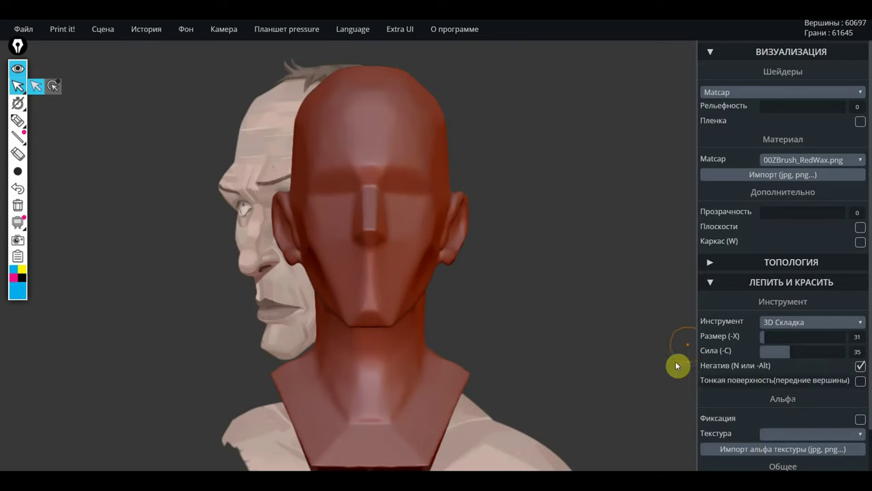
drag(532, 261, 527, 338)
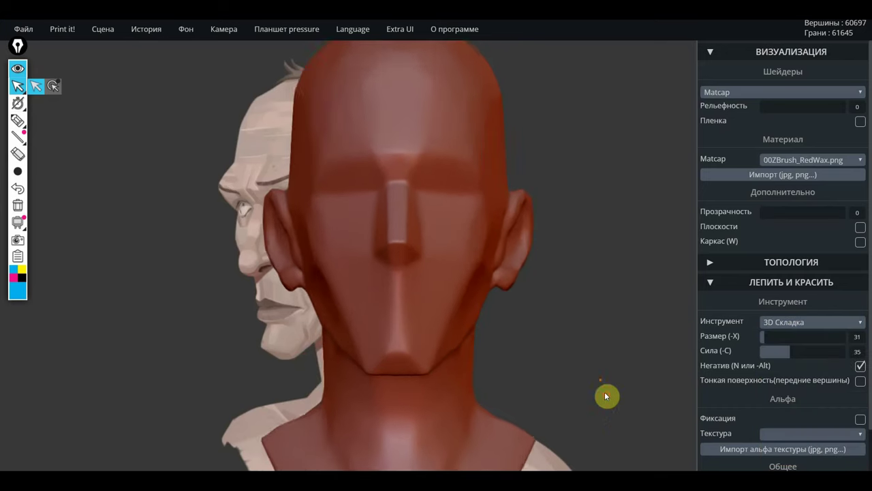
drag(348, 266, 290, 267)
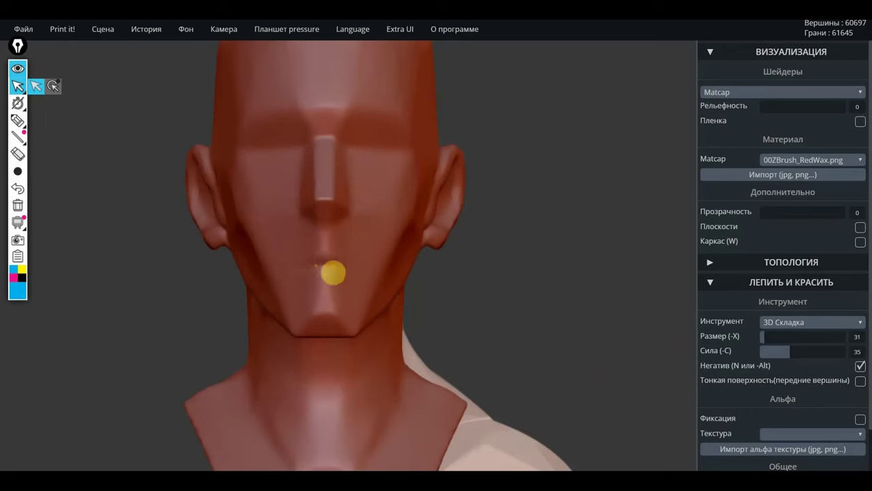
drag(343, 272, 291, 274)
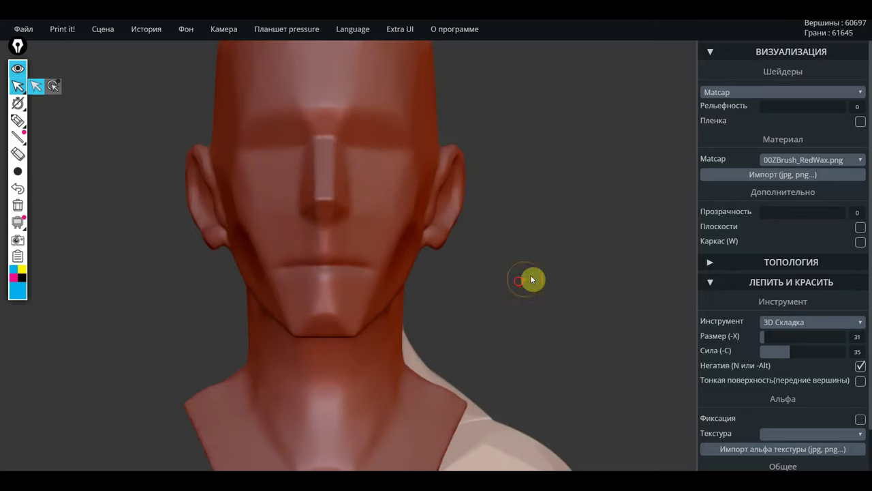
Carve a nasolabial fold from nose toward chin, then refine it at strength 25 and size 15
drag(532, 279, 383, 284)
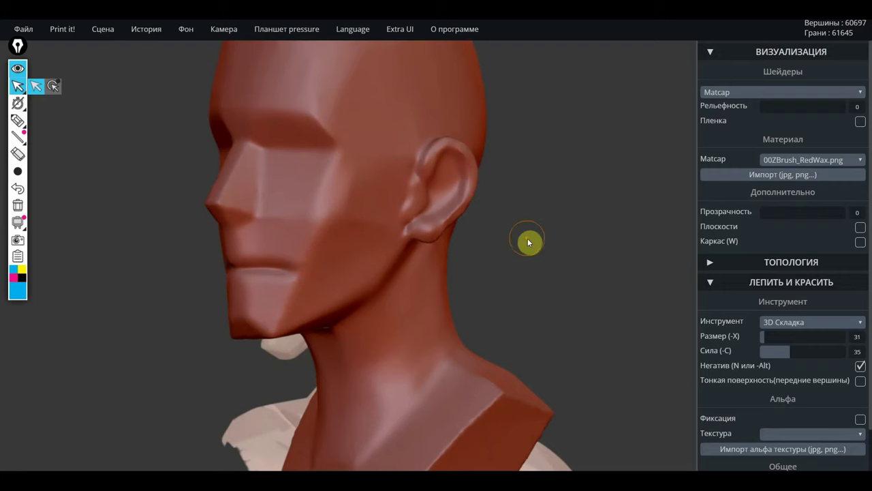
scroll(550, 248, down, 3)
scroll(534, 184, down, 2)
scroll(586, 218, down, 1)
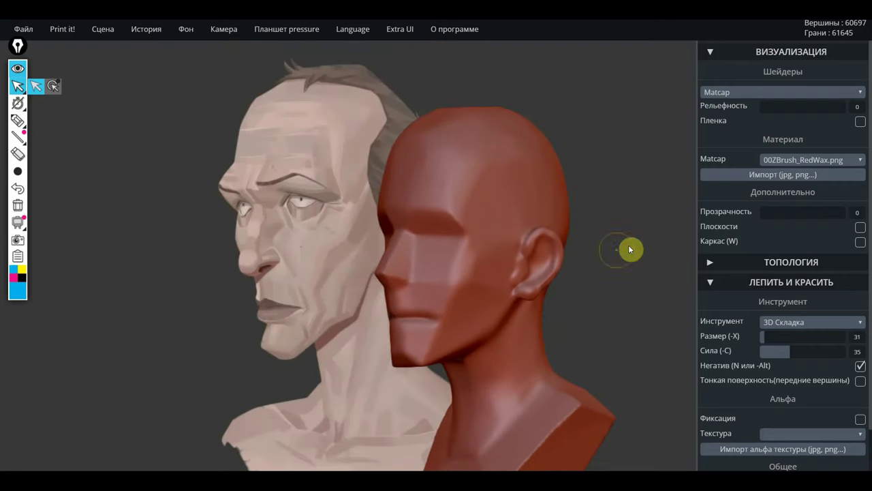
scroll(623, 293, up, 2)
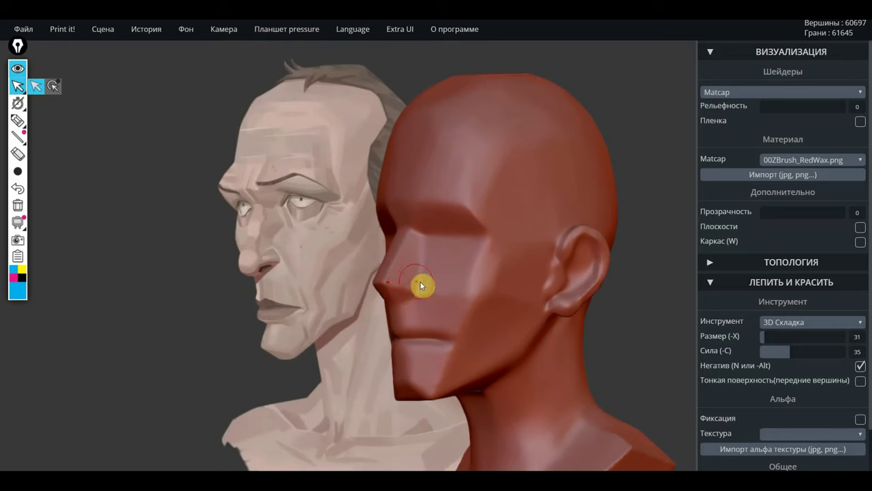
drag(420, 281, 466, 357)
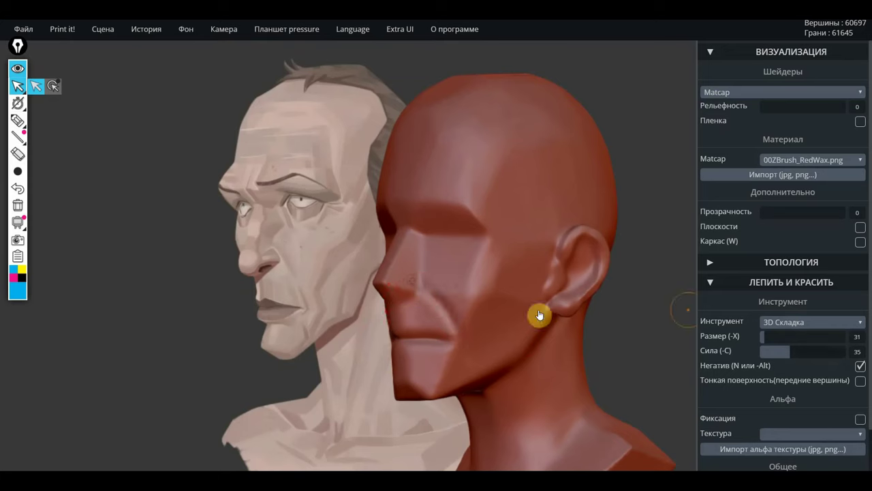
drag(791, 352, 764, 336)
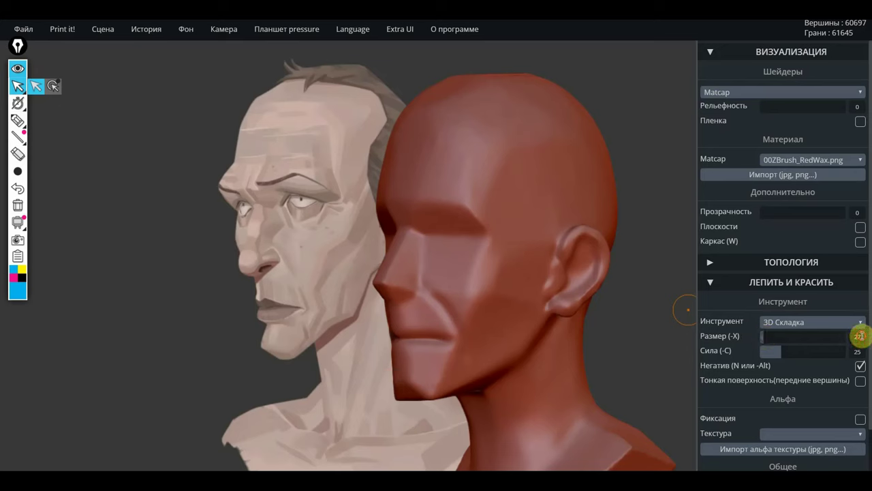
drag(860, 335, 855, 336)
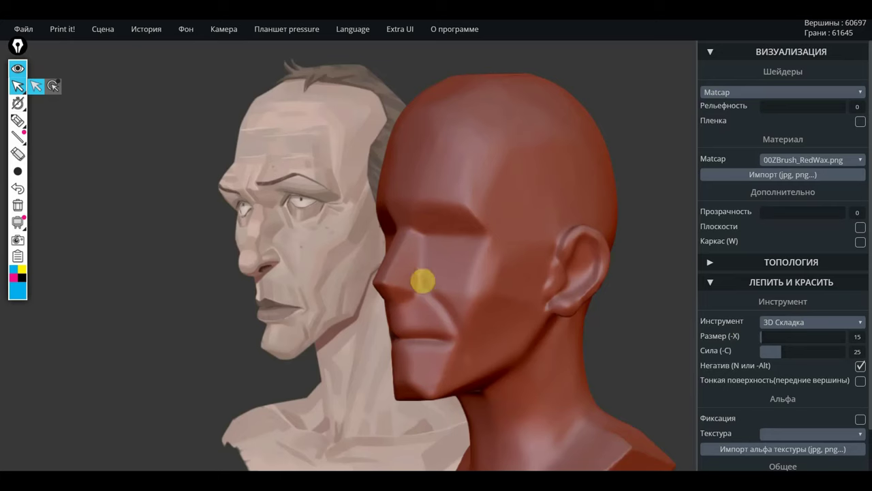
mouse_move(423, 280)
mouse_down()
mouse_move(444, 317)
mouse_move(436, 297)
mouse_move(445, 295)
mouse_up()
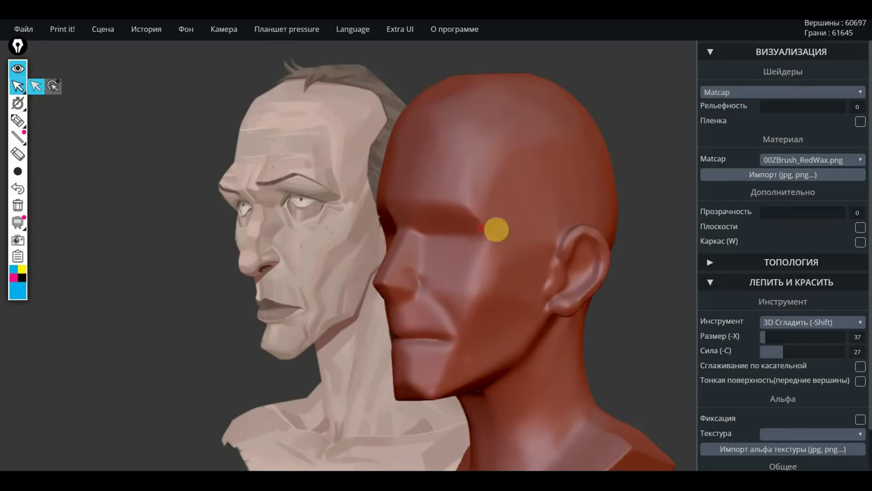
Carve a crease along the lower lip and chin with a size-50 brush, then smooth it away
key(shift)
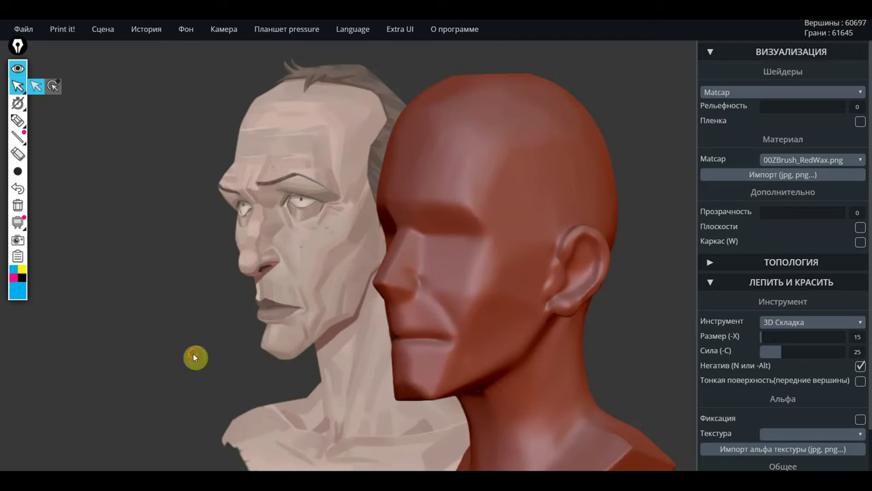
mouse_move(194, 356)
mouse_down()
mouse_move(354, 341)
mouse_move(344, 344)
mouse_up()
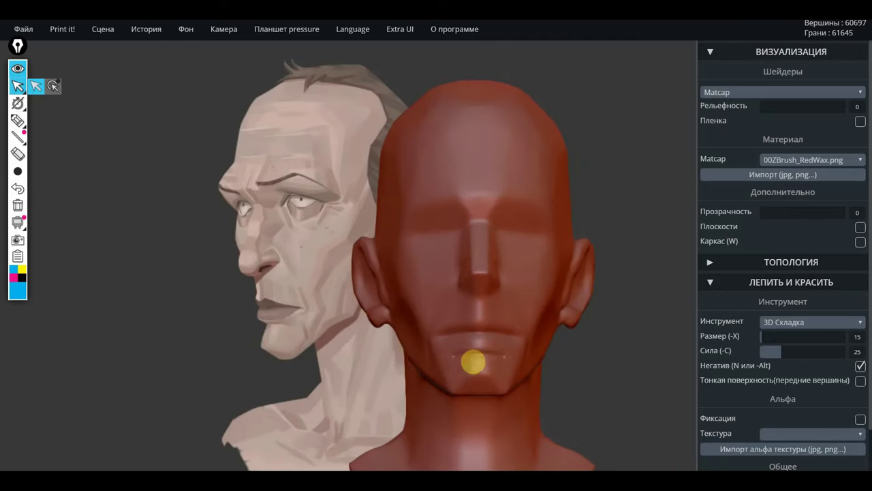
drag(763, 335, 766, 335)
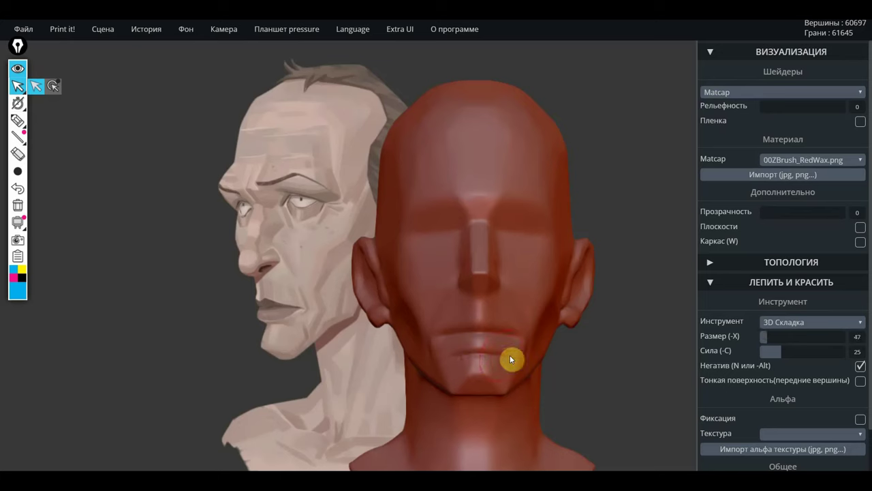
drag(492, 363, 457, 371)
mouse_move(440, 362)
shift+mouse_down()
mouse_move(453, 384)
mouse_move(486, 383)
shift+mouse_up()
right_drag(468, 382, 381, 378)
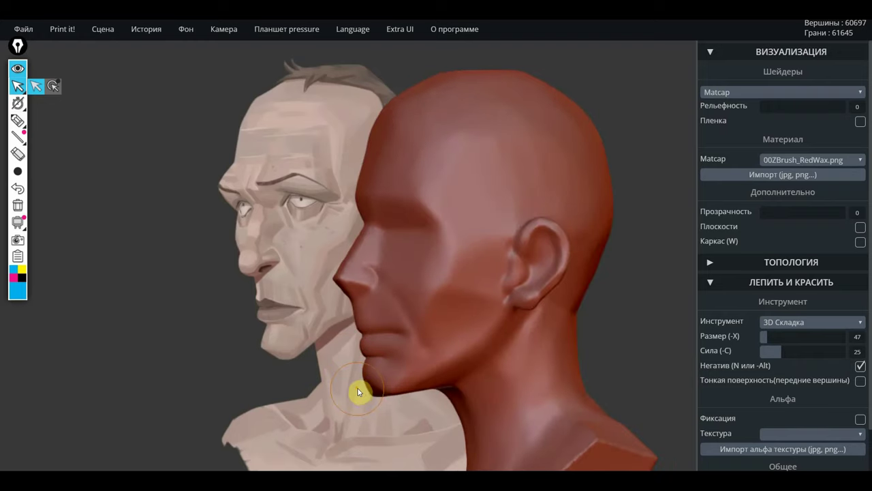
Switch to the 3D Тянучка grab brush at size 80 and pull the chin and jawline
click(799, 324)
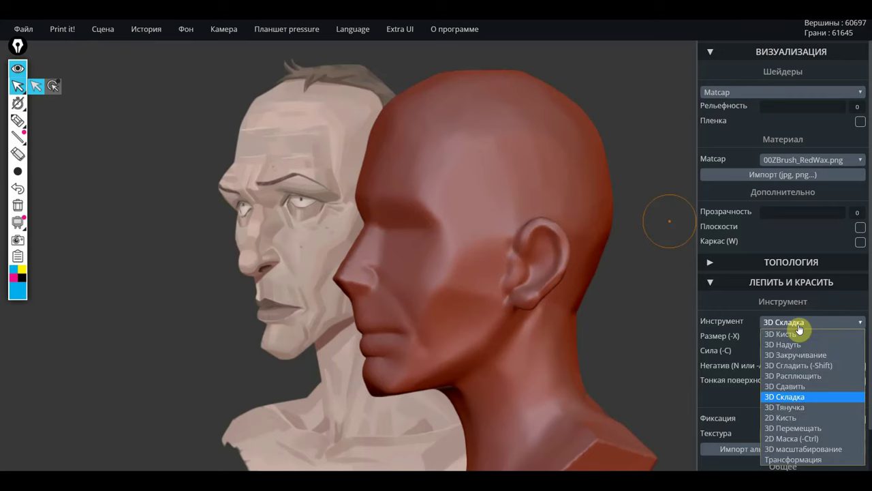
click(800, 407)
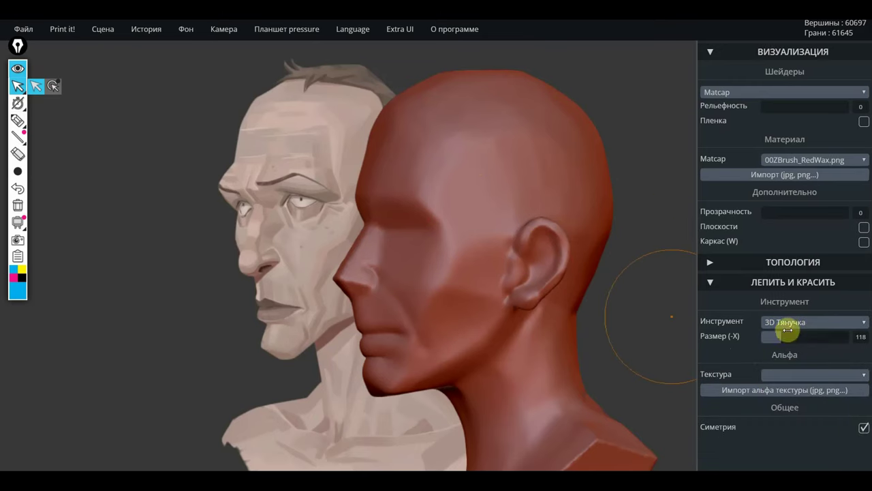
drag(779, 337, 774, 338)
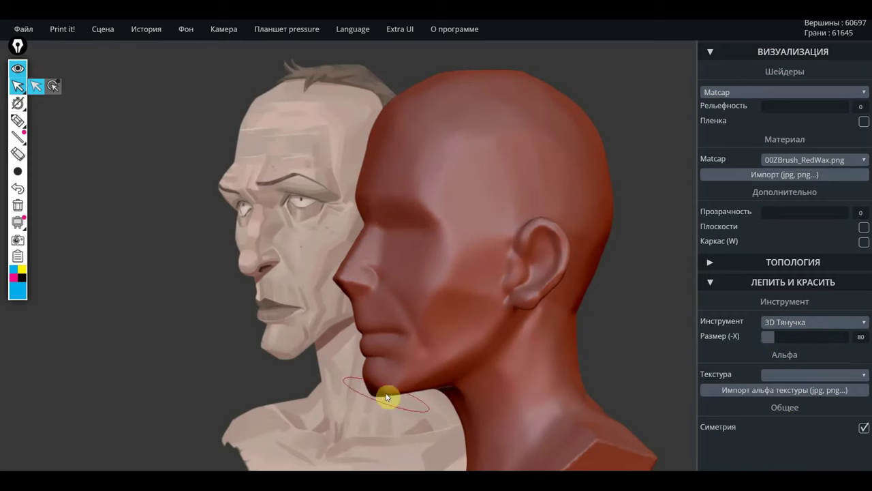
drag(385, 401, 418, 396)
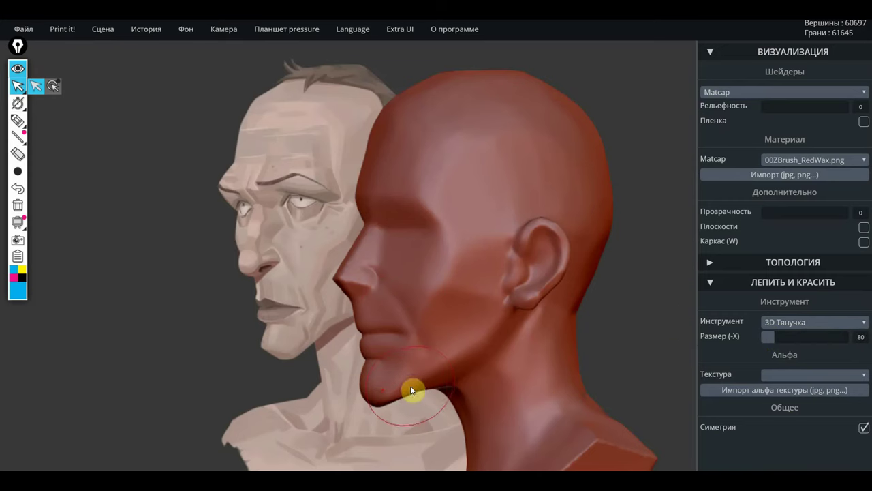
From side profile, pull the jaw and cheek into a sharper jawline and lower the chin slightly
drag(228, 368, 266, 306)
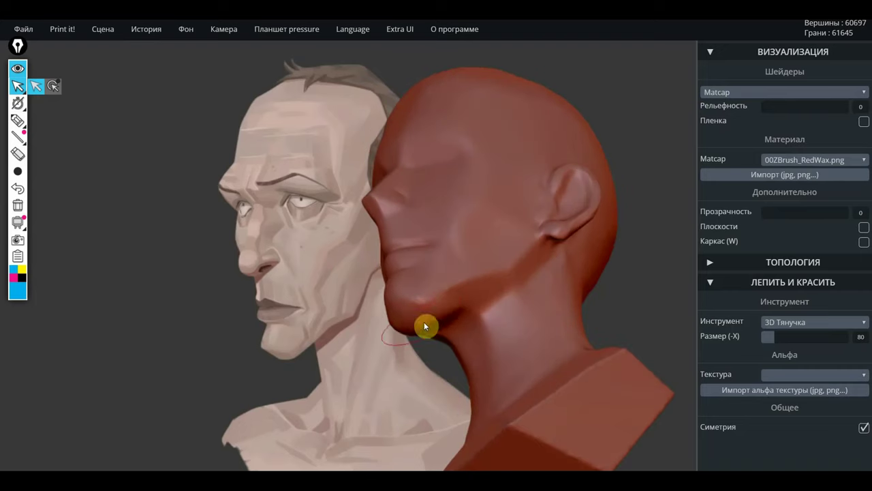
drag(603, 285, 702, 327)
drag(652, 312, 743, 342)
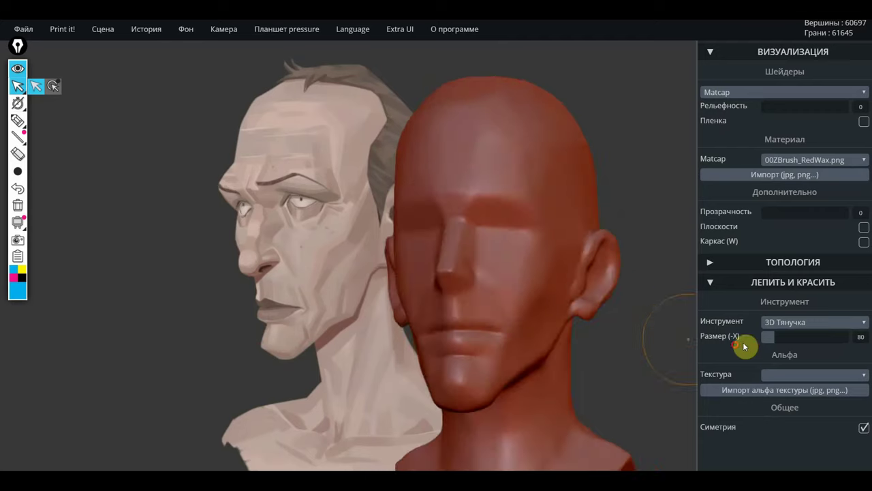
drag(630, 354, 696, 359)
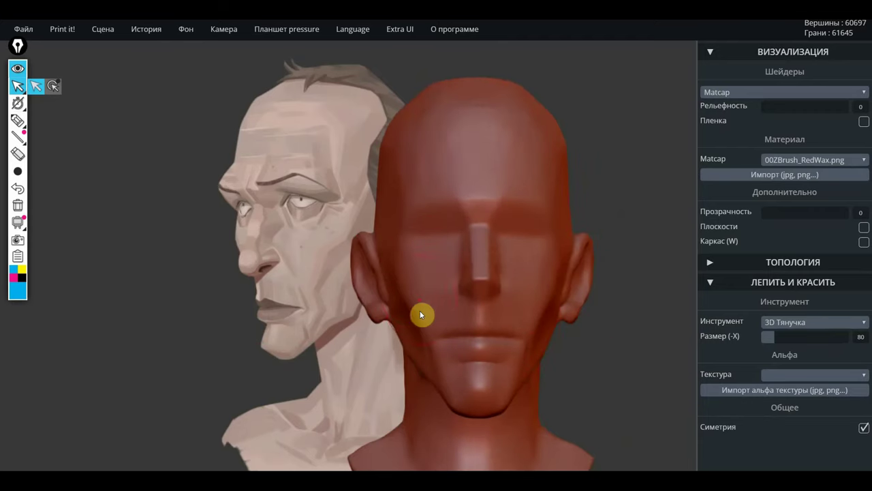
mouse_move(624, 322)
mouse_down()
mouse_move(385, 341)
mouse_move(356, 362)
mouse_up()
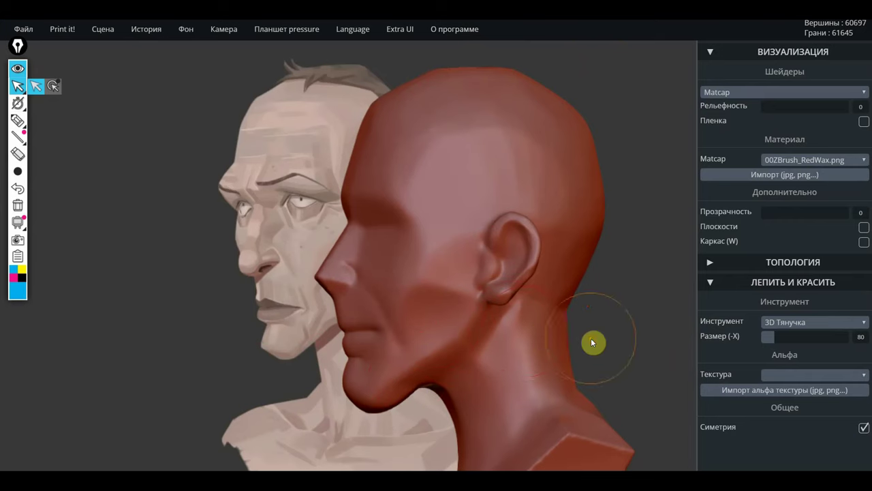
mouse_move(591, 342)
mouse_down()
mouse_move(582, 195)
mouse_move(577, 269)
mouse_move(616, 228)
mouse_up()
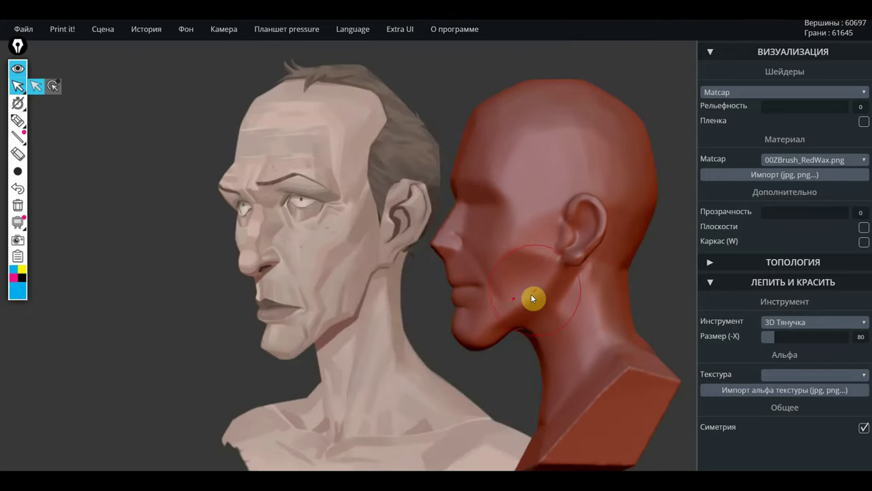
drag(533, 298, 515, 317)
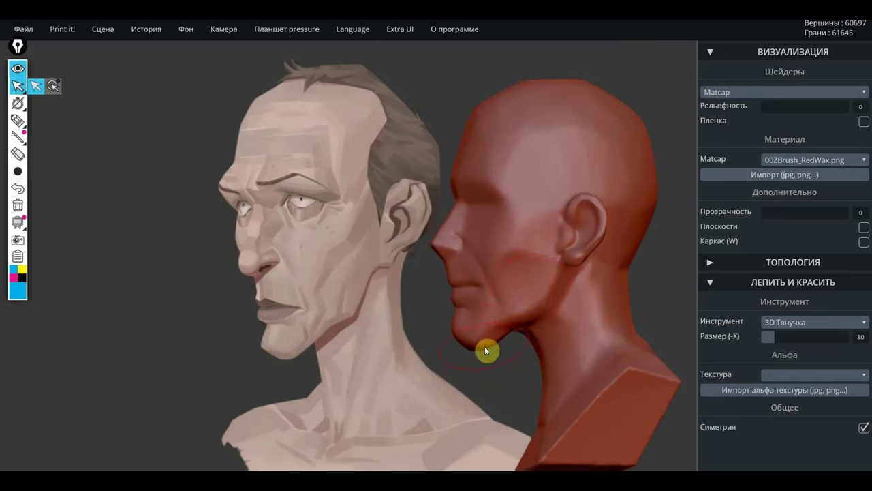
drag(487, 347, 489, 246)
Adjust the forehead and brow shape, then bring the red bust front-facing and zoomed in
mouse_move(477, 147)
mouse_down()
mouse_move(477, 139)
mouse_move(173, 176)
mouse_move(388, 173)
mouse_up()
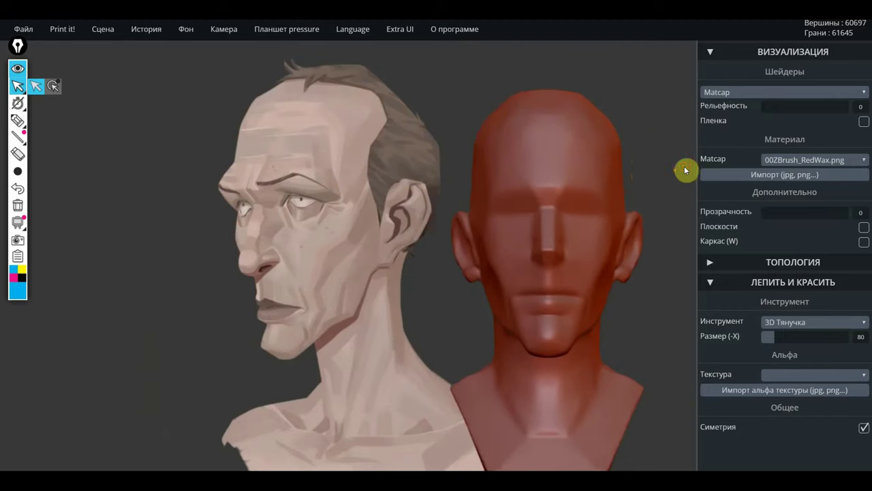
mouse_move(689, 168)
mouse_down()
mouse_move(142, 173)
mouse_move(94, 234)
mouse_move(575, 298)
mouse_move(740, 297)
mouse_up()
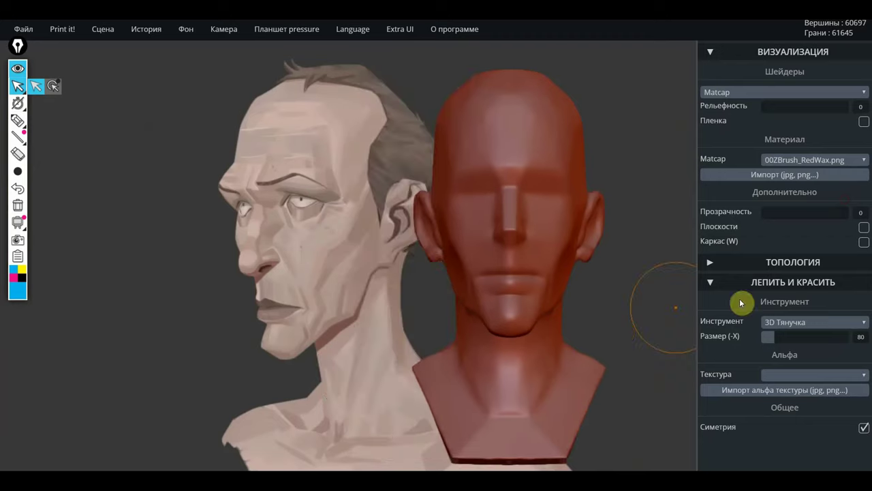
mouse_move(233, 324)
mouse_down()
mouse_move(502, 314)
mouse_move(122, 306)
mouse_move(5, 350)
mouse_move(181, 320)
mouse_up()
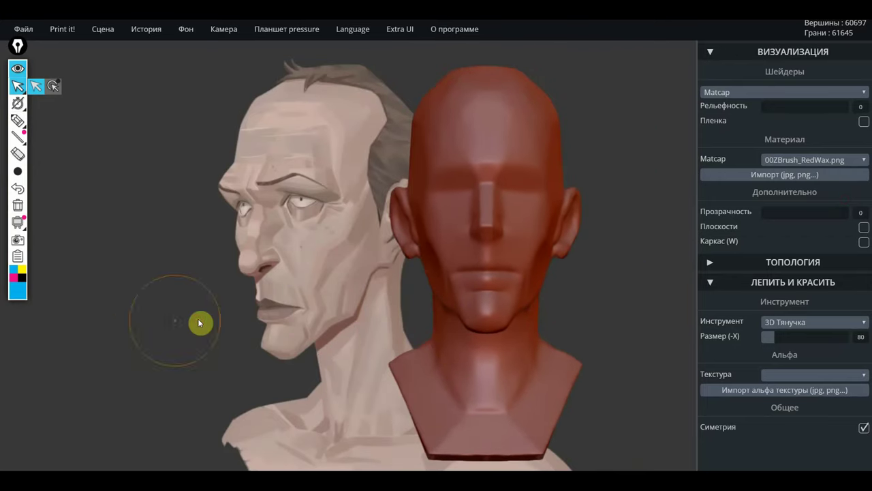
mouse_move(645, 292)
mouse_down()
mouse_move(660, 321)
mouse_move(655, 351)
mouse_move(666, 366)
mouse_move(648, 336)
mouse_move(667, 395)
mouse_up()
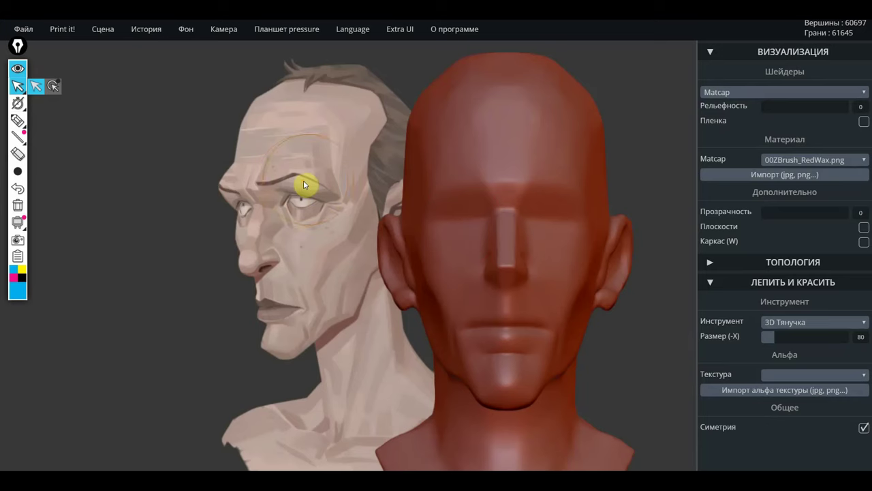
With 3D Складка at strength about 20, carve creases from nose to cheek and around the eye socket
click(804, 325)
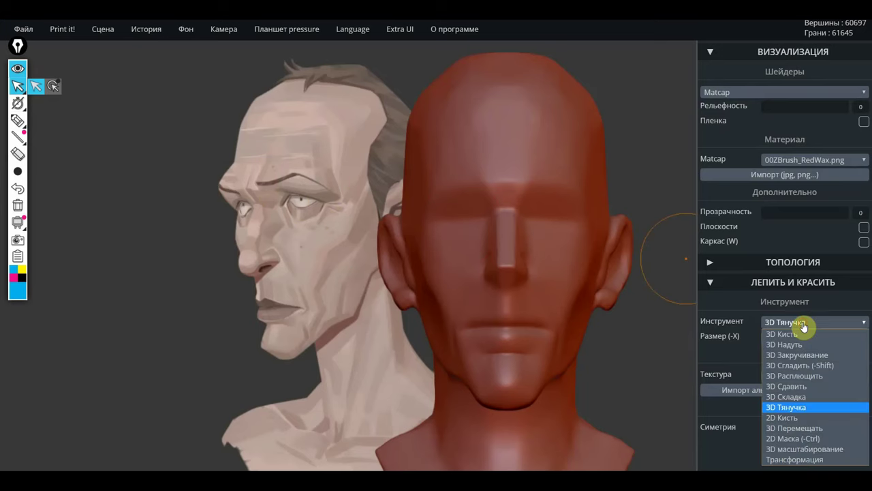
click(803, 397)
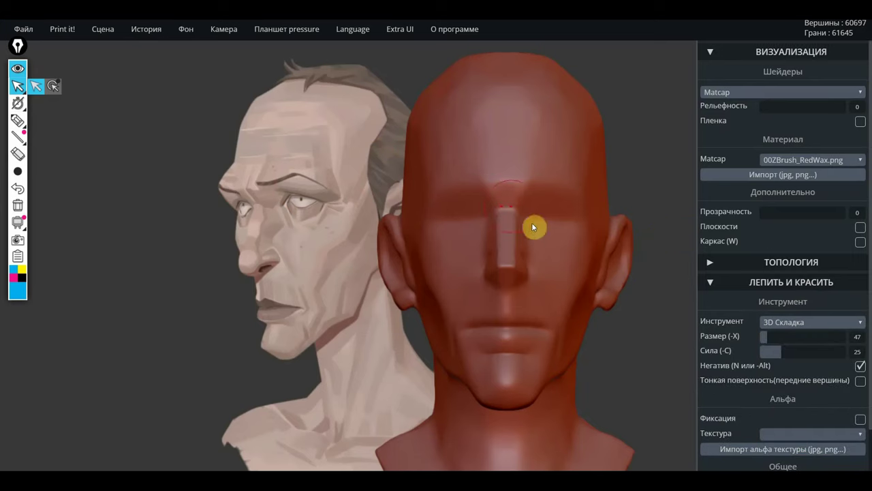
drag(781, 351, 773, 348)
drag(557, 308, 558, 306)
mouse_move(477, 225)
mouse_down()
mouse_move(435, 235)
mouse_move(447, 254)
mouse_up()
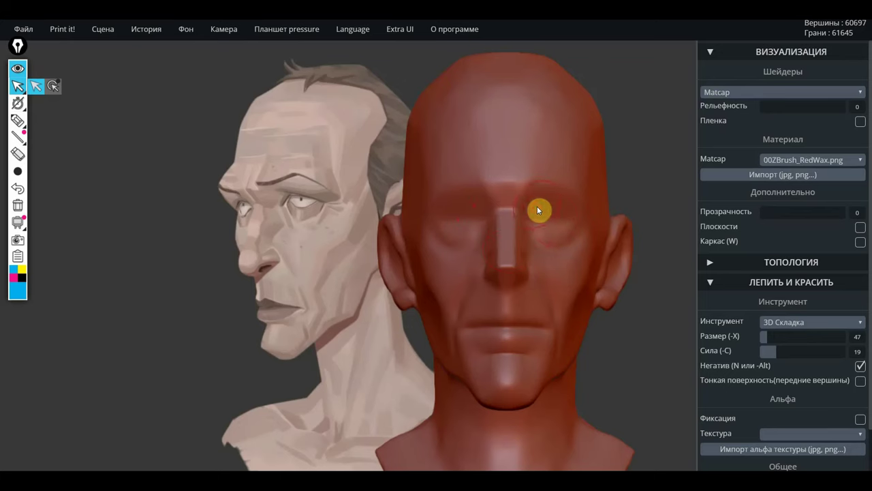
mouse_move(538, 208)
mouse_down()
mouse_move(577, 220)
mouse_move(545, 217)
mouse_up()
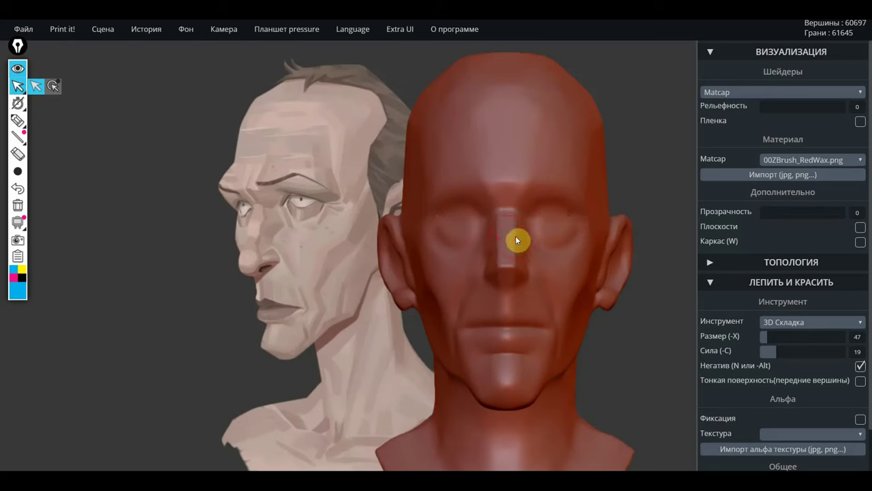
Carve a crease below the eye and deepen the nasolabial folds lower on the cheek
mouse_move(660, 174)
mouse_down()
mouse_move(593, 186)
mouse_move(491, 177)
mouse_up()
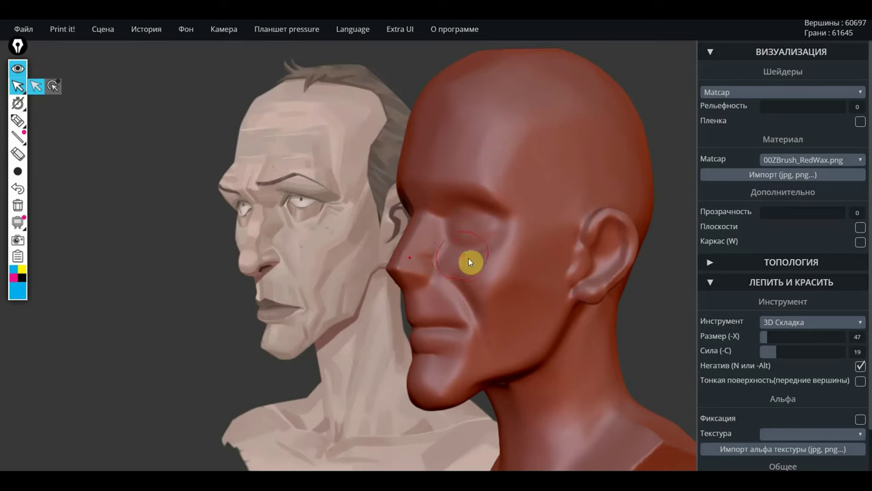
drag(480, 243, 482, 262)
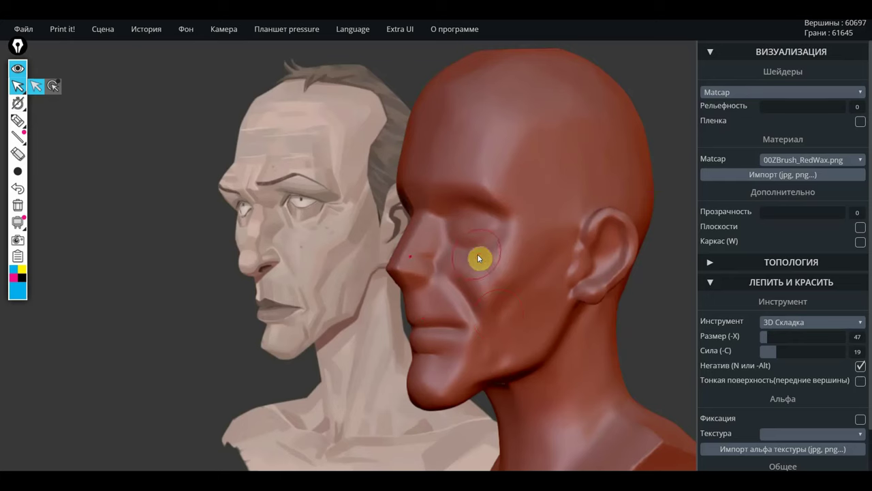
drag(477, 253, 488, 327)
drag(476, 282, 503, 327)
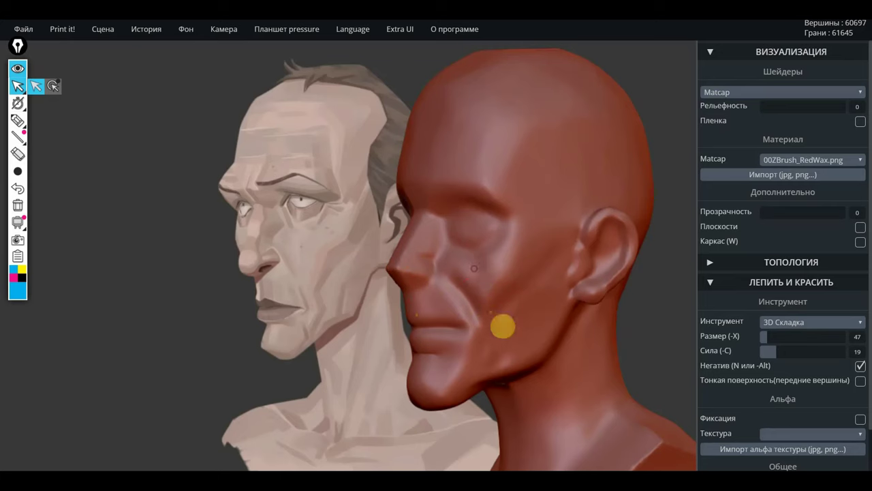
mouse_move(480, 284)
mouse_down()
mouse_move(498, 307)
mouse_move(499, 337)
mouse_up()
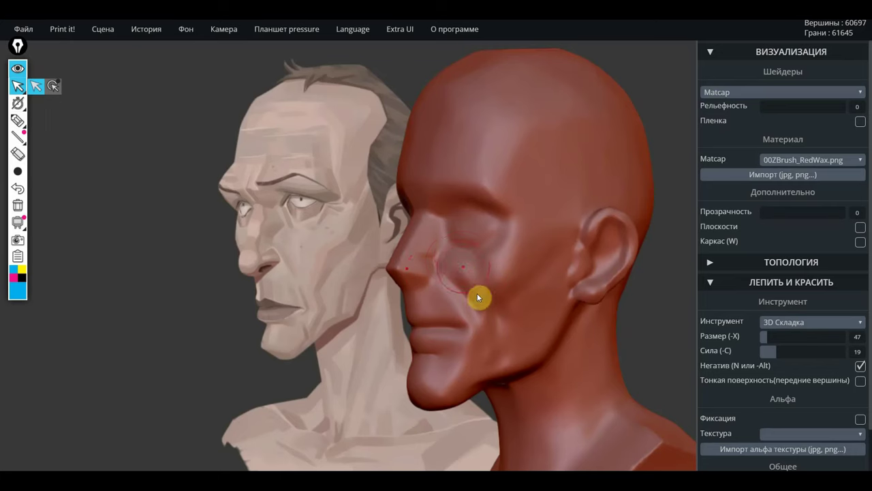
Shift-smooth the crease near the mouth corner and turn the head back toward the front
key(shift)
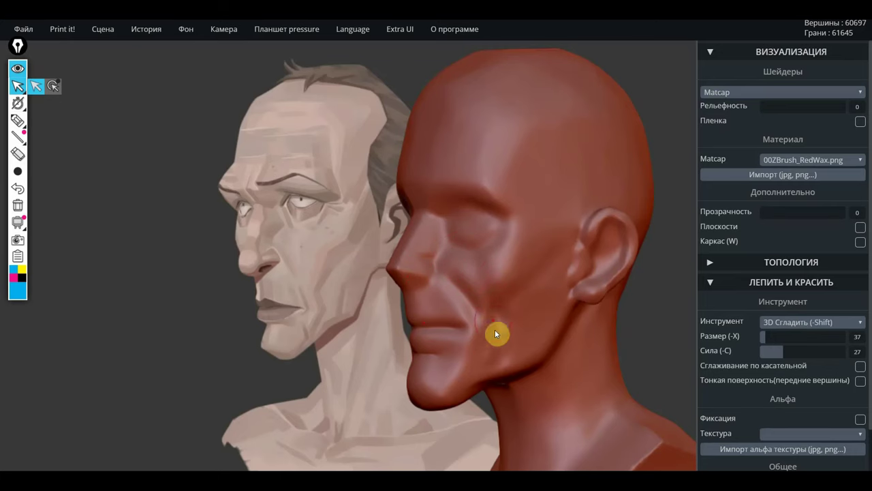
mouse_move(497, 334)
shift+mouse_down()
mouse_move(459, 300)
mouse_move(471, 379)
shift+mouse_up()
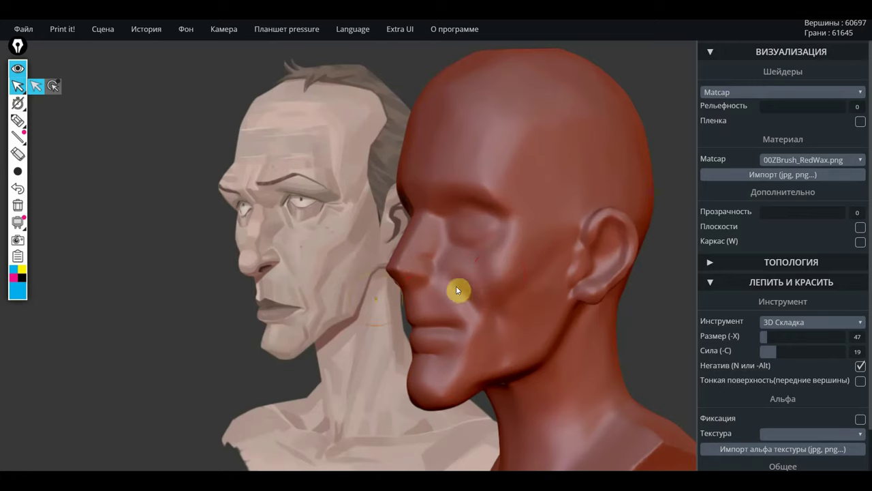
right_drag(456, 287, 456, 310)
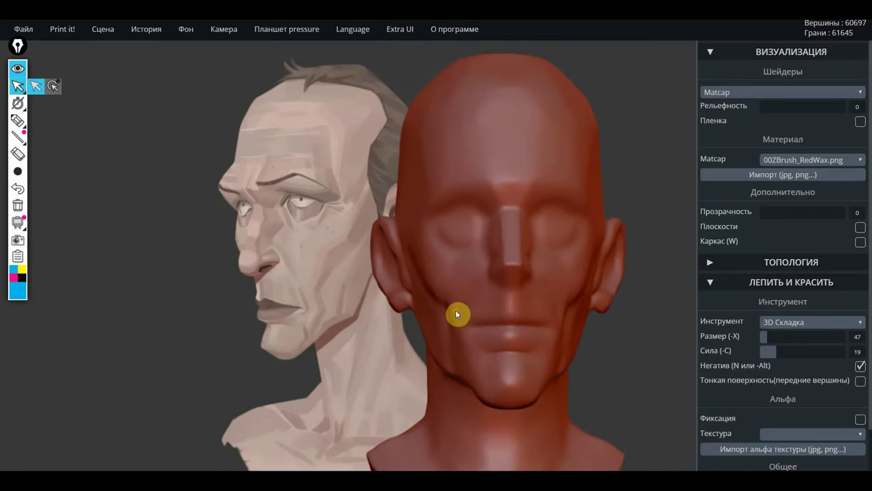
key(shift)
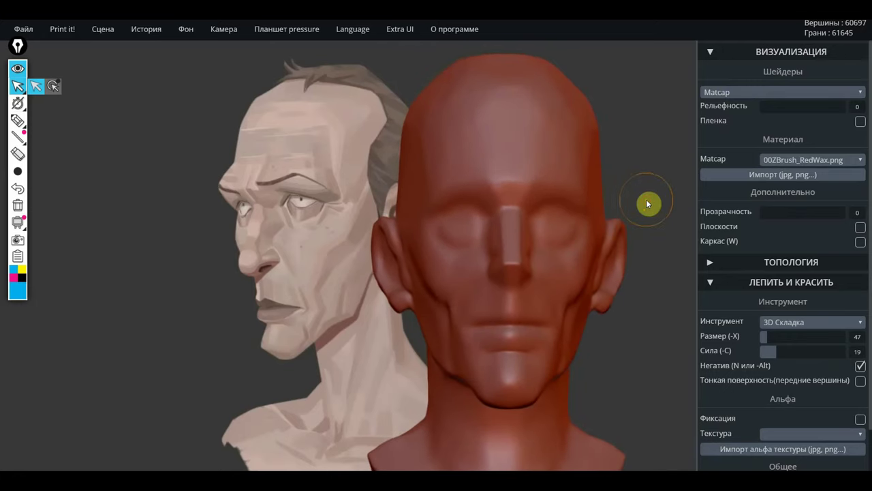
right_drag(648, 197, 641, 196)
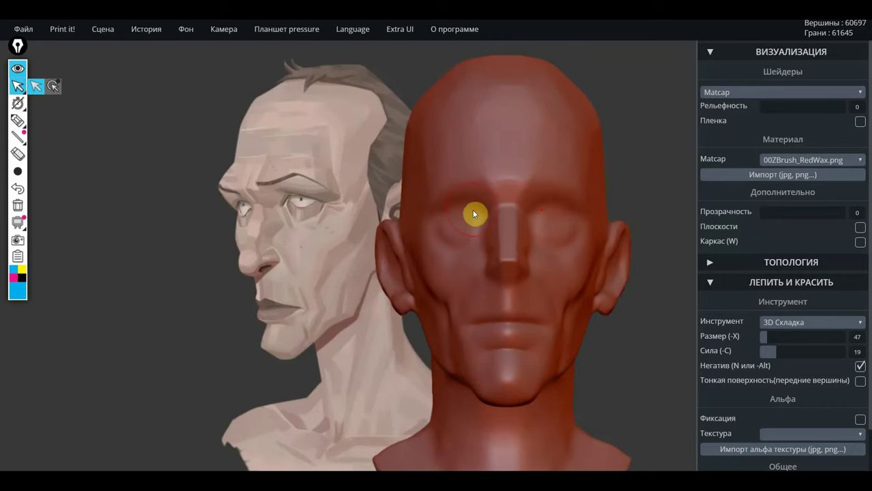
Select the 3D Сдавить pinch brush at size 37 with Негатив mode turned on
click(792, 264)
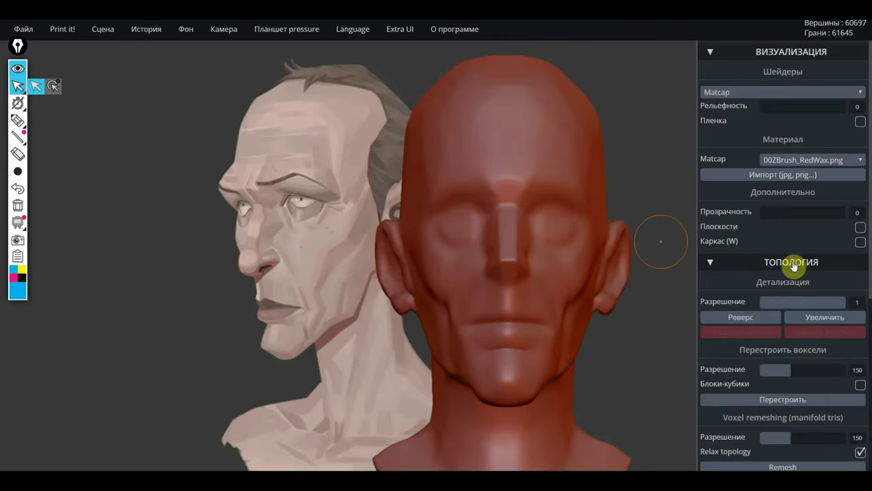
click(804, 262)
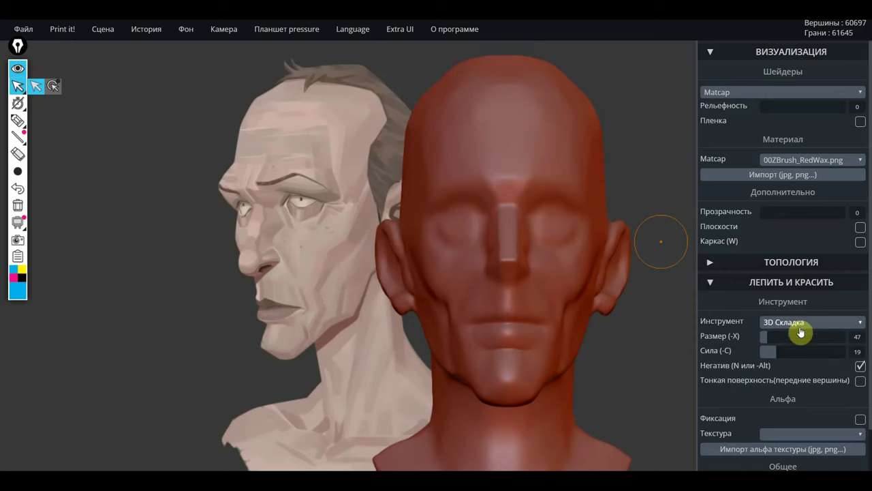
click(801, 326)
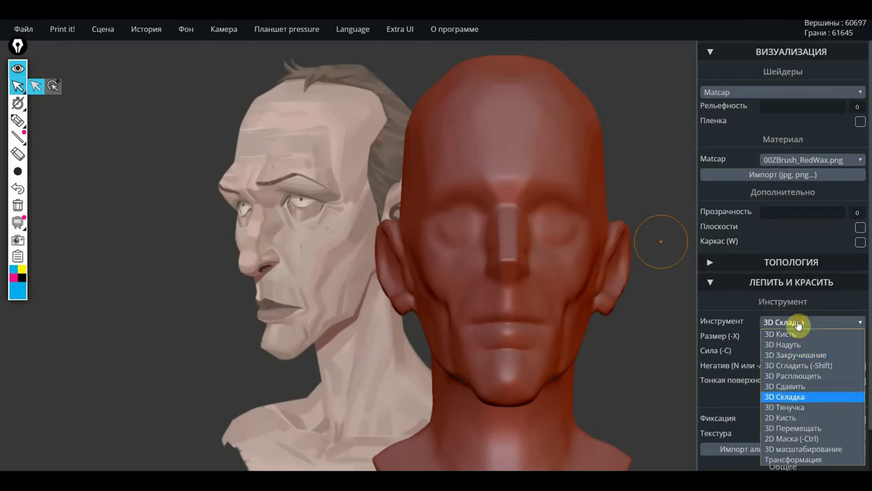
click(796, 417)
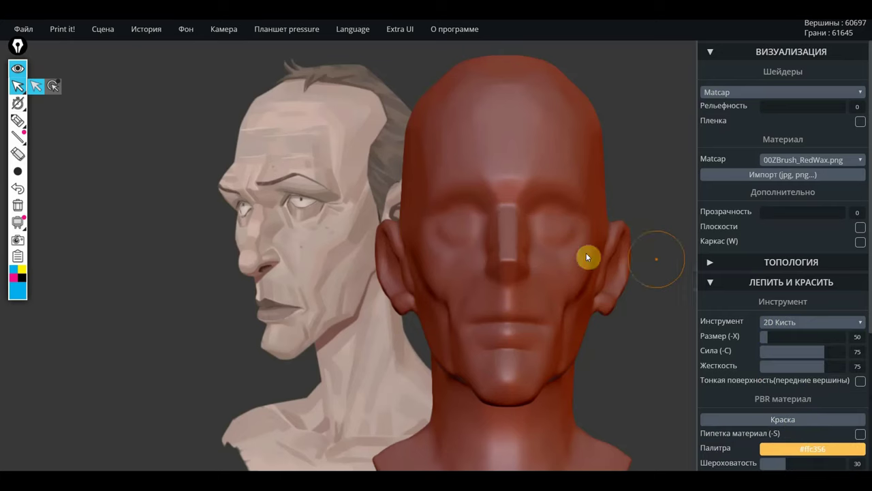
click(794, 323)
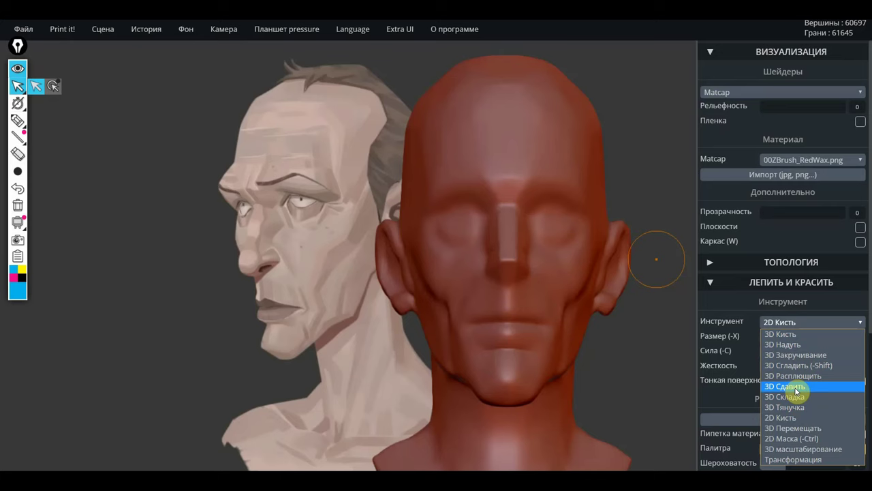
click(796, 387)
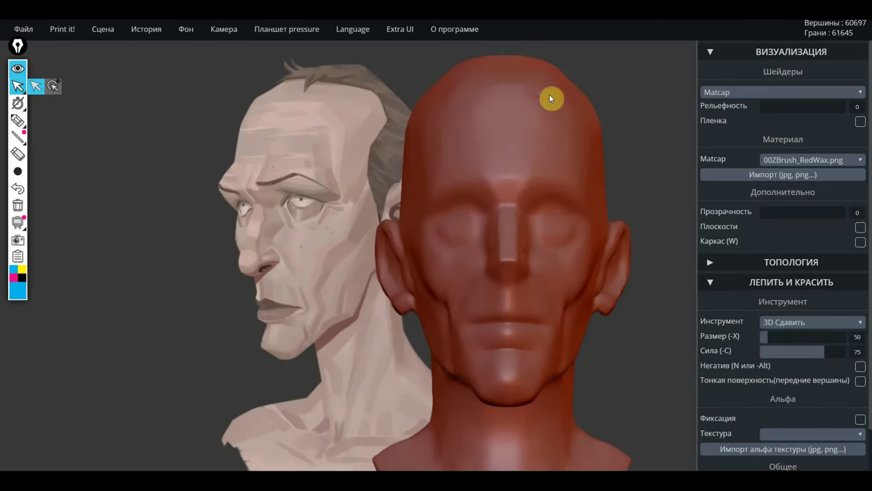
drag(773, 332, 767, 335)
key(n)
click(801, 323)
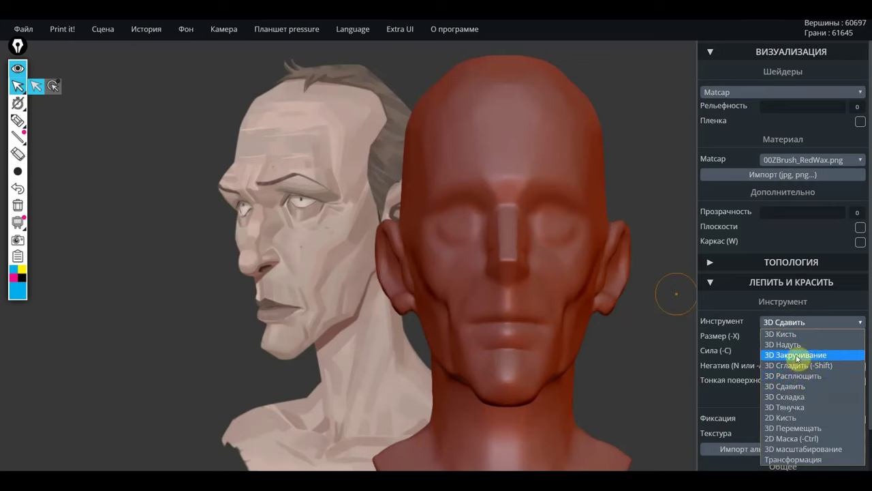
Inflate rounded eyeball bulges inside both eye sockets with the 3D Надуть brush
click(802, 346)
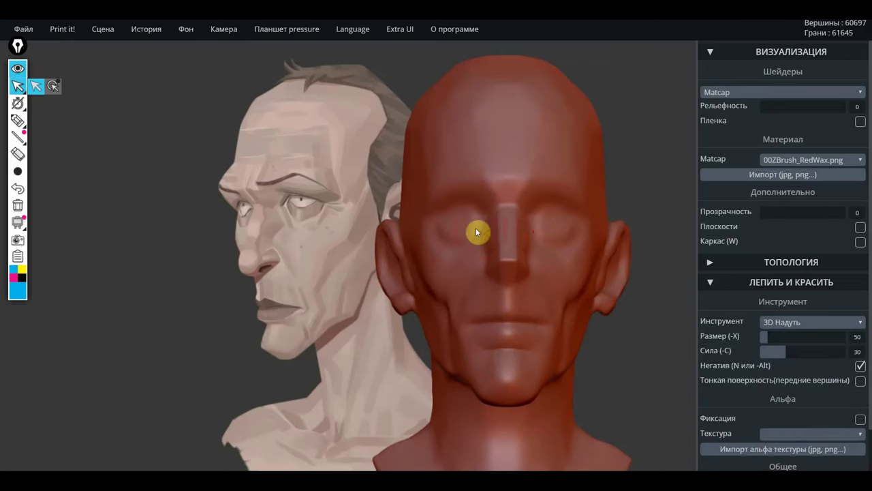
mouse_move(469, 220)
mouse_down()
mouse_move(455, 232)
mouse_move(481, 235)
mouse_move(452, 226)
mouse_move(471, 235)
mouse_move(471, 227)
mouse_up()
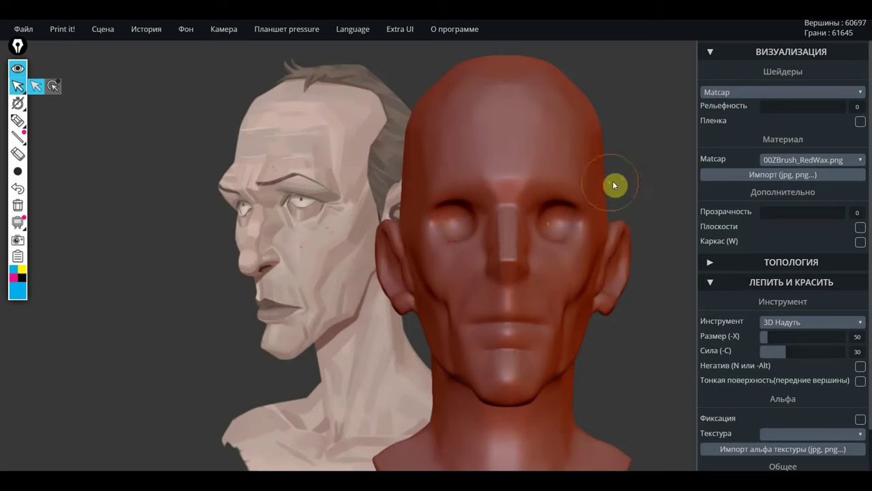
mouse_move(614, 186)
mouse_down()
mouse_move(662, 175)
mouse_move(545, 191)
mouse_move(515, 186)
mouse_move(613, 179)
mouse_up()
key(n)
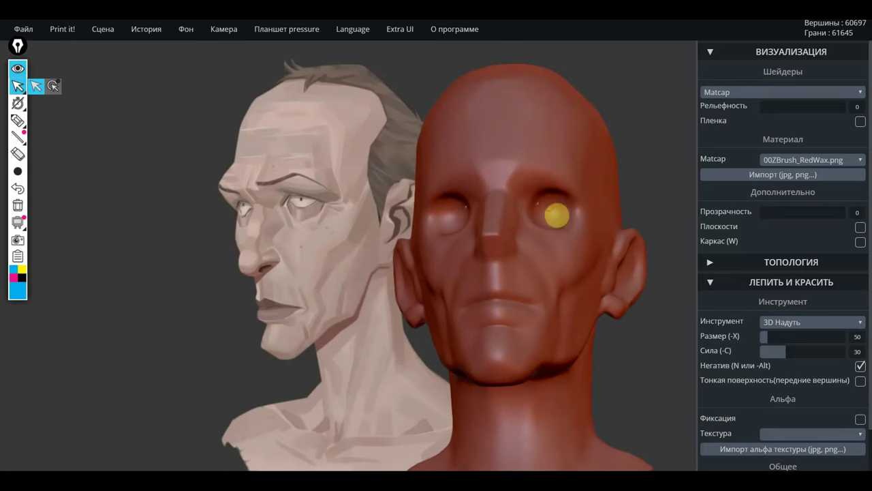
click(788, 323)
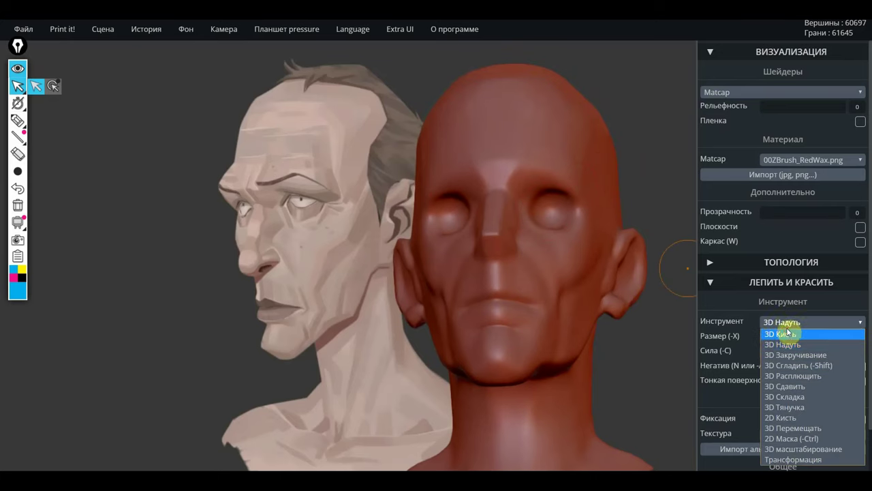
With the standard 3D brush, carve deep furrows between the brows and refine the outer brow and eye corner
click(789, 332)
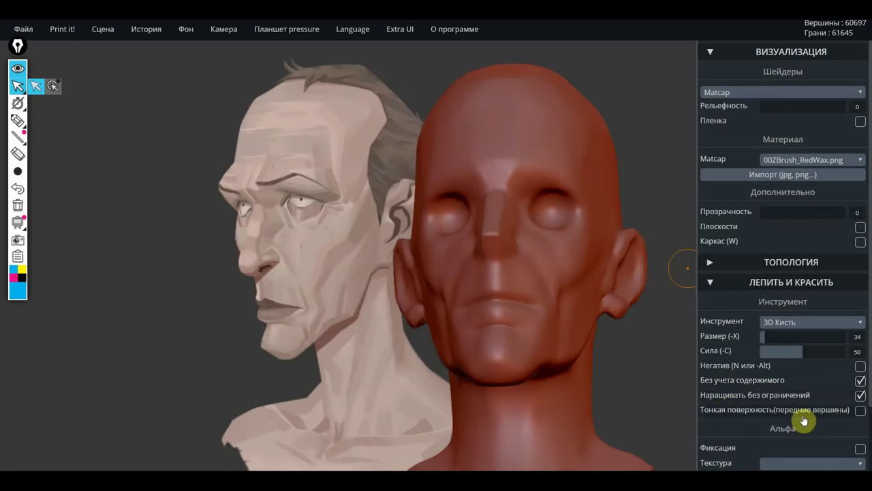
mouse_move(630, 186)
mouse_down()
mouse_move(627, 193)
mouse_move(469, 197)
mouse_move(522, 314)
mouse_move(543, 327)
mouse_move(570, 224)
mouse_move(551, 248)
mouse_up()
mouse_move(459, 218)
mouse_down()
mouse_move(598, 189)
mouse_move(747, 215)
mouse_up()
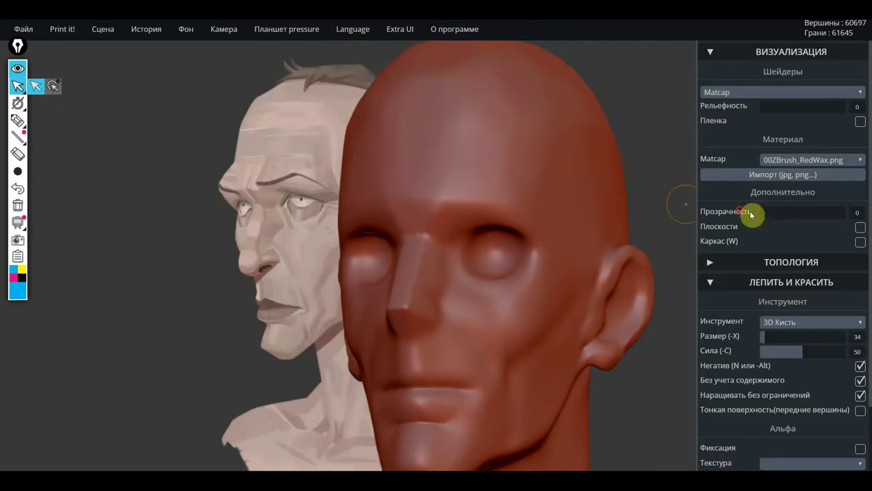
mouse_move(444, 184)
mouse_down()
mouse_move(444, 220)
mouse_move(446, 183)
mouse_up()
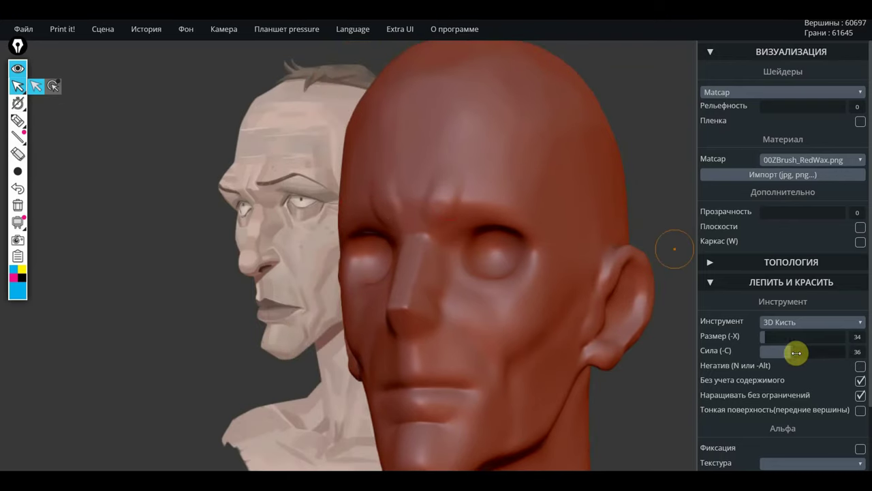
mouse_move(459, 195)
mouse_down()
mouse_move(452, 222)
mouse_move(467, 194)
mouse_move(513, 200)
mouse_move(469, 216)
mouse_move(492, 216)
mouse_move(458, 183)
mouse_move(450, 190)
mouse_move(481, 197)
mouse_move(510, 187)
mouse_move(534, 197)
mouse_move(543, 226)
mouse_up()
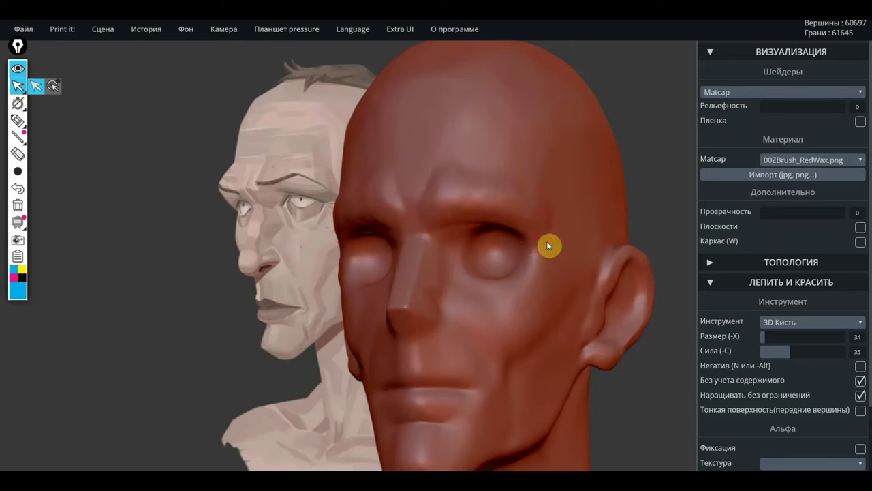
mouse_move(494, 215)
mouse_down()
mouse_move(536, 224)
mouse_move(545, 237)
mouse_move(522, 234)
mouse_up()
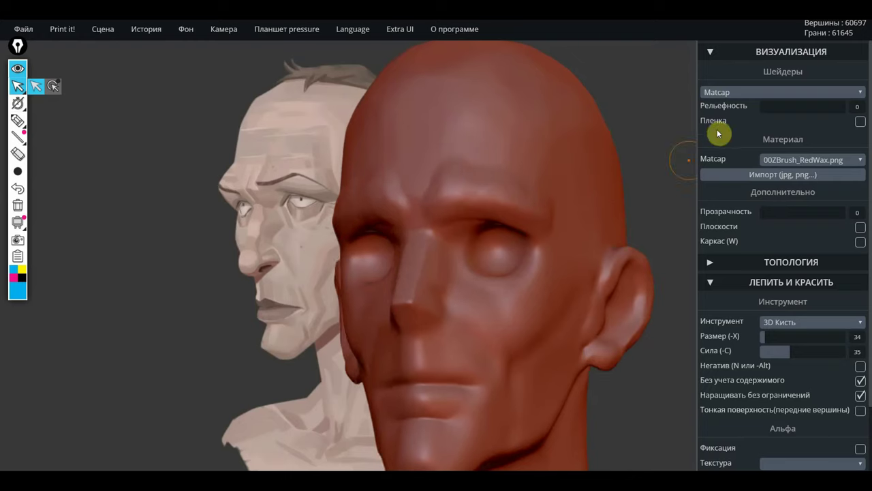
mouse_move(658, 150)
mouse_down()
mouse_move(688, 143)
mouse_move(655, 162)
mouse_move(693, 164)
mouse_up()
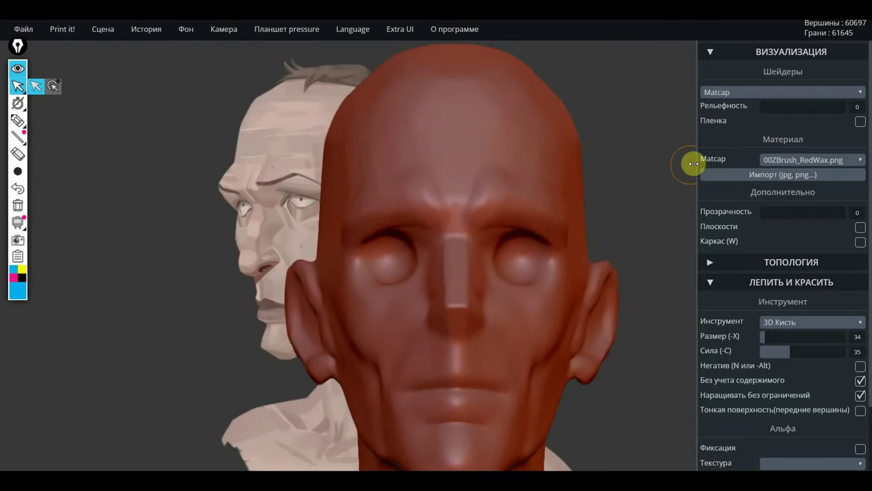
mouse_move(637, 180)
mouse_down()
mouse_move(575, 190)
mouse_move(412, 189)
mouse_up()
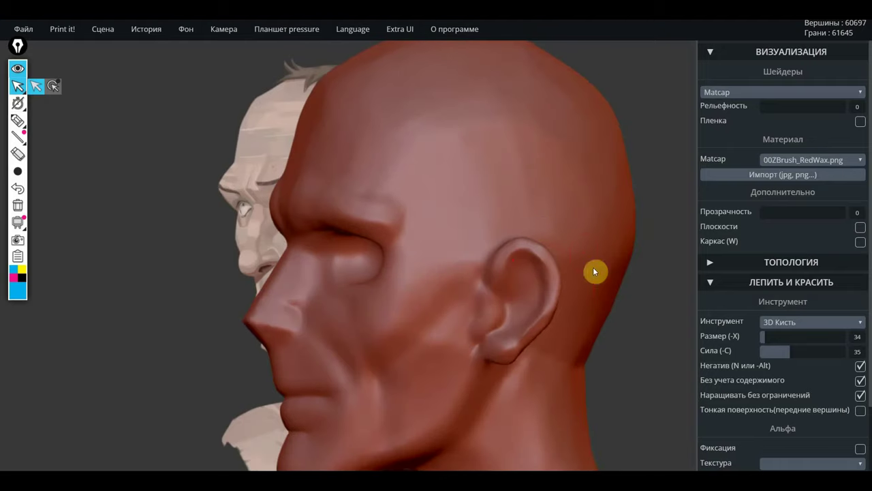
drag(678, 340, 657, 344)
scroll(640, 321, down, 3)
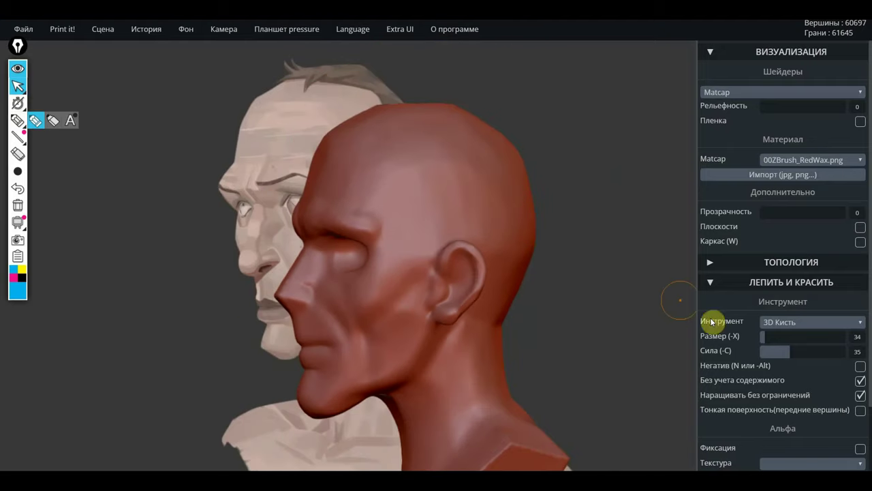
With an enlarged 3D Тянучка brush, pull the forehead edge near the brow outward, then set size back to 80
click(781, 322)
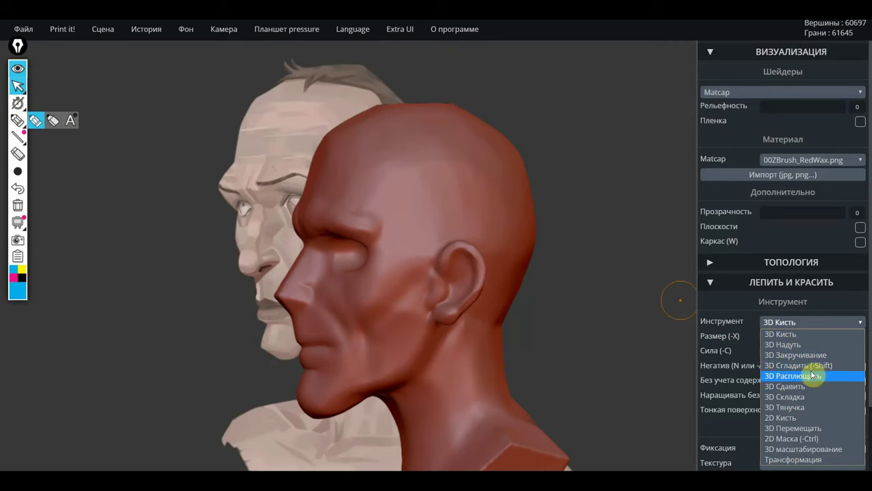
click(796, 407)
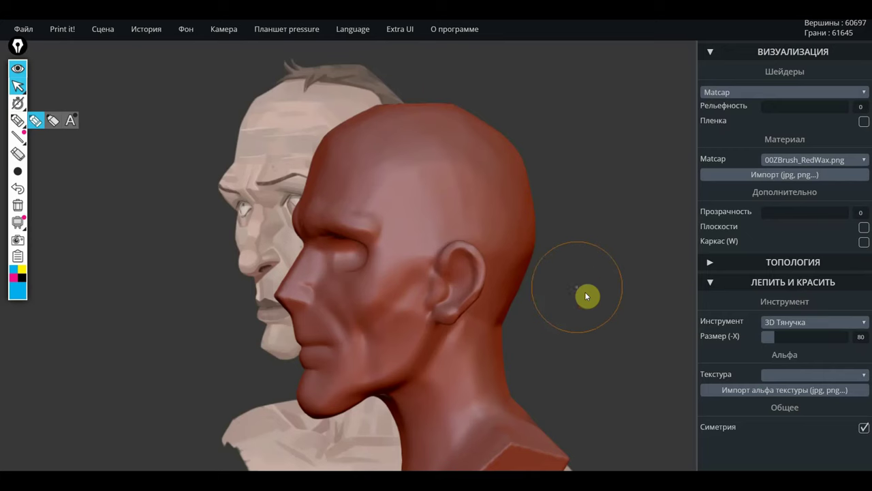
key(x)
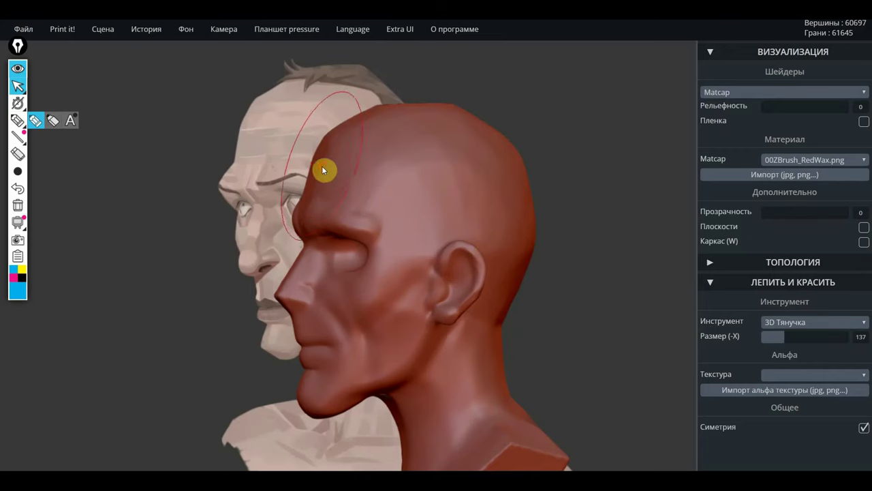
drag(322, 165, 385, 188)
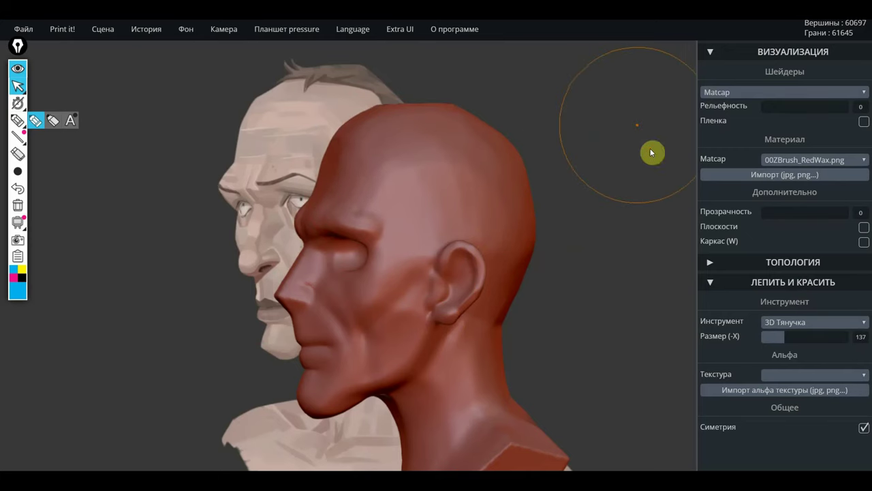
drag(785, 335, 777, 335)
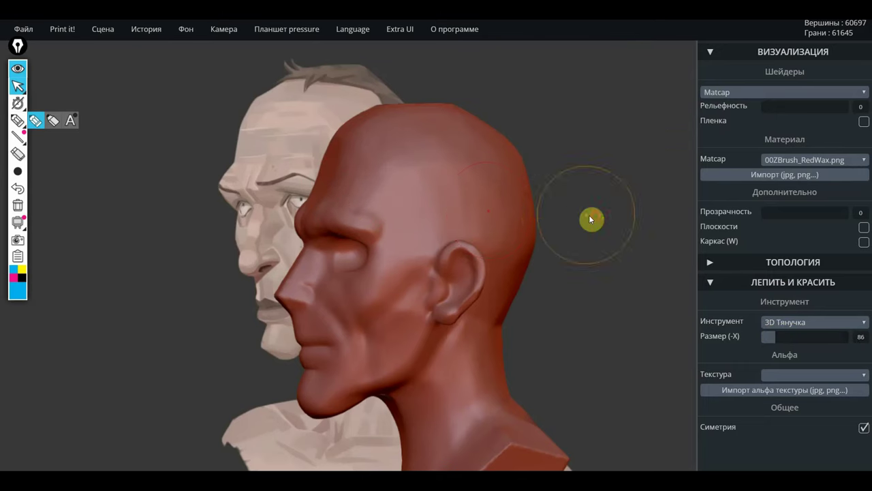
drag(589, 215, 685, 217)
mouse_move(615, 233)
mouse_down()
mouse_move(536, 239)
mouse_move(495, 205)
mouse_move(515, 220)
mouse_move(489, 218)
mouse_move(505, 234)
mouse_move(522, 234)
mouse_up()
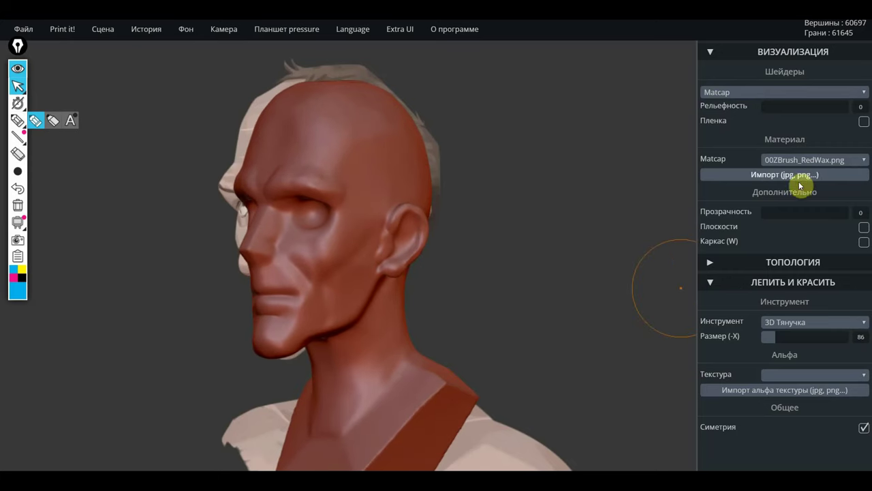
Make the red model semi-transparent and pull its mouth area to match the reference face
mouse_move(785, 217)
mouse_down()
mouse_move(818, 218)
mouse_move(805, 225)
mouse_up()
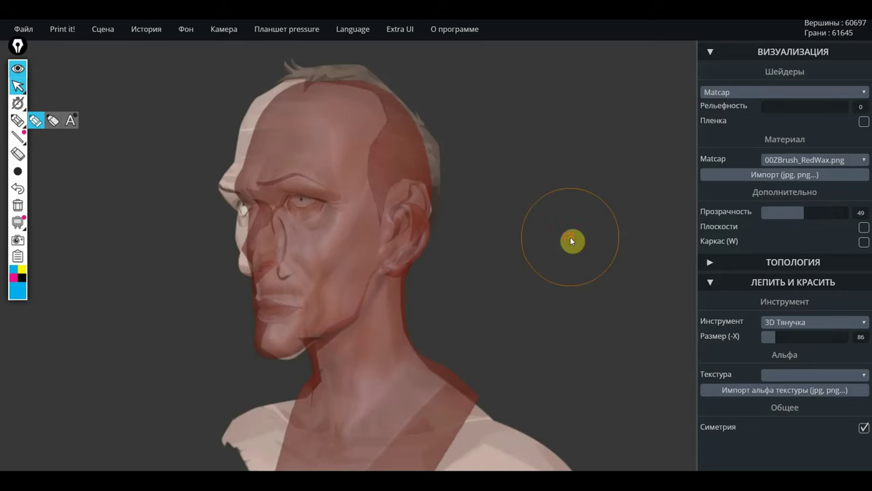
mouse_move(571, 240)
mouse_down()
mouse_move(566, 230)
mouse_move(571, 241)
mouse_up()
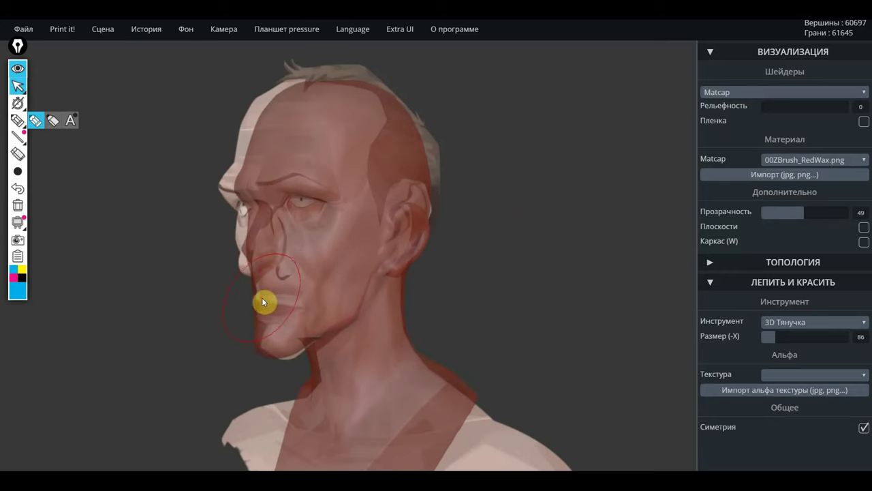
drag(262, 299, 270, 307)
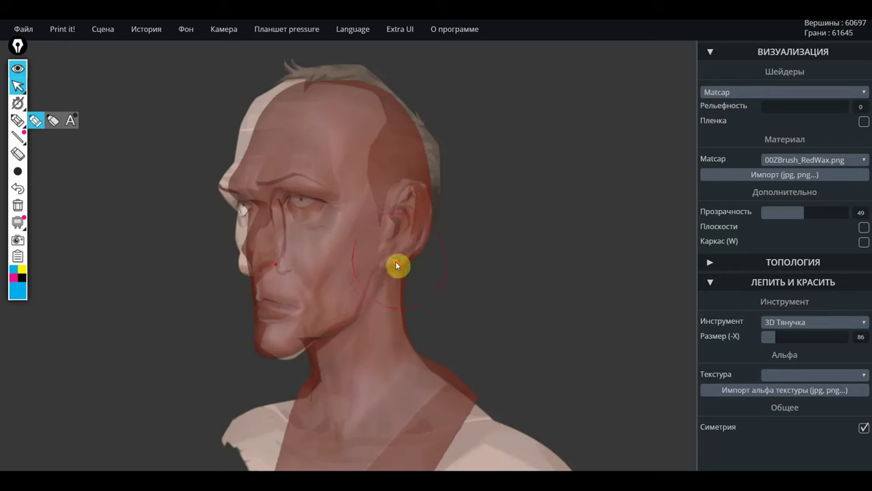
Pull the ear area down below the earlobe, smooth it, and lower transparency to 14
click(400, 201)
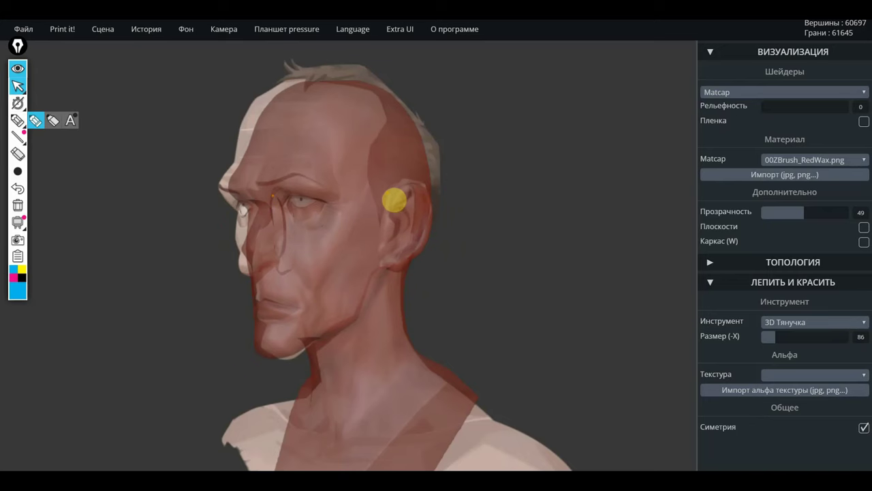
mouse_move(395, 200)
mouse_down()
mouse_move(419, 254)
mouse_move(425, 156)
mouse_move(402, 218)
mouse_move(229, 176)
mouse_move(266, 141)
mouse_move(292, 187)
mouse_move(270, 246)
mouse_move(333, 248)
mouse_move(331, 242)
mouse_up()
mouse_move(424, 259)
mouse_down()
mouse_move(533, 267)
mouse_move(522, 276)
mouse_up()
key(shift)
key(shift)
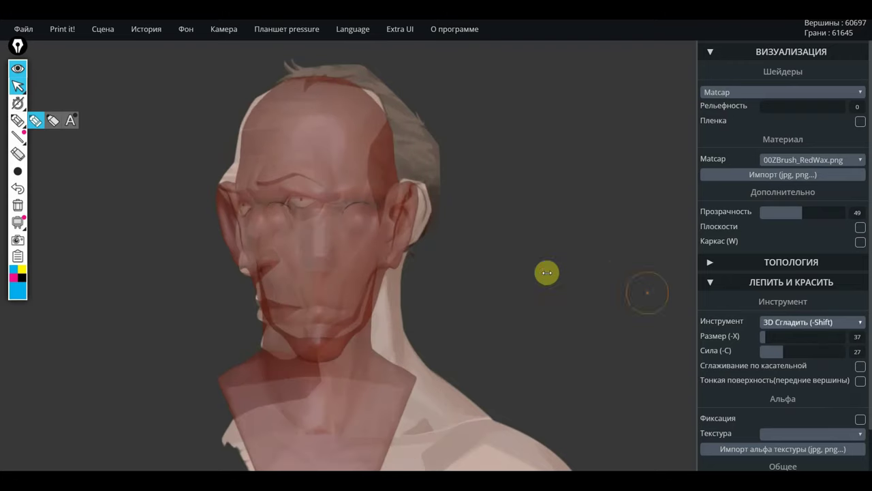
drag(799, 212, 763, 212)
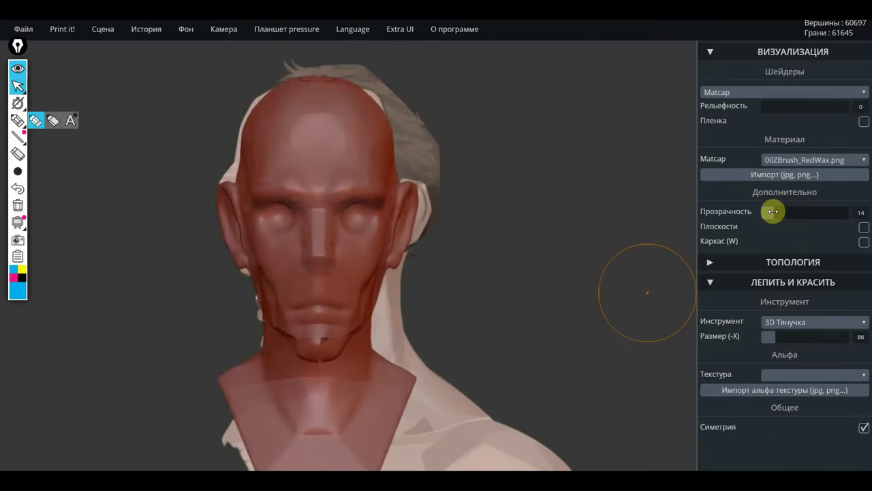
Pull the cheek symmetrically, then reshape the upper lip with the brush at size about 51
mouse_move(667, 252)
mouse_down()
mouse_move(541, 303)
mouse_move(431, 263)
mouse_up()
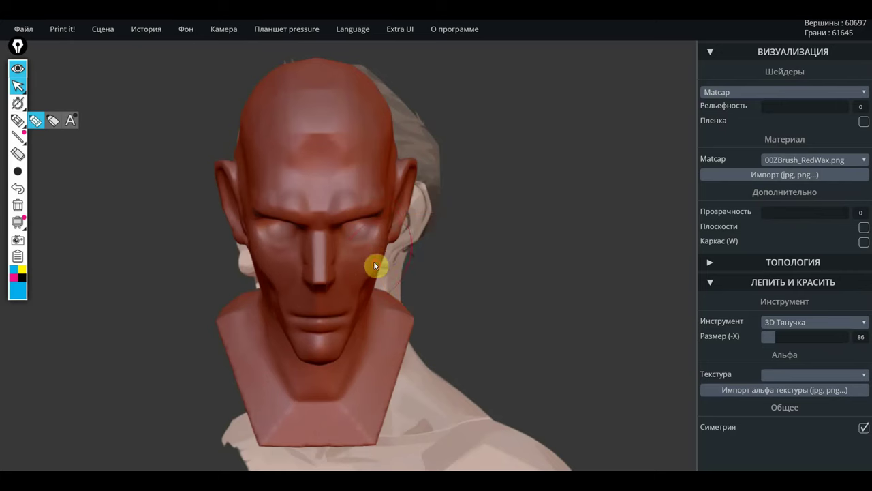
mouse_move(379, 251)
mouse_down()
mouse_move(385, 274)
mouse_move(453, 266)
mouse_move(363, 237)
mouse_move(343, 241)
mouse_up()
mouse_move(491, 225)
mouse_down()
mouse_move(571, 224)
mouse_move(418, 269)
mouse_move(489, 278)
mouse_move(615, 200)
mouse_up()
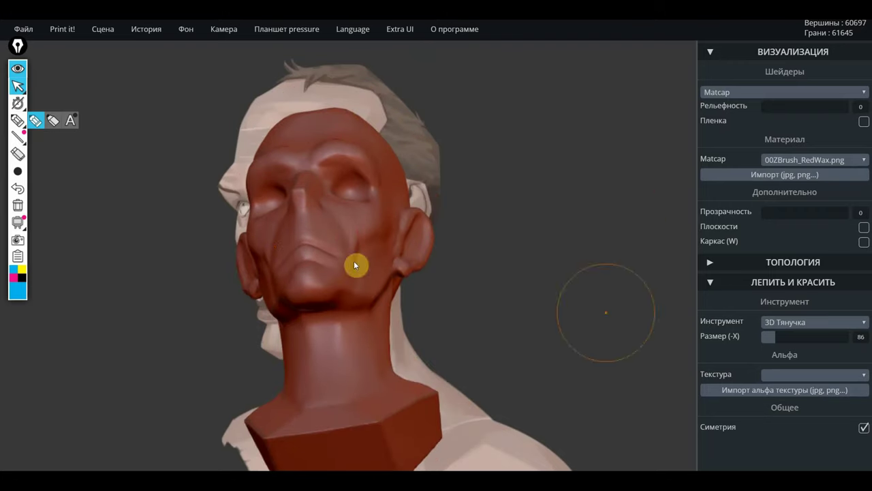
drag(771, 335, 765, 337)
drag(291, 253, 292, 256)
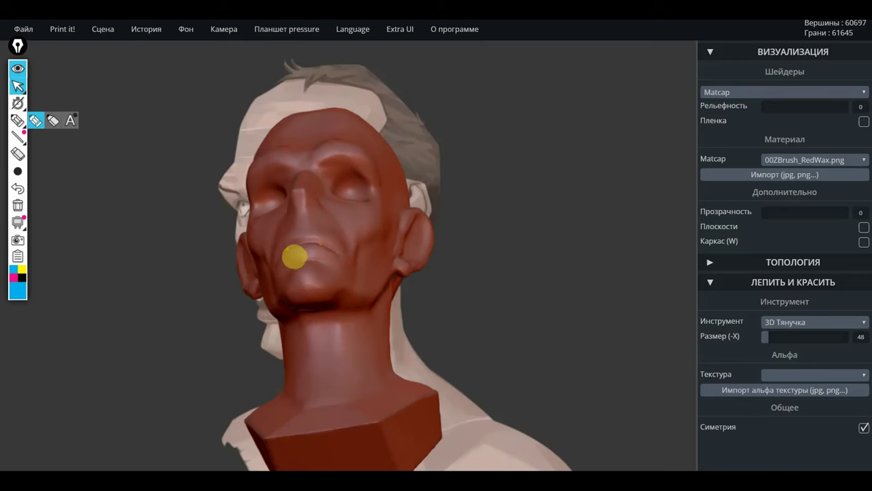
At brush size 70, pull the ear area slightly on both sides and check from front and profile
drag(522, 217, 550, 296)
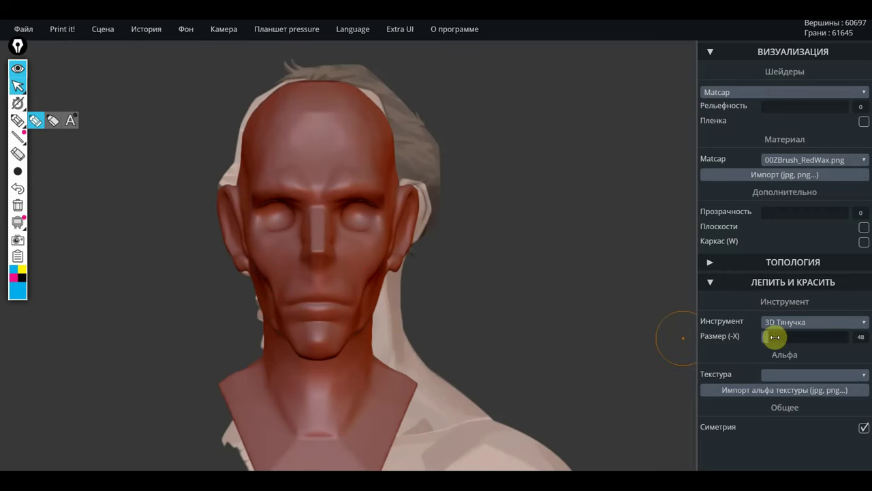
drag(775, 337, 772, 335)
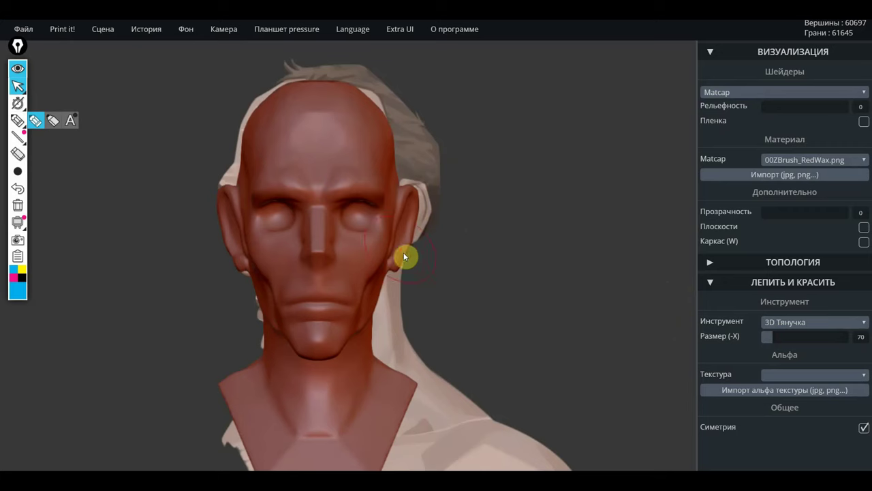
mouse_move(393, 227)
mouse_down()
mouse_move(403, 229)
mouse_move(382, 266)
mouse_up()
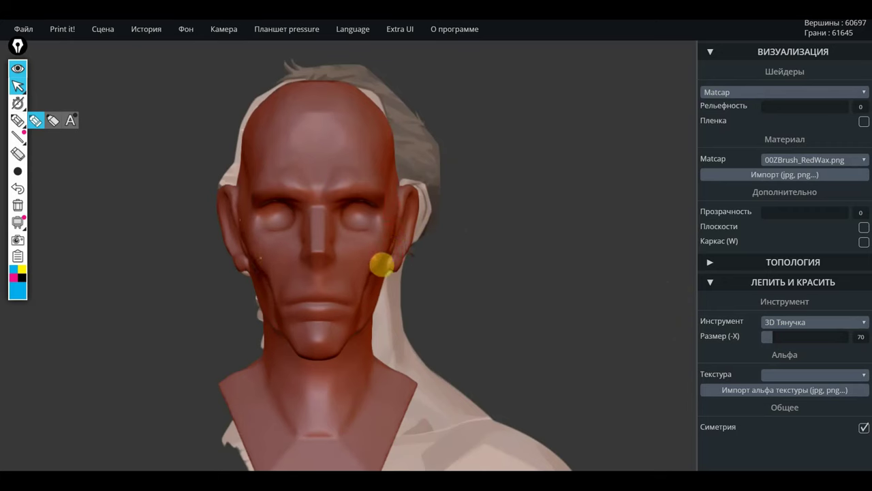
drag(487, 307, 276, 298)
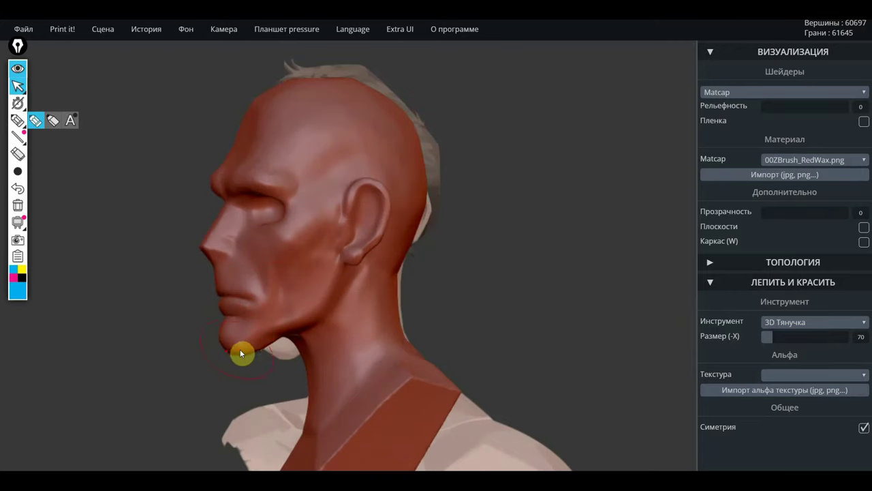
drag(461, 312, 613, 304)
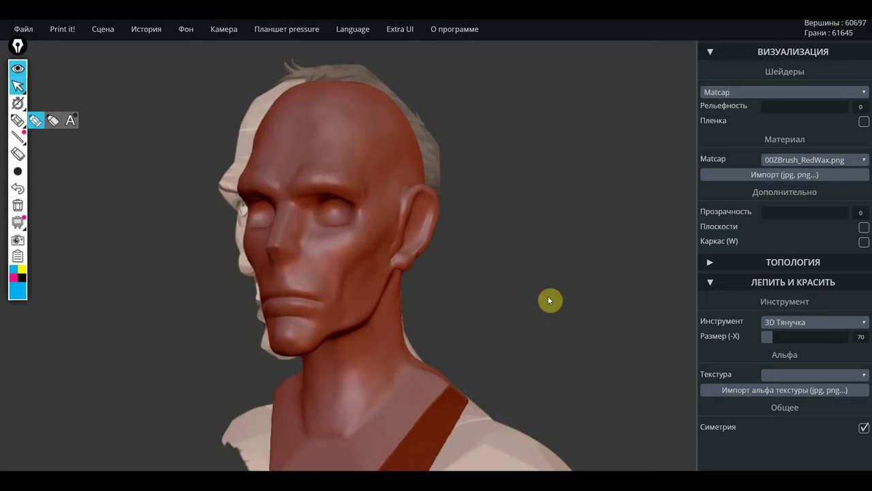
drag(549, 300, 614, 311)
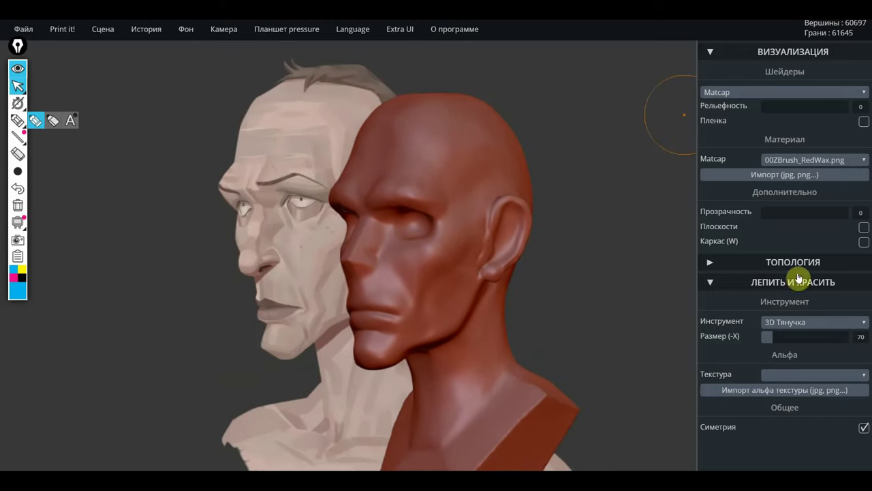
Pick the 3D Расплющить flatten brush and zoom in on the head
click(802, 322)
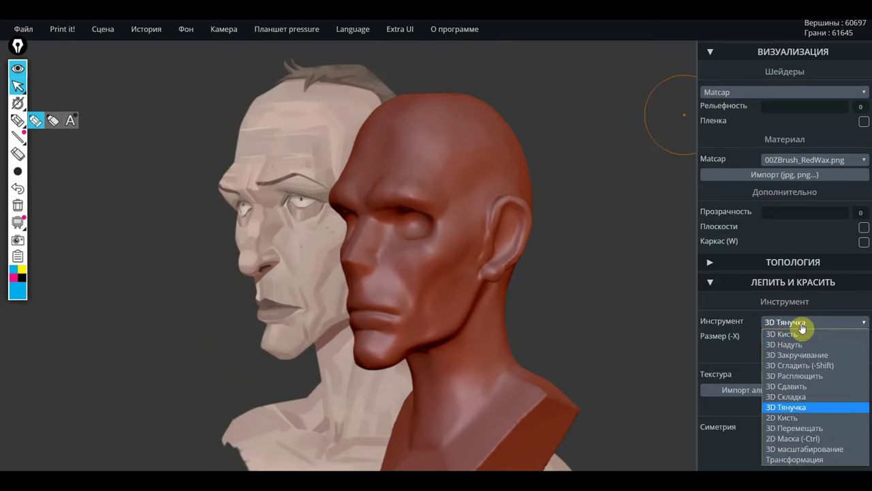
click(804, 377)
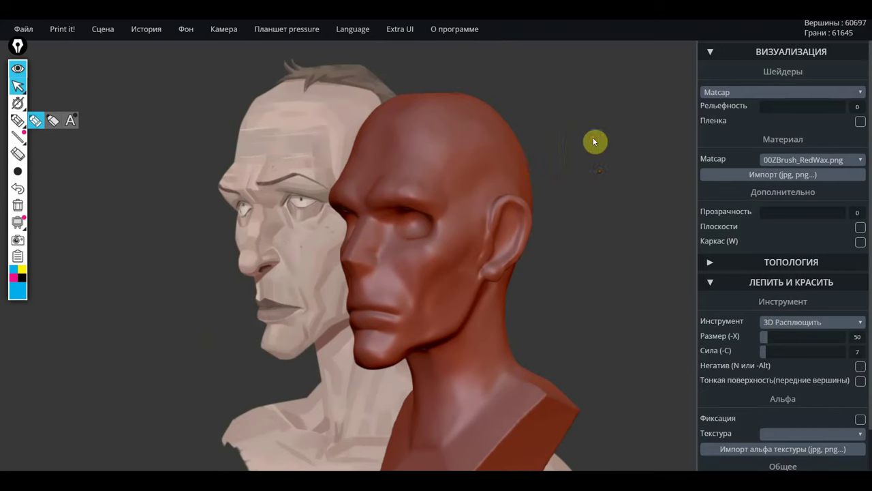
scroll(593, 137, up, 3)
scroll(665, 395, up, 3)
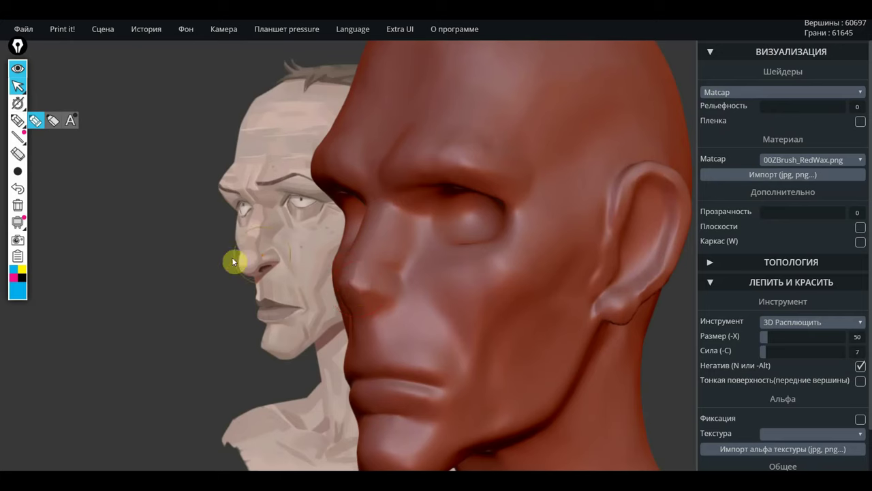
Switch to 3D Надуть and inflate the nose along its side, bridge and tip
click(798, 321)
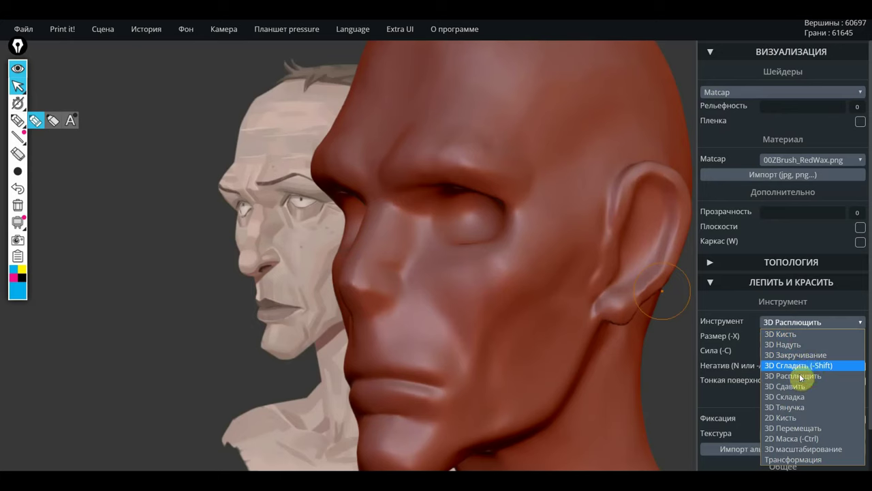
click(793, 345)
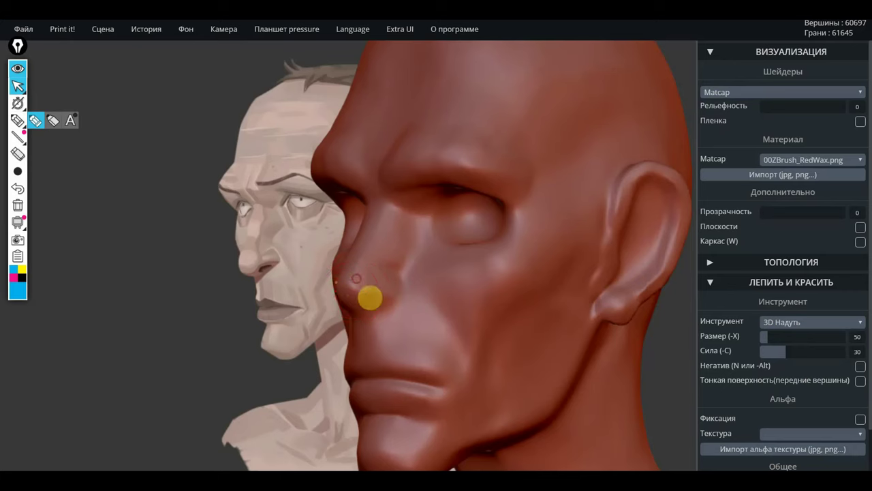
mouse_move(367, 276)
mouse_down()
mouse_move(356, 302)
mouse_move(346, 300)
mouse_move(357, 313)
mouse_up()
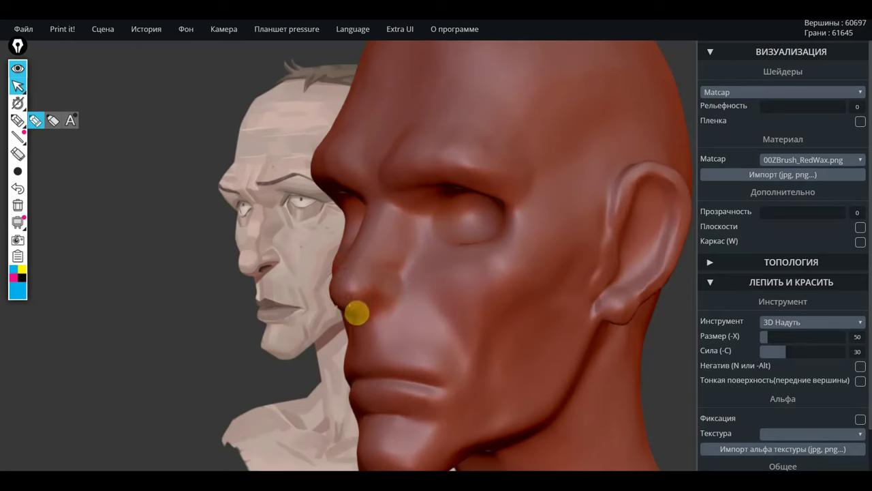
mouse_move(383, 276)
mouse_down()
mouse_move(396, 276)
mouse_move(405, 298)
mouse_move(375, 297)
mouse_move(391, 290)
mouse_move(377, 282)
mouse_up()
mouse_move(175, 266)
mouse_down()
mouse_move(284, 251)
mouse_move(209, 266)
mouse_up()
drag(455, 304, 466, 304)
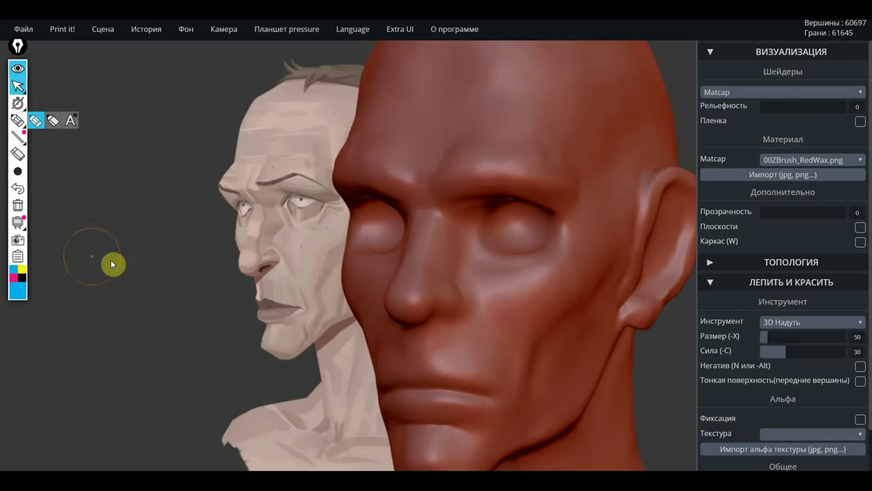
mouse_move(96, 281)
mouse_down()
mouse_move(179, 282)
mouse_move(135, 295)
mouse_move(48, 296)
mouse_up()
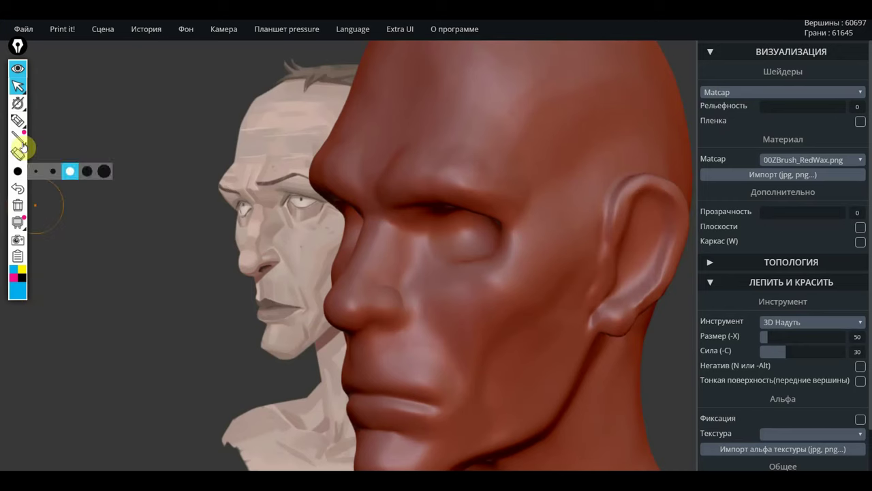
click(790, 322)
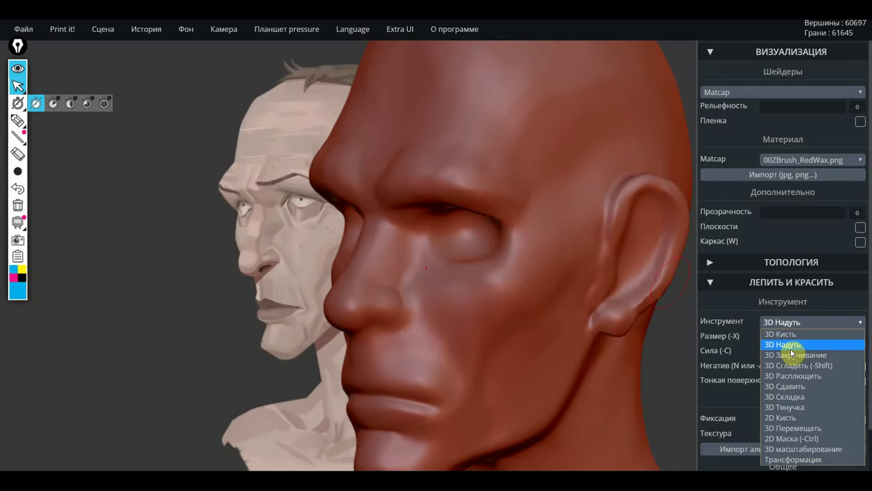
With 3D Тянучка at size 109, pull the cheek toward the upper lip, then at 80 lift the nose bridge
click(798, 411)
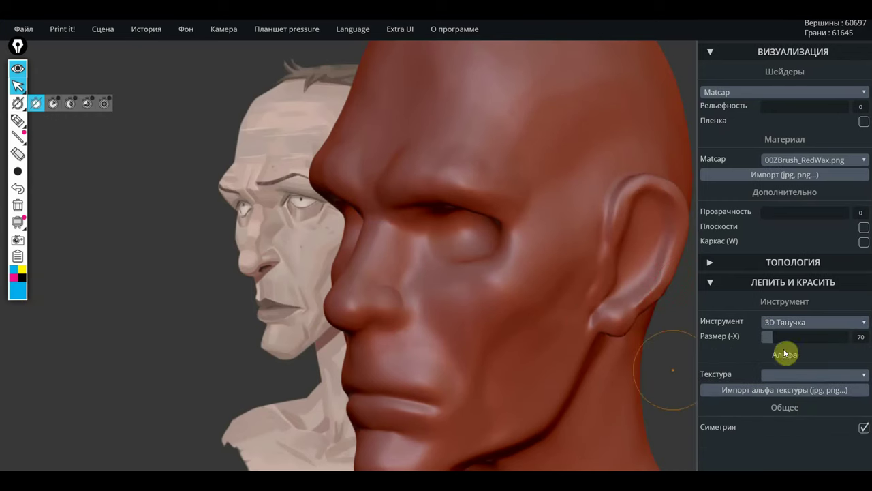
drag(767, 336, 778, 339)
mouse_move(414, 368)
mouse_down()
mouse_move(385, 386)
mouse_move(448, 404)
mouse_move(345, 327)
mouse_move(355, 300)
mouse_move(345, 272)
mouse_up()
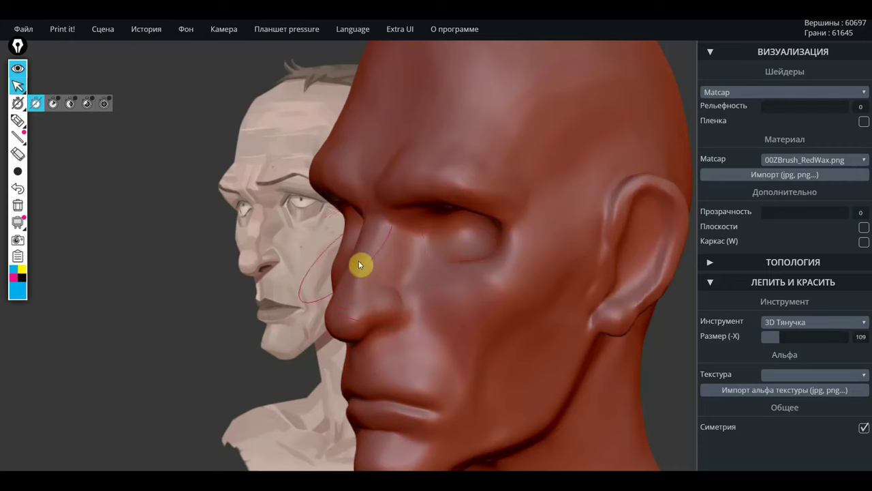
drag(791, 332, 774, 333)
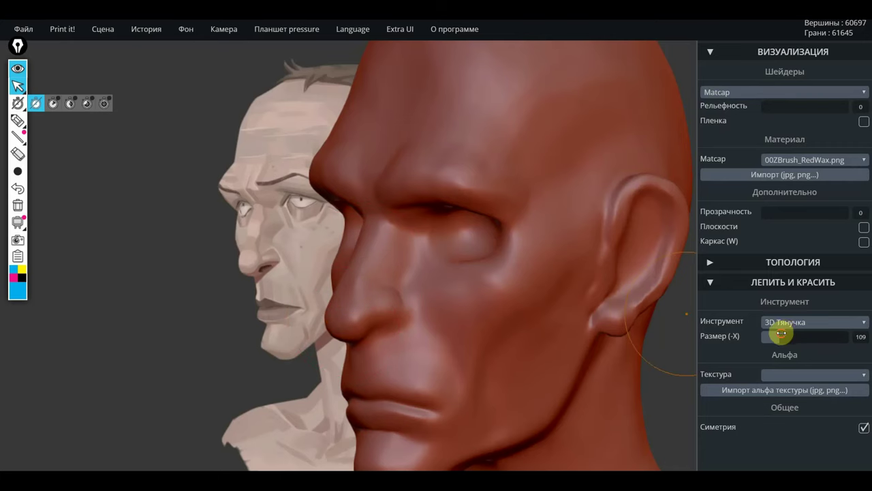
mouse_move(372, 293)
mouse_down()
mouse_move(352, 286)
mouse_move(376, 230)
mouse_move(384, 231)
mouse_move(321, 297)
mouse_move(400, 288)
mouse_move(370, 298)
mouse_up()
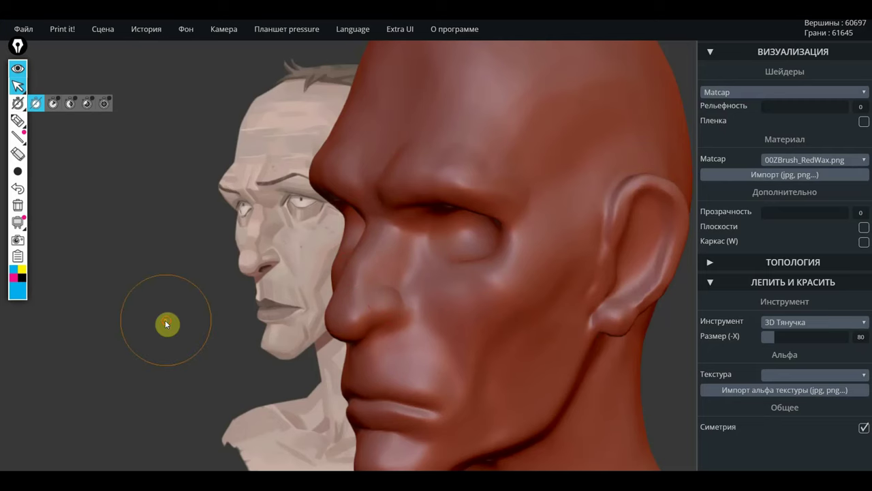
From the front, lengthen the nose bridge toward the tip and reshape the left eye socket and forehead
drag(166, 326, 318, 307)
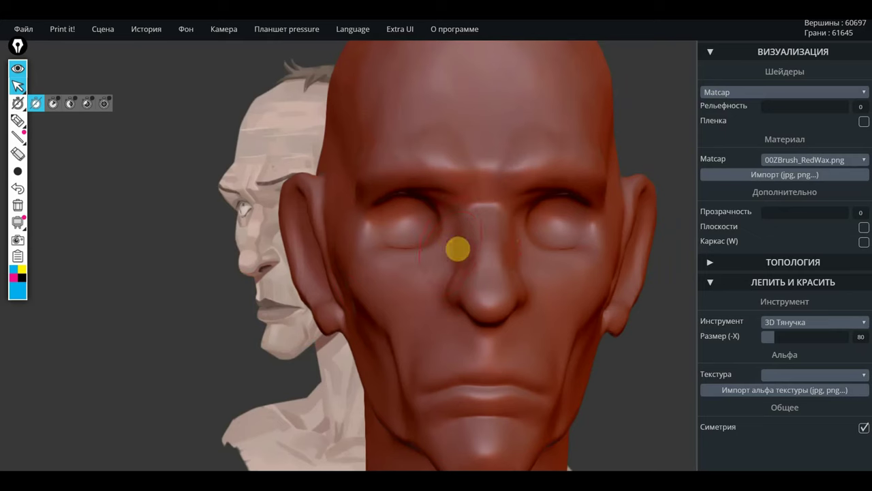
mouse_move(454, 252)
mouse_down()
mouse_move(462, 278)
mouse_move(452, 307)
mouse_move(460, 288)
mouse_move(469, 296)
mouse_move(459, 308)
mouse_up()
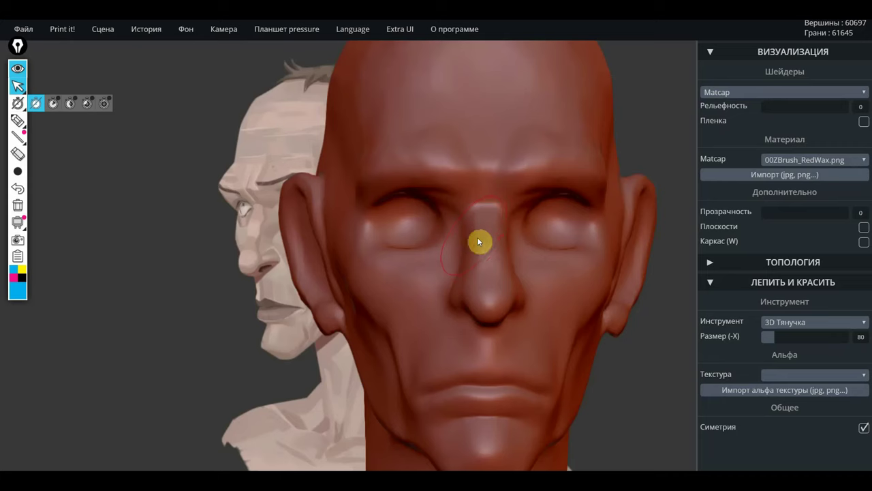
drag(478, 241, 475, 232)
drag(399, 256, 392, 249)
drag(368, 158, 374, 158)
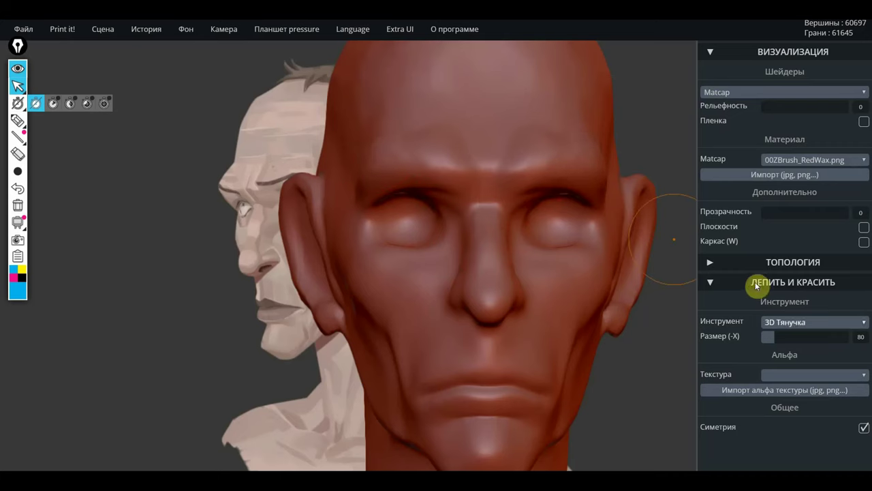
click(803, 322)
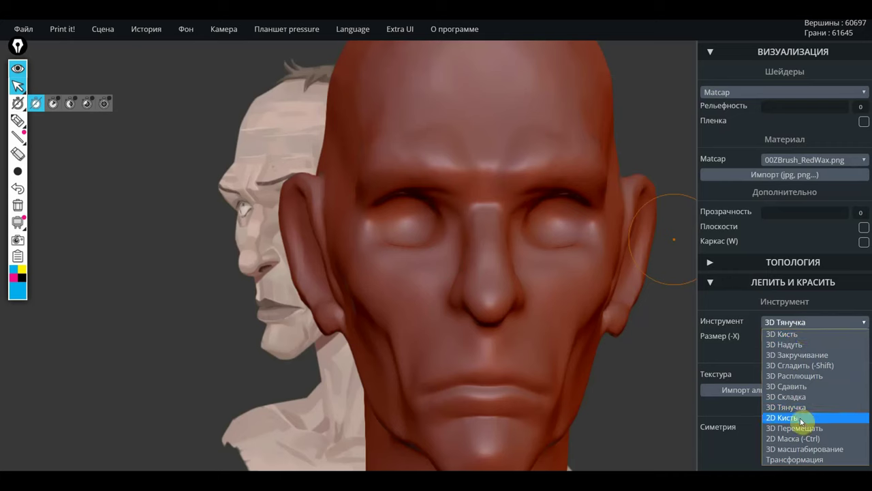
Carve a faint vertical crease between the brows with 3D Складка at strength 28
click(790, 397)
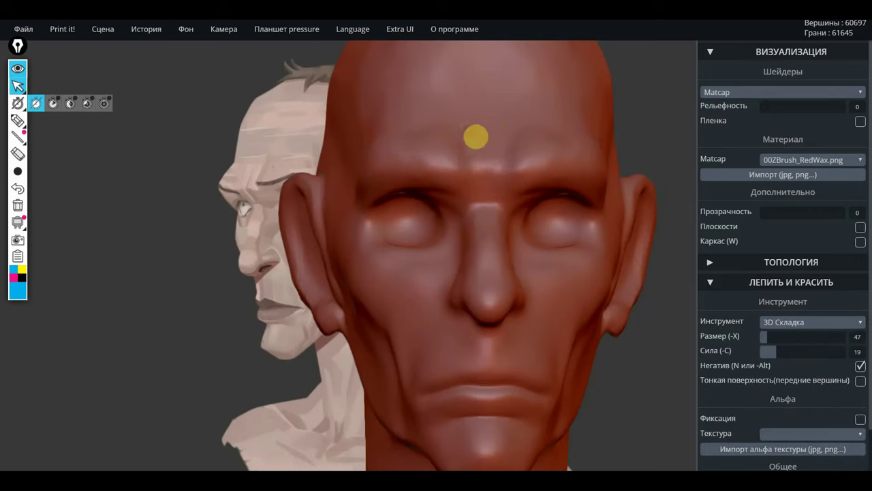
drag(776, 350, 784, 349)
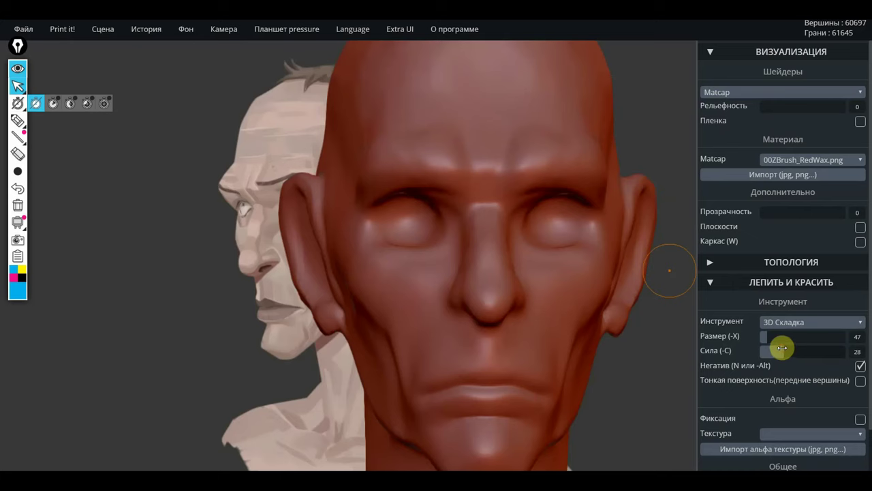
drag(475, 171, 471, 147)
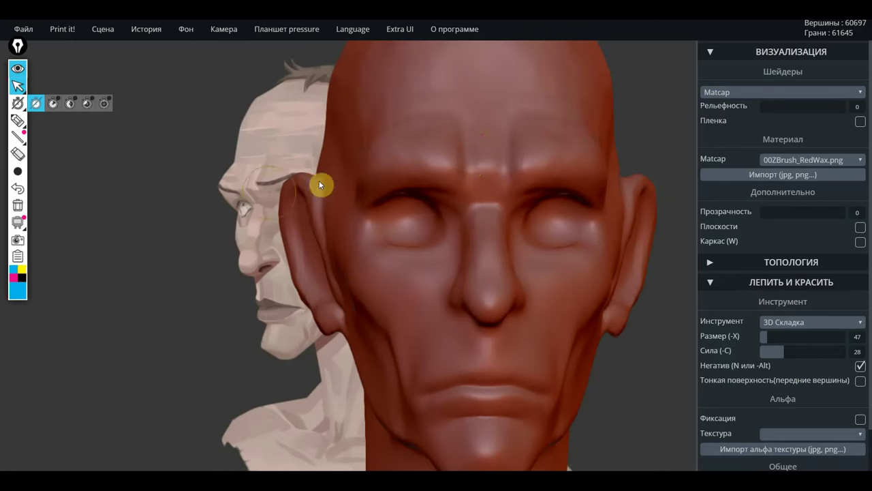
Undo the ear-lobe deformation and select the 3D Расплющить flatten brush for the brow ridge
drag(177, 281, 37, 286)
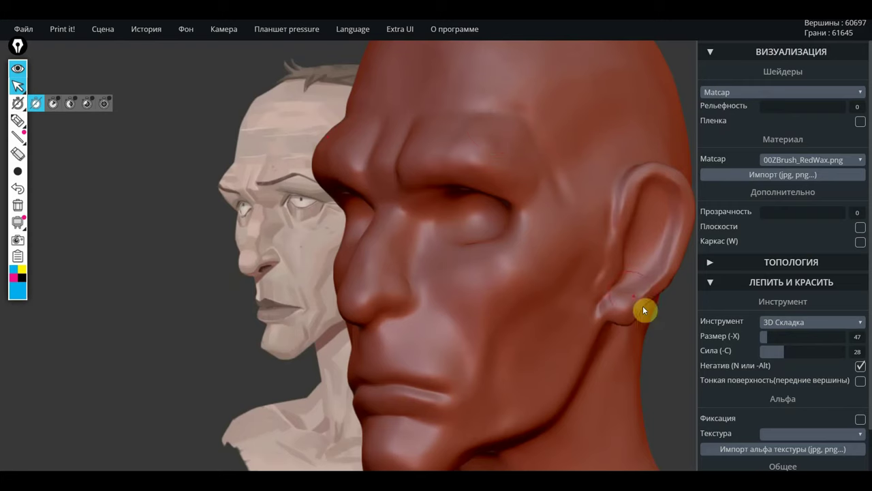
key(ctrl+z)
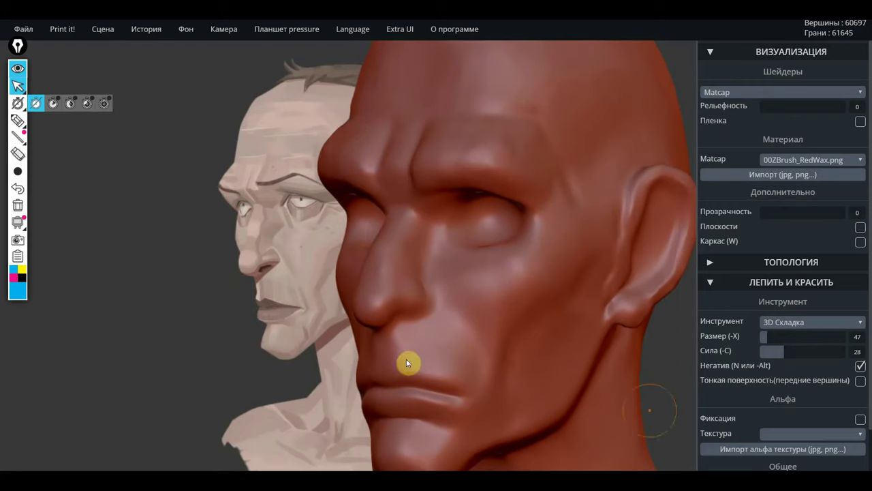
click(787, 322)
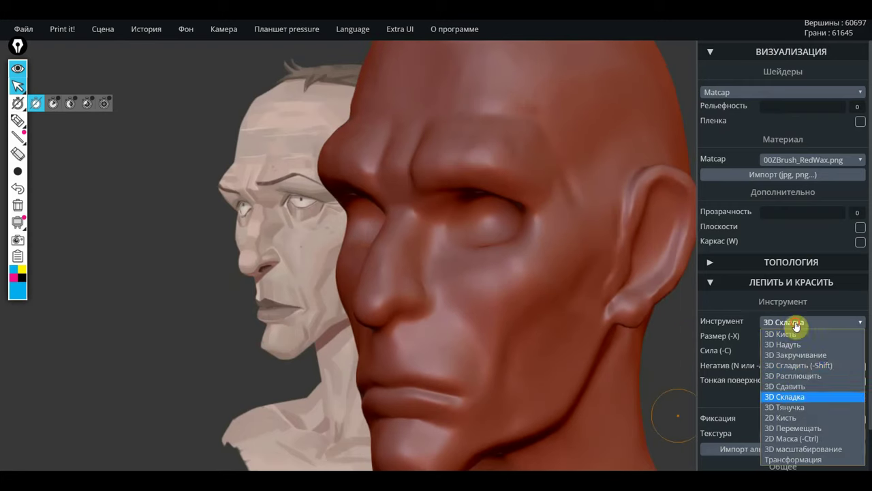
click(790, 375)
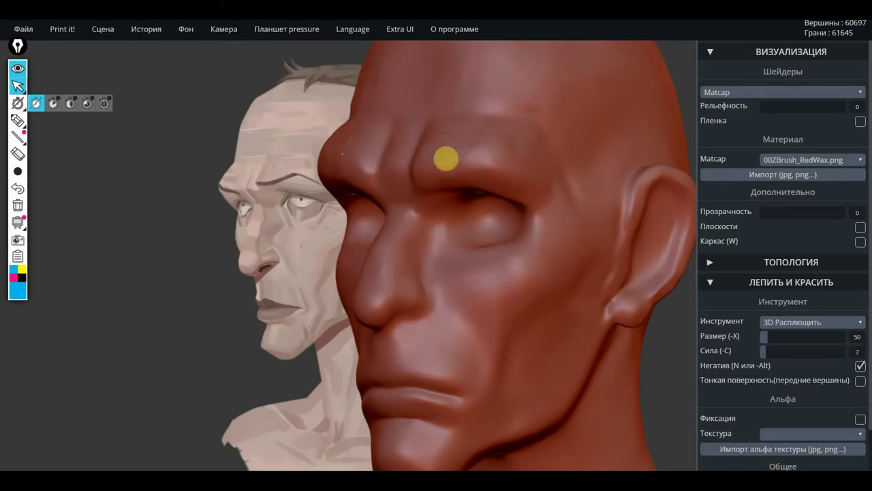
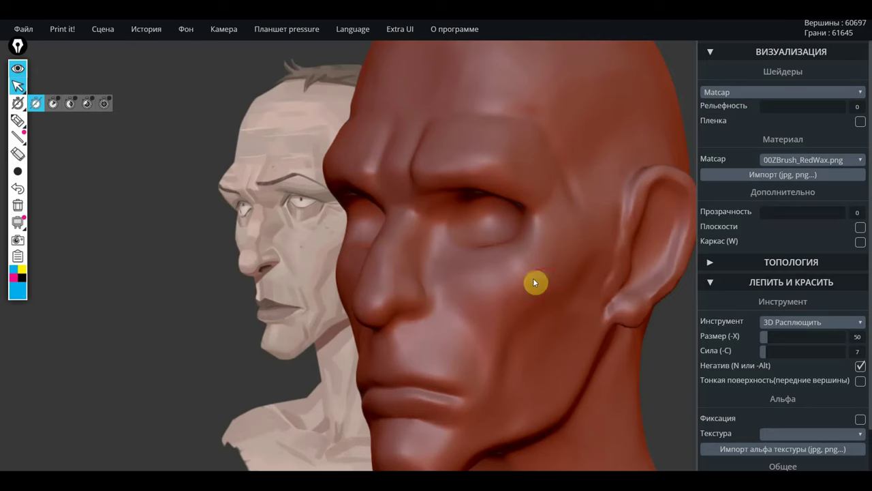
Swap the flatten tool for 3D Кисть with Негатив on, then zoom out to the whole head
mouse_move(228, 321)
mouse_down()
mouse_move(325, 331)
mouse_move(293, 339)
mouse_move(224, 332)
mouse_move(252, 342)
mouse_up()
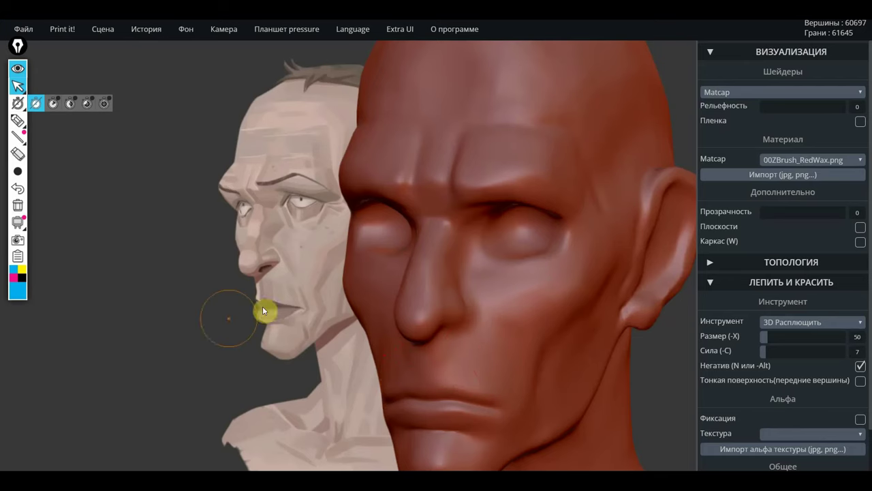
drag(265, 311, 365, 315)
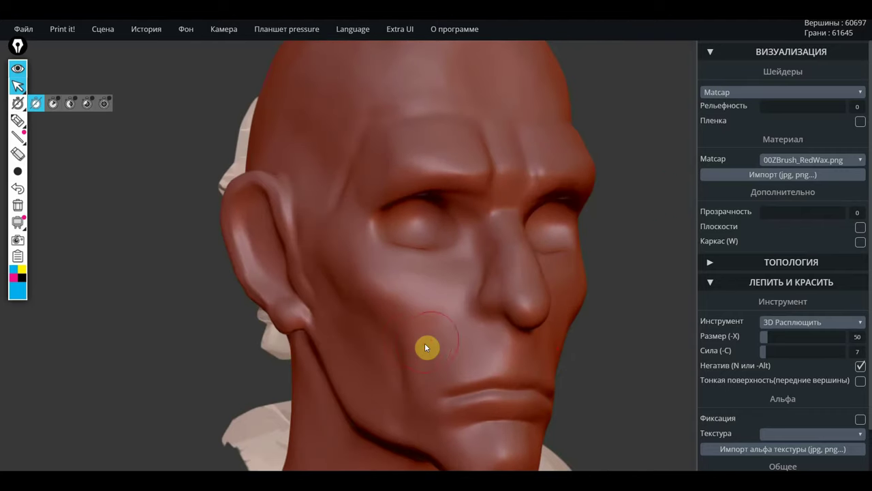
mouse_move(647, 355)
mouse_down()
mouse_move(525, 363)
mouse_move(578, 370)
mouse_up()
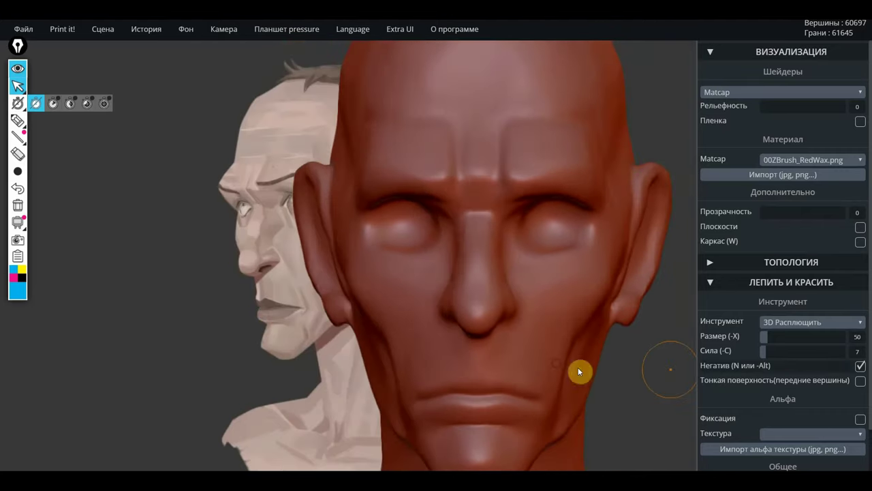
click(794, 322)
click(791, 334)
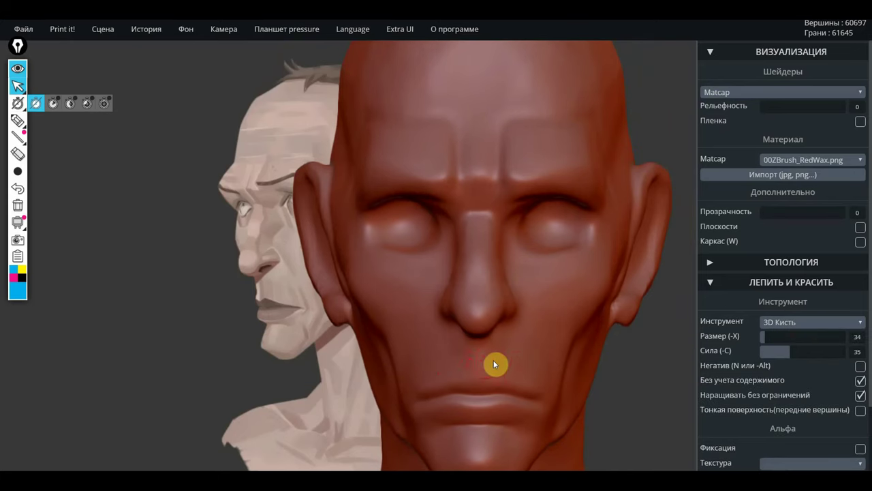
key(n)
key(n)
alt+right_drag(253, 401, 150, 190)
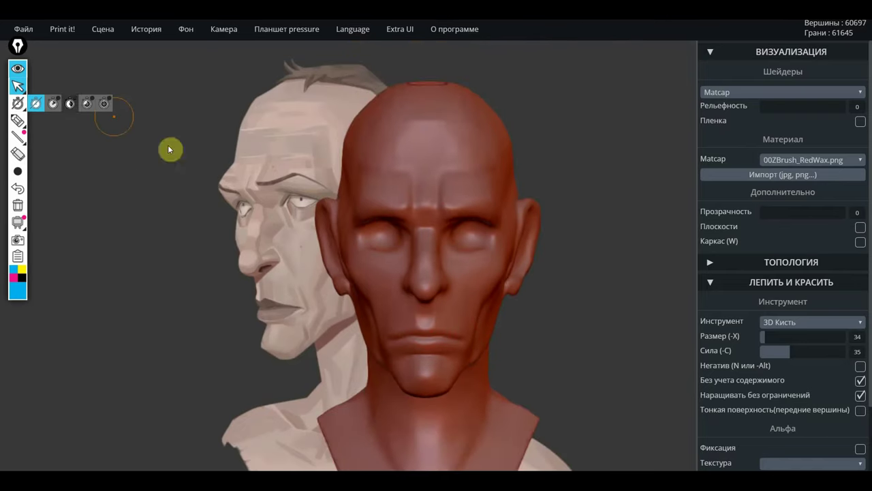
click(813, 322)
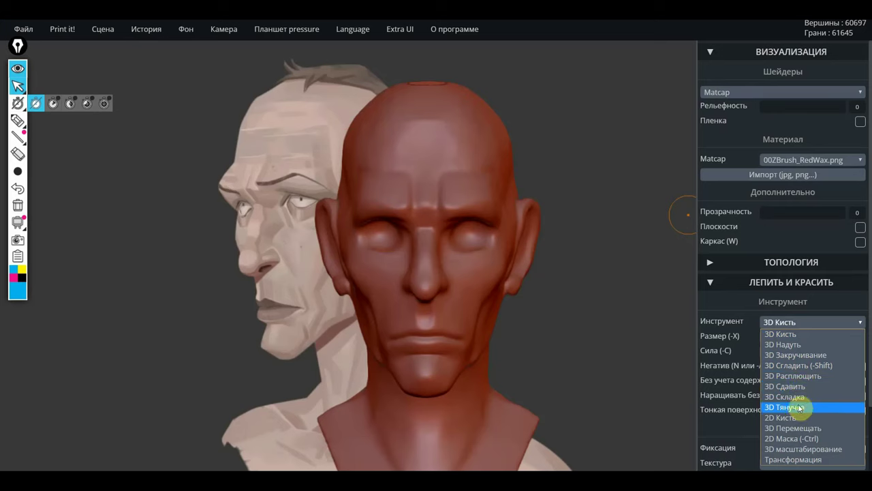
With 3D Тянучка, pull the brow and temple, then undo both strokes
click(790, 407)
drag(442, 200, 439, 209)
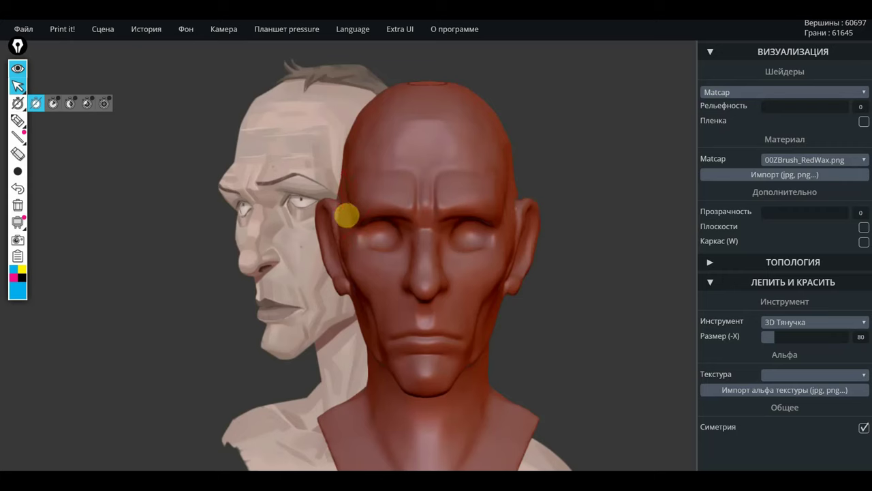
drag(344, 214, 348, 216)
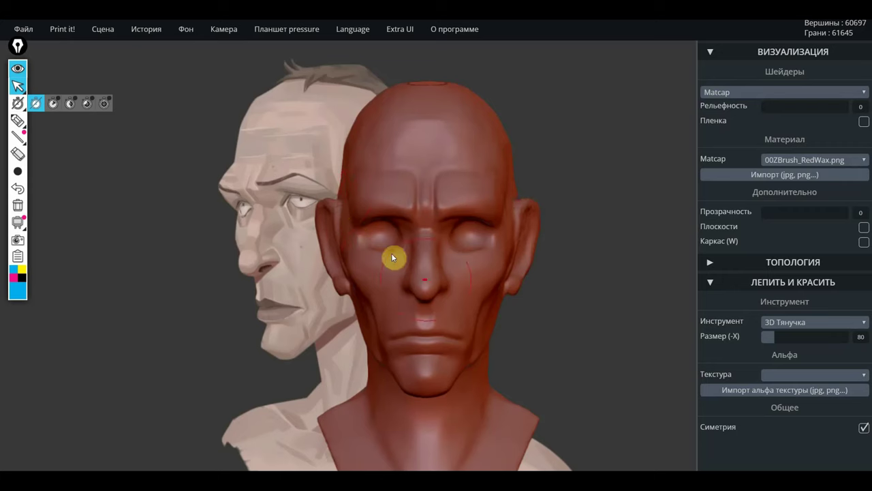
key(ctrl+z)
key(ctrl+z)
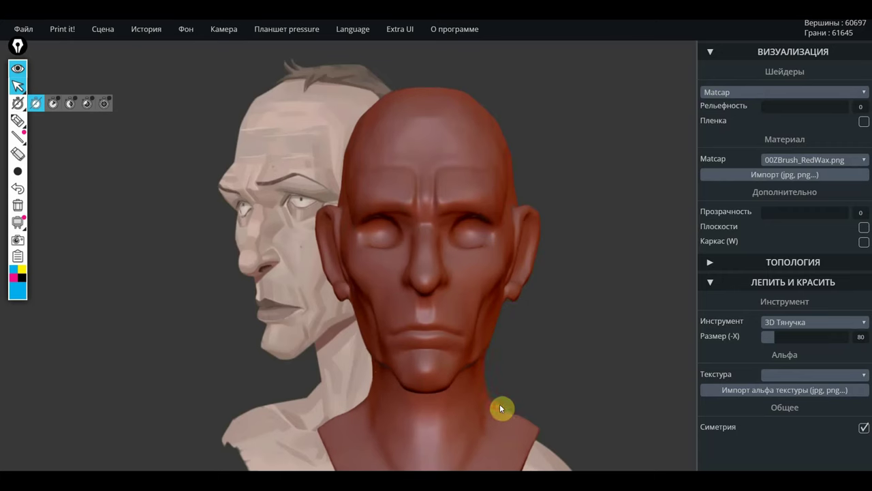
key(ctrl+z)
Widen the neck and pull the chin slightly lower from a side view
drag(510, 411, 506, 419)
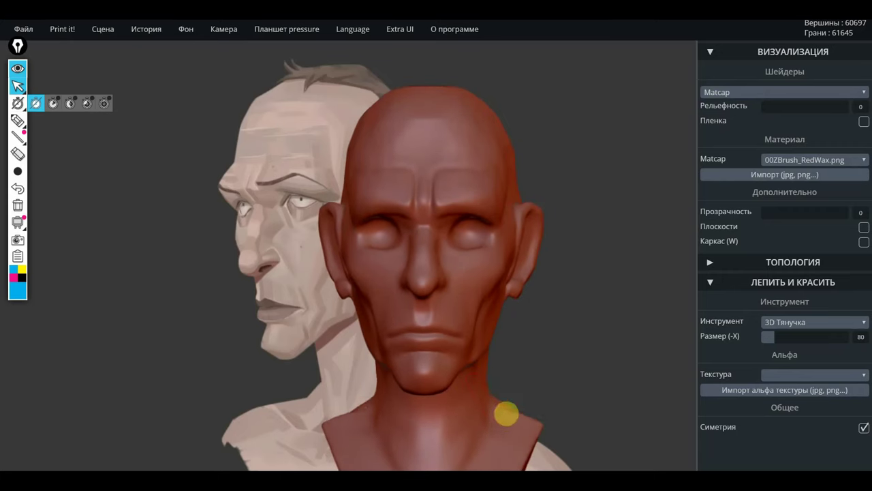
key(ctrl+z)
key(ctrl+z)
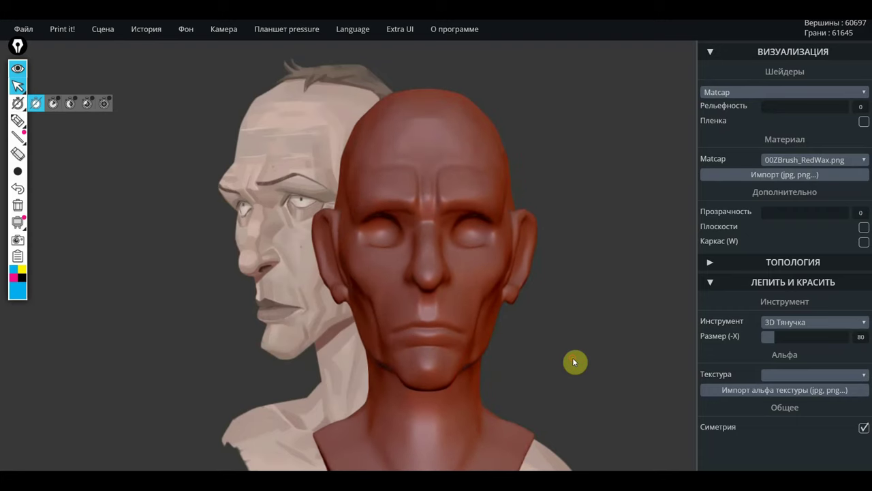
drag(500, 369, 670, 357)
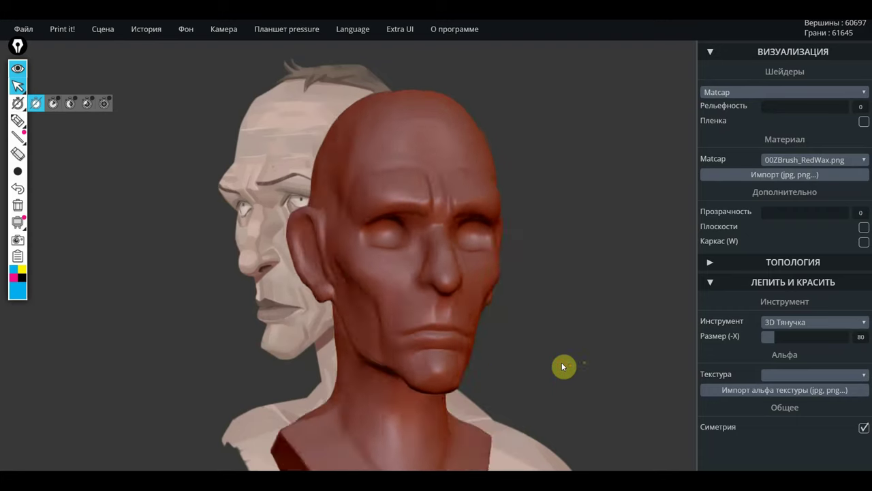
drag(466, 390, 433, 400)
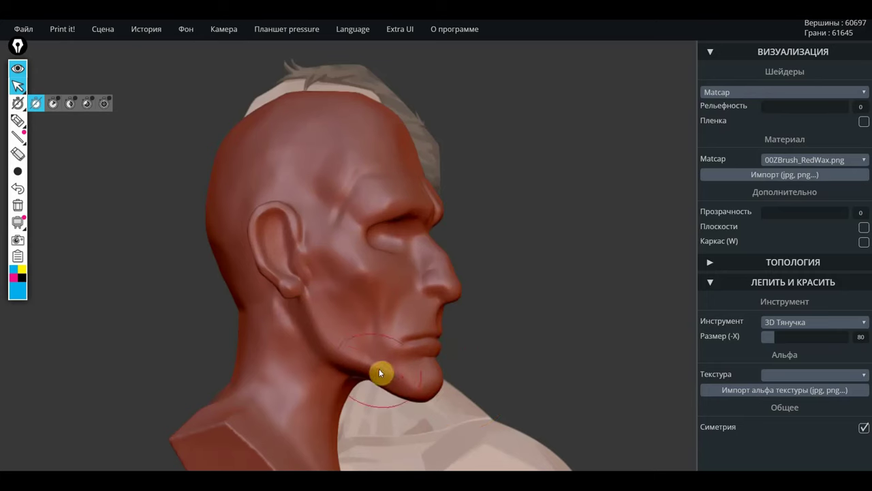
drag(527, 373, 321, 378)
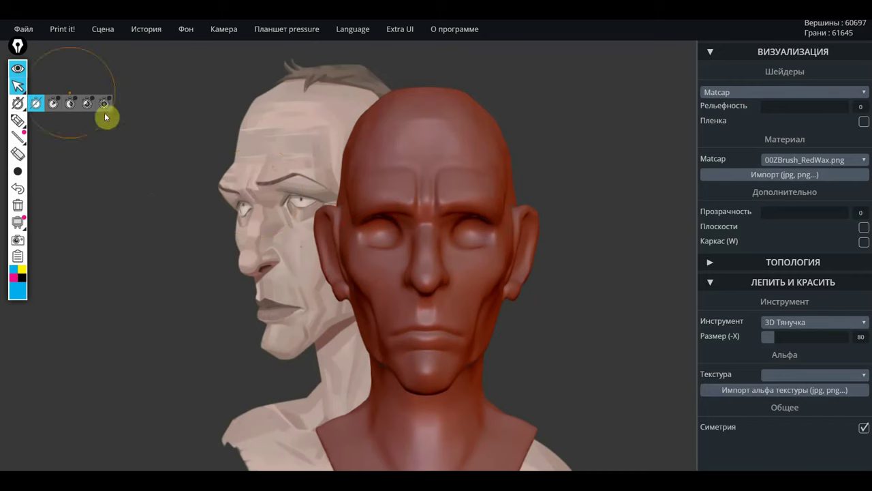
click(782, 323)
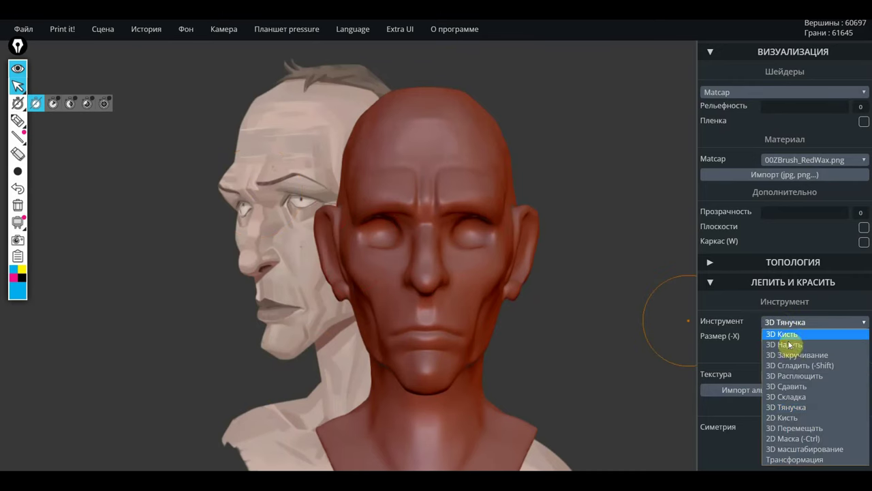
Switch to 3D Кисть and lower its Сила to 20
click(788, 334)
drag(795, 351, 778, 353)
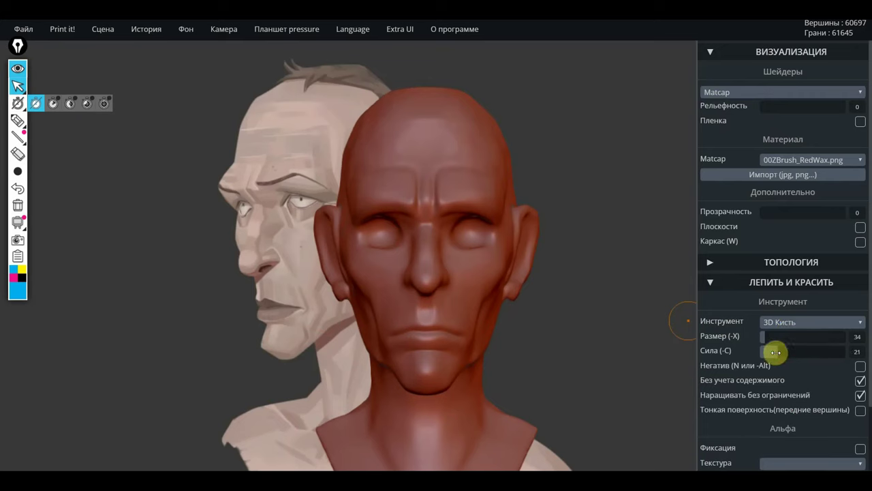
drag(778, 353, 776, 353)
key(n)
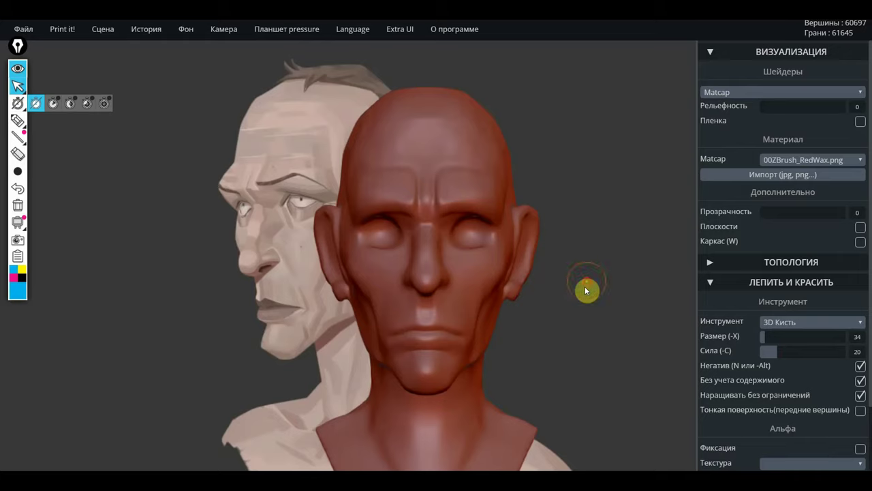
Zoom into the face and carve a crease under the left lower eyelid
scroll(599, 341, up, 3)
scroll(357, 364, up, 3)
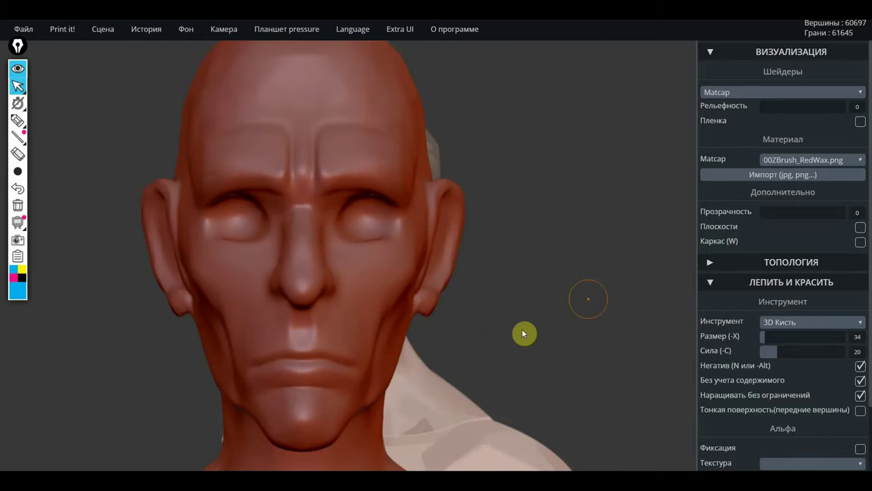
scroll(522, 331, up, 2)
mouse_move(642, 381)
middle_down()
mouse_move(677, 385)
mouse_move(551, 300)
mouse_move(641, 426)
middle_up()
key(n)
scroll(551, 300, up, 2)
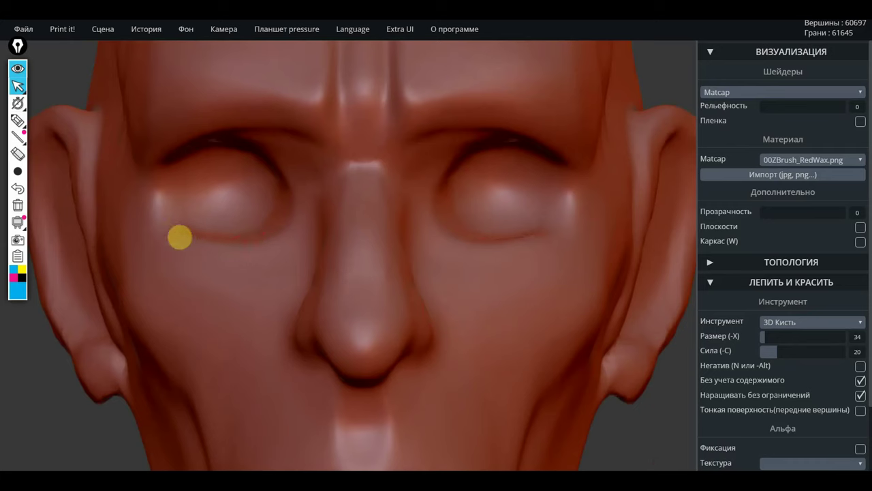
mouse_move(181, 241)
mouse_down()
mouse_move(217, 255)
mouse_move(249, 252)
mouse_move(184, 242)
mouse_move(199, 256)
mouse_move(296, 239)
mouse_move(226, 269)
mouse_move(197, 253)
mouse_move(282, 251)
mouse_move(245, 273)
mouse_move(181, 245)
mouse_move(249, 280)
mouse_move(289, 244)
mouse_move(199, 277)
mouse_move(179, 247)
mouse_move(212, 261)
mouse_move(268, 265)
mouse_up()
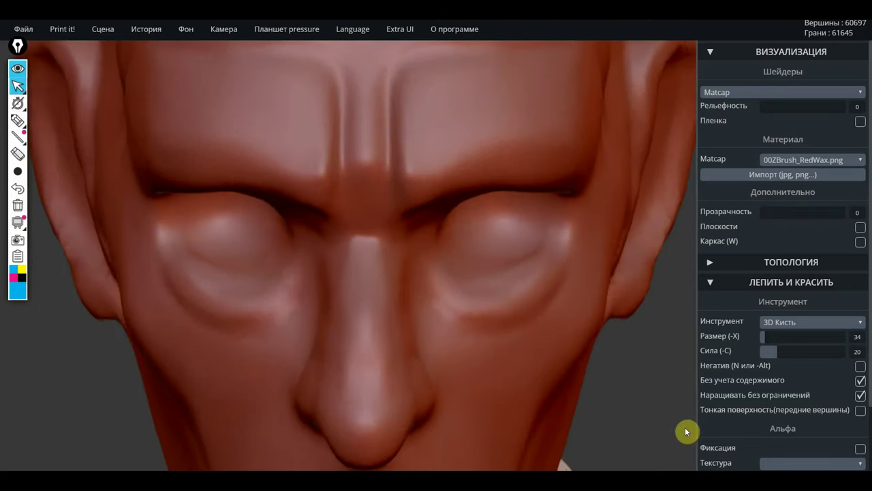
Add crease lines under the right lower eyelid and compare against the reference
drag(692, 380, 686, 432)
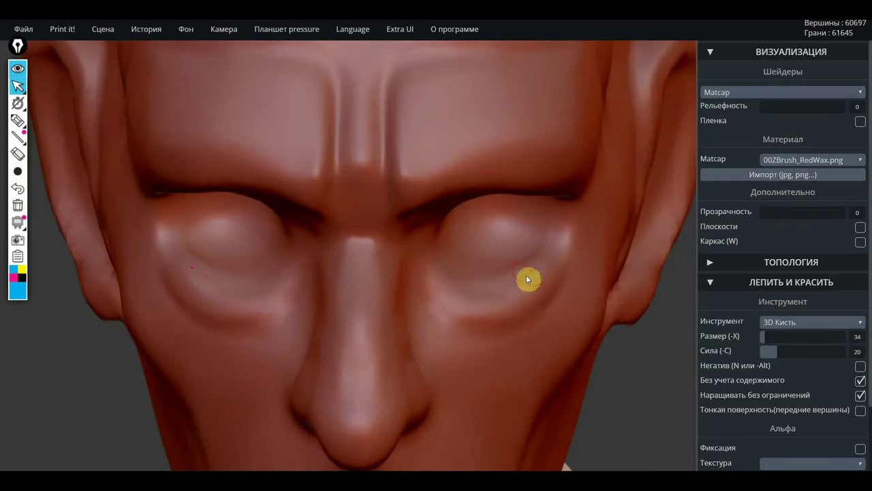
mouse_move(488, 298)
mouse_down()
mouse_move(477, 295)
mouse_move(536, 280)
mouse_move(457, 290)
mouse_move(563, 273)
mouse_move(473, 290)
mouse_move(547, 274)
mouse_move(463, 290)
mouse_move(437, 282)
mouse_move(554, 280)
mouse_move(563, 269)
mouse_move(501, 294)
mouse_move(447, 294)
mouse_move(547, 282)
mouse_move(484, 290)
mouse_move(568, 267)
mouse_move(466, 292)
mouse_move(524, 285)
mouse_move(571, 259)
mouse_move(559, 272)
mouse_move(551, 274)
mouse_move(569, 251)
mouse_move(551, 266)
mouse_move(444, 290)
mouse_move(428, 282)
mouse_up()
scroll(642, 388, down, 5)
key(alt)
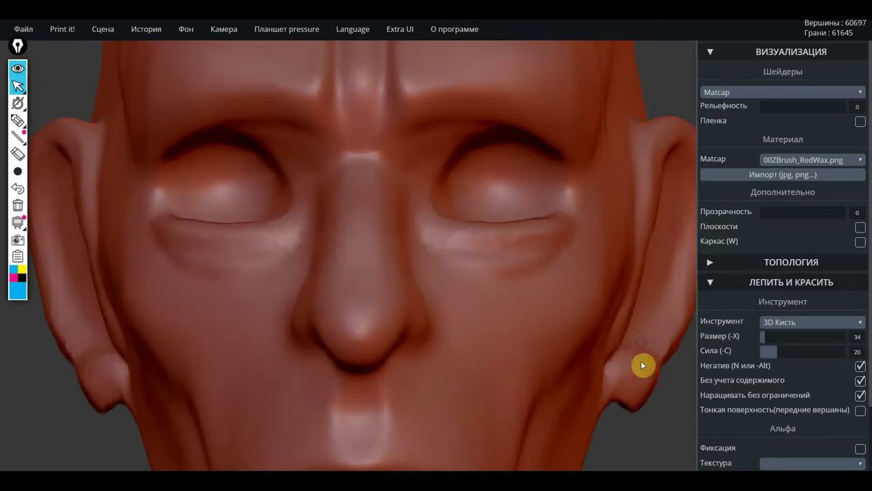
scroll(670, 424, down, 5)
drag(549, 70, 568, 236)
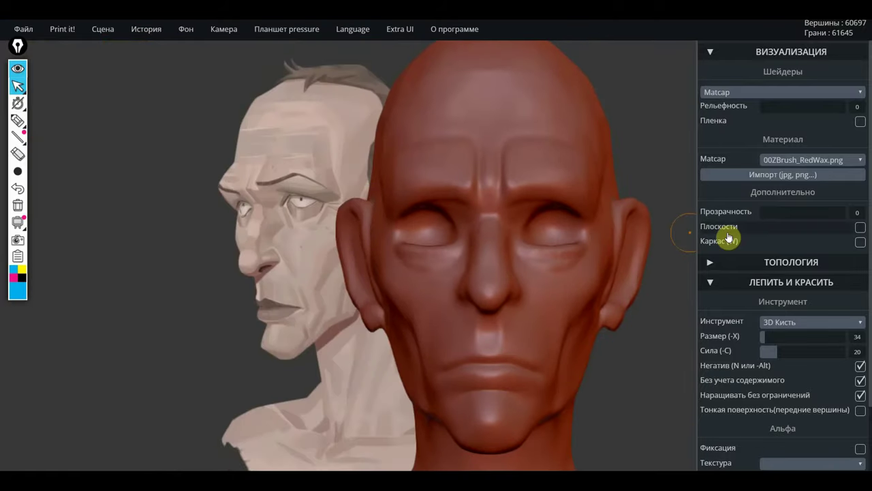
scroll(658, 341, up, 3)
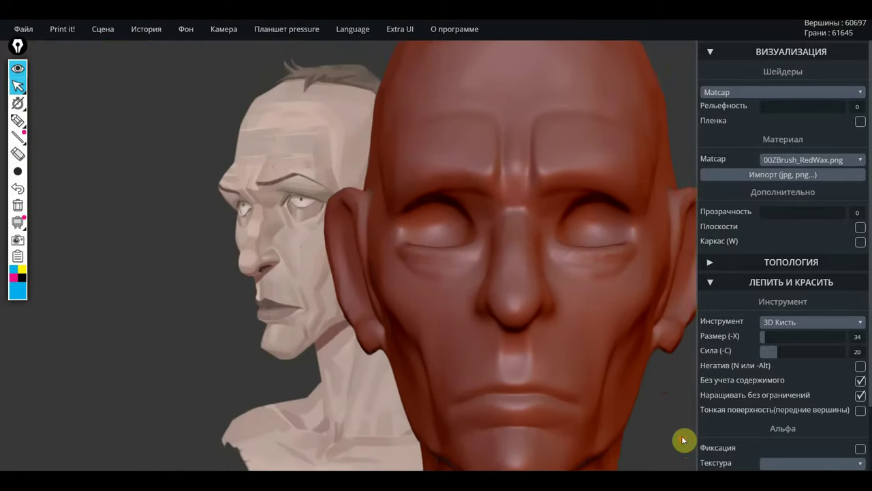
scroll(683, 438, up, 2)
drag(616, 423, 517, 406)
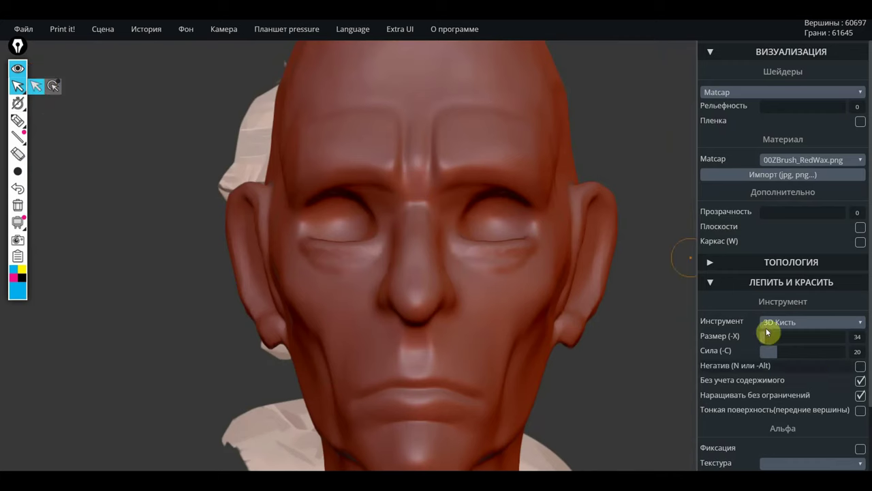
Pick 3D Тянучка and pull both eyelid regions into a symmetric shape
click(815, 325)
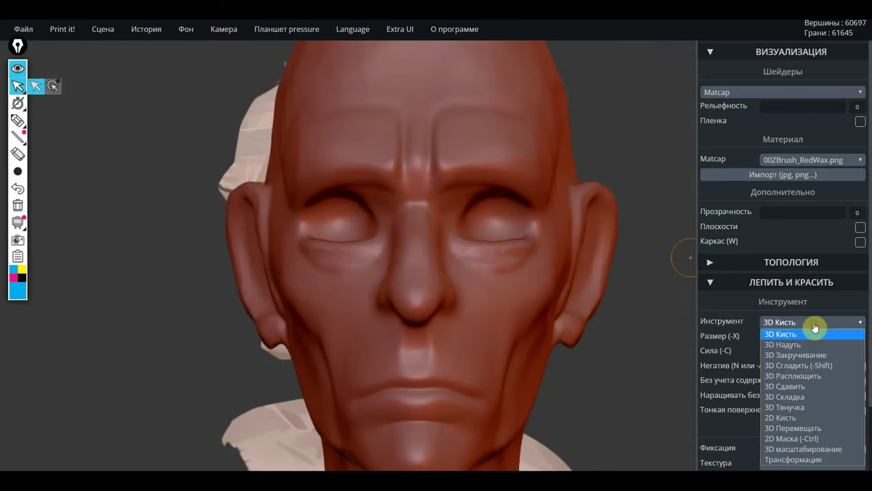
click(801, 407)
mouse_move(463, 249)
mouse_down()
mouse_move(545, 238)
mouse_move(471, 240)
mouse_up()
drag(631, 288, 636, 391)
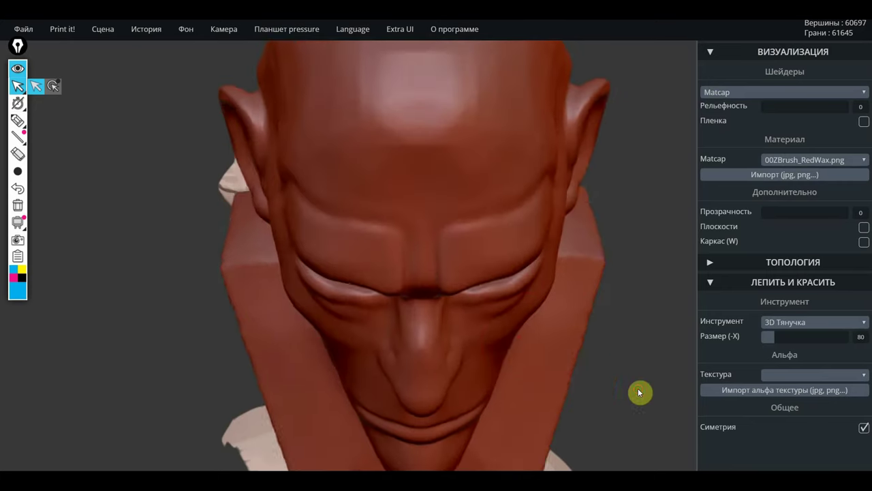
drag(496, 302, 532, 289)
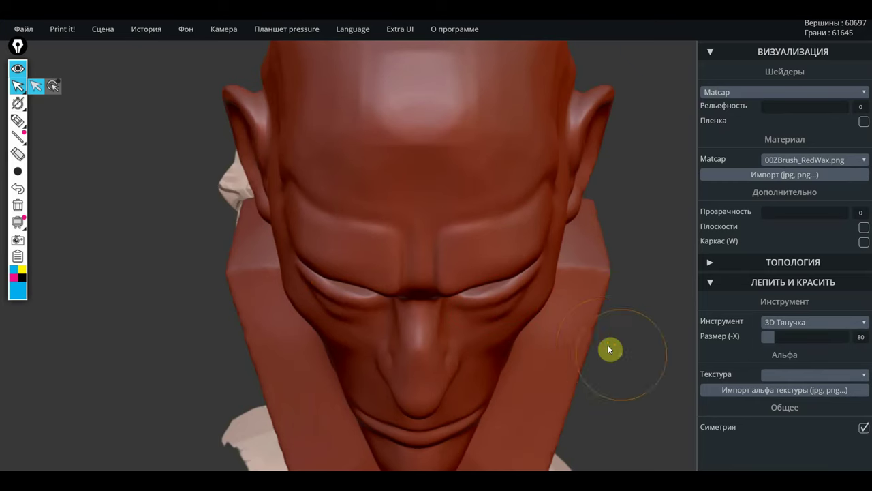
Reduce the brush Размер from 80 to 61 and turn the head to three-quarter view
mouse_move(608, 349)
mouse_down()
mouse_move(633, 276)
mouse_move(632, 236)
mouse_up()
drag(619, 152, 559, 217)
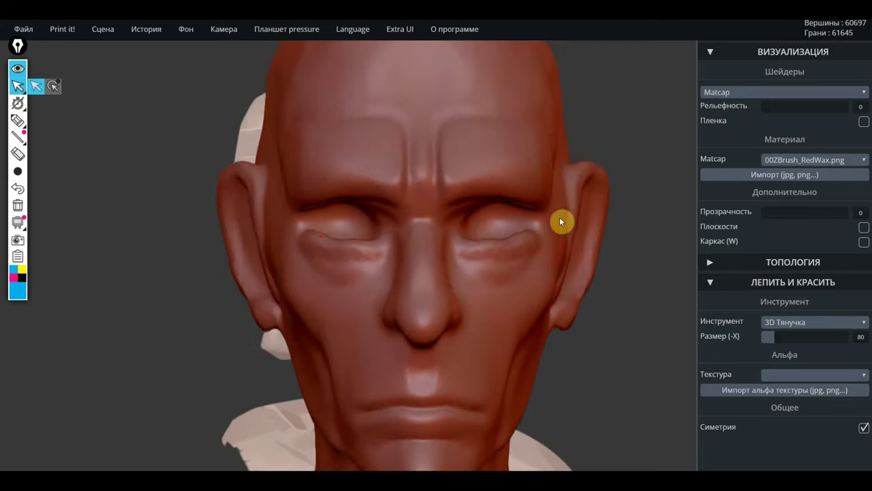
scroll(620, 341, down, 2)
scroll(615, 354, down, 3)
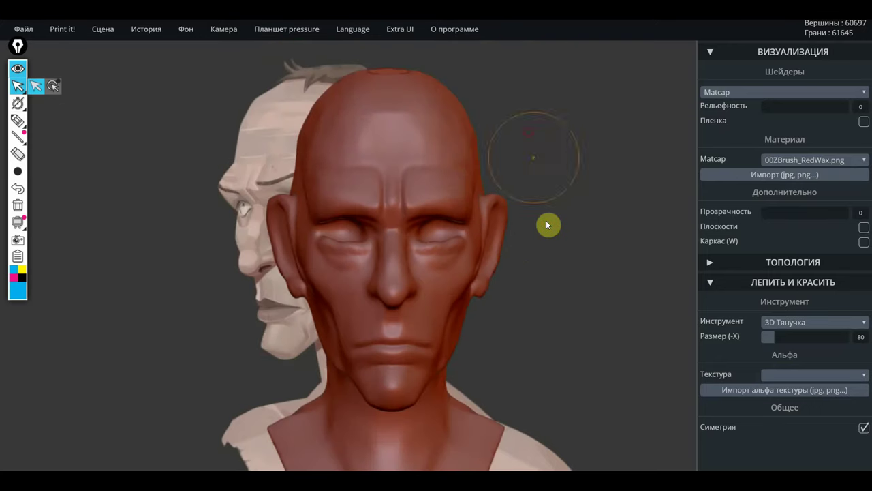
scroll(543, 332, down, 2)
scroll(600, 344, down, 2)
mouse_move(653, 355)
mouse_down()
mouse_move(498, 350)
mouse_move(647, 343)
mouse_move(606, 330)
mouse_move(576, 333)
mouse_up()
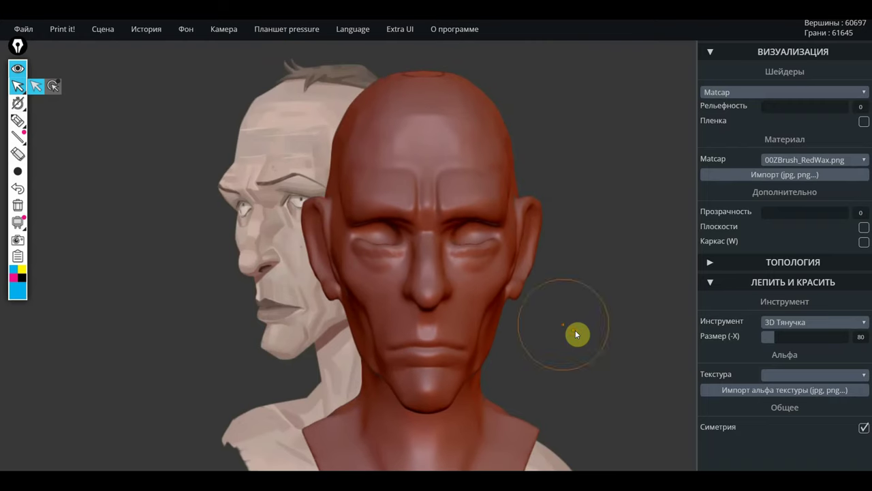
drag(794, 339, 771, 336)
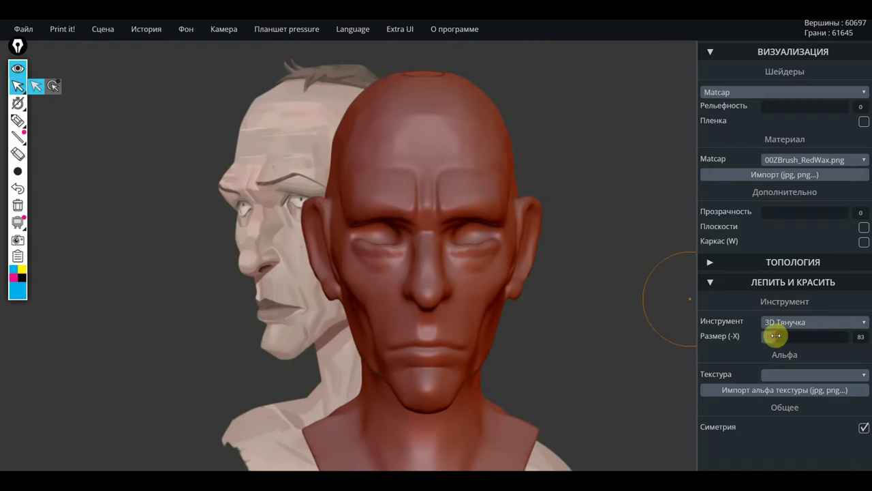
mouse_move(578, 344)
mouse_down()
mouse_move(545, 332)
mouse_move(575, 341)
mouse_up()
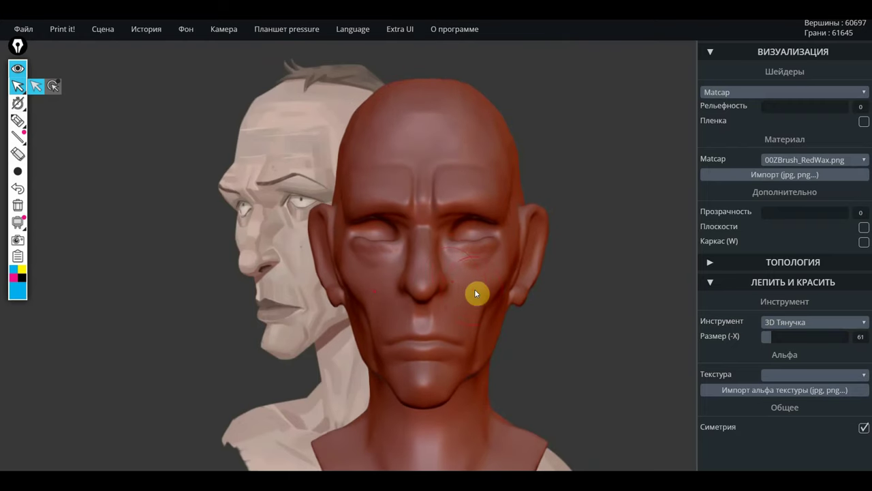
drag(565, 356, 475, 354)
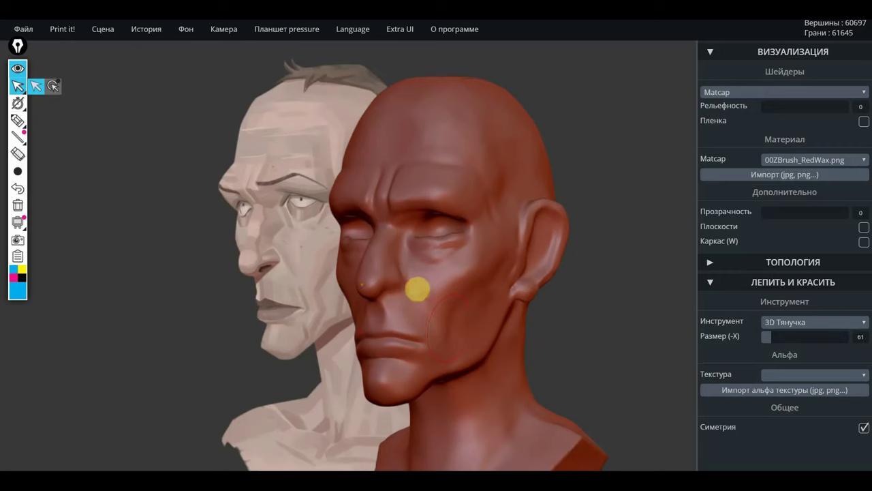
Choose 3D Складка and smooth out the bump on the lower eyelid
click(806, 323)
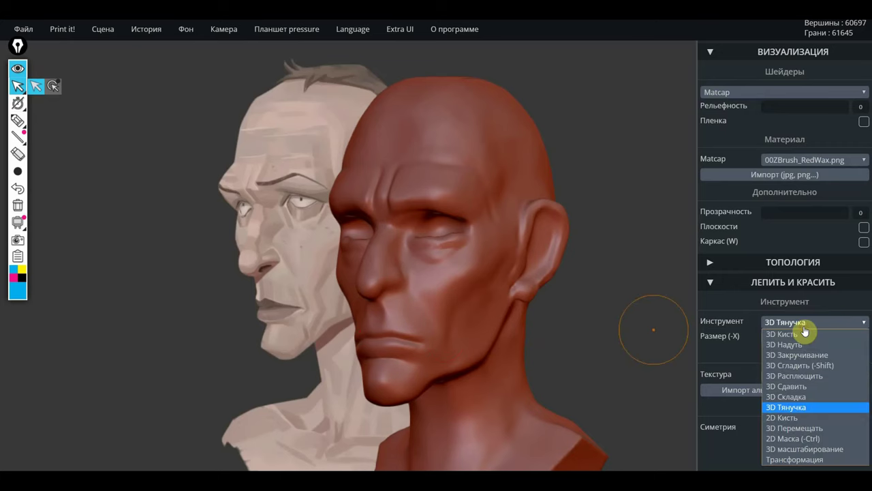
click(804, 399)
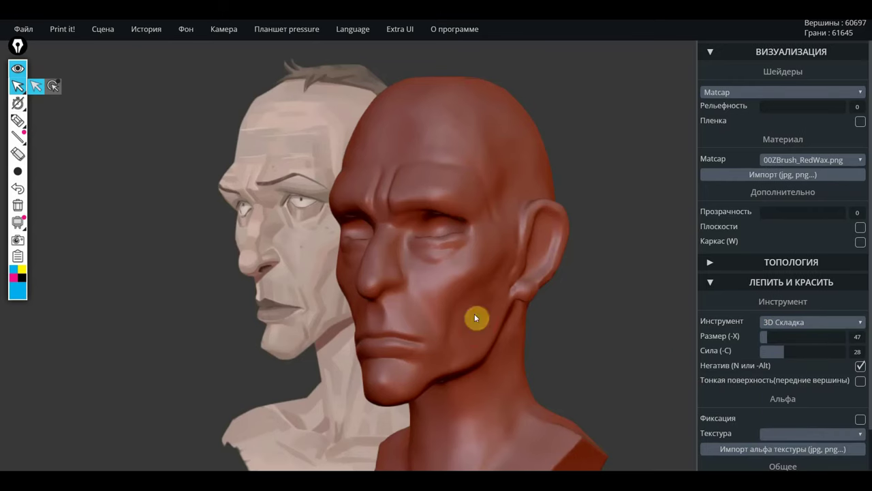
scroll(630, 382, up, 2)
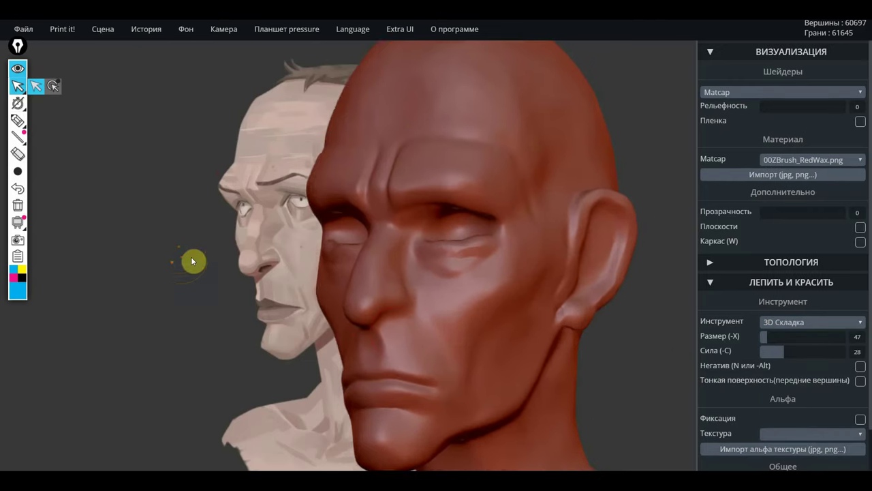
key(n)
drag(191, 256, 422, 268)
key(n)
scroll(638, 250, up, 2)
scroll(638, 250, up, 2)
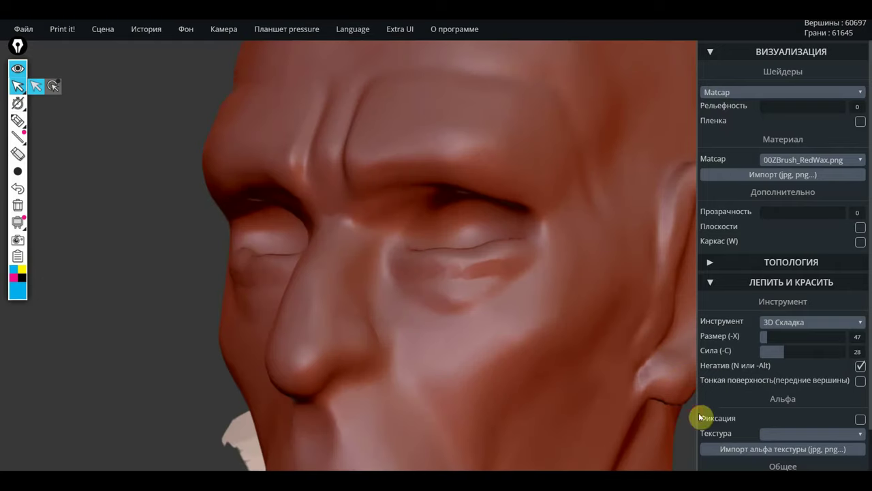
mouse_move(531, 264)
mouse_down()
mouse_move(398, 275)
mouse_move(454, 291)
mouse_move(455, 278)
mouse_up()
shift+drag(517, 267, 510, 262)
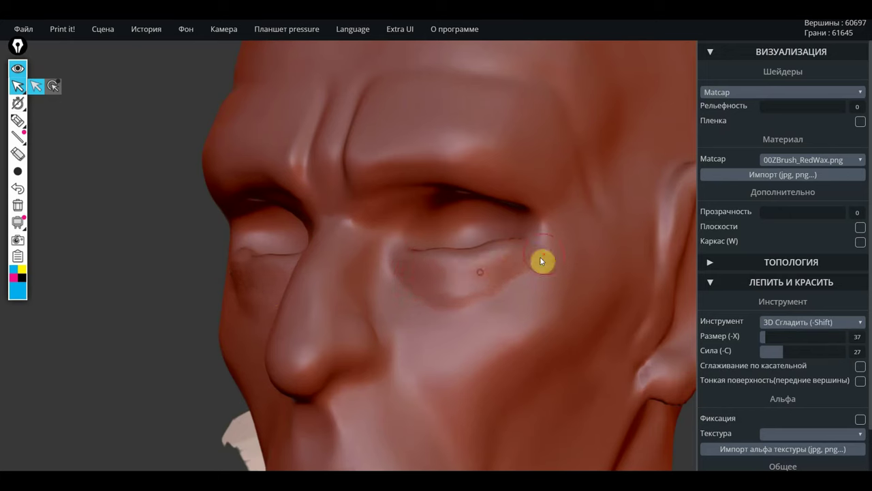
Crease beside the nose toward the mouth and around the nostril, smoothing the nose bridge
mouse_move(398, 219)
mouse_down()
mouse_move(401, 232)
mouse_move(363, 311)
mouse_up()
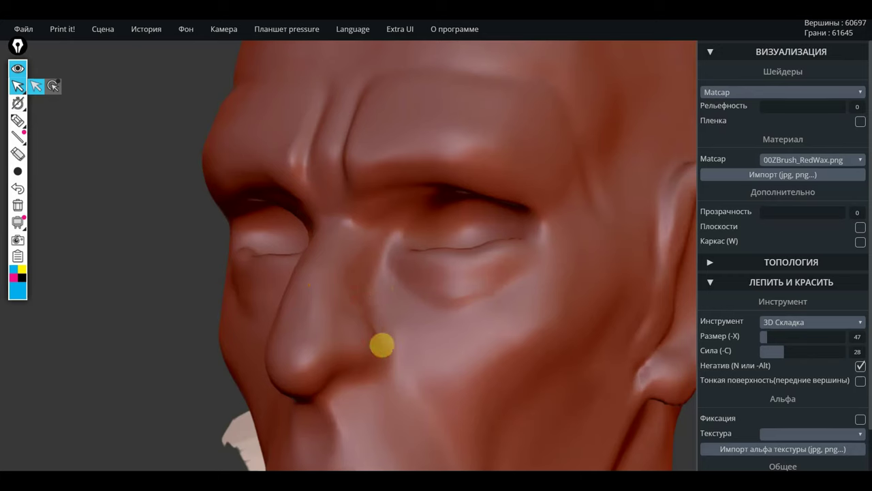
mouse_move(381, 345)
mouse_down()
mouse_move(446, 438)
mouse_move(362, 334)
mouse_move(368, 310)
mouse_move(342, 338)
mouse_up()
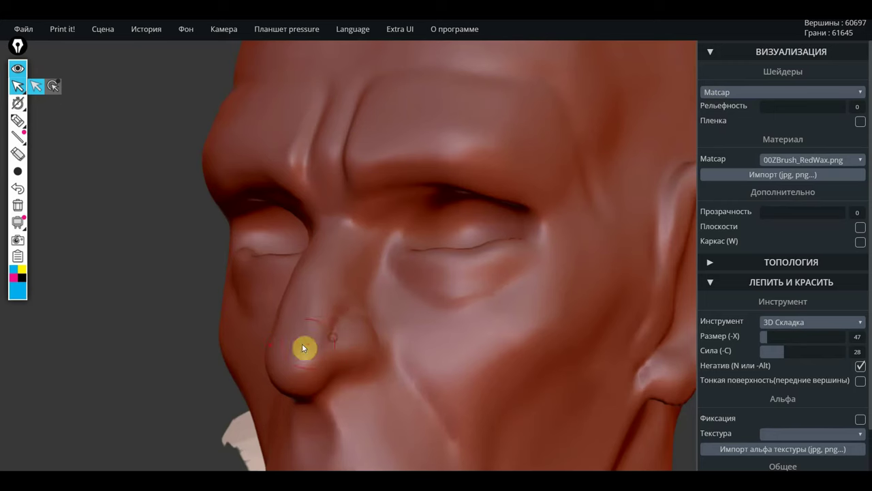
mouse_move(295, 352)
mouse_down()
mouse_move(295, 366)
mouse_move(302, 339)
mouse_move(325, 332)
mouse_move(342, 387)
mouse_move(345, 327)
mouse_move(335, 370)
mouse_up()
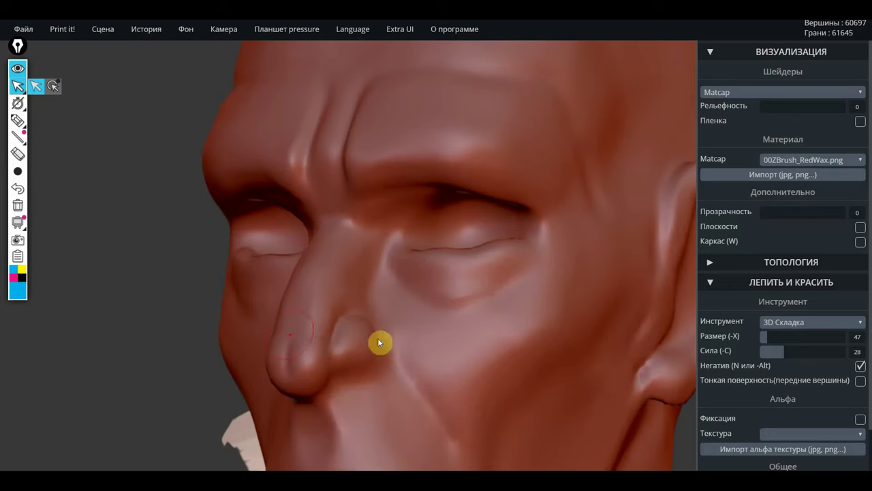
drag(122, 312, 282, 313)
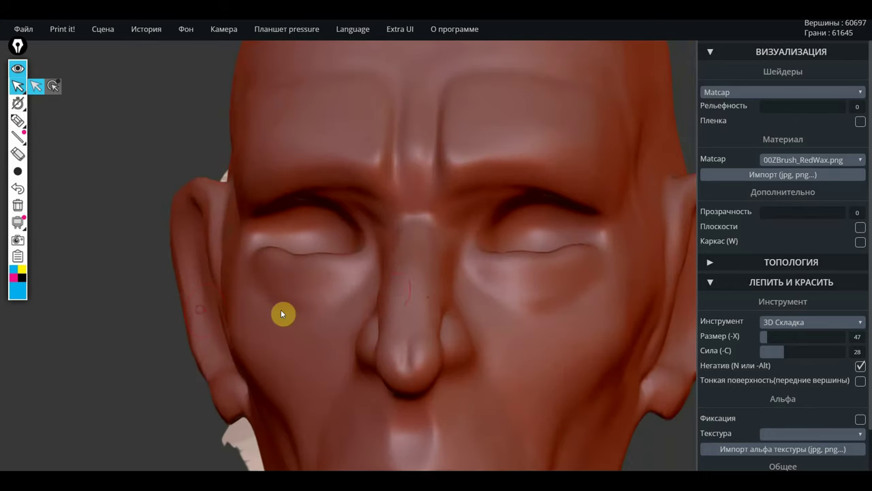
mouse_move(445, 300)
mouse_down()
mouse_move(402, 301)
mouse_move(422, 309)
mouse_move(401, 304)
mouse_move(383, 330)
mouse_up()
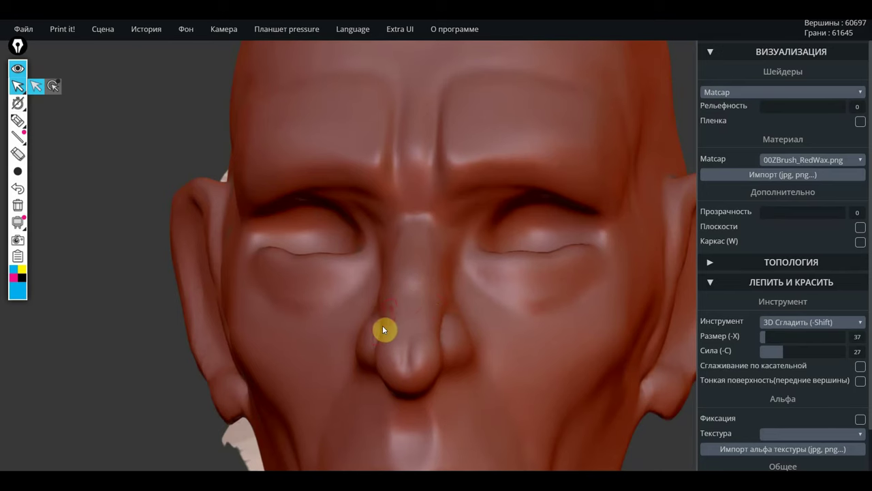
click(129, 278)
mouse_move(130, 278)
mouse_down()
mouse_move(287, 267)
mouse_move(384, 331)
mouse_up()
mouse_move(480, 395)
mouse_down()
mouse_move(432, 407)
mouse_move(437, 363)
mouse_move(428, 368)
mouse_up()
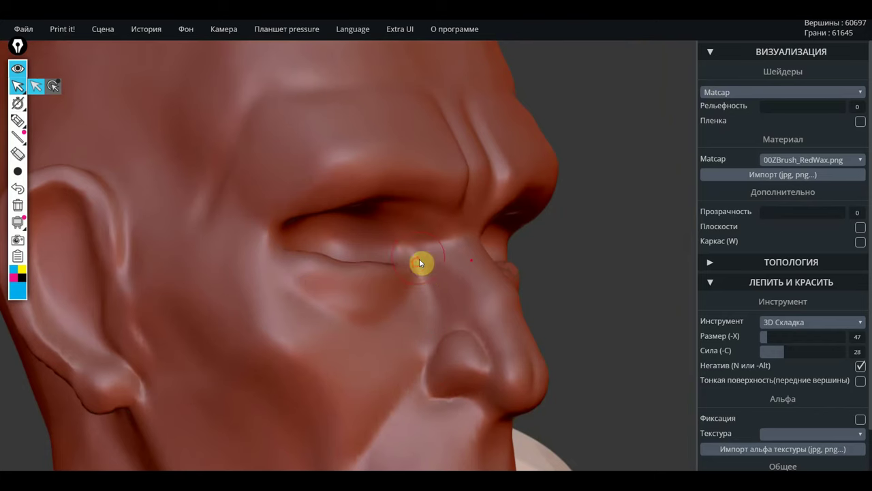
mouse_move(420, 263)
mouse_down()
mouse_move(443, 334)
mouse_move(425, 292)
mouse_move(380, 337)
mouse_move(312, 314)
mouse_move(288, 259)
mouse_move(329, 318)
mouse_up()
mouse_move(584, 279)
mouse_down()
mouse_move(573, 254)
mouse_move(472, 239)
mouse_up()
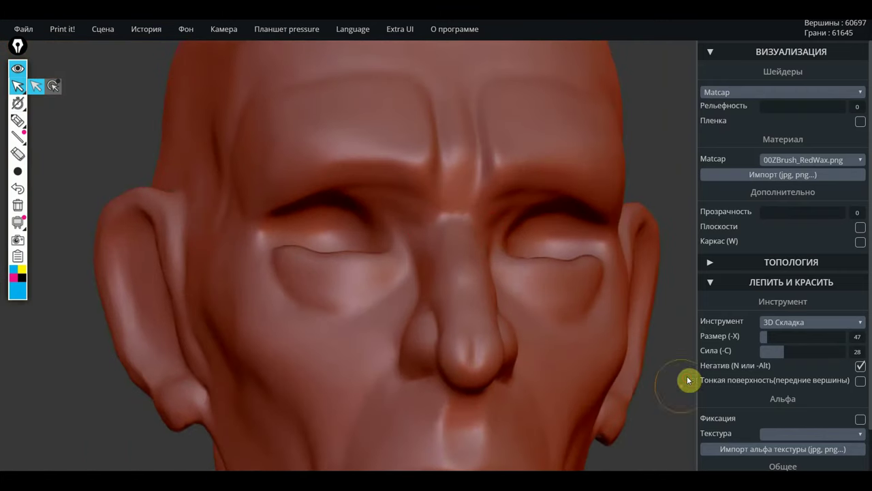
Orbit the head to a three-quarter view
scroll(681, 371, down, 3)
key(n)
scroll(313, 274, up, 3)
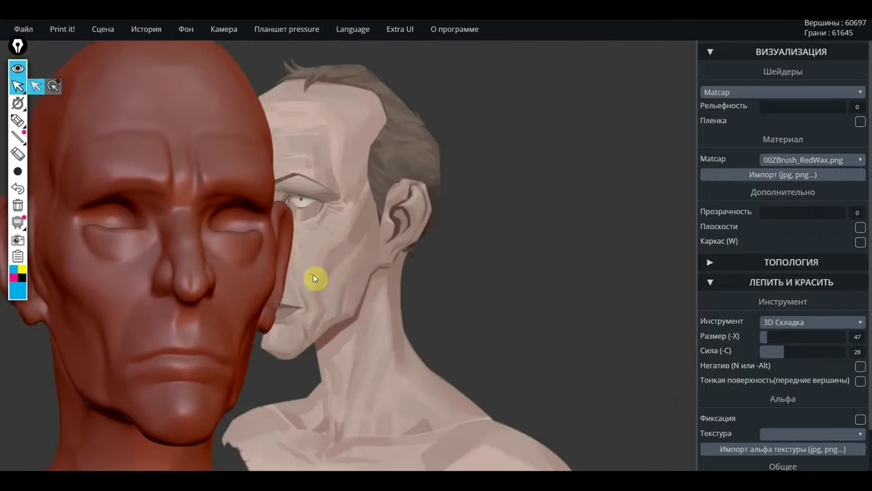
mouse_move(313, 274)
mouse_down()
mouse_move(230, 275)
mouse_move(451, 274)
mouse_up()
key(n)
mouse_move(504, 290)
mouse_down()
mouse_move(601, 303)
mouse_move(545, 306)
mouse_up()
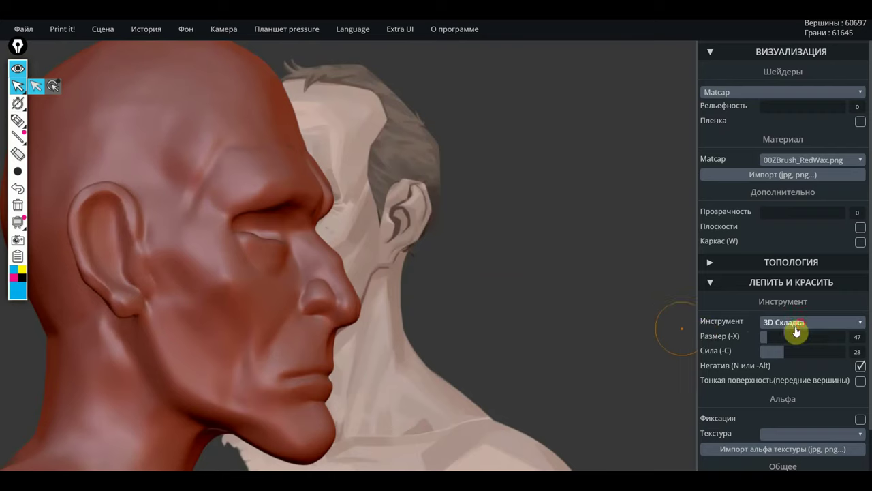
click(796, 323)
With 3D Кисть, build up the upper eyelid fold, its inner crease and the outer eye corner
click(784, 334)
drag(562, 323, 528, 303)
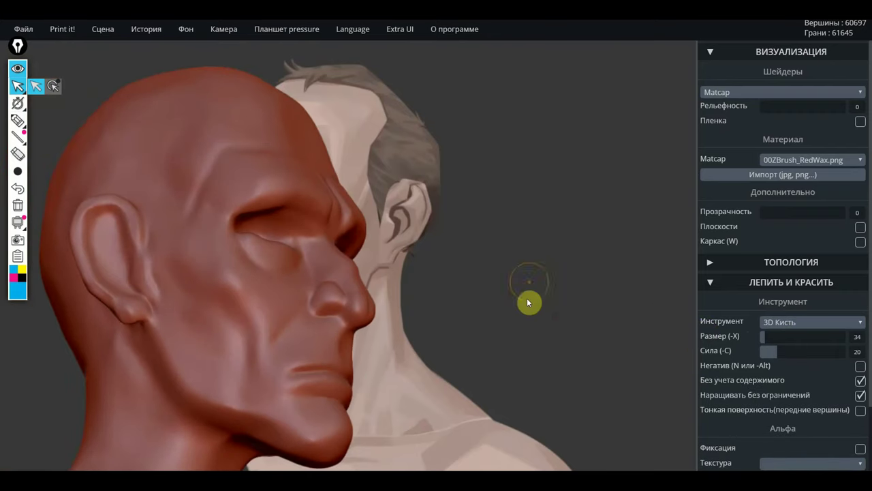
scroll(529, 302, up, 3)
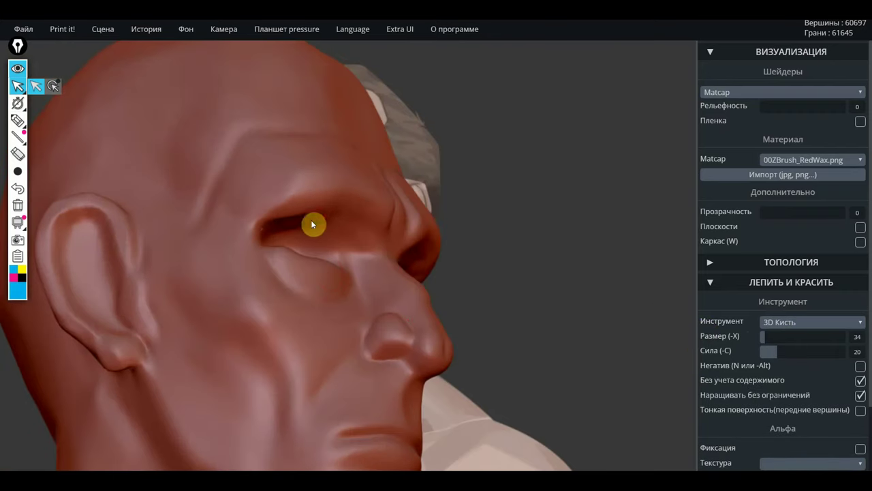
mouse_move(265, 215)
mouse_down()
mouse_move(313, 218)
mouse_move(276, 237)
mouse_up()
drag(330, 219, 287, 230)
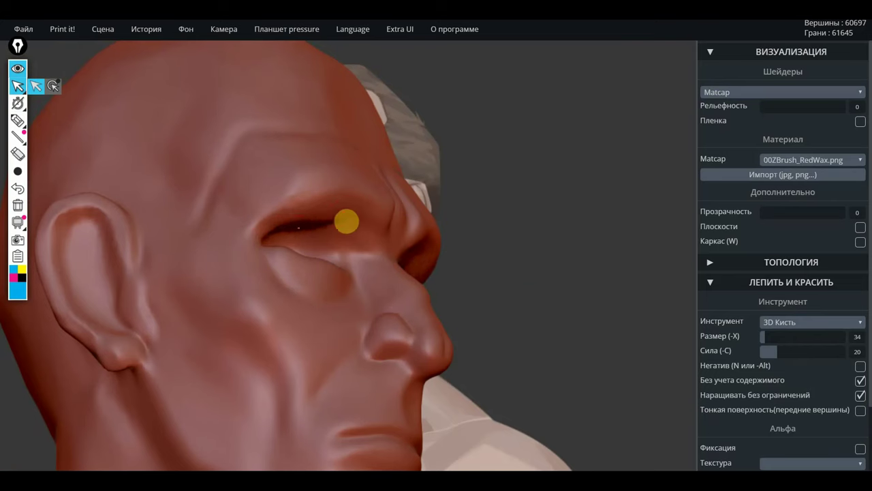
drag(346, 221, 311, 226)
drag(552, 233, 399, 238)
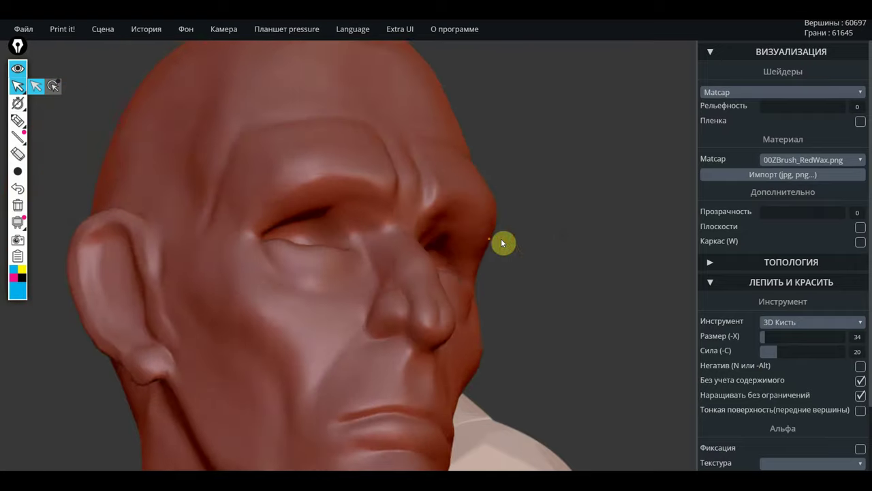
mouse_move(454, 185)
mouse_down()
mouse_move(479, 197)
mouse_move(483, 217)
mouse_move(484, 197)
mouse_move(447, 200)
mouse_move(375, 159)
mouse_move(388, 120)
mouse_move(473, 113)
mouse_move(401, 121)
mouse_move(372, 283)
mouse_up()
Zoom out and turn the head to a side profile beside the reference
alt+drag(619, 407, 482, 48)
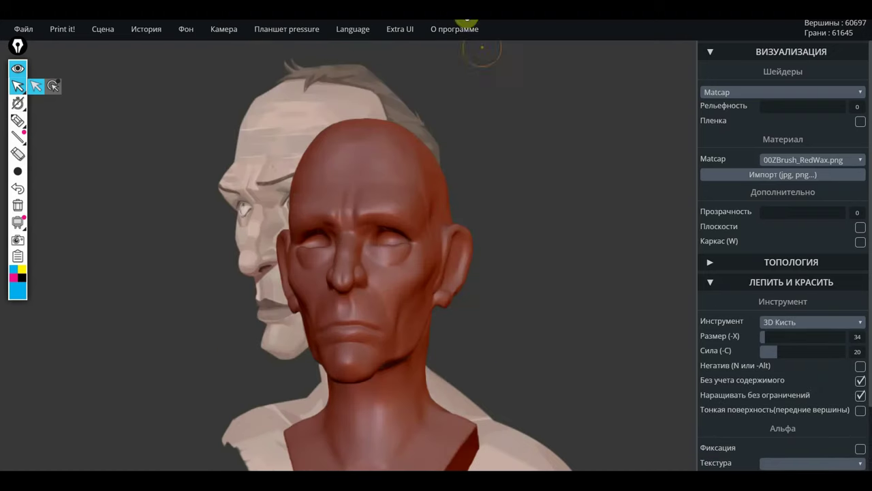
mouse_move(533, 265)
mouse_down()
mouse_move(456, 294)
mouse_move(425, 279)
mouse_move(389, 279)
mouse_up()
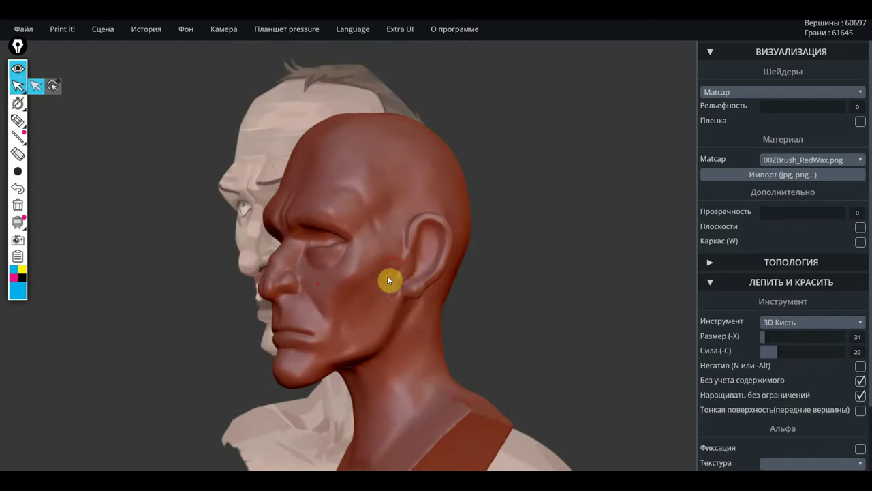
mouse_move(504, 273)
mouse_down()
mouse_move(574, 259)
mouse_move(490, 268)
mouse_move(580, 273)
mouse_up()
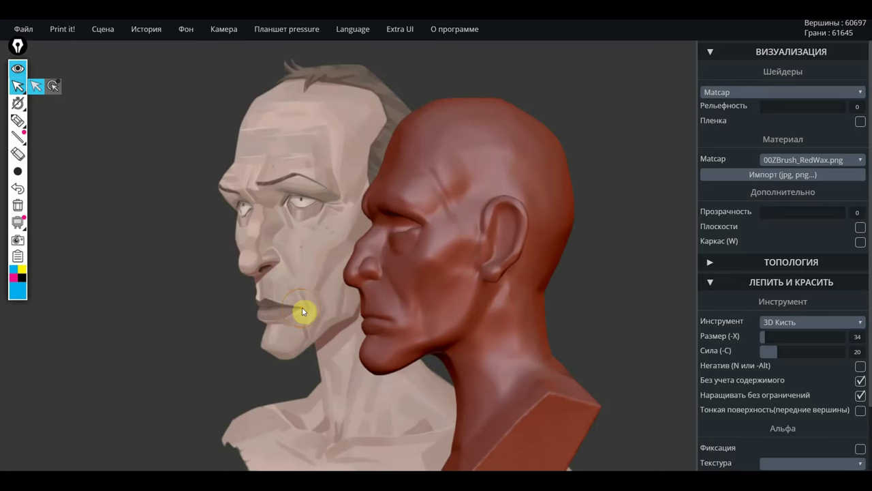
click(821, 322)
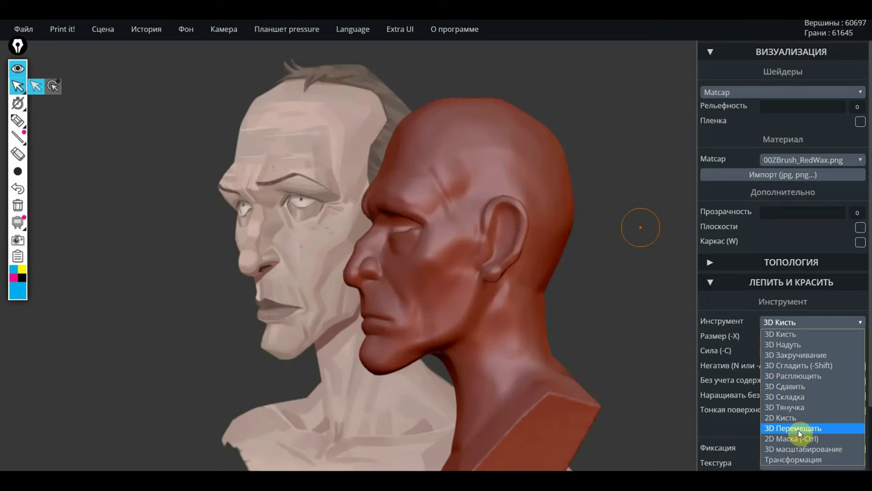
Set 3D Тянучка to size 125, pull the chin down, and Shift-smooth the crown
click(793, 408)
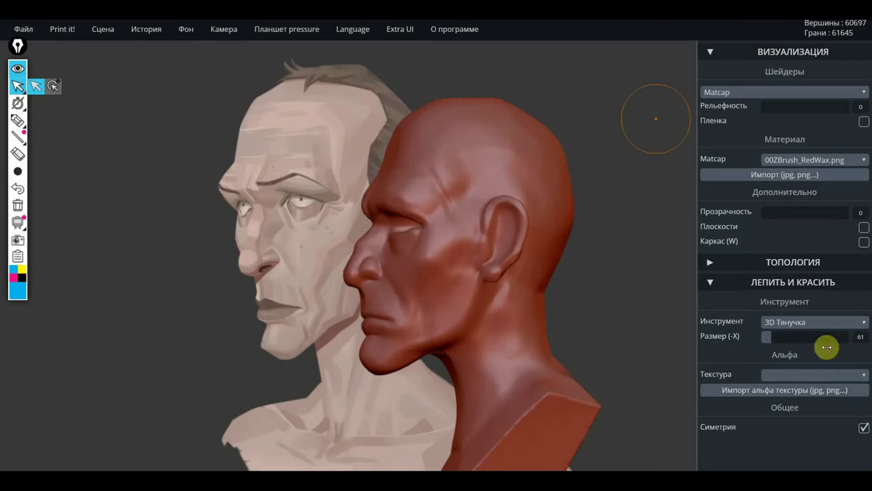
drag(775, 336, 790, 336)
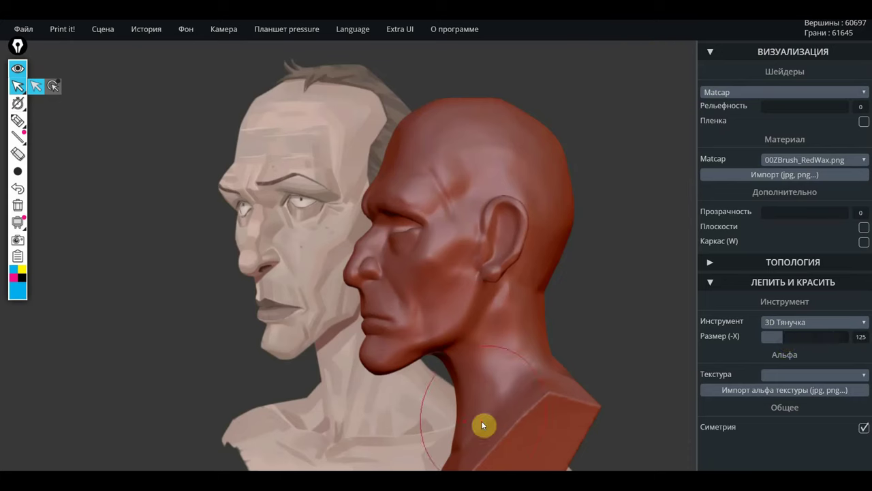
mouse_move(370, 364)
mouse_down()
mouse_move(372, 371)
mouse_move(403, 347)
mouse_move(422, 353)
mouse_up()
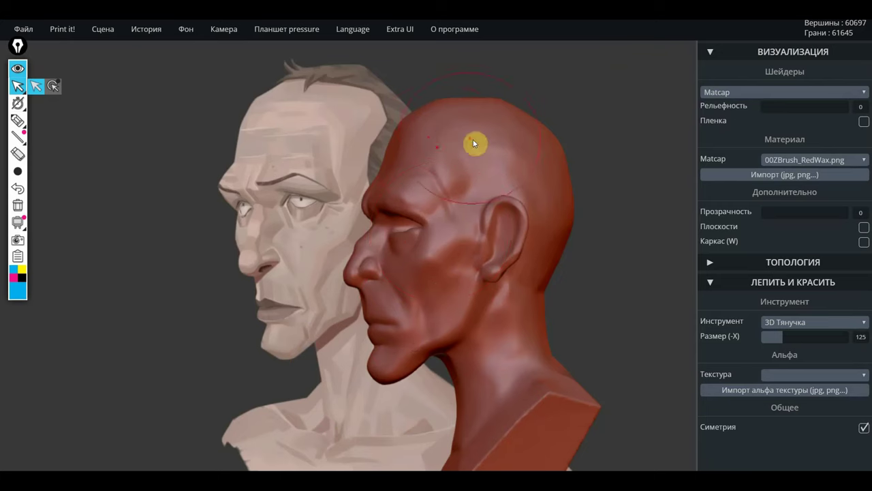
key(shift)
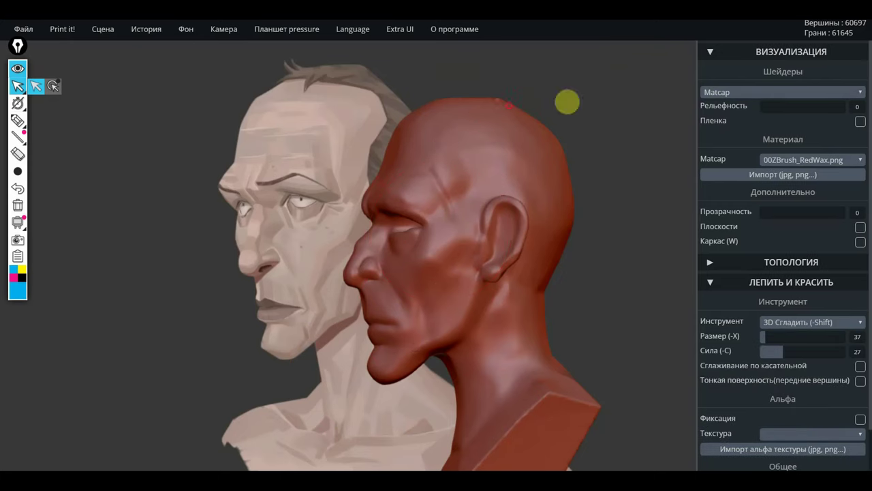
mouse_move(781, 335)
shift+mouse_down()
mouse_move(770, 336)
mouse_move(785, 336)
shift+mouse_up()
mouse_move(541, 204)
shift+mouse_down()
mouse_move(540, 152)
mouse_move(470, 126)
shift+mouse_up()
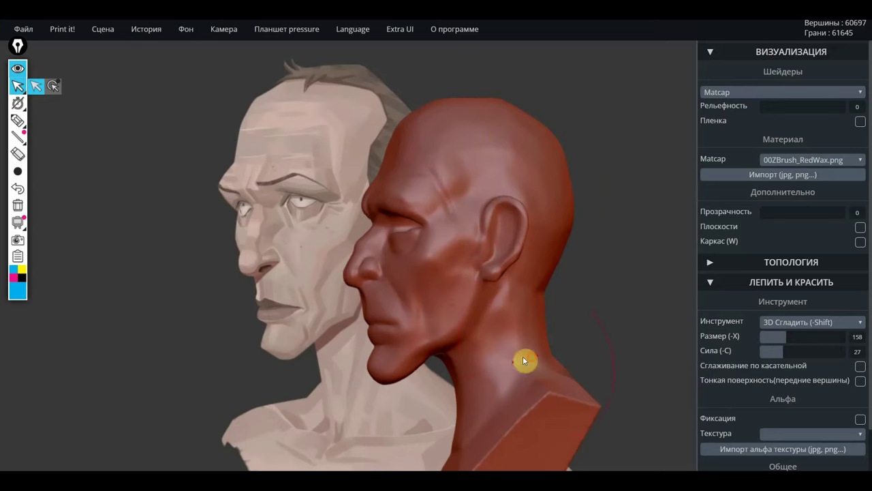
key(shift)
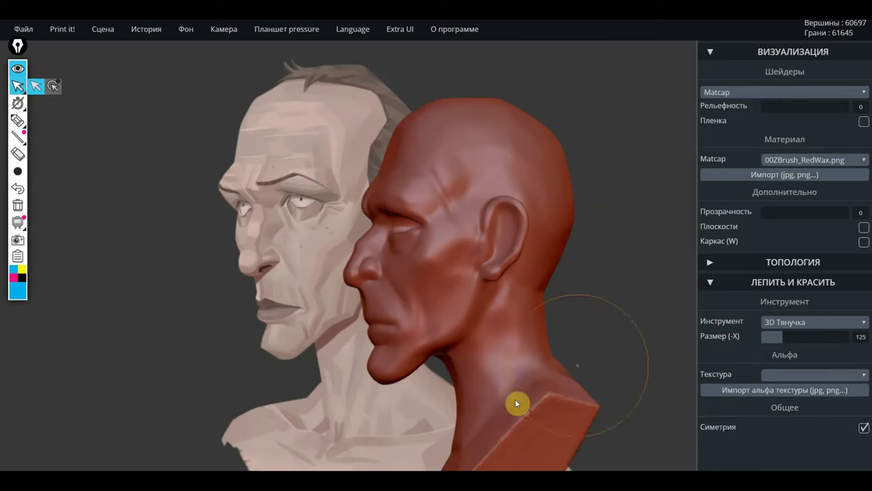
Turn the head to face front and shrink the pulling brush to size 80
drag(515, 399, 756, 321)
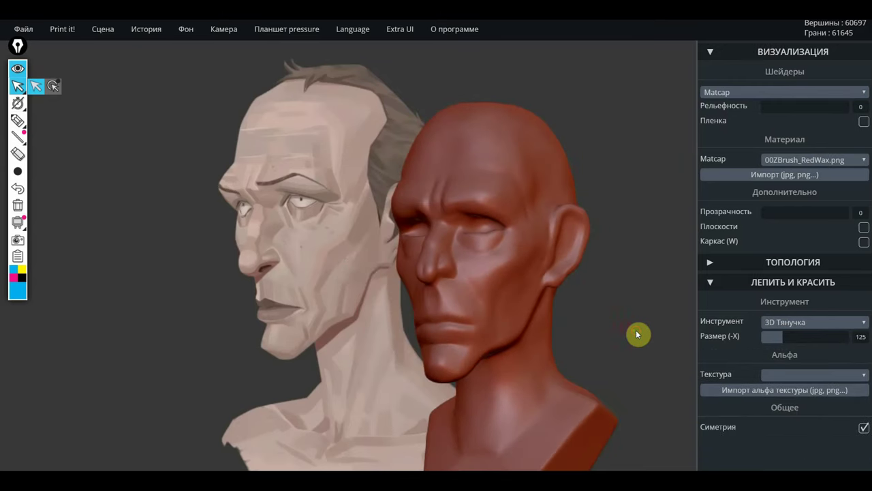
mouse_move(637, 334)
mouse_down()
mouse_move(654, 345)
mouse_move(576, 331)
mouse_up()
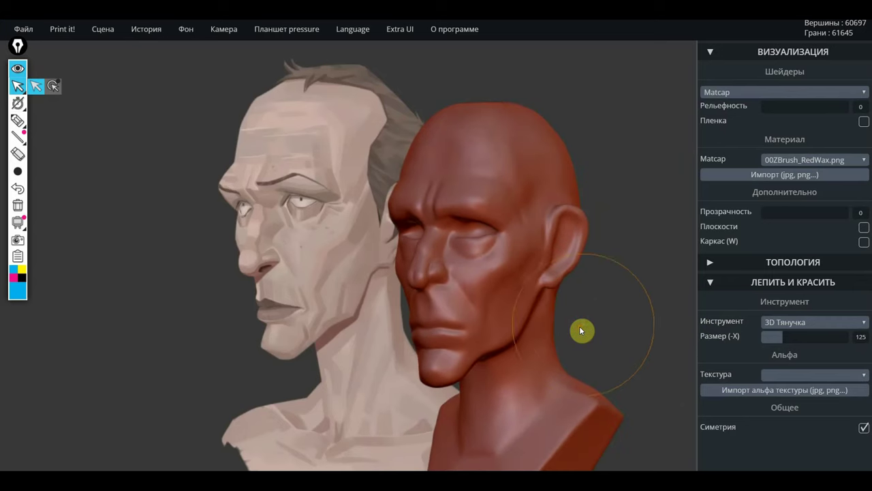
click(801, 323)
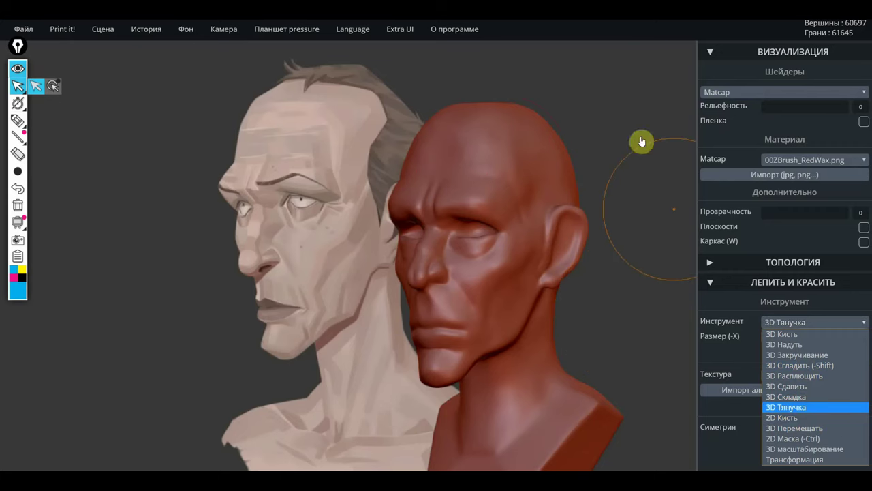
click(644, 367)
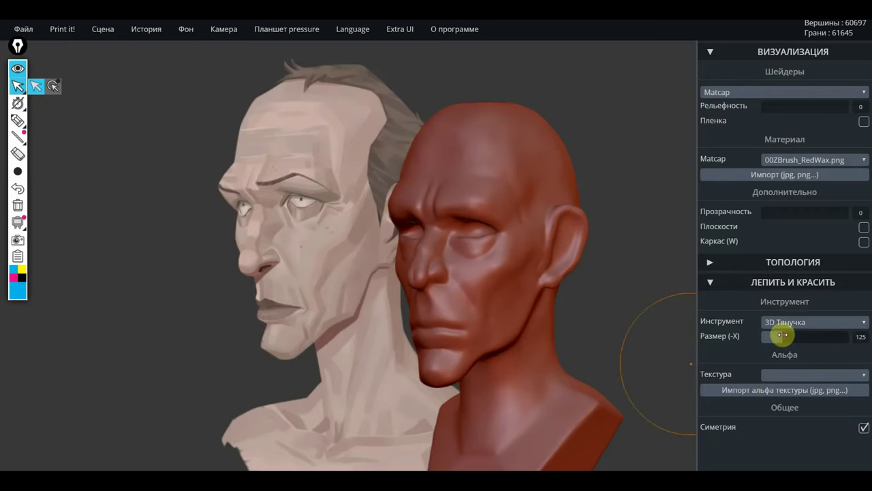
drag(791, 336, 768, 336)
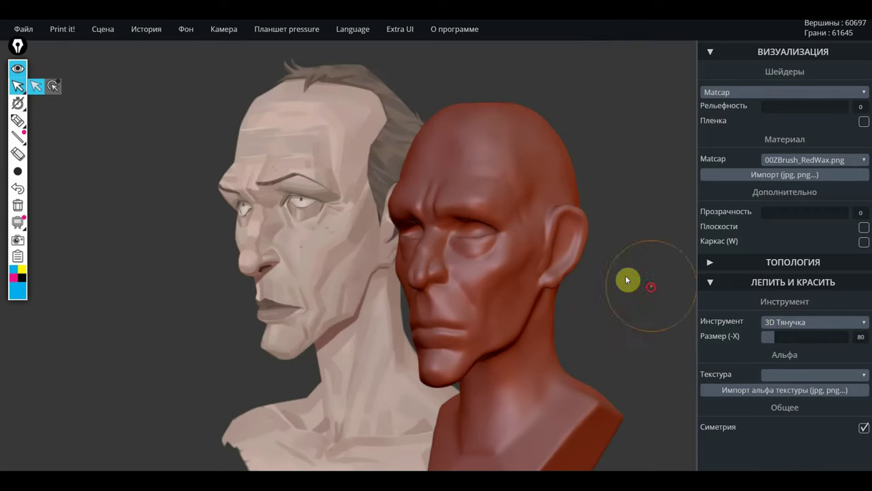
key(ctrl+z)
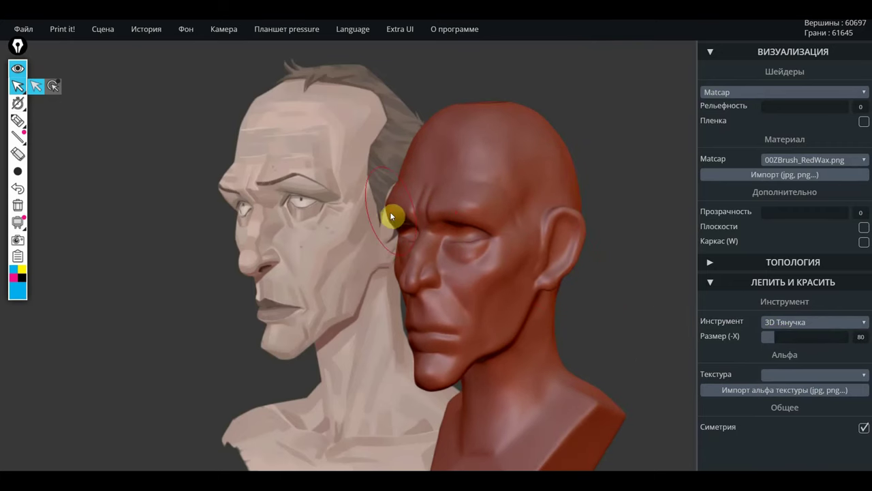
Pull out the brow ridge, the eye area and the cheek below the eye
drag(387, 212, 390, 219)
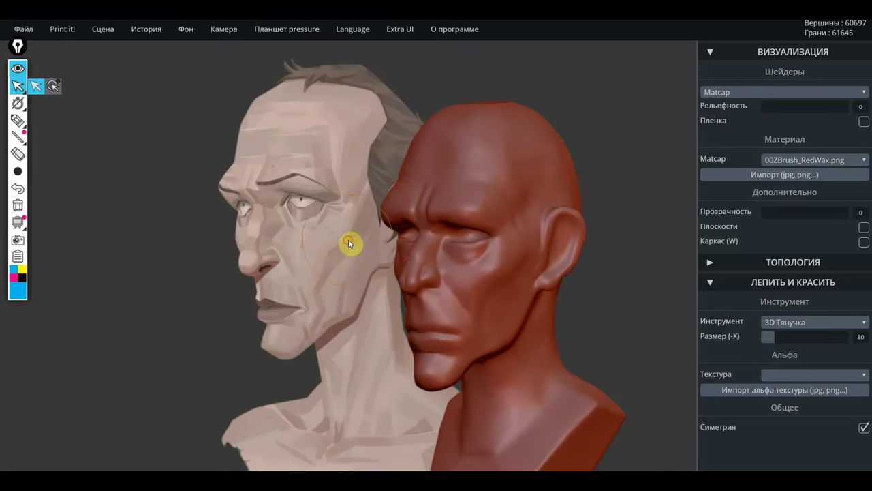
drag(348, 239, 629, 246)
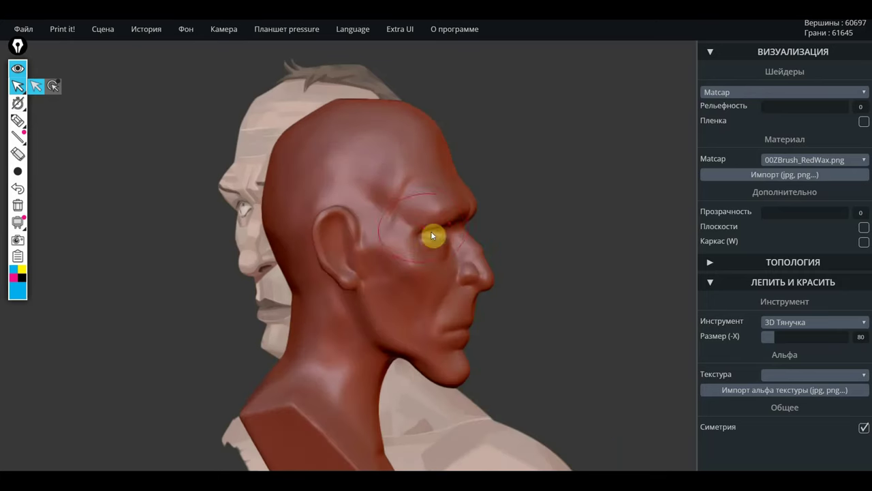
drag(432, 236, 424, 244)
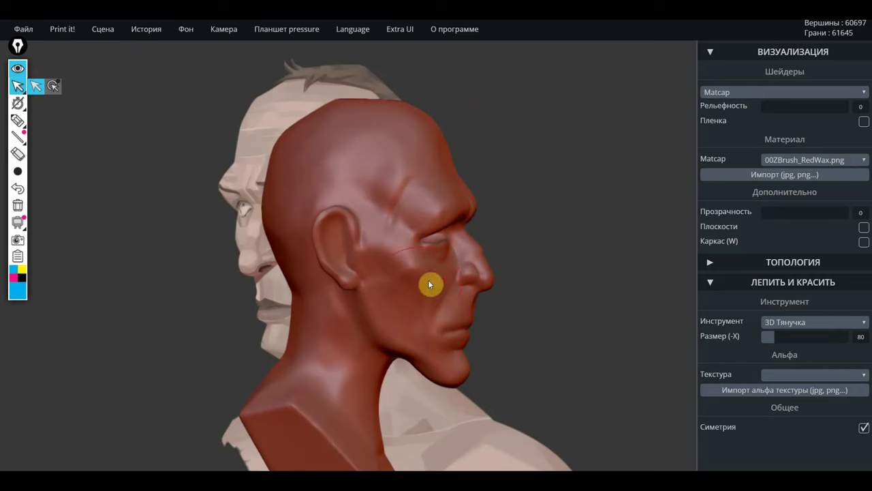
drag(601, 287, 330, 284)
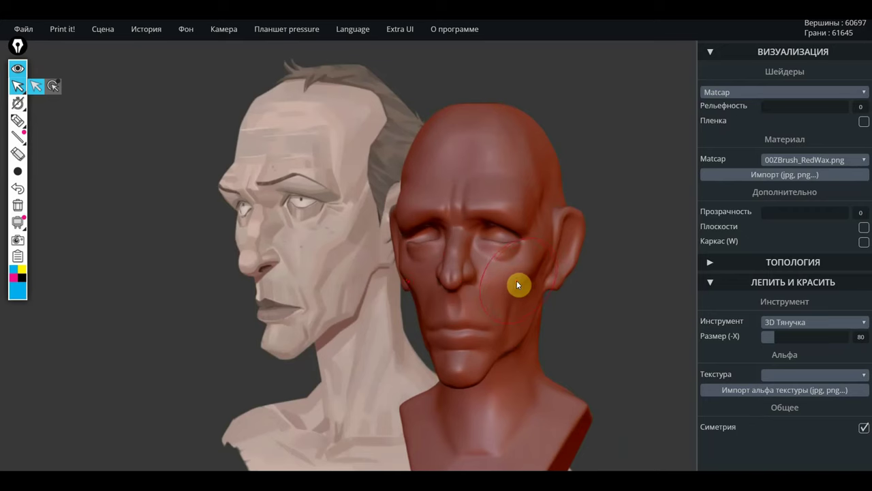
drag(525, 288, 529, 289)
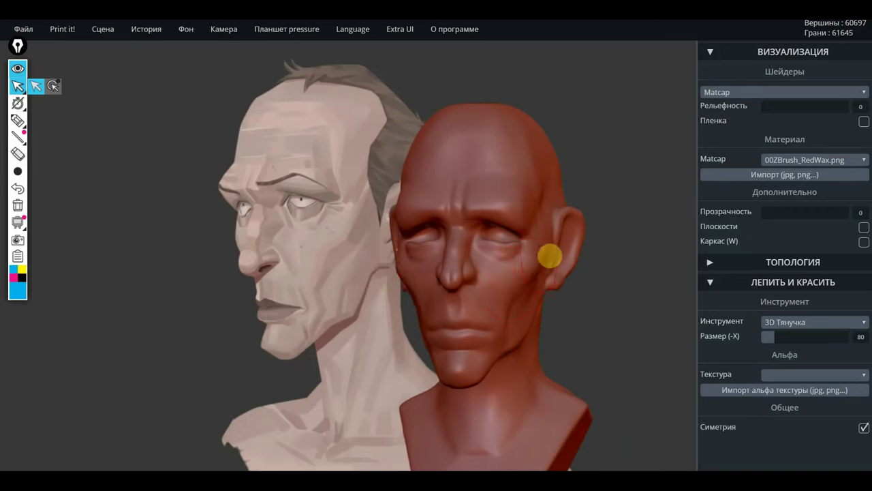
drag(598, 330, 500, 317)
drag(622, 326, 579, 333)
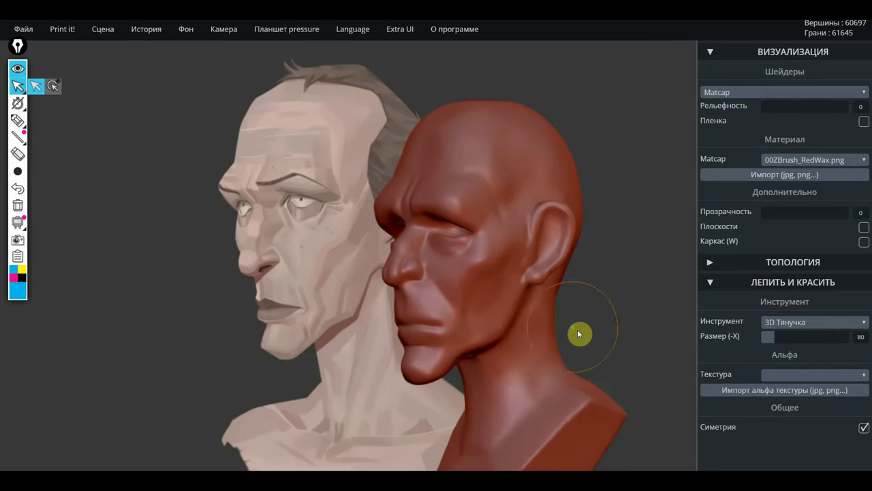
click(811, 333)
click(801, 334)
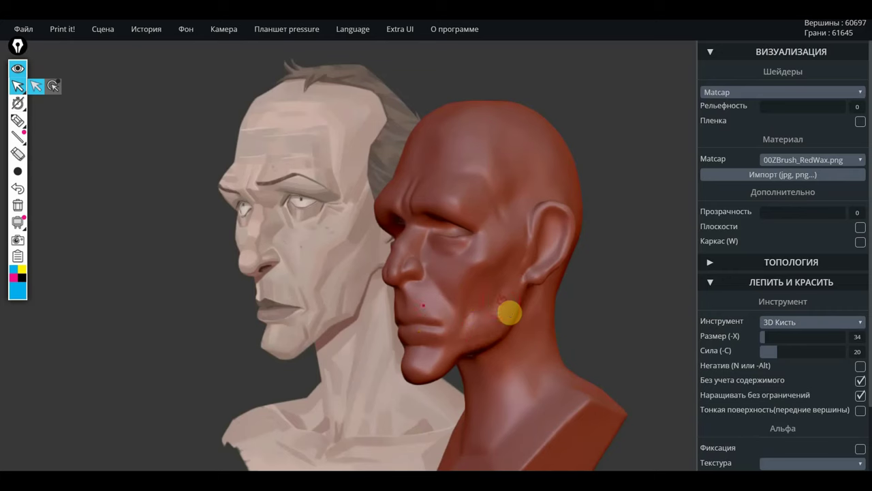
Shift-smooth the jaw and cheek bumps, shrinking the smoothing brush to size 56
mouse_move(481, 333)
shift+mouse_down()
mouse_move(510, 282)
mouse_move(485, 318)
shift+mouse_up()
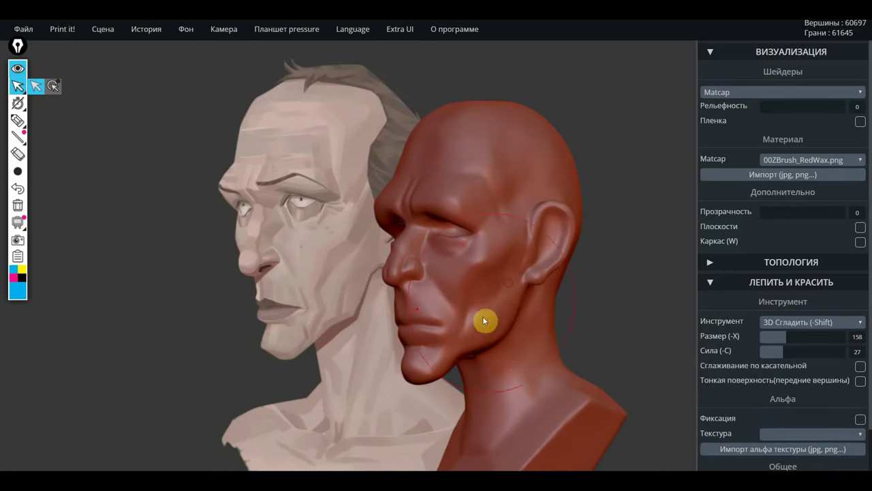
click(790, 334)
drag(789, 334, 766, 336)
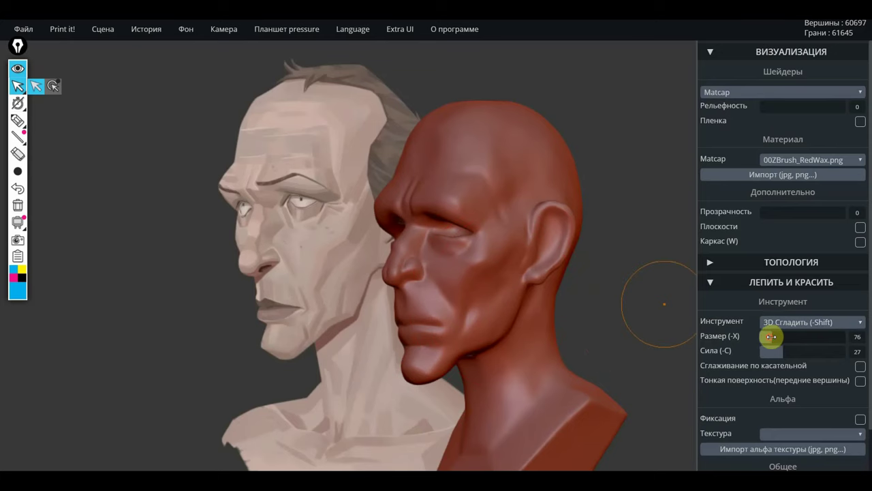
mouse_move(486, 325)
shift+mouse_down()
mouse_move(495, 311)
mouse_move(490, 263)
mouse_move(472, 267)
mouse_move(487, 249)
shift+mouse_up()
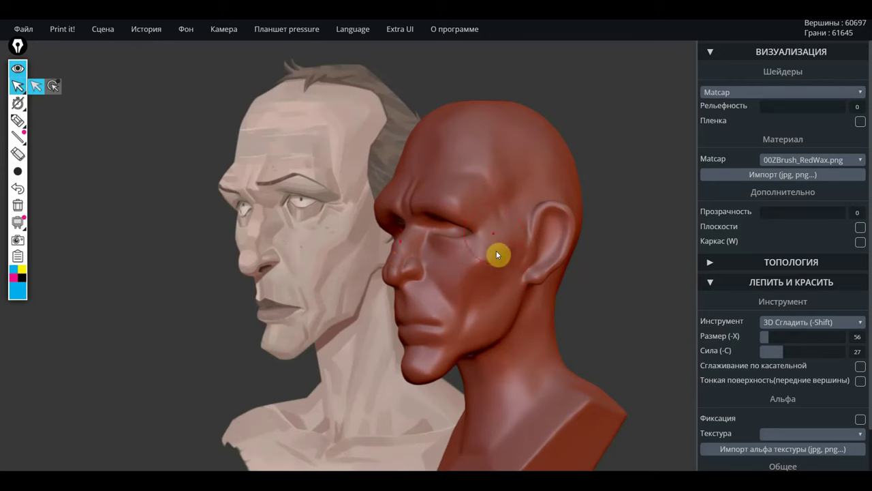
mouse_move(590, 274)
mouse_down()
mouse_move(627, 267)
mouse_move(732, 270)
mouse_move(623, 287)
mouse_move(707, 290)
mouse_up()
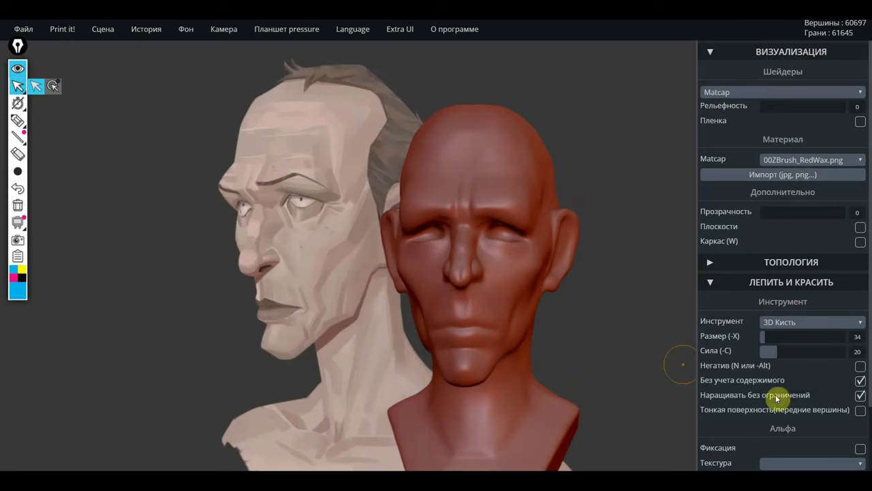
click(799, 321)
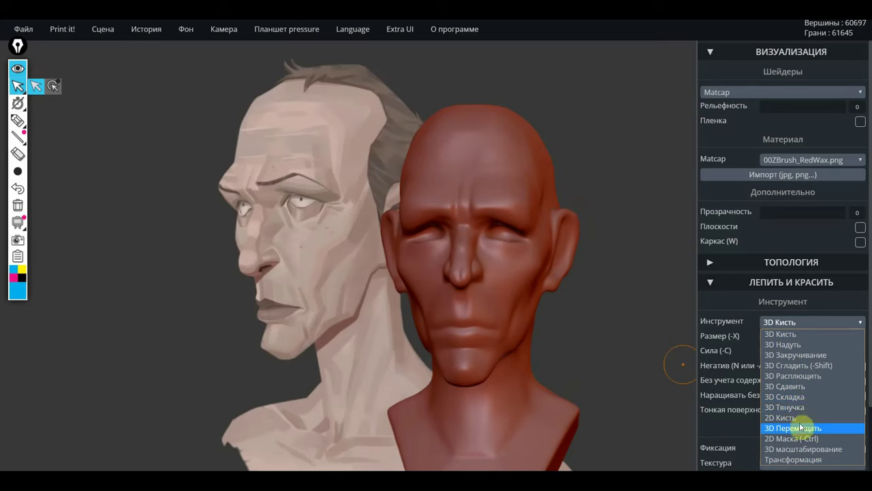
click(790, 386)
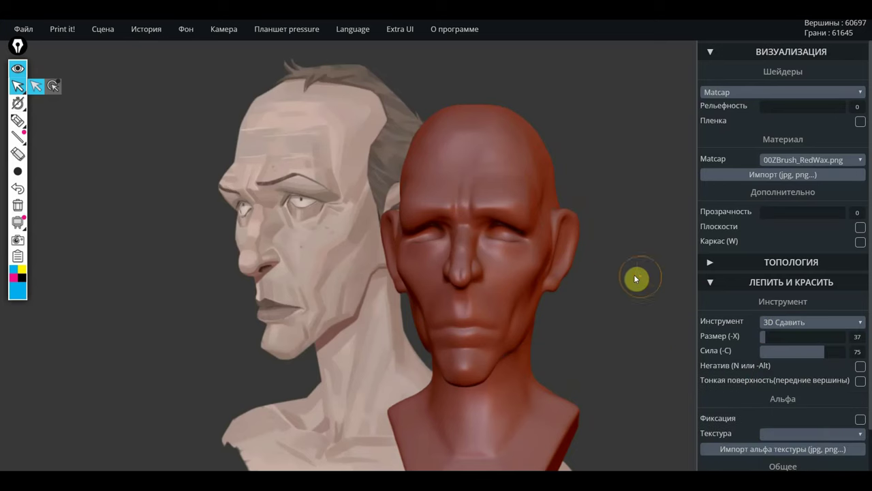
mouse_move(660, 289)
alt+mouse_down()
mouse_move(463, 259)
mouse_move(543, 441)
alt+mouse_up()
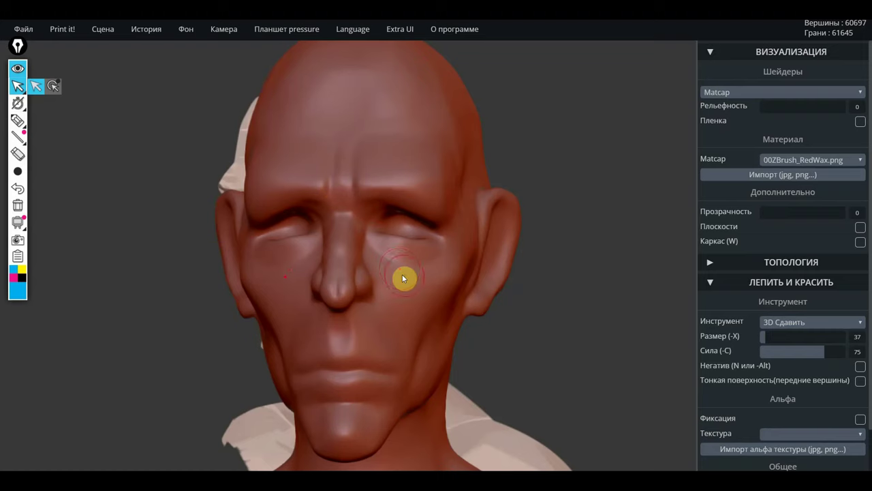
right_drag(402, 278, 421, 332)
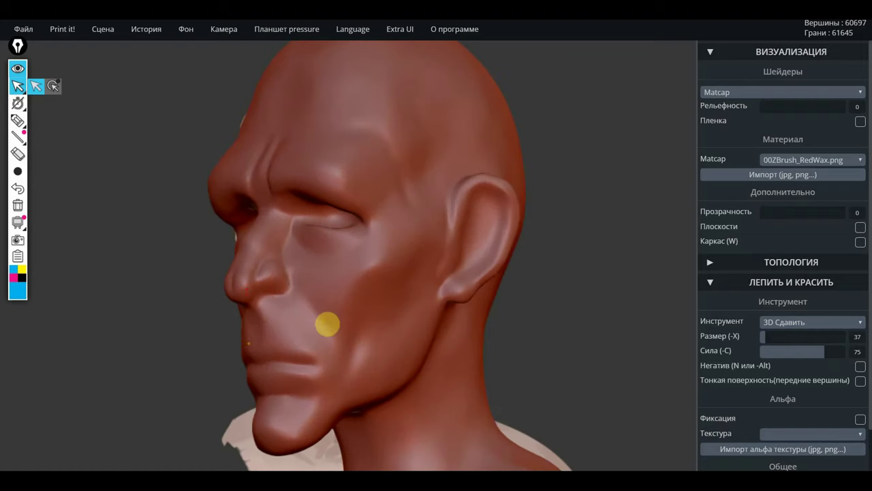
mouse_move(584, 368)
alt+right_down()
mouse_move(330, 318)
mouse_move(399, 295)
alt+right_up()
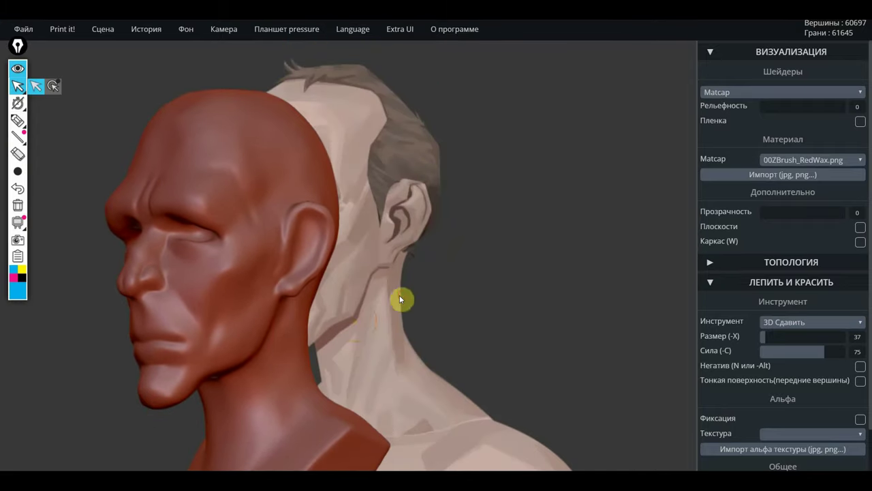
right_drag(490, 336, 455, 328)
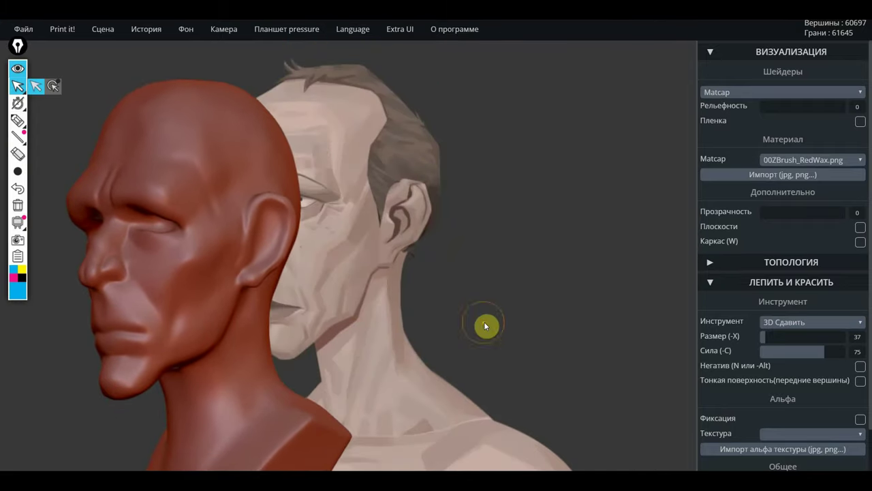
click(806, 322)
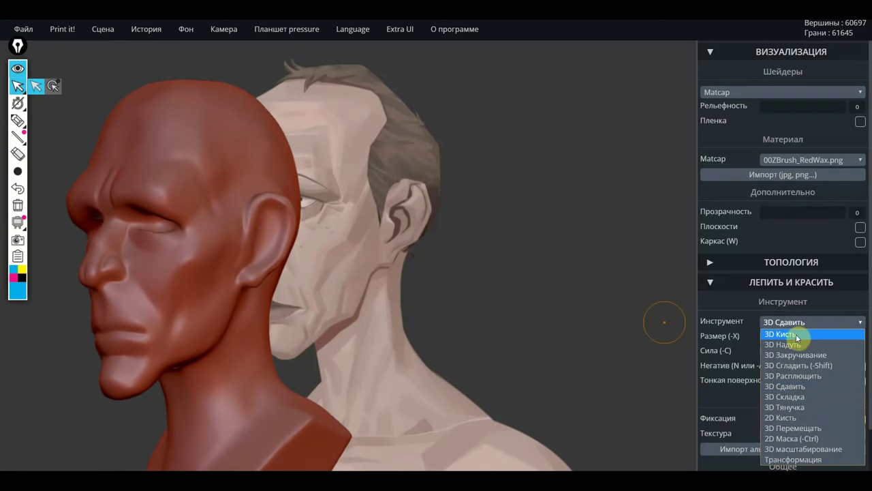
Switch to 3D Кисть, turn the face toward the viewer, and build up the jaw under the chin
click(800, 334)
mouse_move(406, 300)
right_down()
mouse_move(317, 297)
mouse_move(292, 310)
mouse_move(606, 321)
mouse_move(675, 356)
right_up()
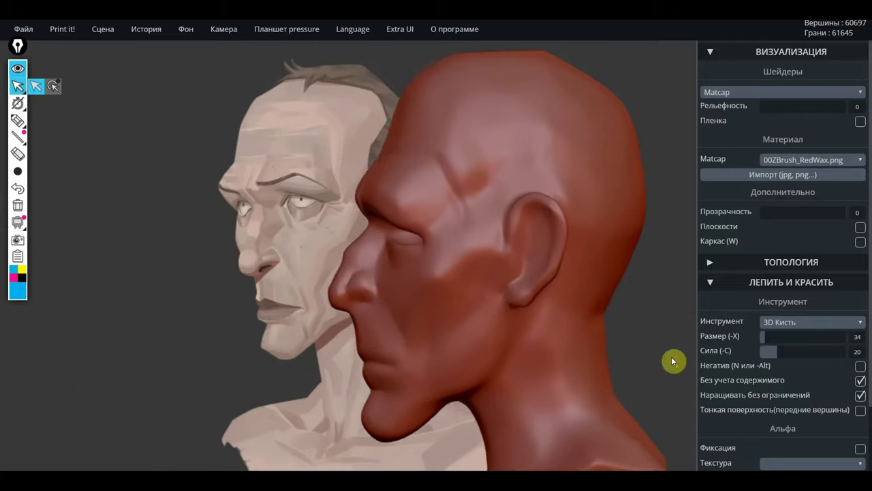
scroll(234, 314, up, 3)
mouse_move(280, 322)
right_down()
mouse_move(303, 313)
mouse_move(317, 281)
right_up()
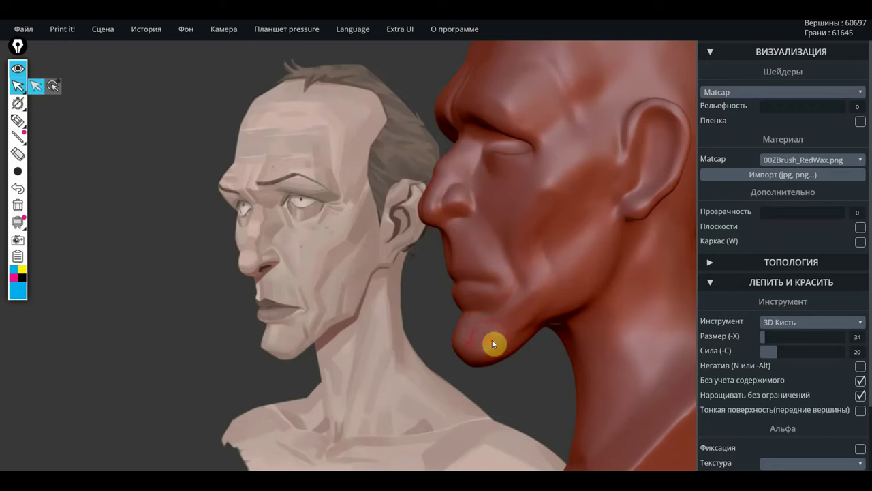
drag(537, 375, 579, 334)
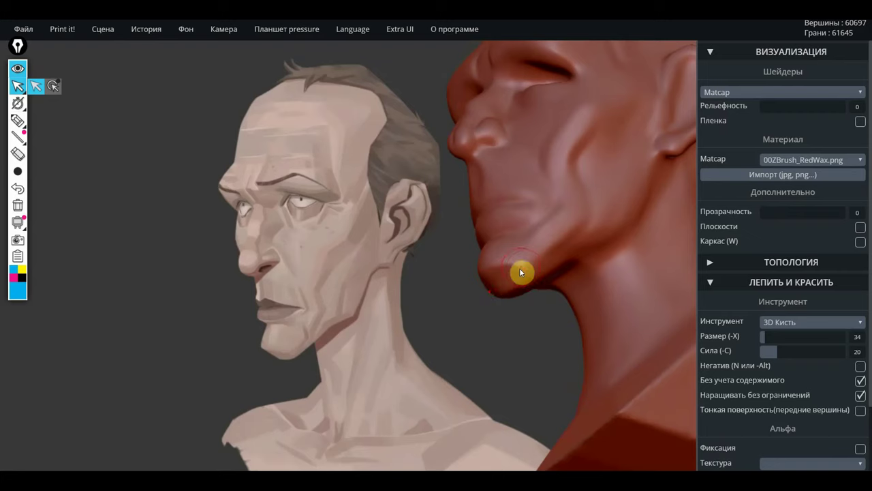
mouse_move(522, 305)
mouse_down()
mouse_move(495, 381)
mouse_move(485, 378)
mouse_move(502, 338)
mouse_up()
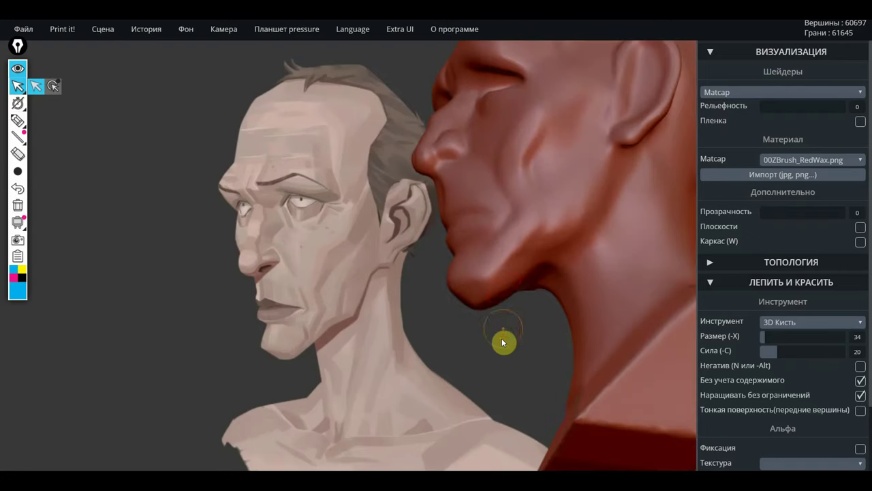
mouse_move(506, 282)
mouse_down()
mouse_move(537, 238)
mouse_move(516, 253)
mouse_up()
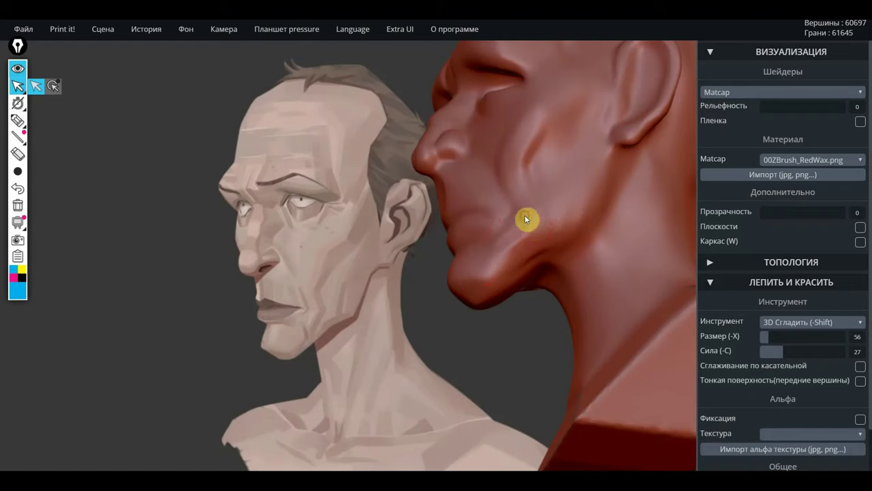
Shift-smooth the cheek and build up the chin along the jawline
mouse_move(512, 320)
mouse_down()
mouse_move(516, 350)
mouse_move(539, 327)
mouse_up()
key(shift)
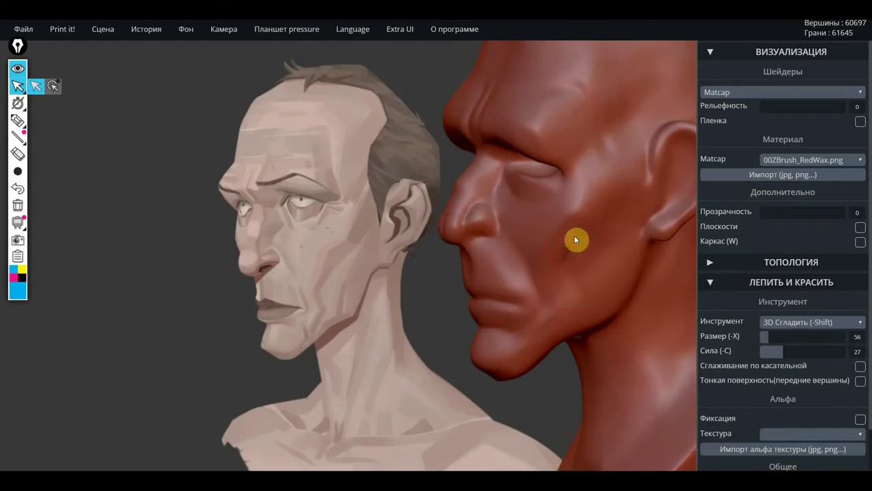
shift+drag(576, 259, 576, 264)
drag(507, 375, 544, 356)
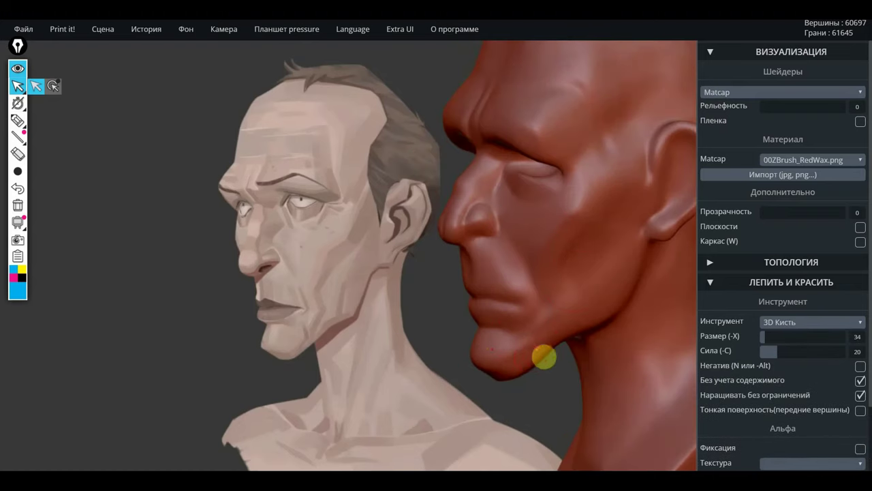
drag(531, 388, 593, 374)
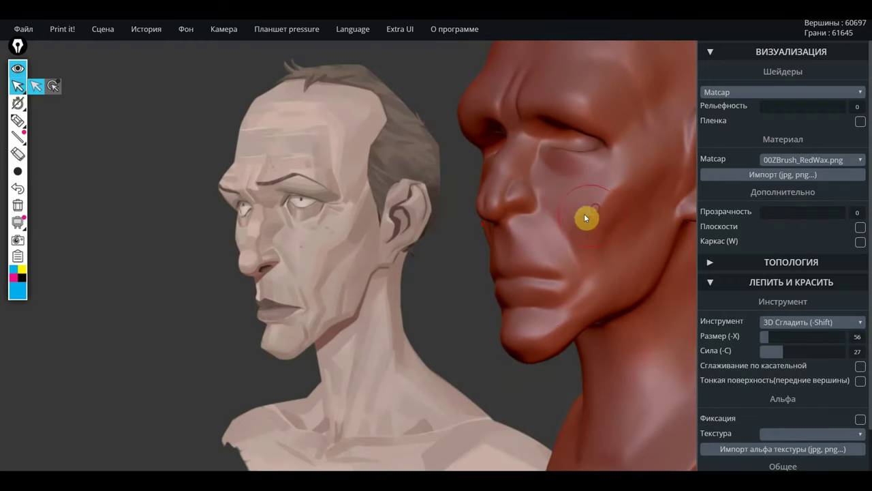
drag(563, 397, 415, 398)
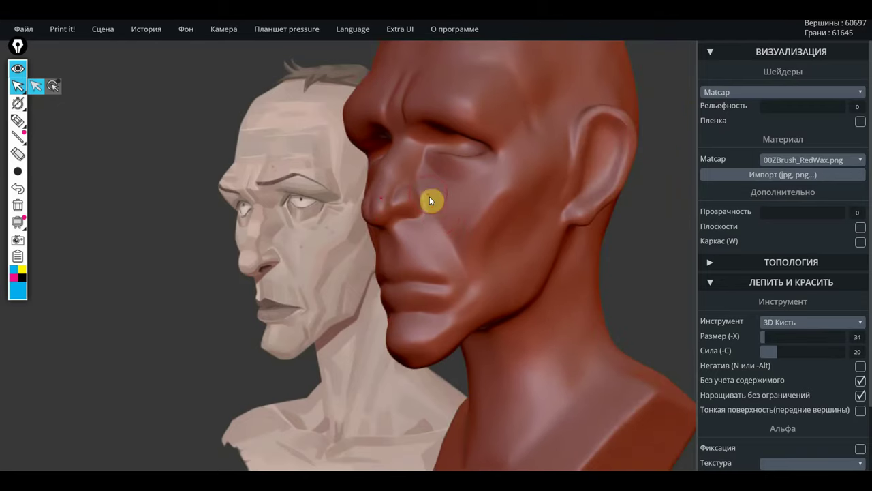
Enlarge the 3D brush to size 43 and carve a diagonal crease into the cheek
drag(763, 335, 765, 335)
drag(453, 219, 468, 232)
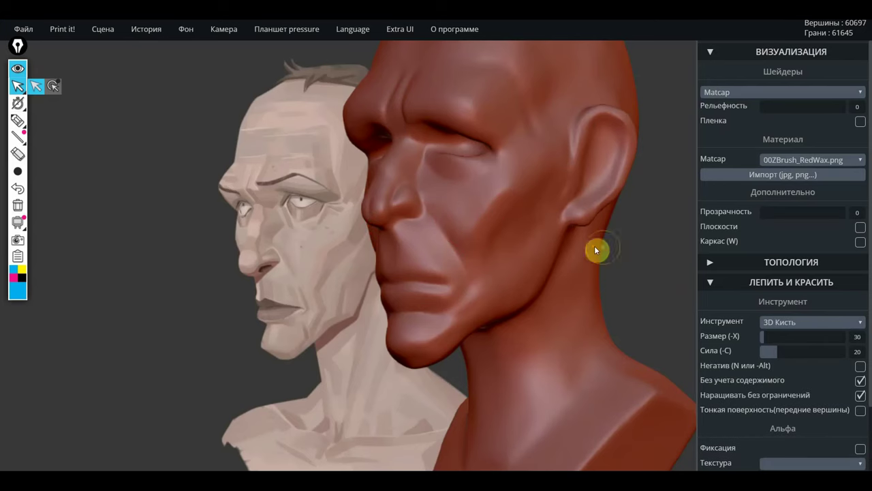
drag(639, 259, 695, 259)
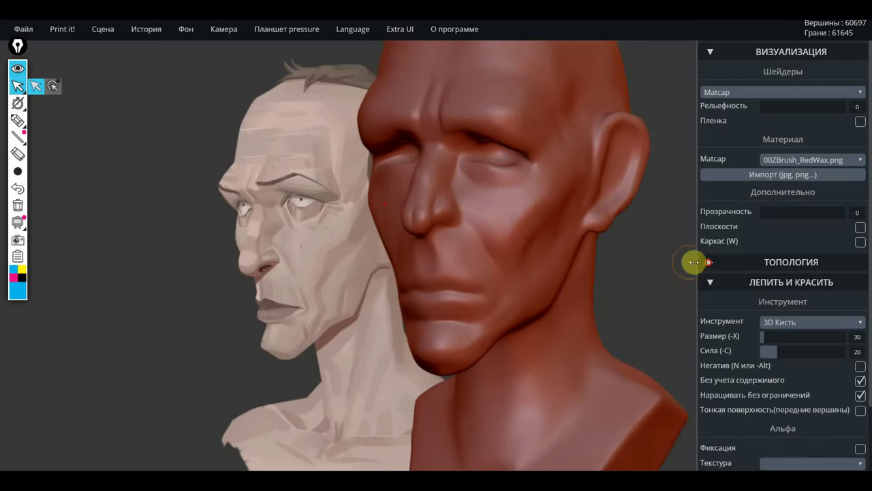
Smooth and soften the new crease on the cheek below the eye
key(n)
key(shift)
mouse_move(489, 209)
mouse_down()
mouse_move(506, 202)
mouse_move(496, 229)
mouse_up()
key(alt)
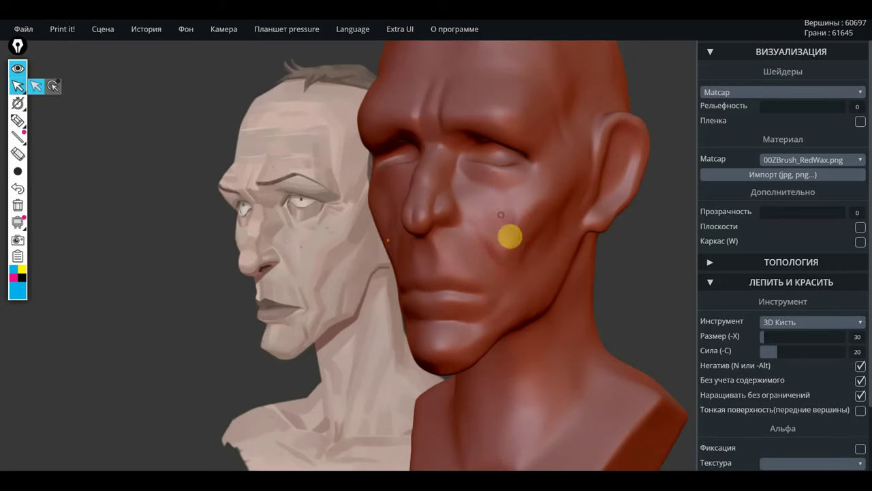
mouse_move(506, 239)
shift+mouse_down()
mouse_move(495, 211)
mouse_move(505, 216)
mouse_move(511, 263)
shift+mouse_up()
drag(608, 292, 527, 282)
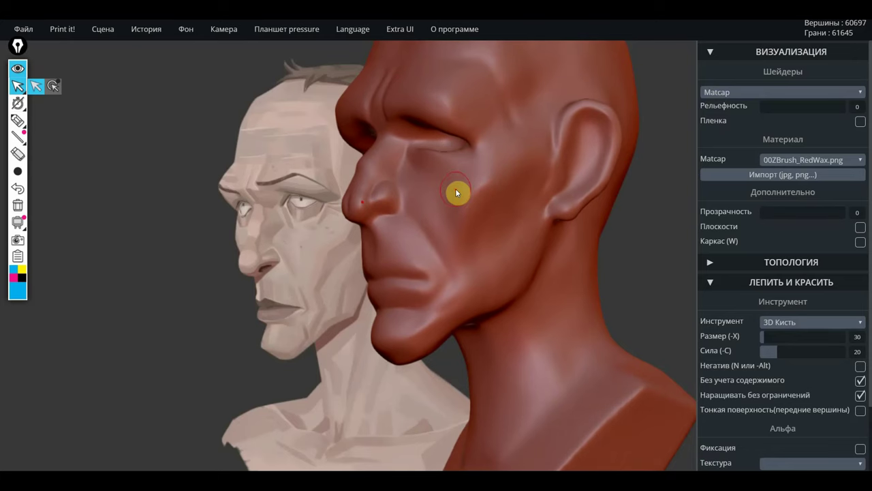
mouse_move(451, 185)
mouse_down()
mouse_move(520, 185)
mouse_move(536, 165)
mouse_move(515, 148)
mouse_move(536, 175)
mouse_move(481, 215)
mouse_move(460, 217)
mouse_move(454, 290)
mouse_move(470, 268)
mouse_move(456, 262)
mouse_move(465, 263)
mouse_move(470, 218)
mouse_move(440, 203)
mouse_move(493, 173)
mouse_move(457, 202)
mouse_move(464, 238)
mouse_move(484, 226)
mouse_move(521, 197)
mouse_move(516, 137)
mouse_move(475, 192)
mouse_move(497, 166)
mouse_up()
mouse_move(193, 255)
mouse_down()
mouse_move(155, 259)
mouse_move(276, 276)
mouse_move(343, 253)
mouse_move(335, 255)
mouse_up()
Zoom in on the mouth, keep 3D Кисть selected and reduce its size to 24
click(457, 299)
scroll(503, 291, up, 2)
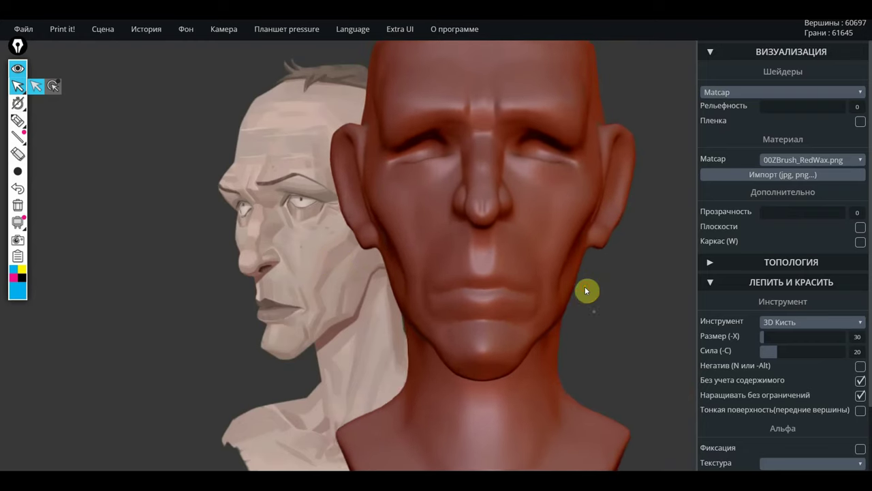
scroll(632, 395, up, 2)
scroll(575, 284, up, 1)
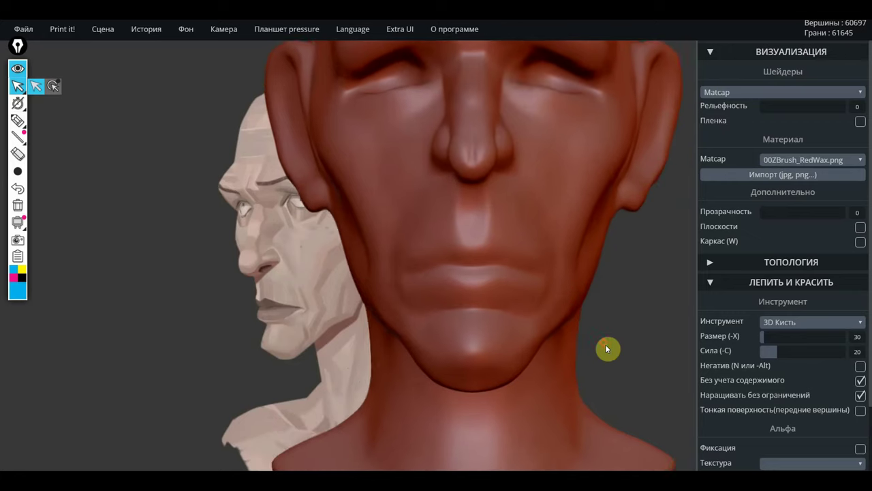
click(793, 323)
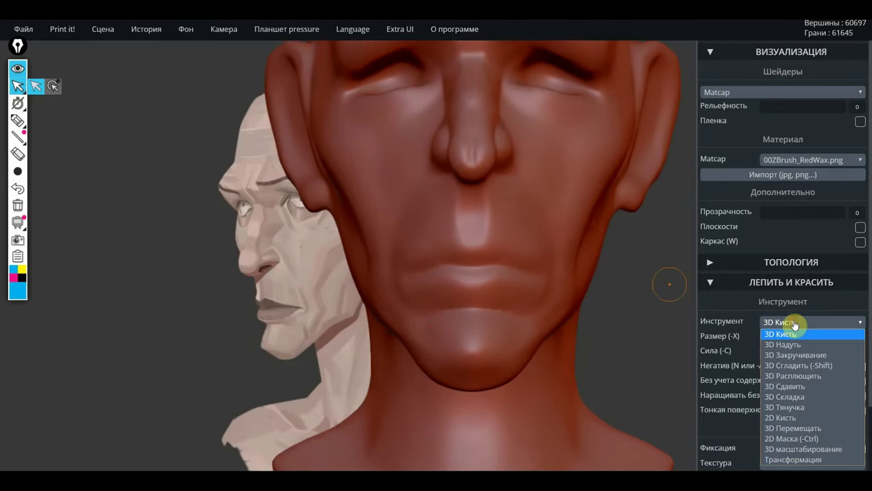
click(657, 326)
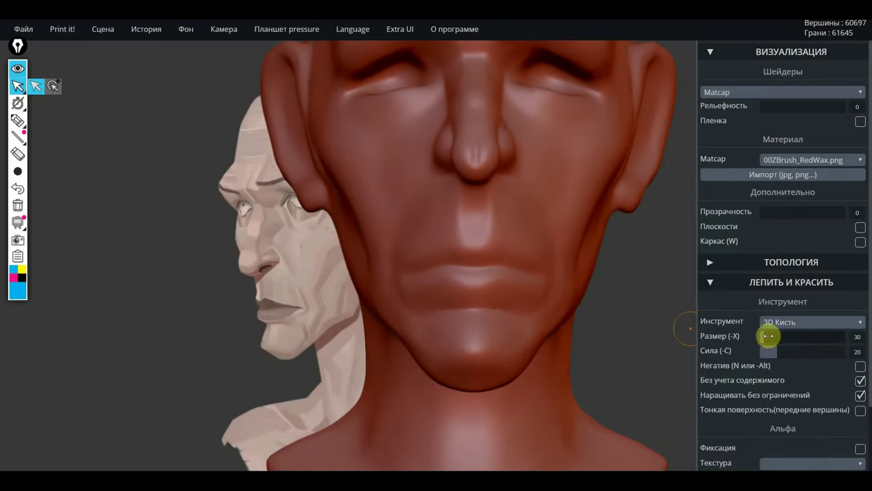
drag(769, 335, 762, 336)
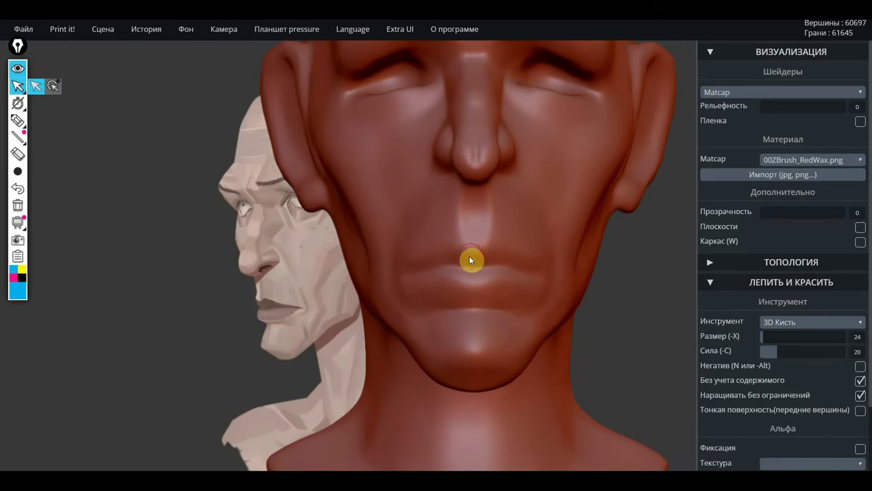
Sculpt the upper lip and reshape the lower lip
drag(469, 257, 452, 254)
mouse_move(477, 283)
mouse_down()
mouse_move(430, 284)
mouse_move(470, 282)
mouse_move(468, 275)
mouse_move(438, 288)
mouse_move(430, 282)
mouse_up()
mouse_move(613, 315)
right_down()
mouse_move(576, 332)
mouse_move(525, 335)
mouse_move(572, 323)
right_up()
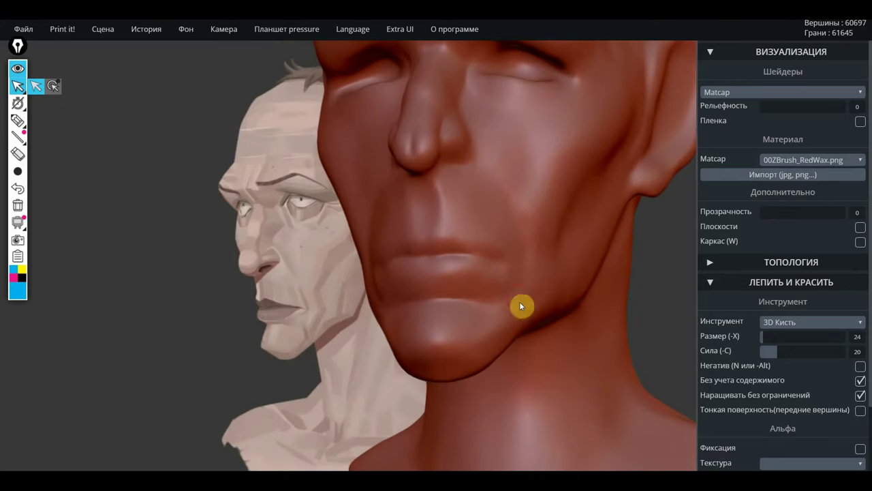
Carve along the lower lip, reshape the chin and deepen the crease beneath the lip
key(n)
key(n)
mouse_move(492, 314)
mouse_down()
mouse_move(420, 306)
mouse_move(491, 308)
mouse_move(427, 303)
mouse_move(452, 303)
mouse_move(438, 311)
mouse_move(483, 325)
mouse_up()
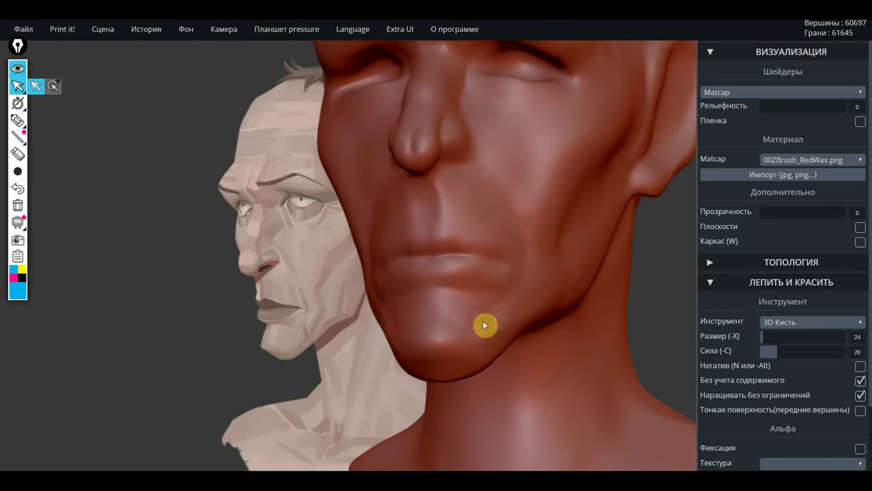
mouse_move(422, 308)
mouse_down()
mouse_move(464, 327)
mouse_move(483, 318)
mouse_up()
mouse_move(509, 273)
mouse_down()
mouse_move(449, 291)
mouse_move(504, 290)
mouse_move(473, 282)
mouse_move(494, 274)
mouse_move(452, 296)
mouse_move(409, 294)
mouse_up()
Re-sculpt the lower lip and smooth its corner, checking from the side
key(n)
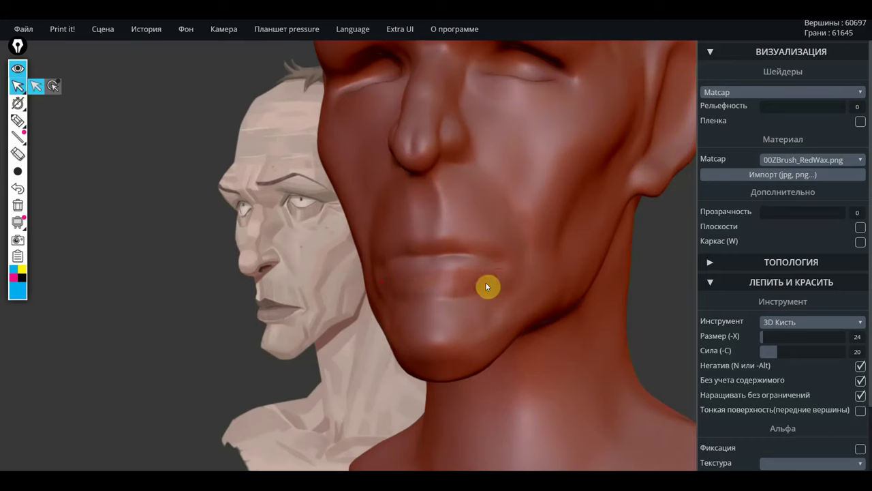
mouse_move(486, 286)
mouse_down()
mouse_move(415, 300)
mouse_move(510, 286)
mouse_move(486, 275)
mouse_move(418, 284)
mouse_move(468, 268)
mouse_move(500, 278)
mouse_move(473, 292)
mouse_move(525, 280)
mouse_up()
key(n)
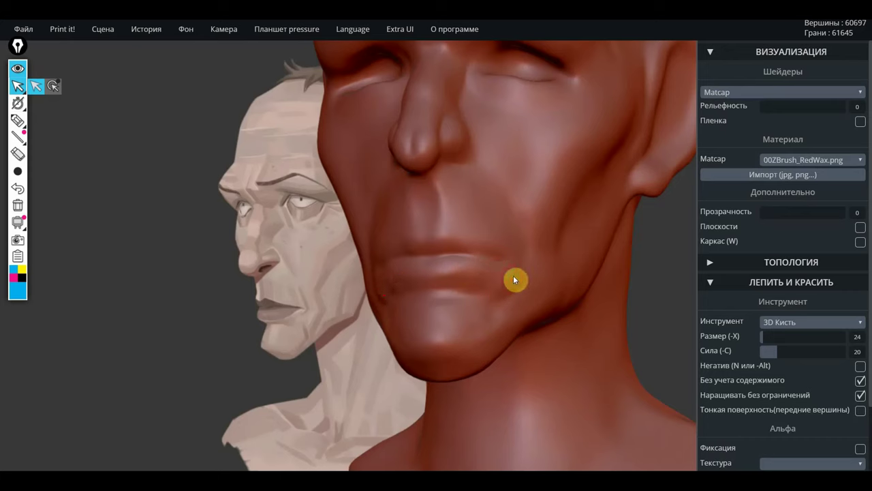
key(n)
key(n)
mouse_move(511, 271)
shift+mouse_down()
mouse_move(499, 289)
mouse_move(434, 284)
shift+mouse_up()
drag(321, 310, 158, 339)
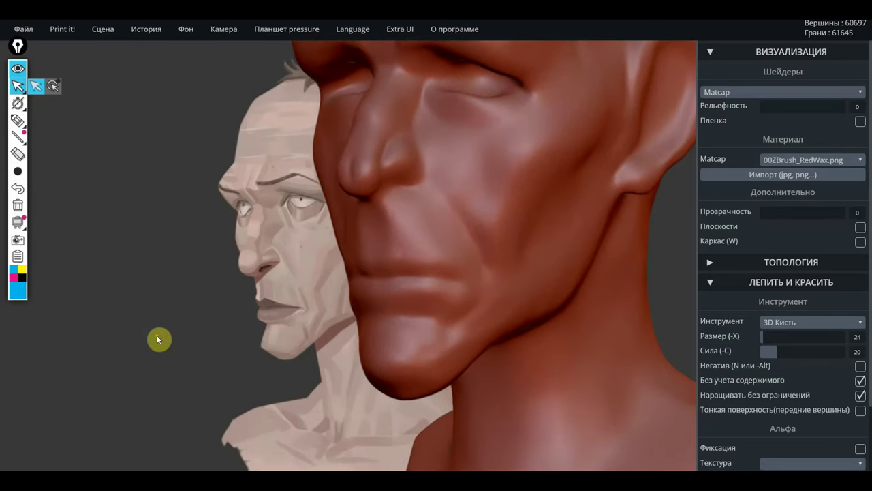
mouse_move(156, 334)
mouse_down()
mouse_move(99, 338)
mouse_move(129, 336)
mouse_up()
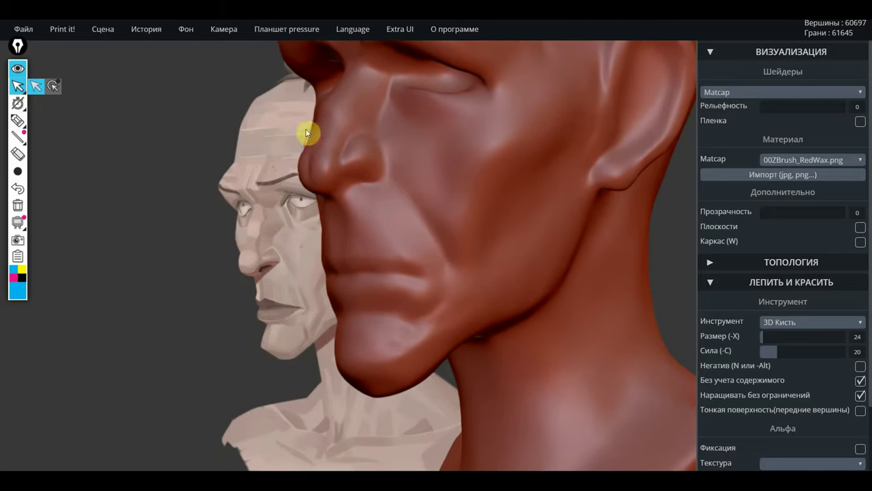
Raise the brush strength, then sculpt the cheek beside the mouth and smooth beside the nostril
drag(775, 349, 768, 336)
key(n)
mouse_move(379, 223)
mouse_down()
mouse_move(405, 232)
mouse_move(429, 259)
mouse_up()
drag(387, 210, 375, 208)
key(1)
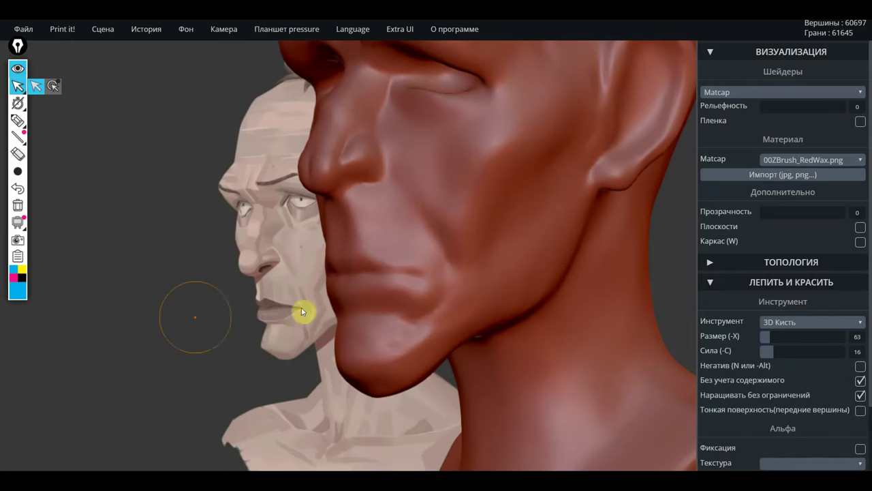
mouse_move(304, 311)
mouse_down()
mouse_move(203, 317)
mouse_move(259, 307)
mouse_move(304, 315)
mouse_up()
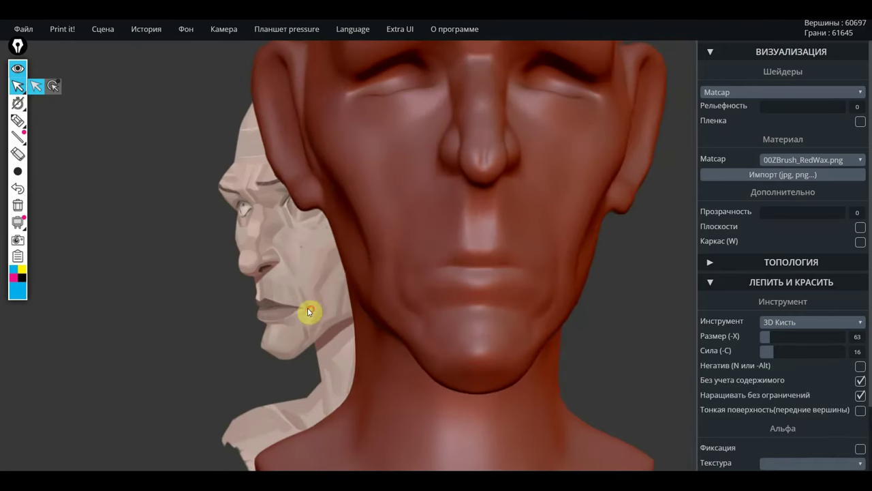
View the whole bust from the front and shrink the 3D brush from 63 to 34
key(n)
scroll(593, 351, down, 3)
right_drag(552, 220, 556, 302)
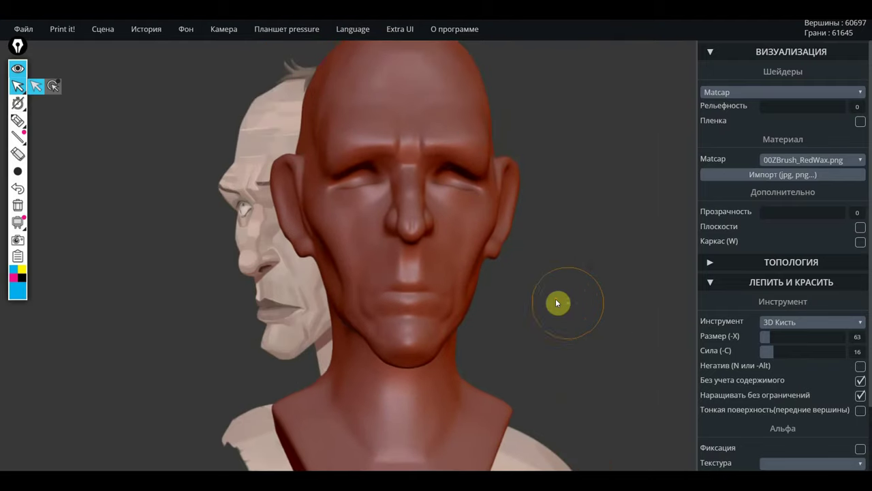
key(n)
scroll(590, 301, up, 2)
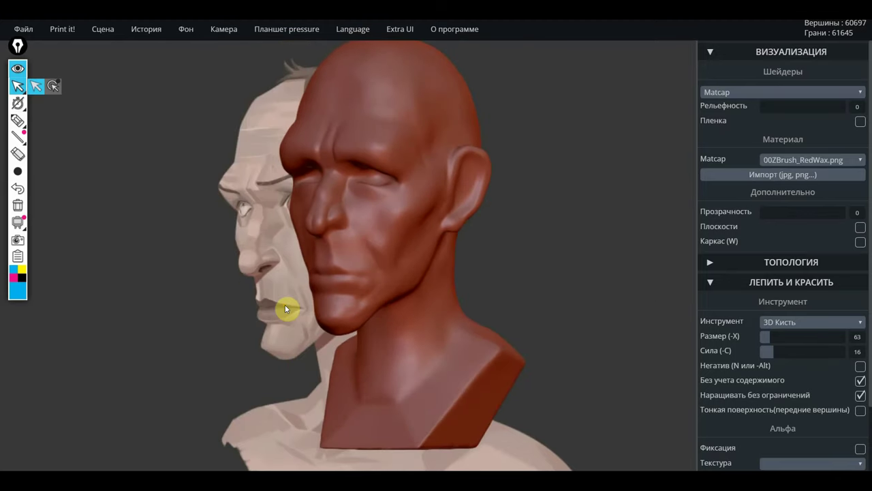
mouse_move(522, 250)
mouse_down()
mouse_move(584, 321)
mouse_move(638, 262)
mouse_up()
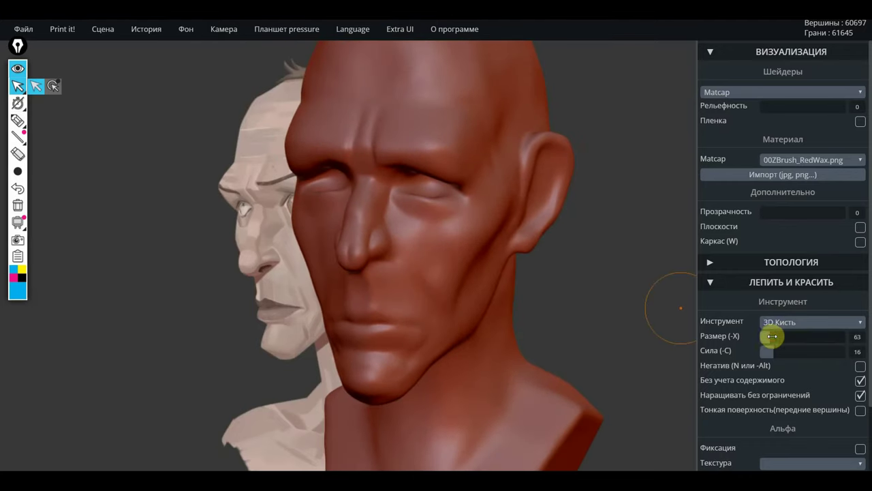
drag(775, 335, 762, 336)
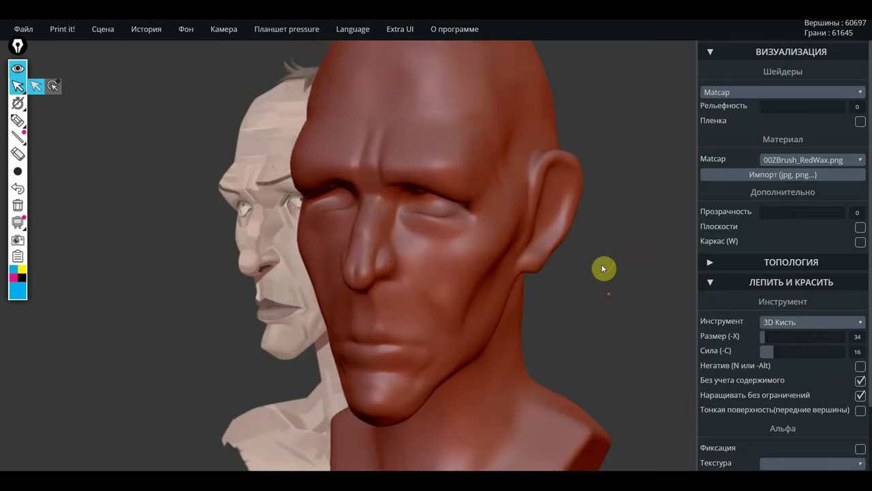
drag(604, 269, 631, 409)
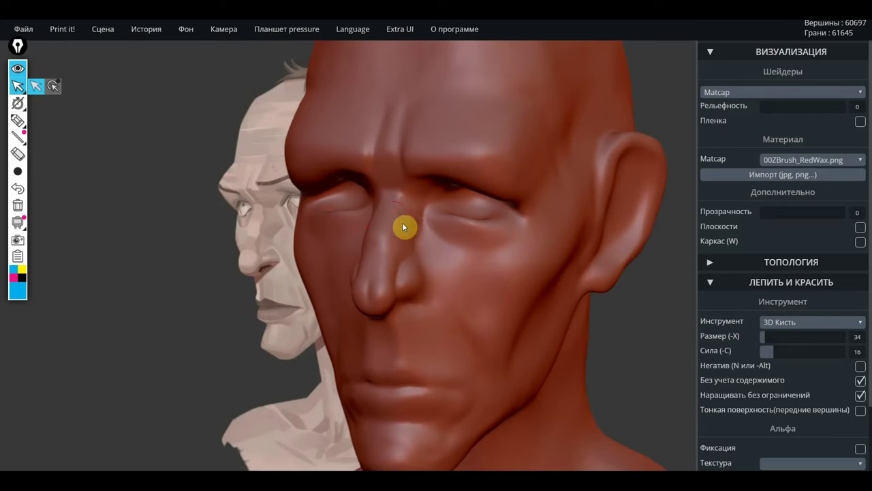
drag(407, 230, 416, 244)
drag(423, 199, 422, 208)
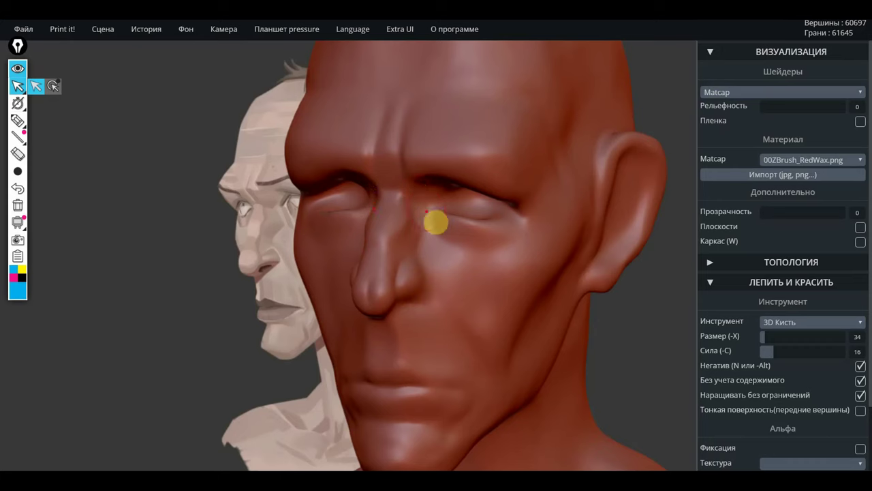
mouse_move(433, 232)
mouse_down()
mouse_move(449, 257)
mouse_move(488, 280)
mouse_move(464, 286)
mouse_up()
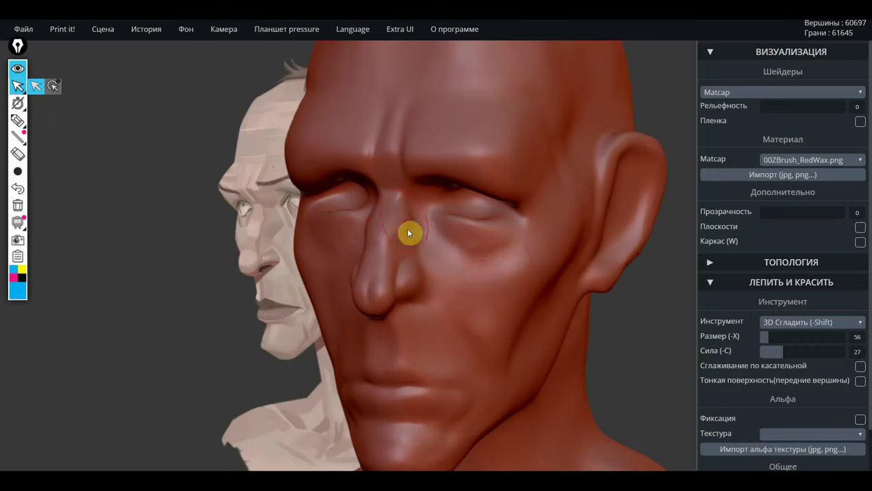
shift+drag(426, 255, 411, 268)
right_drag(386, 274, 256, 289)
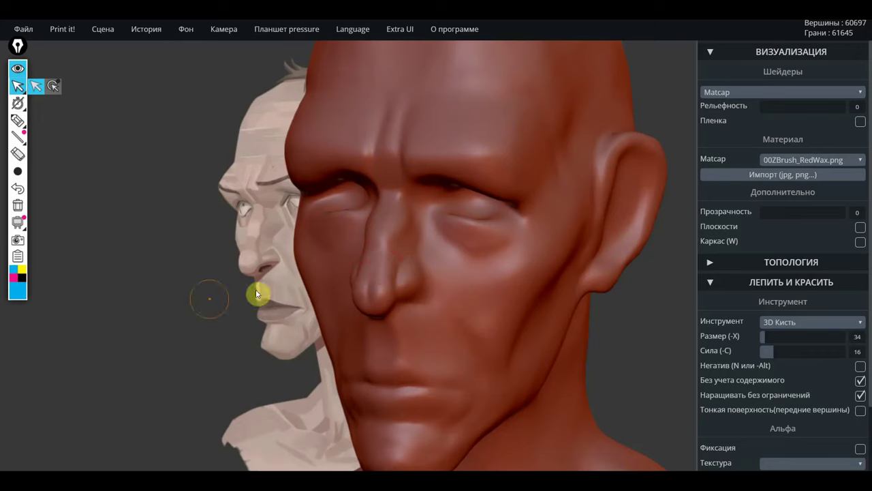
right_drag(114, 306, 143, 288)
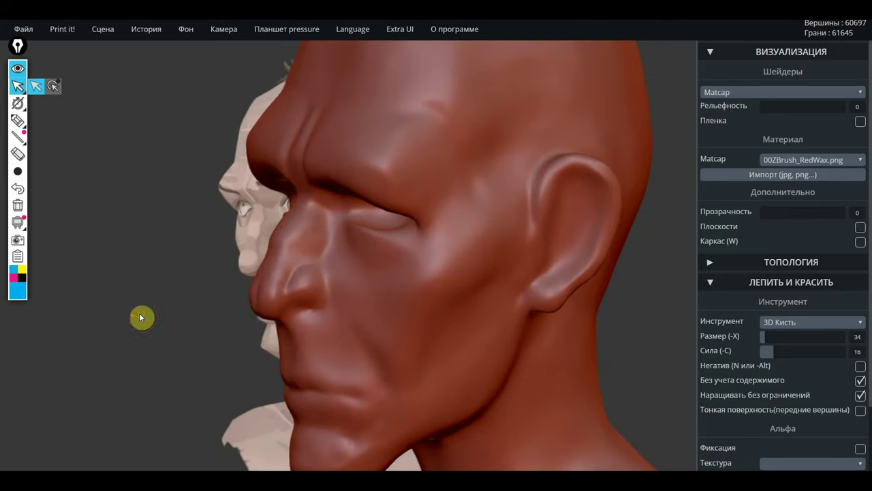
mouse_move(140, 315)
right_down()
mouse_move(249, 309)
mouse_move(273, 286)
right_up()
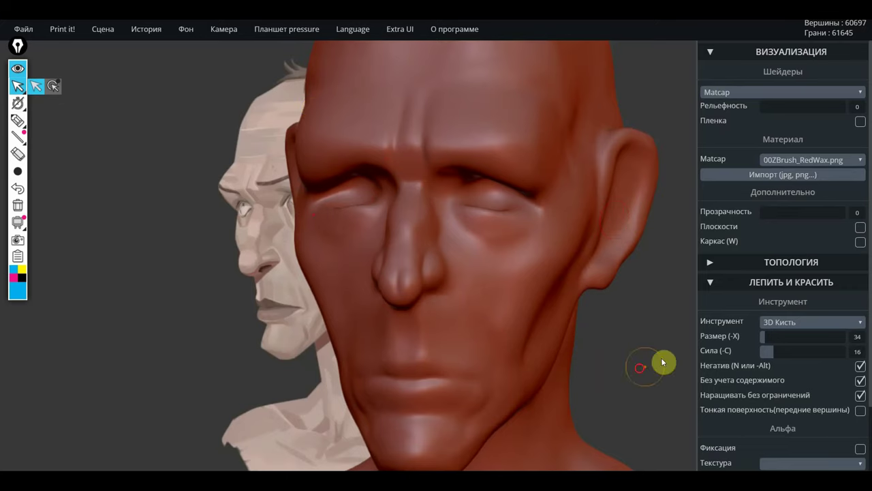
right_drag(662, 360, 605, 269)
right_drag(597, 338, 543, 333)
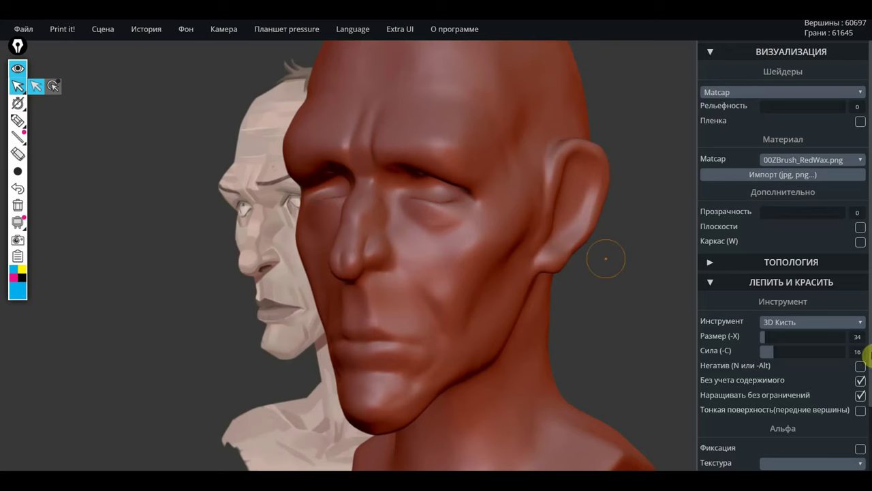
Switch to 3D Тянучка and pull the jaw outline outward
click(806, 319)
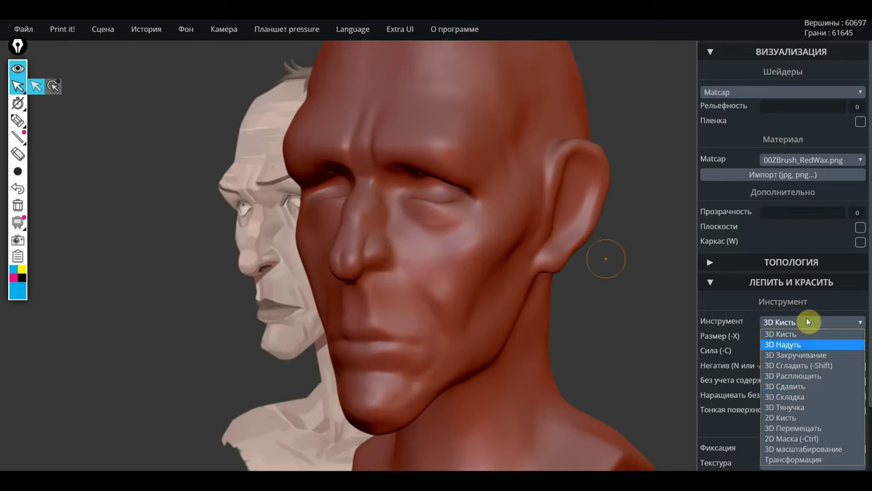
click(794, 407)
mouse_move(327, 365)
mouse_down()
mouse_move(346, 377)
mouse_move(263, 384)
mouse_move(307, 385)
mouse_up()
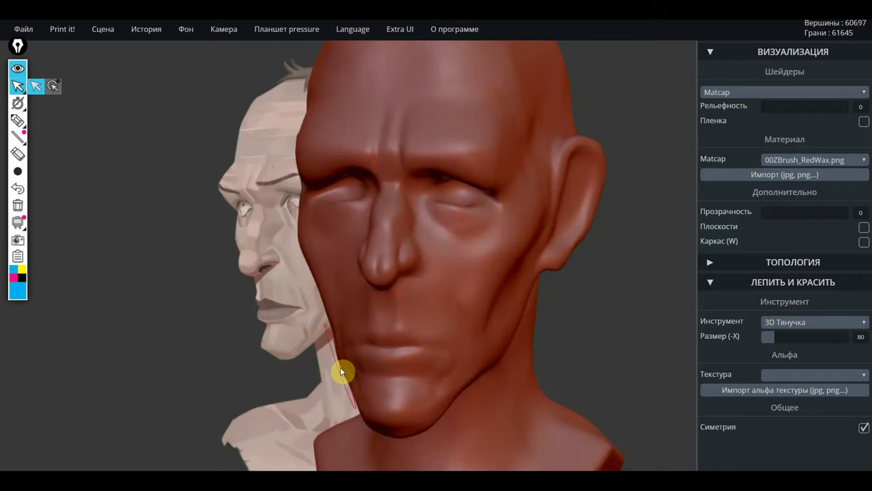
drag(353, 370, 360, 363)
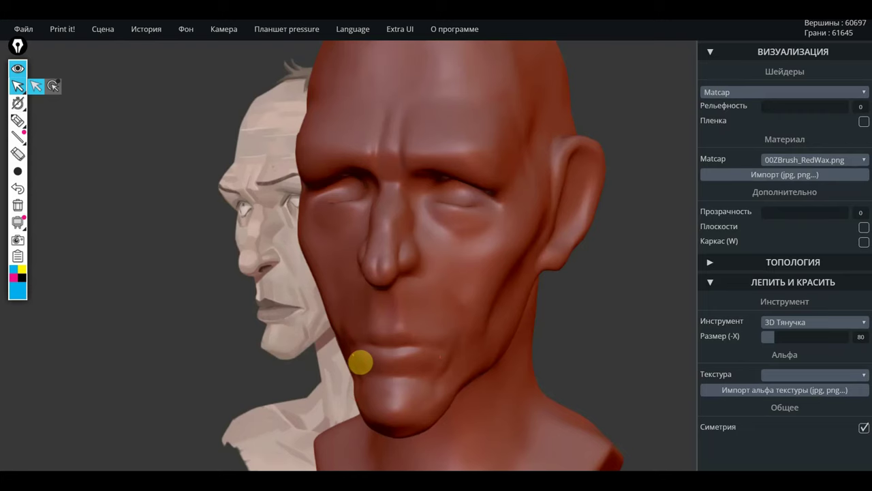
drag(602, 358, 557, 346)
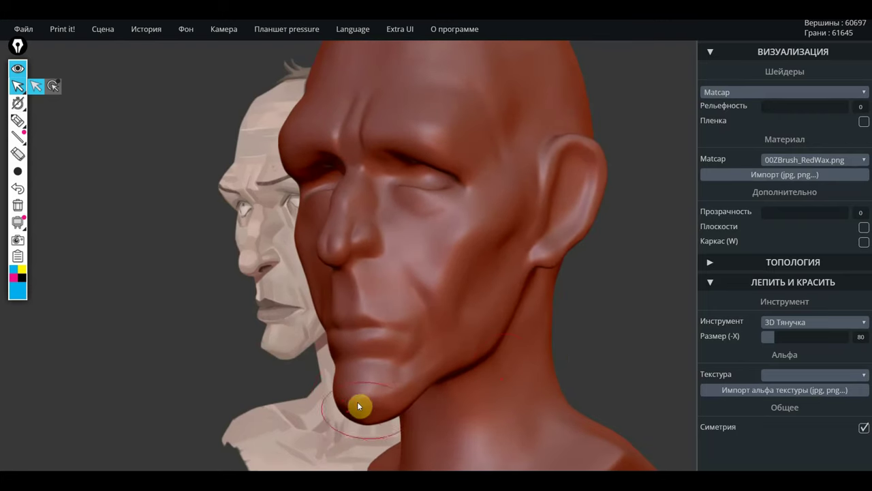
mouse_move(234, 389)
mouse_down()
mouse_move(354, 387)
mouse_move(339, 394)
mouse_up()
Pull the chin down into a longer point and reshape the jaw line near the neck
drag(346, 323, 350, 326)
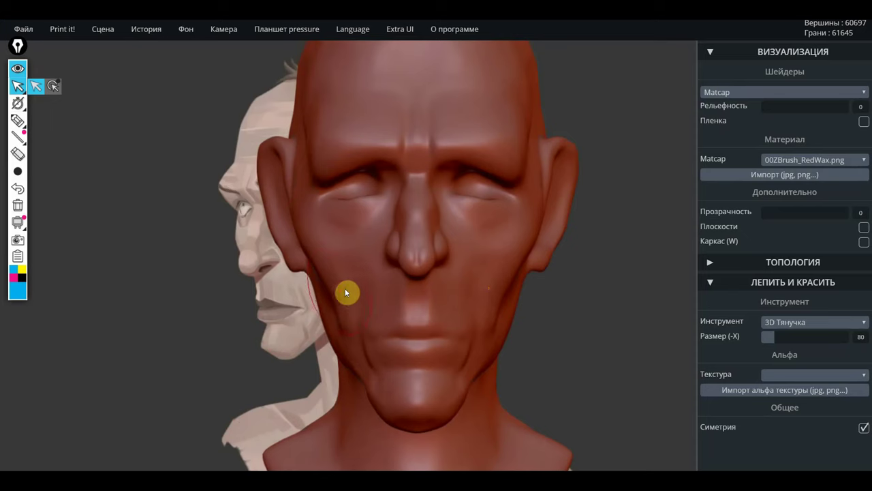
drag(339, 299, 342, 299)
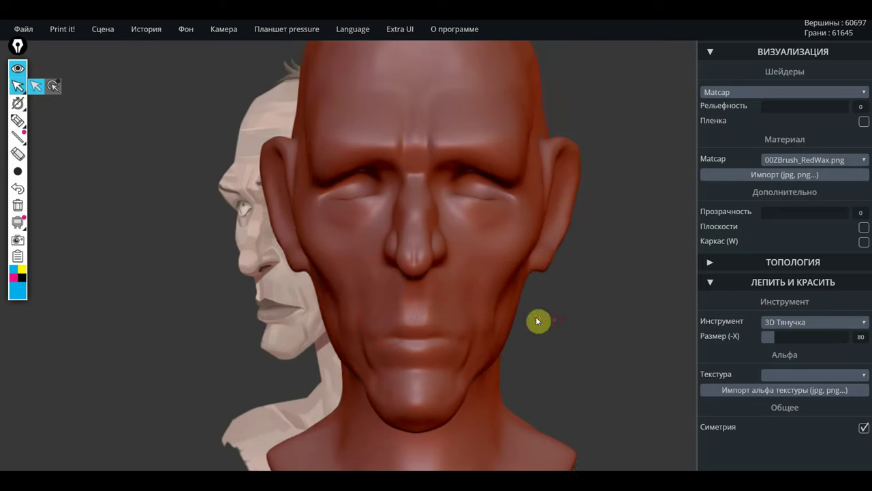
right_drag(536, 316, 423, 313)
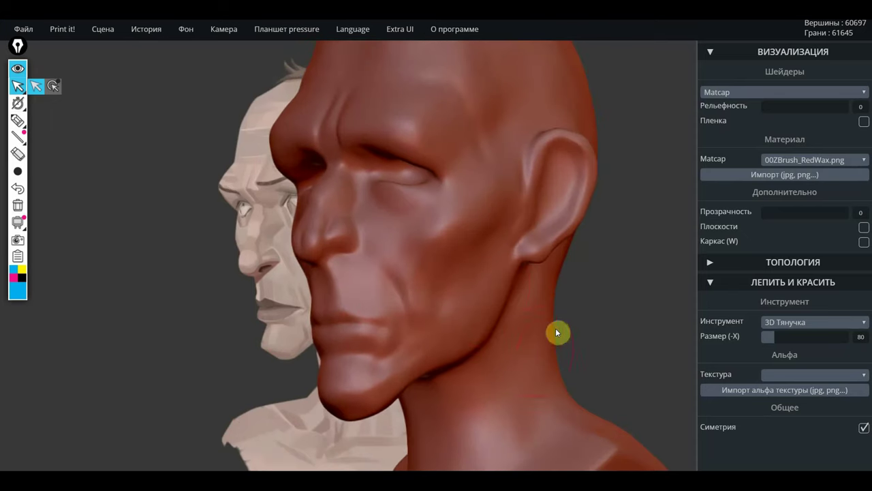
right_drag(555, 356, 635, 367)
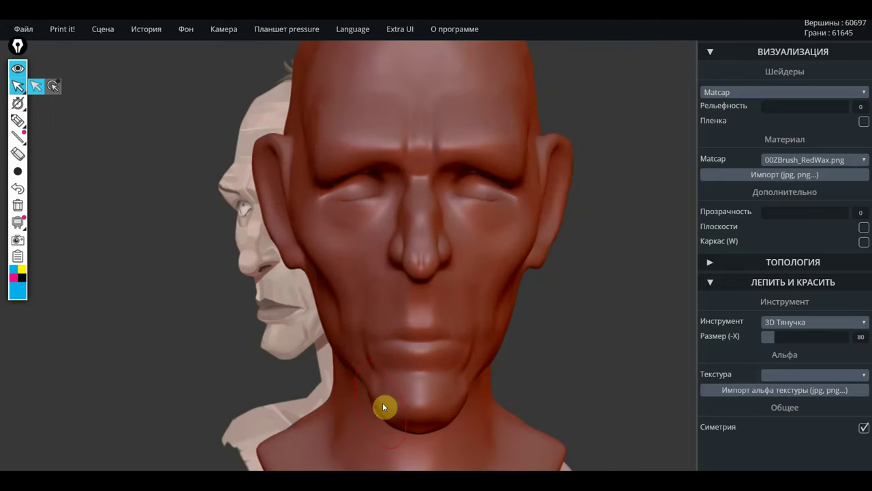
mouse_move(382, 410)
mouse_down()
mouse_move(391, 413)
mouse_move(374, 397)
mouse_up()
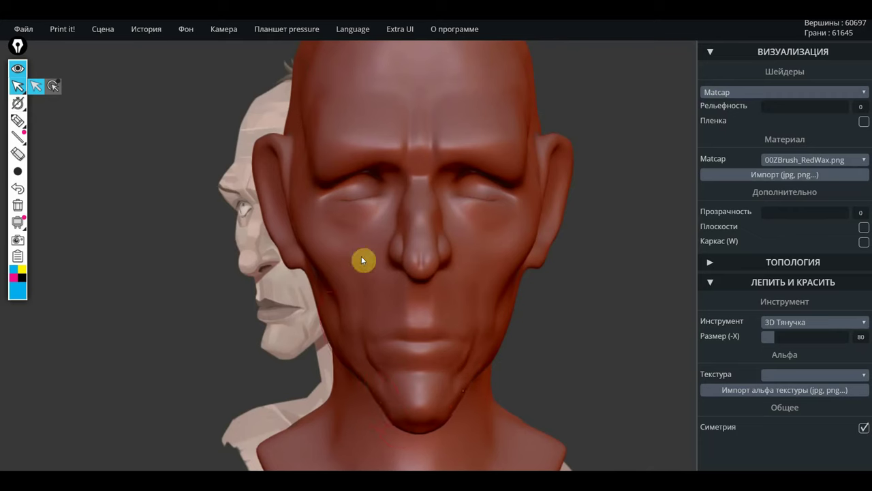
mouse_move(335, 361)
mouse_down()
mouse_move(350, 353)
mouse_move(543, 365)
mouse_up()
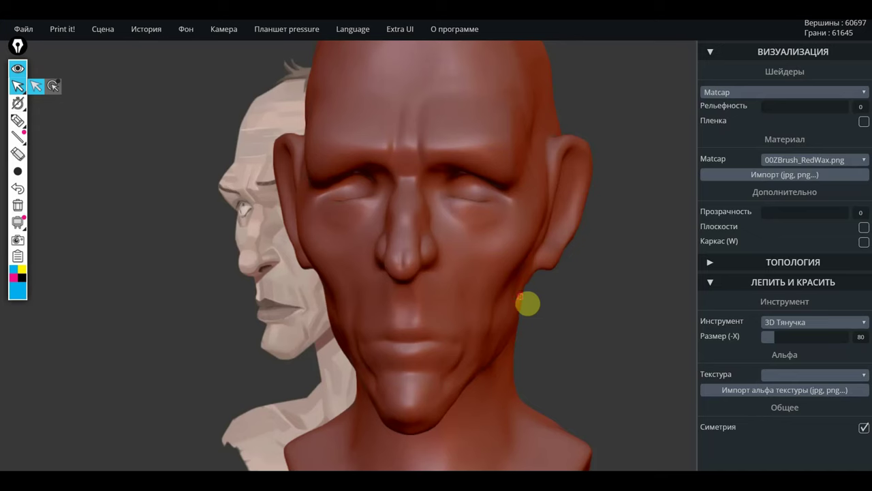
Undo a bad earlobe pull, then pull the neck and bust down and outward
mouse_move(545, 272)
mouse_down()
mouse_move(619, 289)
mouse_move(605, 329)
mouse_move(560, 266)
mouse_move(559, 279)
mouse_move(658, 279)
mouse_move(569, 293)
mouse_move(420, 293)
mouse_up()
key(ctrl+z)
key(ctrl+z)
key(ctrl+z)
key(ctrl+z)
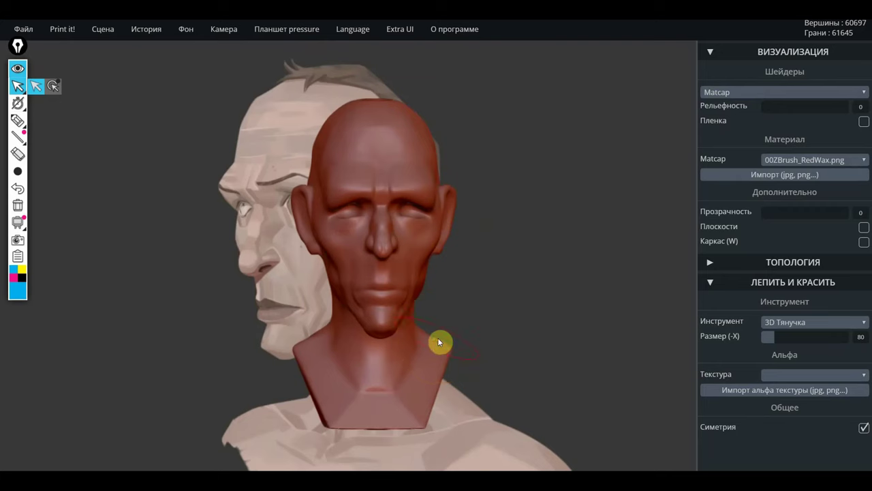
drag(438, 342, 440, 413)
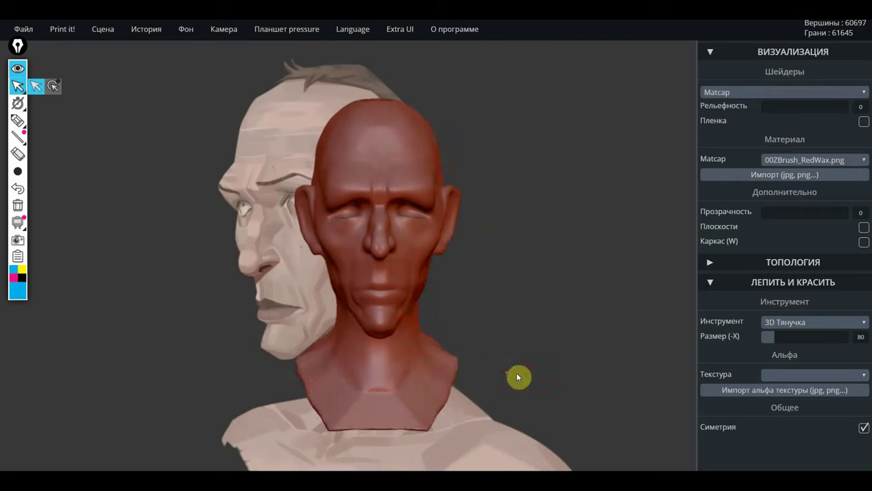
drag(517, 377, 380, 373)
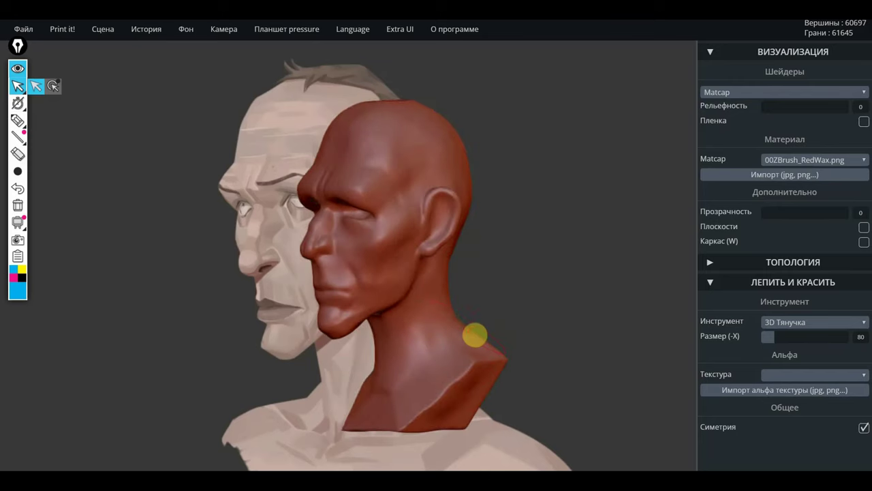
mouse_move(470, 340)
mouse_down()
mouse_move(522, 355)
mouse_move(477, 353)
mouse_up()
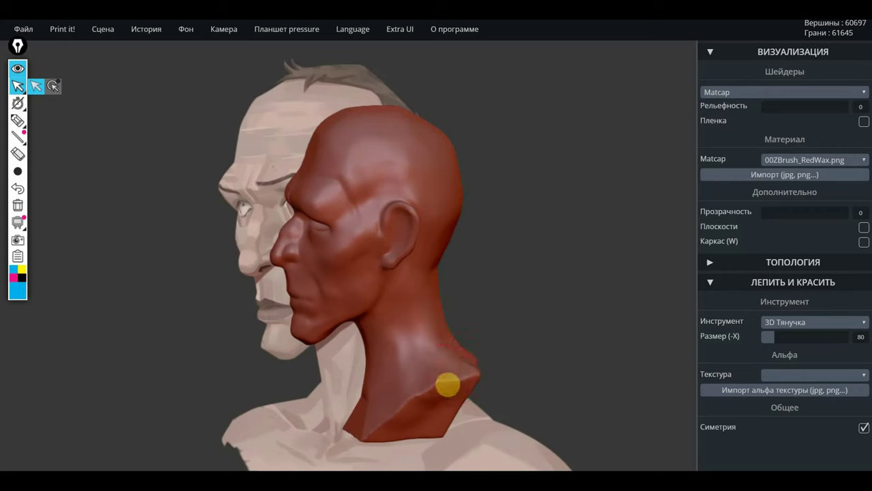
mouse_move(447, 381)
mouse_down()
mouse_move(522, 307)
mouse_move(611, 307)
mouse_move(572, 314)
mouse_move(553, 277)
mouse_move(609, 398)
mouse_move(502, 325)
mouse_move(558, 331)
mouse_move(531, 333)
mouse_move(518, 317)
mouse_move(571, 385)
mouse_up()
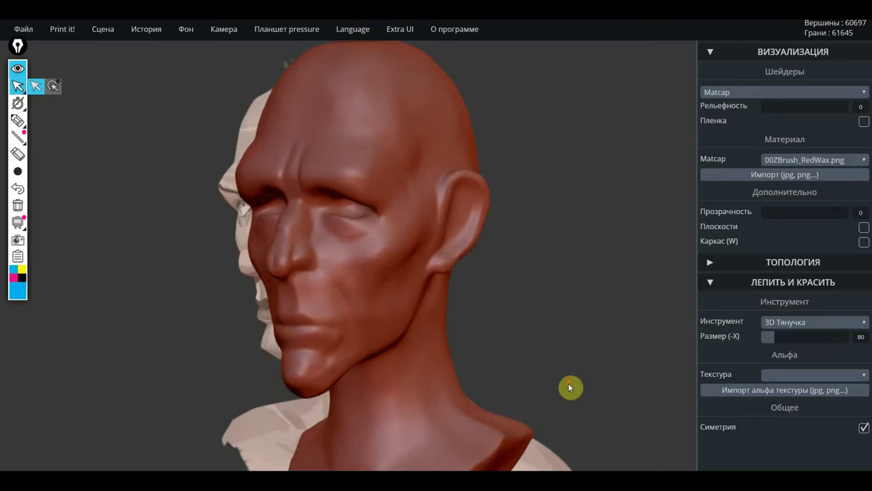
click(796, 322)
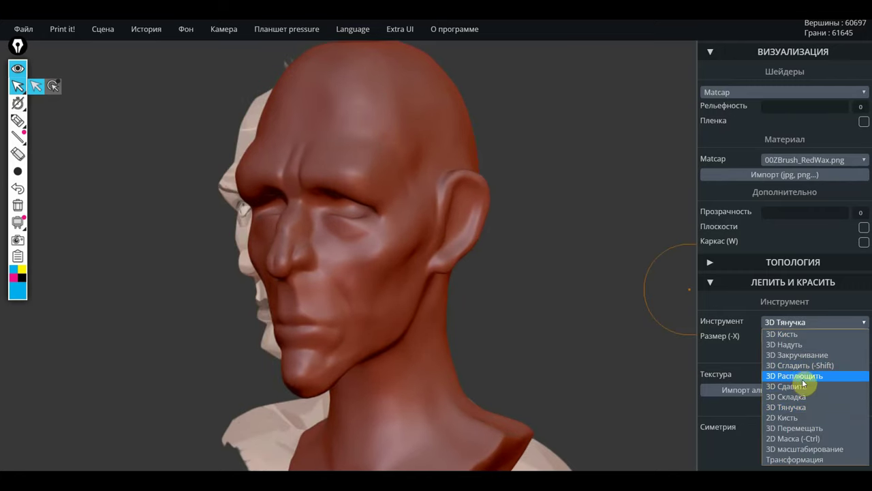
Switch to 3D Расплющить with size 37 and strength 6, zoomed in on the face
click(802, 387)
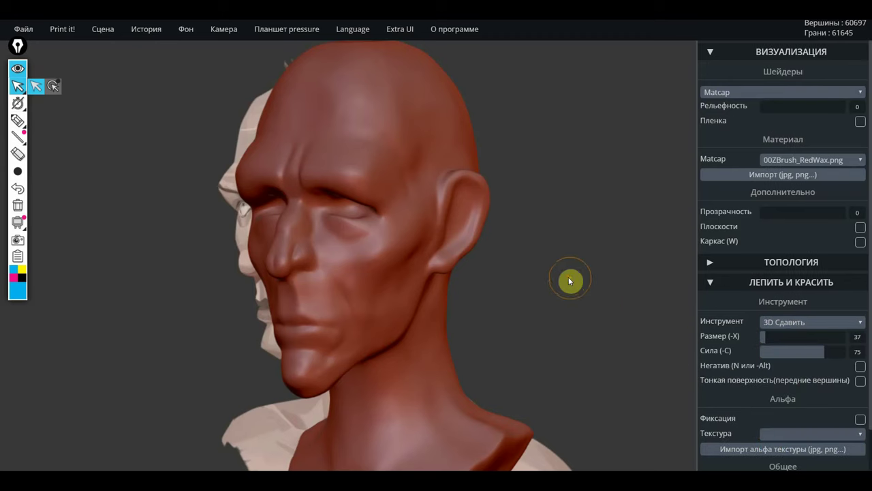
click(789, 325)
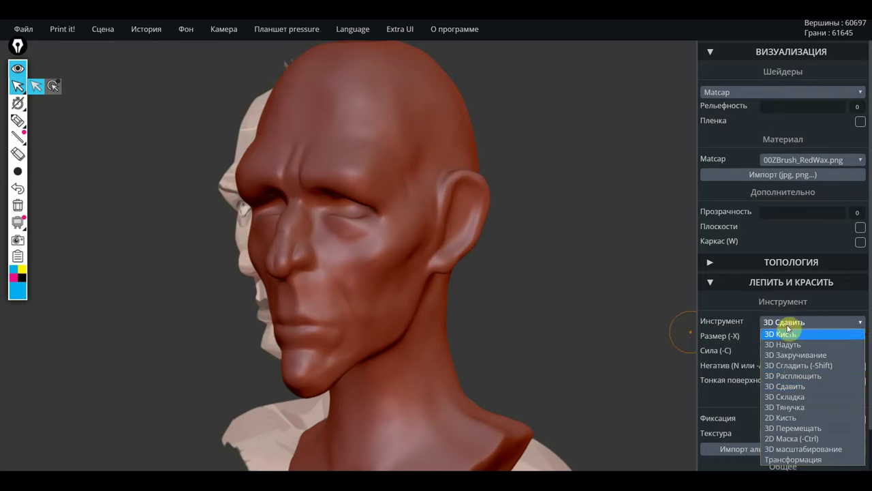
click(801, 379)
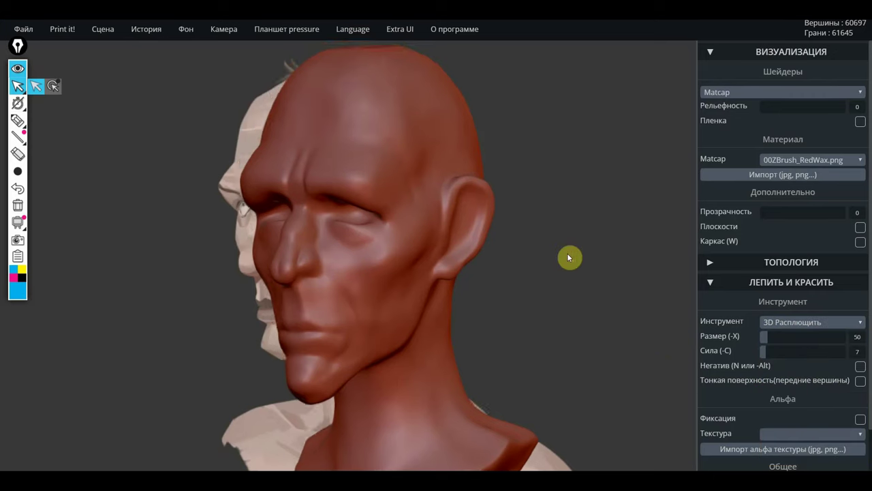
scroll(567, 253, up, 3)
drag(567, 253, 611, 402)
drag(764, 336, 750, 351)
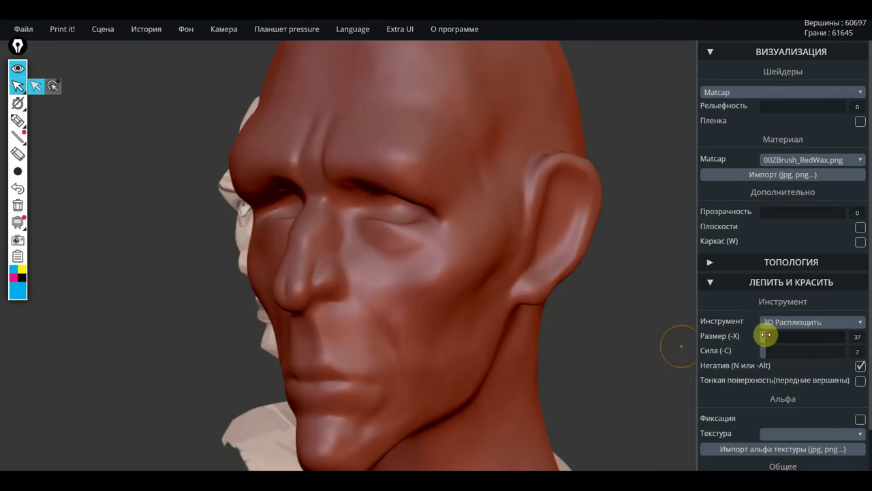
drag(767, 347, 760, 349)
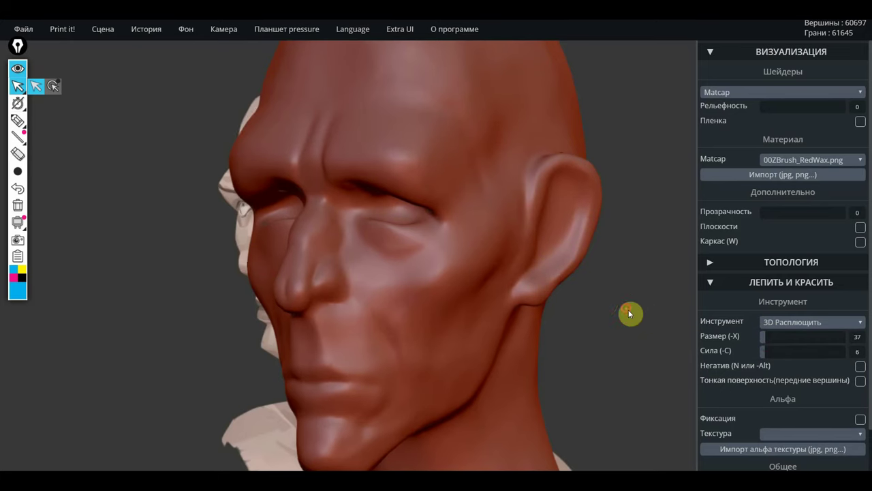
drag(628, 311, 660, 405)
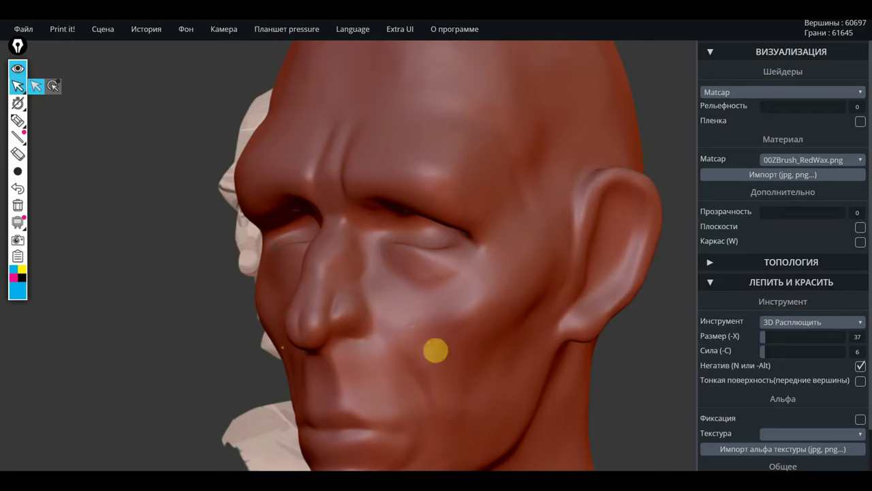
Flatten spots on the cheek below the eye
click(470, 300)
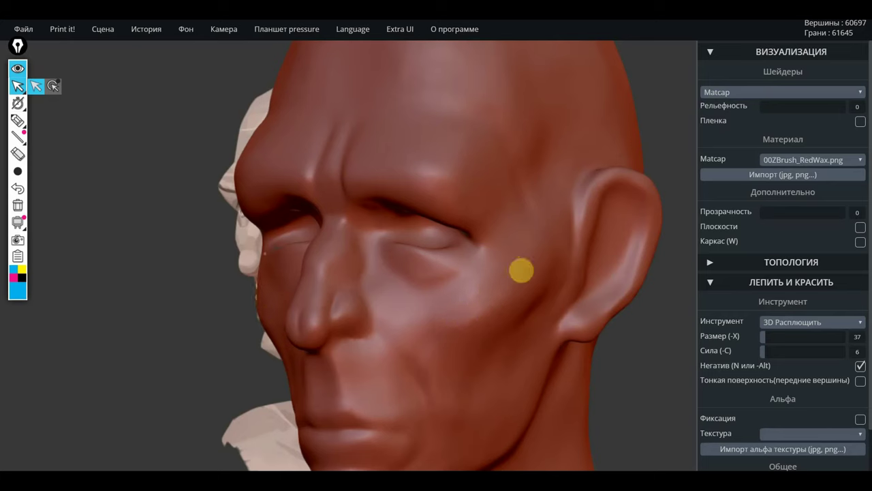
click(428, 294)
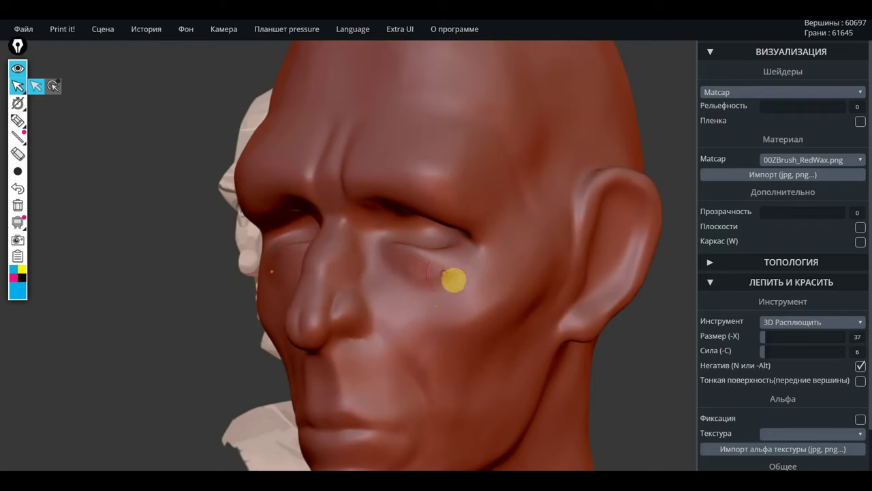
mouse_move(606, 377)
mouse_down()
mouse_move(653, 403)
mouse_move(573, 336)
mouse_up()
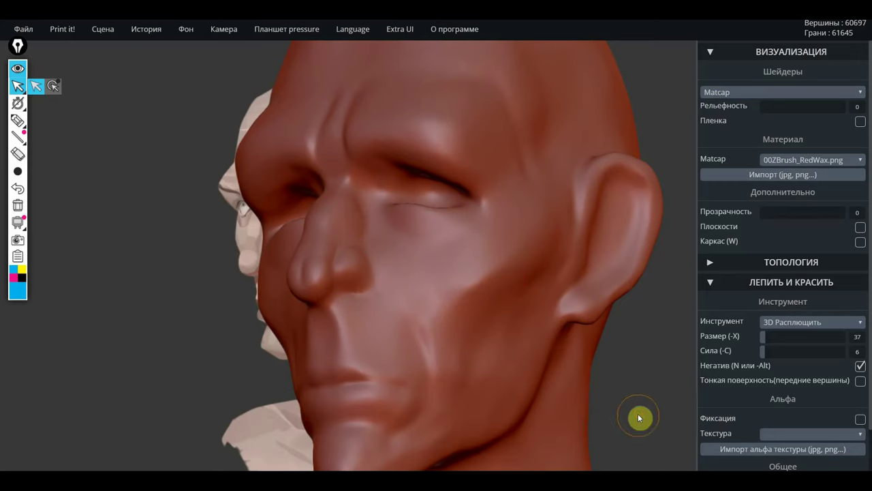
drag(639, 418, 457, 350)
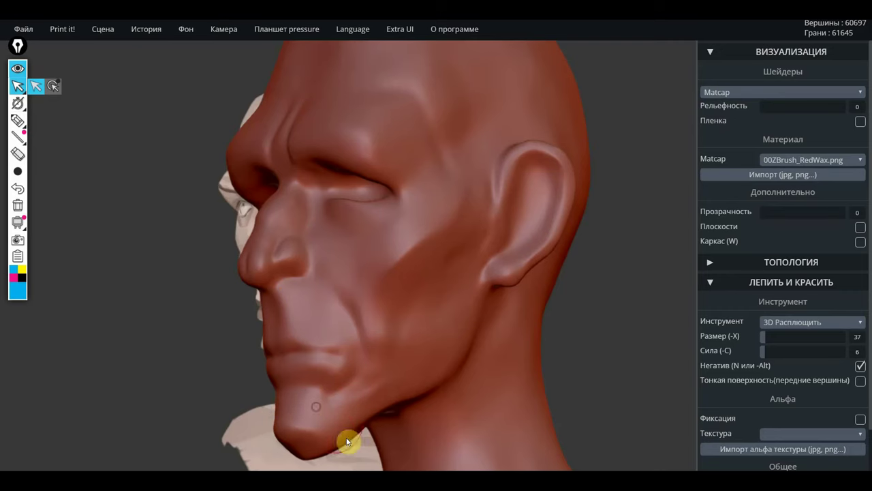
Flatten the chin's lower contour and a small area on the chin
alt+drag(609, 370, 613, 303)
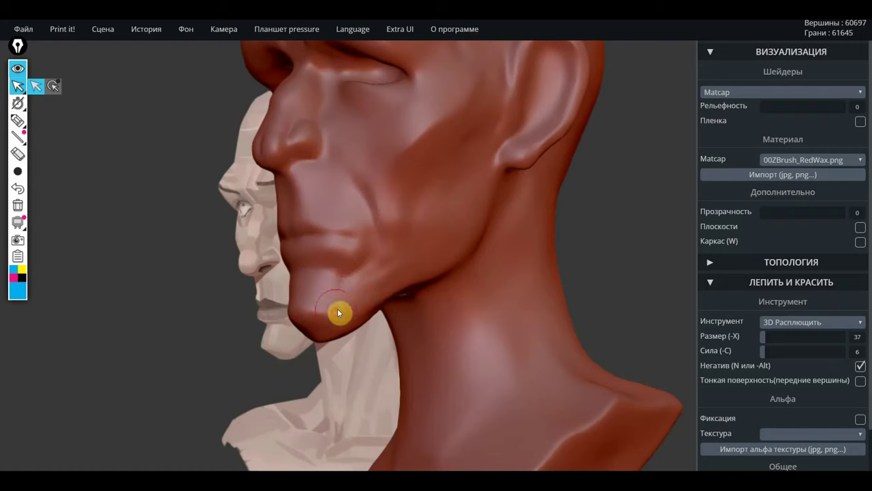
drag(338, 313, 335, 328)
drag(183, 365, 261, 292)
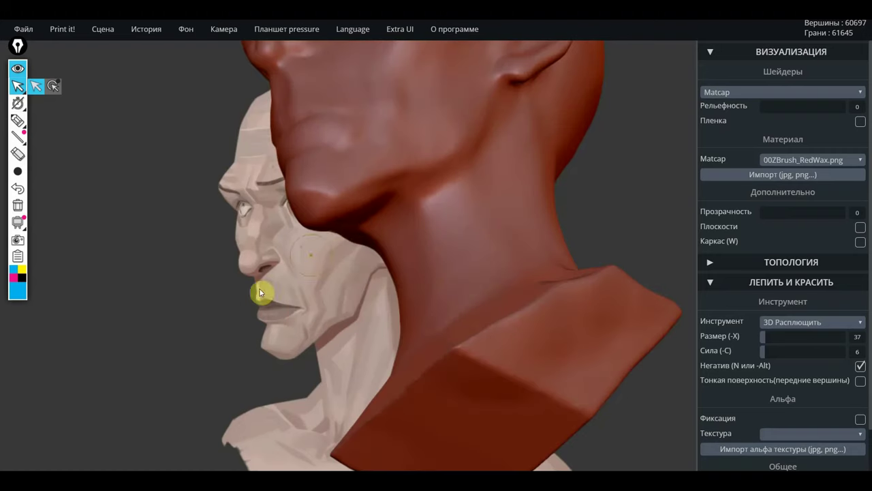
mouse_move(338, 199)
mouse_down()
mouse_move(395, 171)
mouse_move(357, 183)
mouse_move(413, 168)
mouse_move(404, 195)
mouse_up()
mouse_move(499, 185)
mouse_down()
mouse_move(598, 256)
mouse_move(605, 188)
mouse_move(597, 257)
mouse_move(640, 238)
mouse_up()
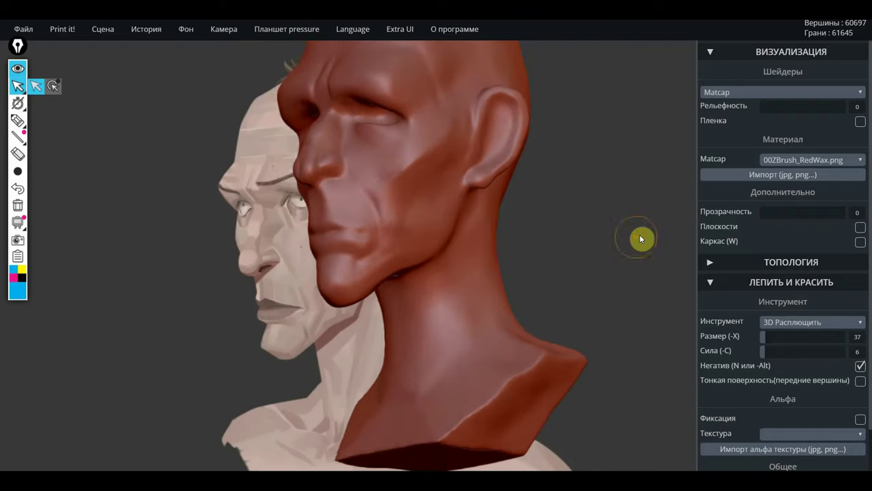
Rotate the head to study it and set the brush to negative mode
click(791, 321)
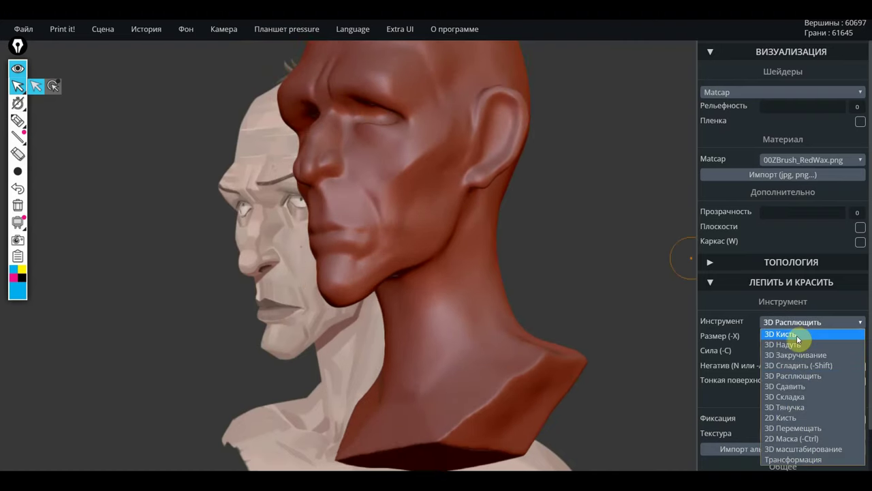
mouse_move(541, 257)
mouse_down()
mouse_move(612, 233)
mouse_move(647, 235)
mouse_move(512, 243)
mouse_move(563, 238)
mouse_move(512, 315)
mouse_move(545, 313)
mouse_move(415, 146)
mouse_up()
key(n)
key(n)
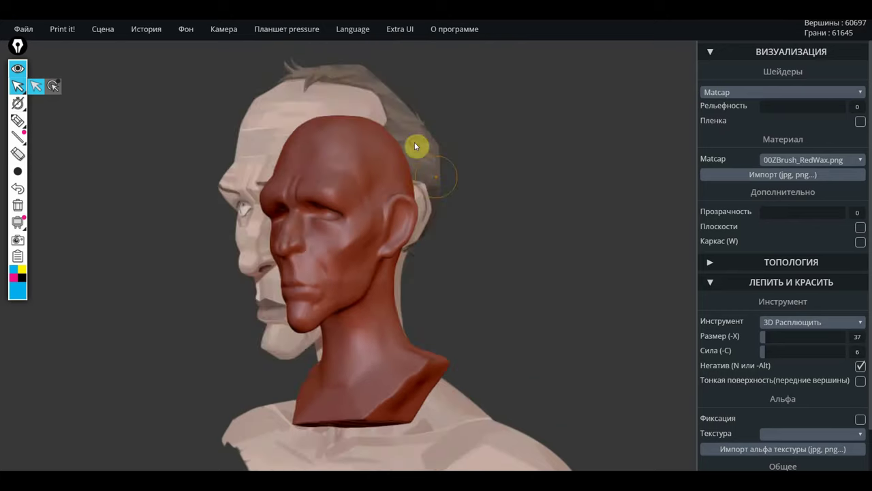
key(n)
mouse_move(512, 261)
mouse_down()
mouse_move(503, 239)
mouse_move(566, 304)
mouse_move(569, 321)
mouse_move(513, 302)
mouse_move(535, 315)
mouse_up()
key(n)
key(n)
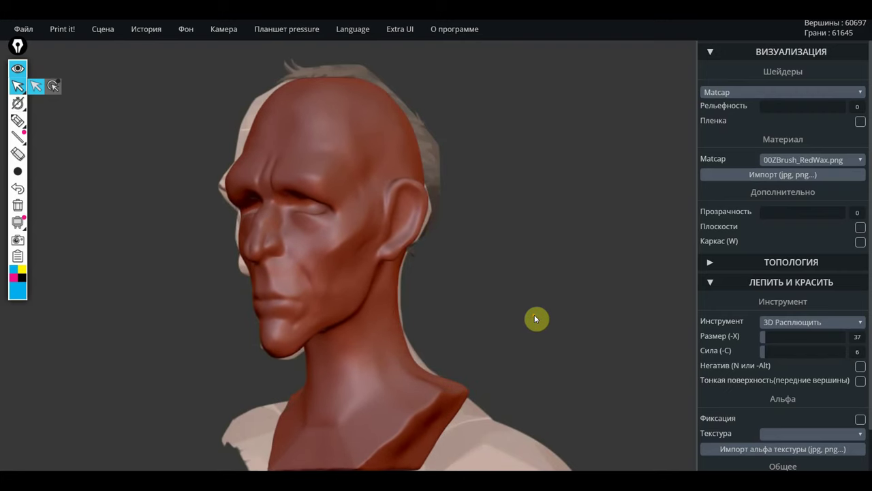
key(n)
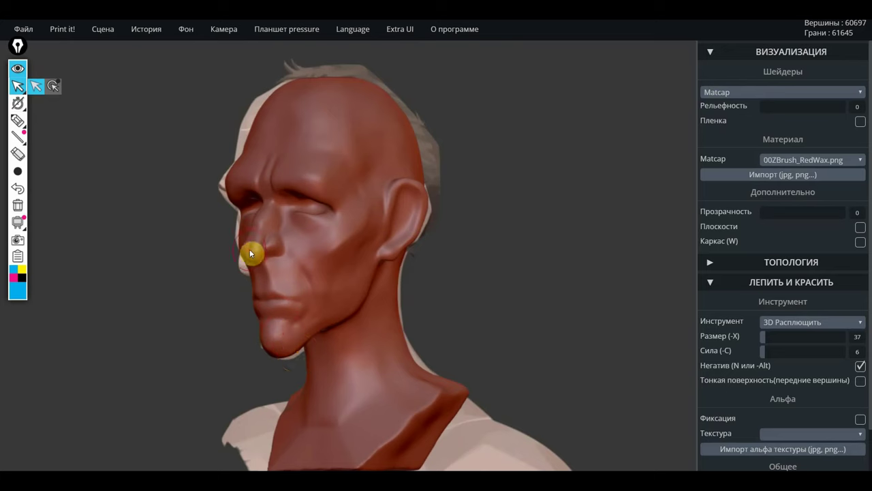
Choose 3D Складка and carve a subtle crease along the nose
click(783, 322)
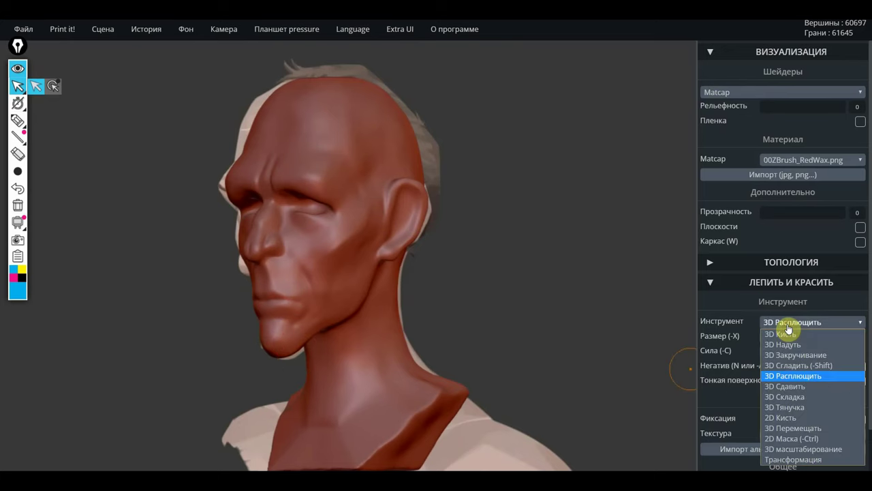
click(791, 397)
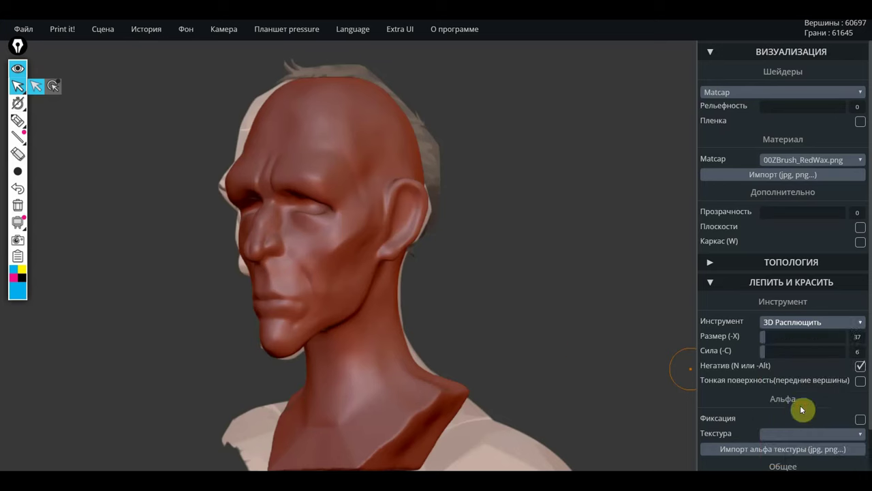
drag(258, 259, 263, 260)
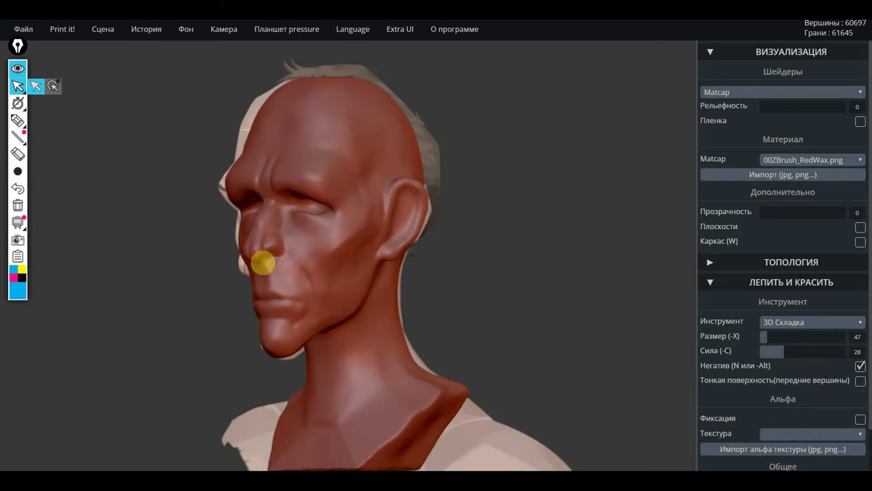
Switch to 3D Тянучка and pull the nose tip slightly outward
click(786, 322)
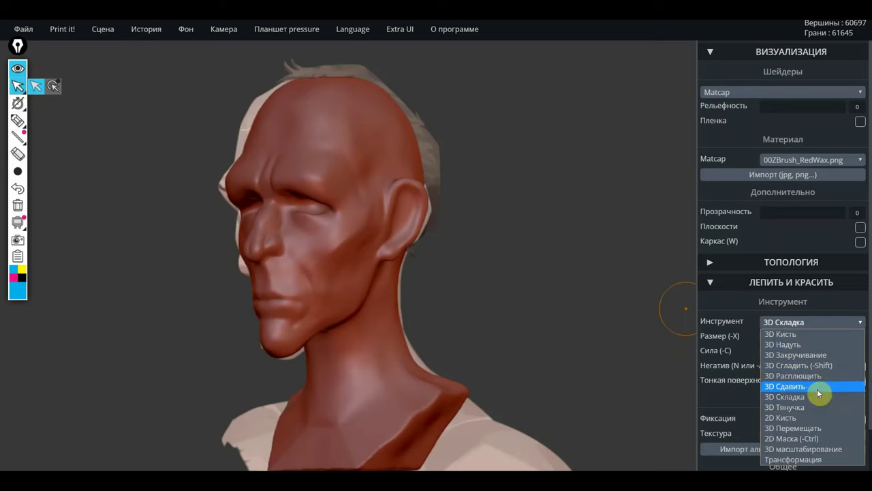
click(800, 408)
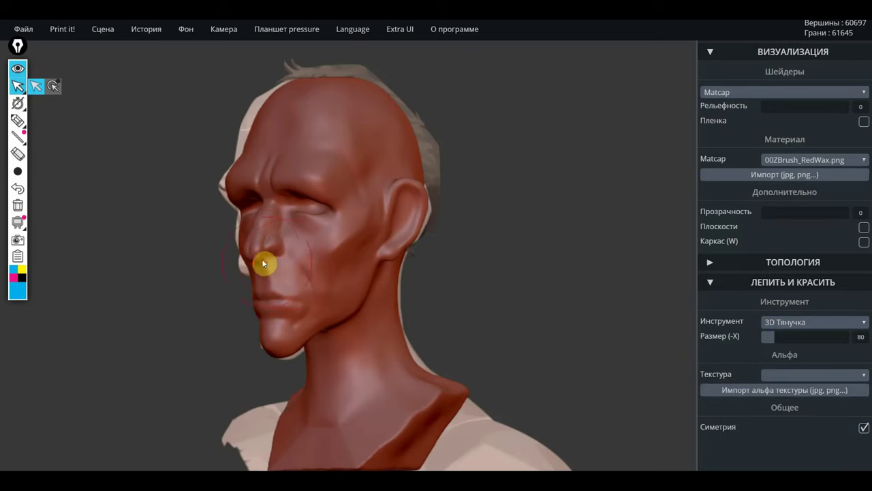
drag(263, 263, 263, 263)
mouse_move(263, 263)
mouse_down()
mouse_move(244, 237)
mouse_move(259, 240)
mouse_move(253, 259)
mouse_move(257, 205)
mouse_move(230, 183)
mouse_move(259, 140)
mouse_up()
Lightly reshape the forehead near the brow, undoing an accidental jaw pull
right_drag(258, 136, 463, 182)
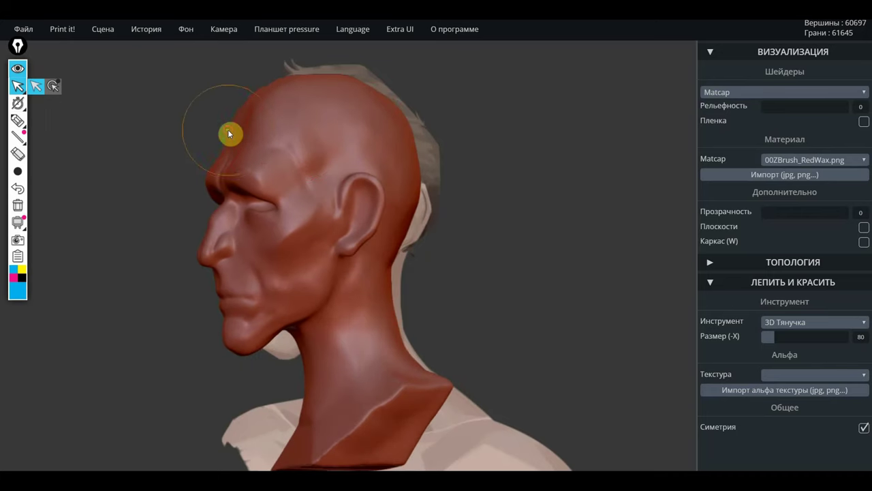
right_drag(229, 133, 233, 135)
drag(230, 140, 239, 149)
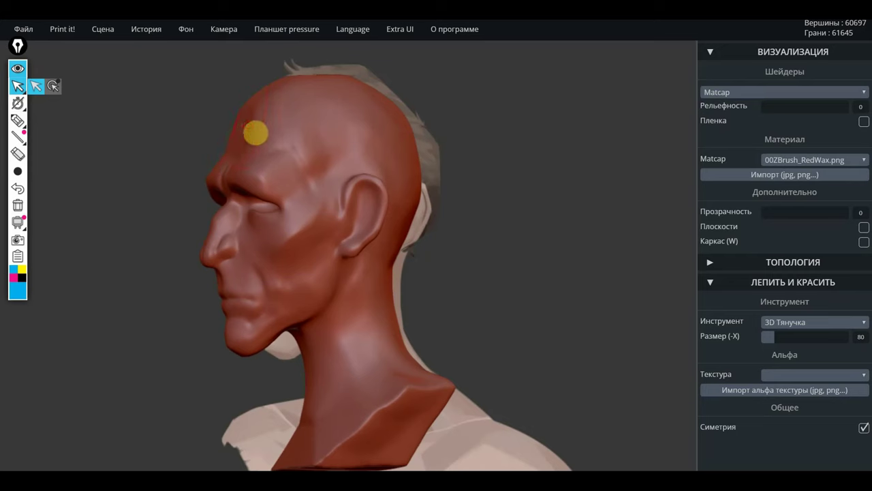
drag(280, 103, 281, 101)
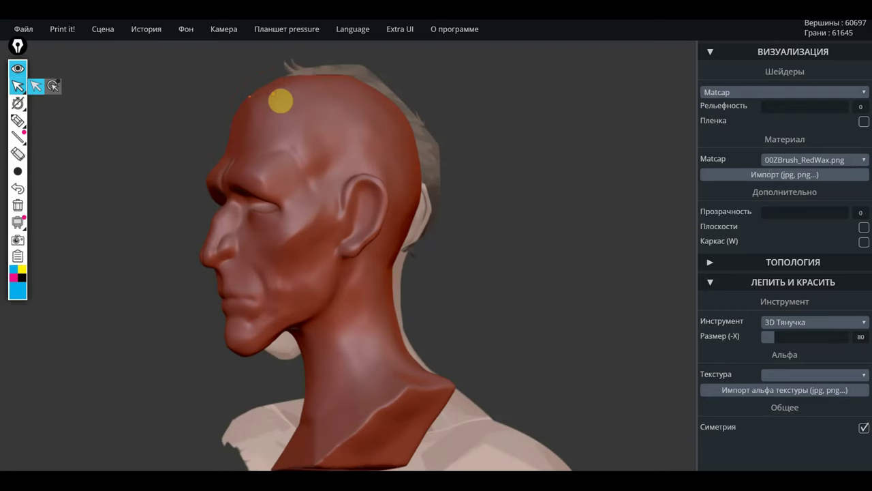
mouse_move(511, 191)
mouse_down()
mouse_move(495, 189)
mouse_move(590, 208)
mouse_move(519, 240)
mouse_up()
mouse_move(380, 341)
mouse_down()
mouse_move(375, 382)
mouse_move(413, 356)
mouse_move(564, 341)
mouse_move(479, 347)
mouse_up()
key(ctrl+z)
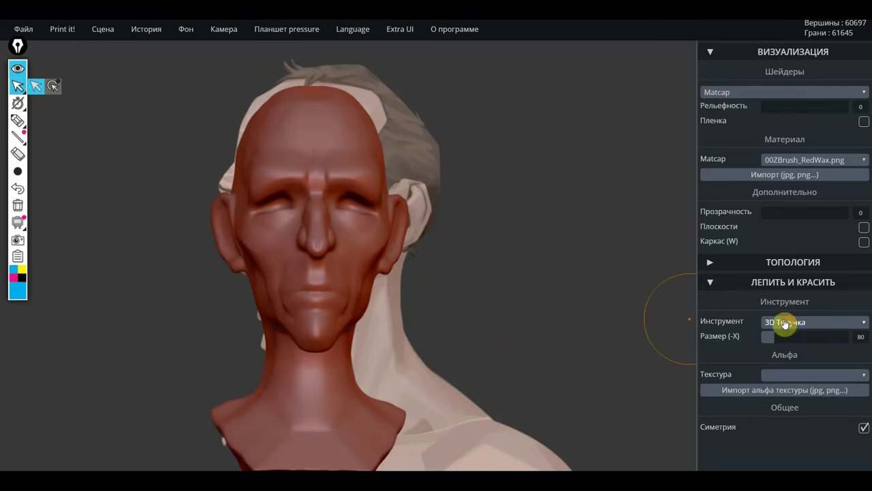
Switch back to 3D Кисть with negative mode turned off
click(790, 323)
click(791, 333)
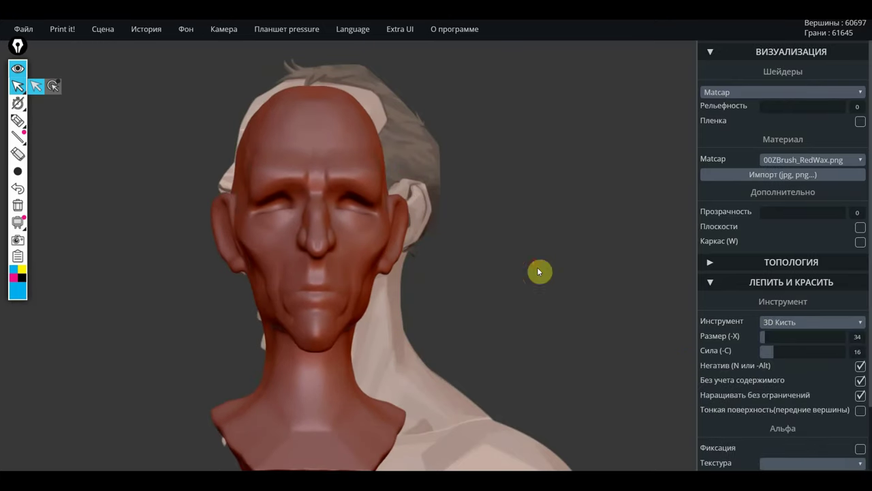
scroll(537, 271, up, 2)
key(n)
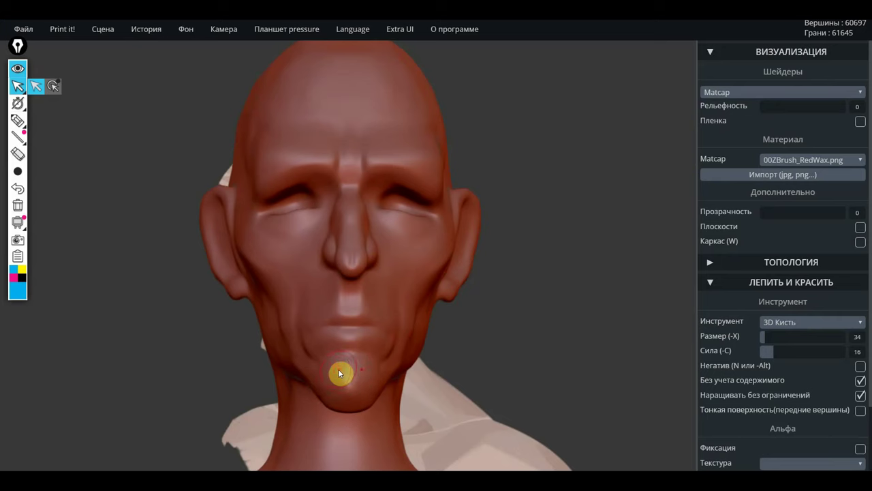
mouse_move(332, 381)
right_down()
mouse_move(500, 345)
mouse_move(418, 347)
right_up()
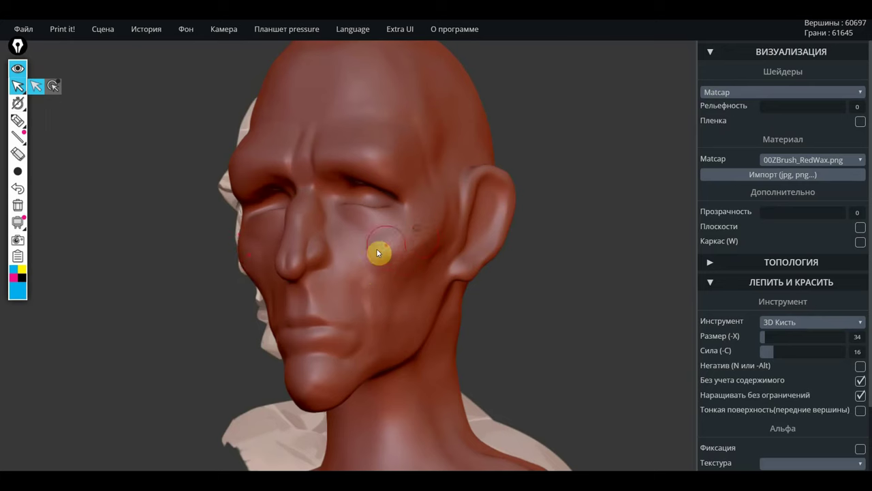
Sculpt a fold down the cheek beside the mouth and smooth it in
key(shift)
mouse_move(545, 299)
right_down()
mouse_move(438, 317)
mouse_move(332, 291)
right_up()
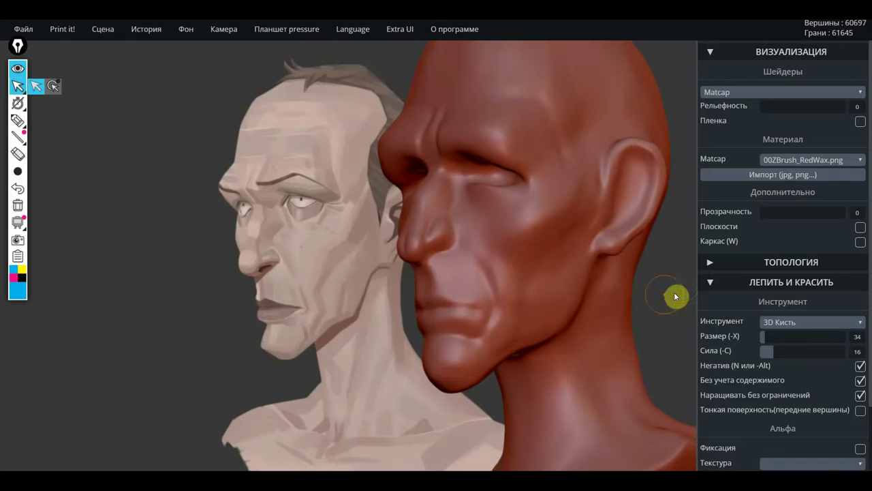
mouse_move(504, 286)
mouse_down()
mouse_move(522, 306)
mouse_move(518, 330)
mouse_up()
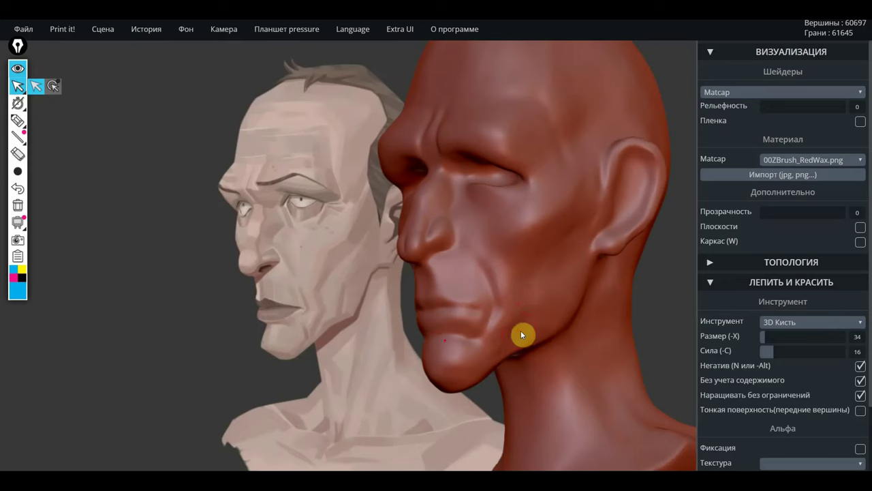
key(shift)
mouse_move(459, 212)
mouse_down()
mouse_move(475, 224)
mouse_move(483, 253)
mouse_move(538, 216)
mouse_up()
key(shift)
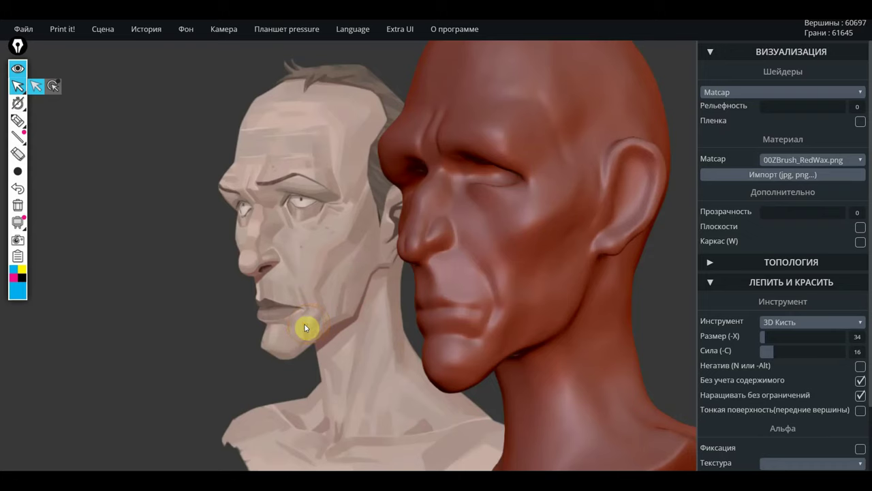
mouse_move(306, 328)
mouse_down()
mouse_move(380, 335)
mouse_move(443, 327)
mouse_move(363, 344)
mouse_move(272, 337)
mouse_up()
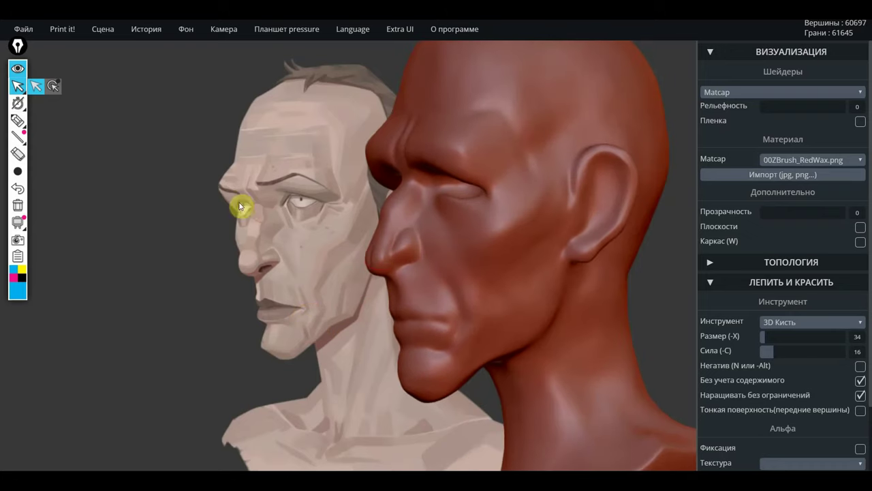
click(783, 322)
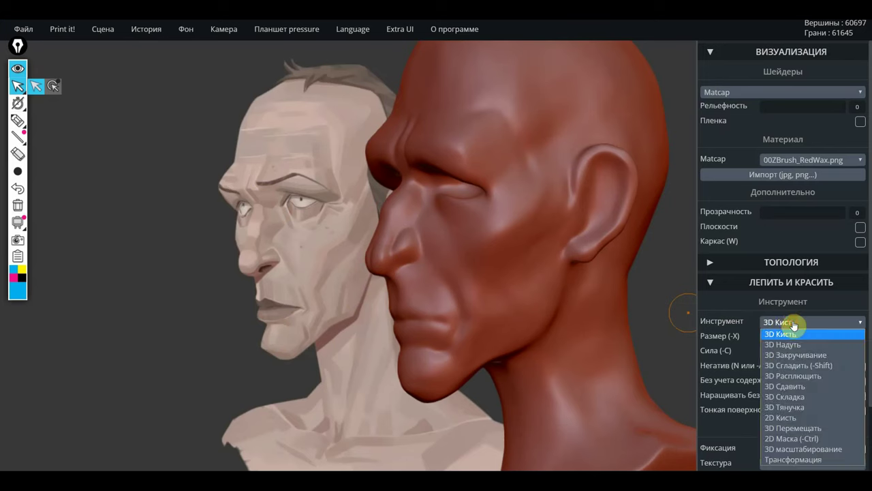
Pick 3D Тянучка at size 48 and pull the nose surface slightly
click(803, 407)
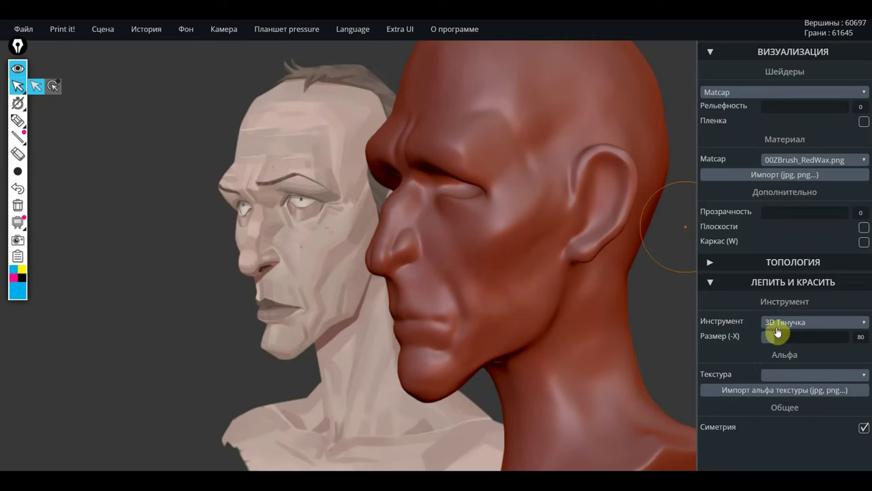
drag(776, 336, 763, 335)
drag(412, 232, 428, 268)
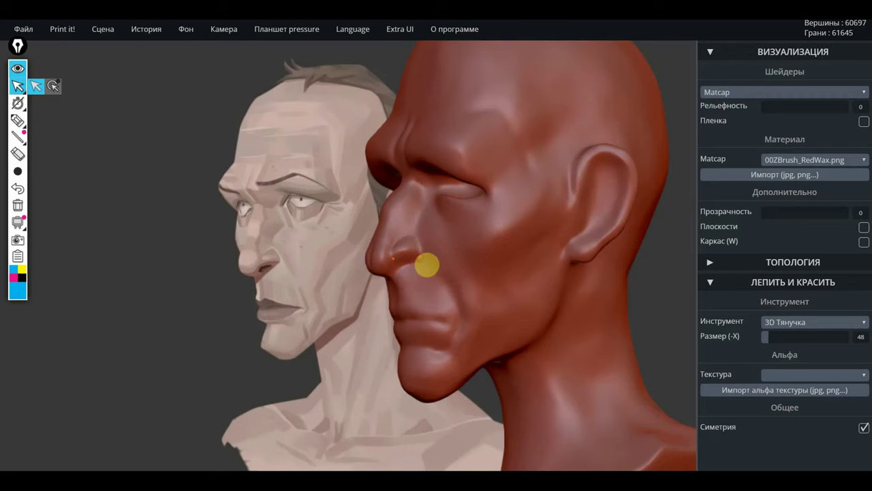
mouse_move(670, 334)
mouse_down()
mouse_move(640, 326)
mouse_move(624, 308)
mouse_move(653, 256)
mouse_move(588, 263)
mouse_up()
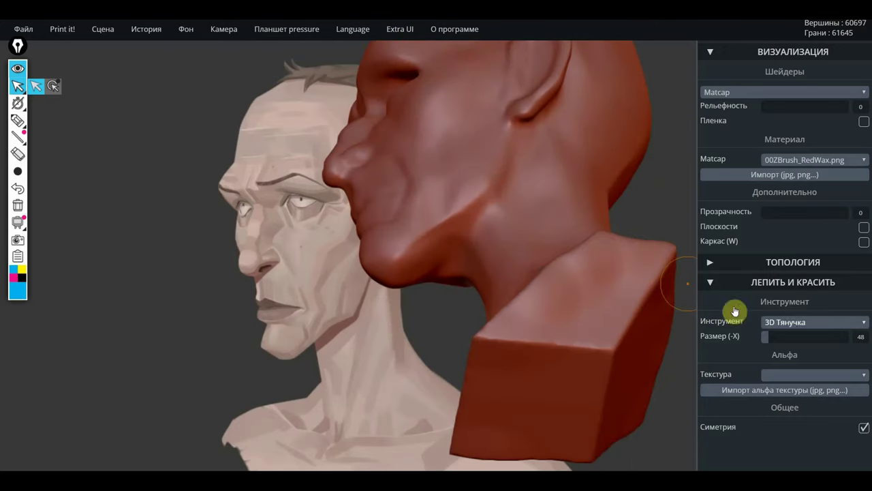
Choose 3D Складка and carve a deepening crease down the side of the neck
click(805, 325)
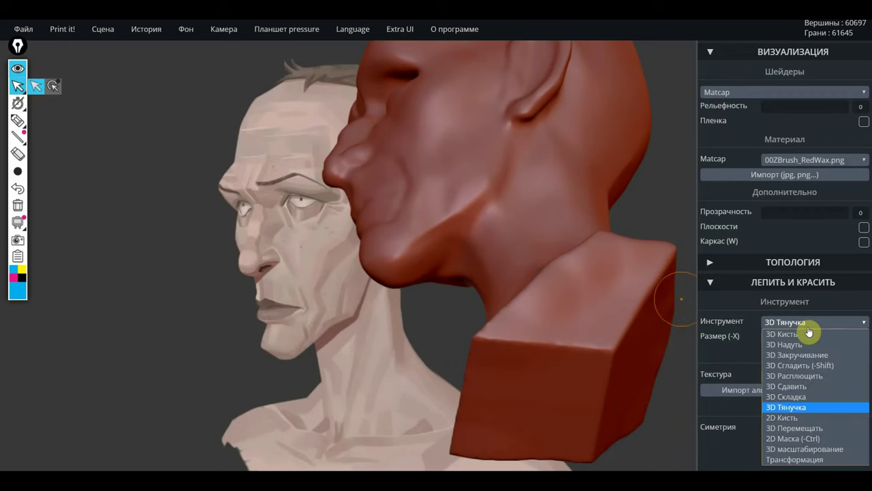
click(801, 397)
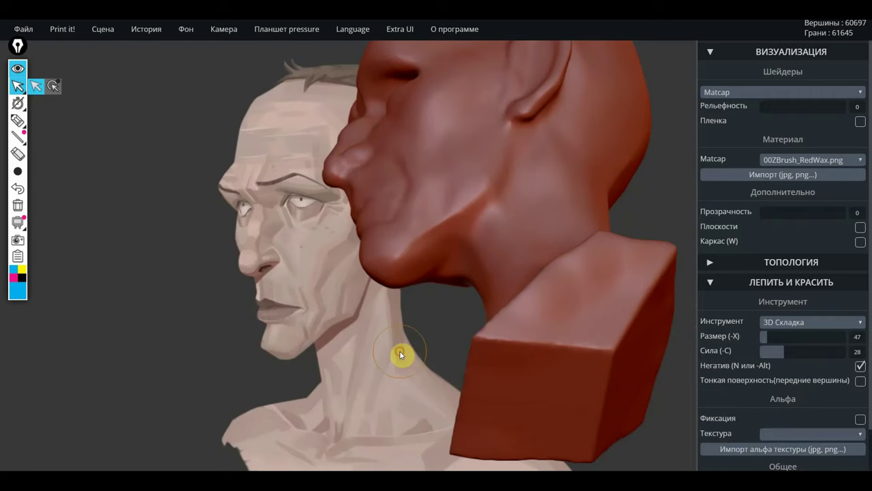
mouse_move(665, 318)
alt+mouse_down()
mouse_move(506, 200)
mouse_move(529, 247)
mouse_move(468, 136)
mouse_move(515, 293)
alt+mouse_up()
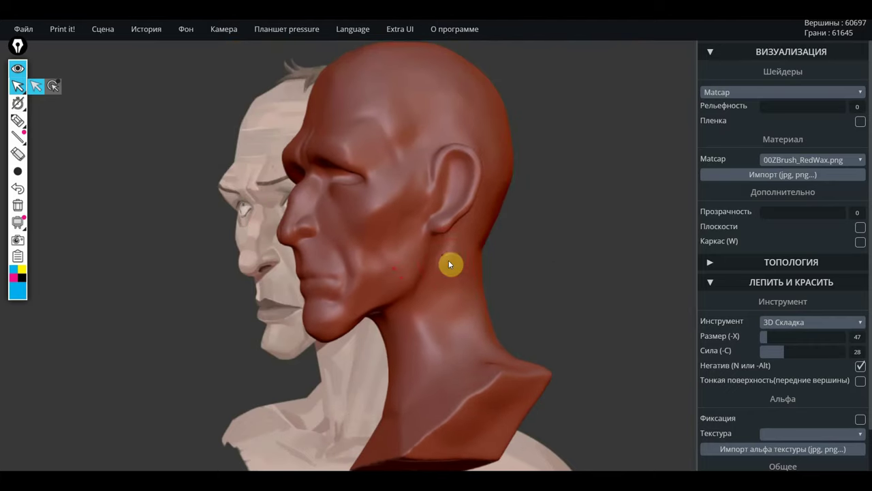
mouse_move(438, 247)
mouse_down()
mouse_move(416, 380)
mouse_move(436, 321)
mouse_move(447, 255)
mouse_move(404, 403)
mouse_move(430, 315)
mouse_move(417, 421)
mouse_up()
drag(574, 312, 524, 318)
drag(444, 261, 451, 374)
mouse_move(538, 327)
mouse_down()
mouse_move(565, 329)
mouse_move(584, 343)
mouse_up()
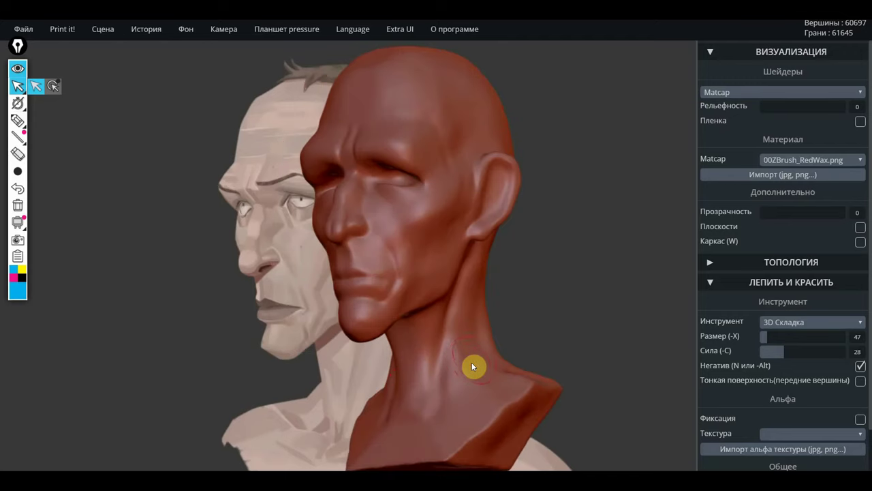
mouse_move(470, 363)
mouse_down()
mouse_move(487, 399)
mouse_move(477, 399)
mouse_move(474, 383)
mouse_up()
Orbit and pan the head to check the neck crease against the reference
mouse_move(578, 334)
mouse_down()
mouse_move(680, 334)
mouse_move(526, 342)
mouse_move(461, 306)
mouse_move(413, 261)
mouse_up()
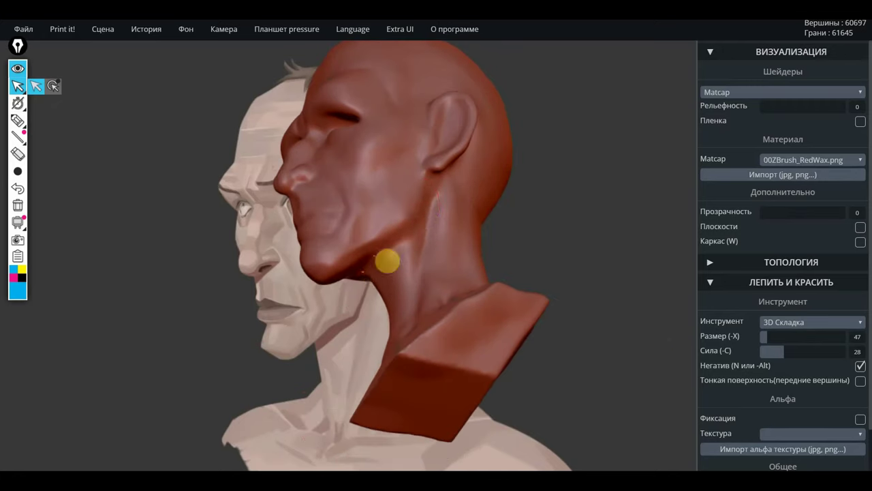
mouse_move(533, 218)
mouse_down()
mouse_move(545, 215)
mouse_move(519, 166)
mouse_move(534, 240)
mouse_move(567, 265)
mouse_move(666, 265)
mouse_move(575, 278)
mouse_move(743, 304)
mouse_up()
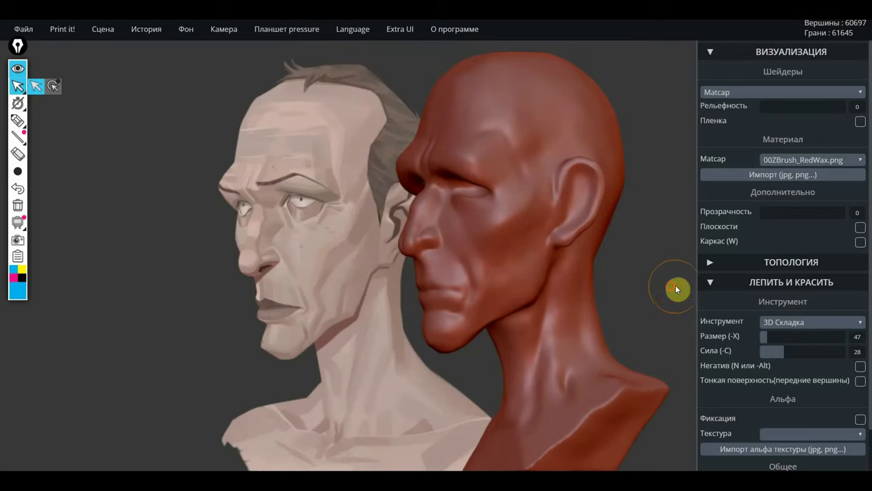
mouse_move(676, 285)
mouse_down()
mouse_move(611, 295)
mouse_move(689, 258)
mouse_move(569, 292)
mouse_move(675, 265)
mouse_move(622, 282)
mouse_move(562, 284)
mouse_up()
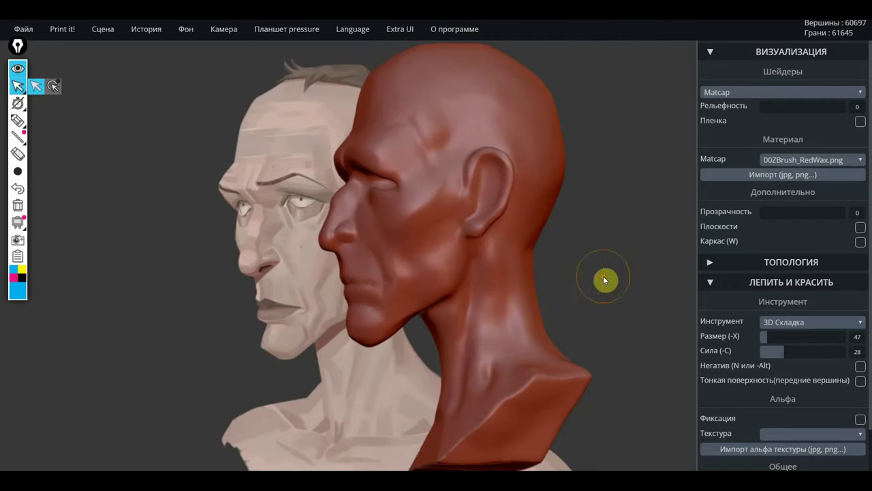
middle_drag(604, 280, 687, 267)
alt+drag(655, 273, 603, 277)
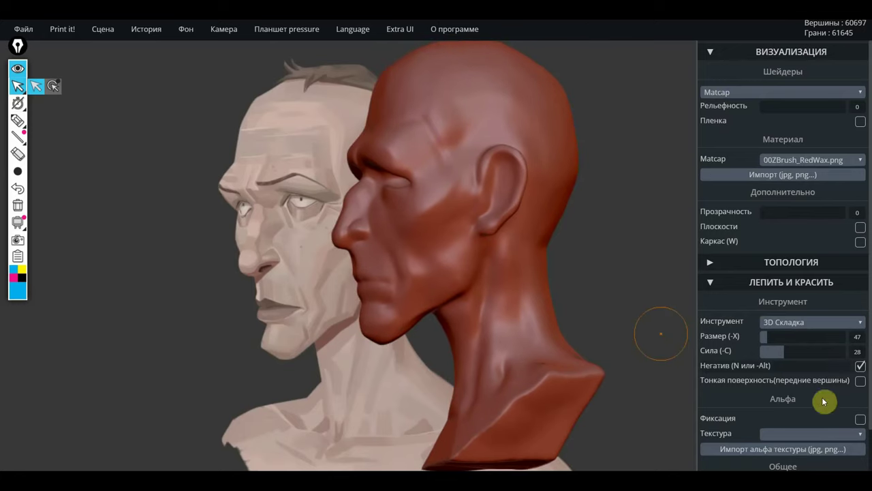
click(798, 323)
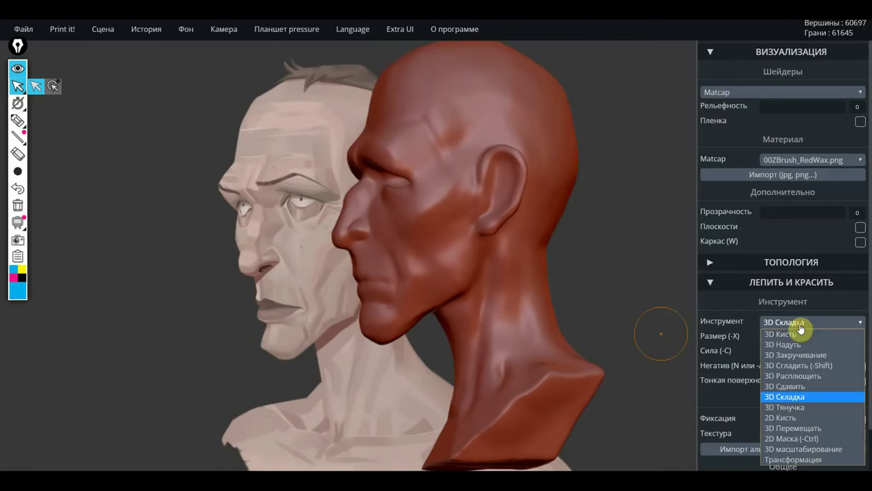
With 3D Тянучка, pull the chin lower and drag the mouth corner outward
click(797, 406)
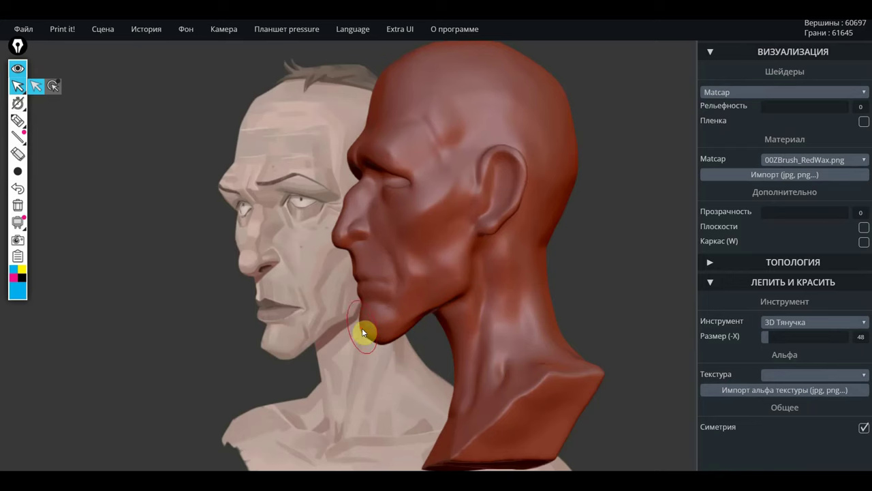
drag(362, 328, 394, 349)
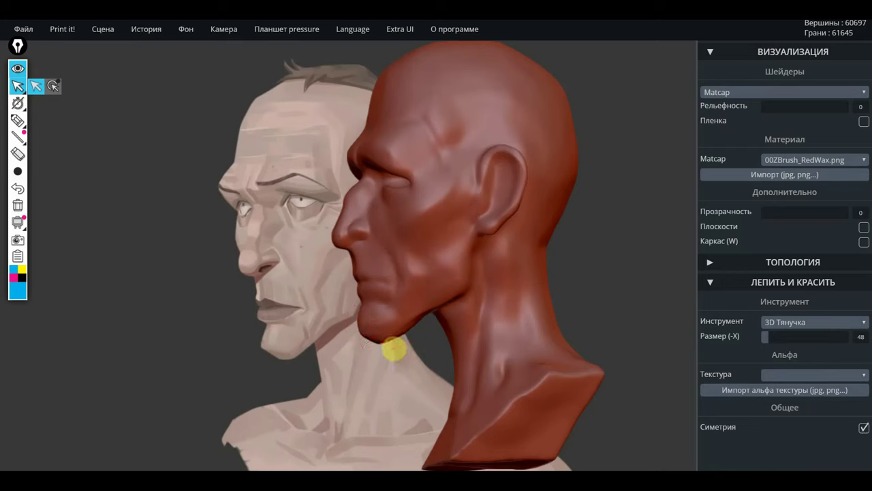
drag(396, 349, 397, 350)
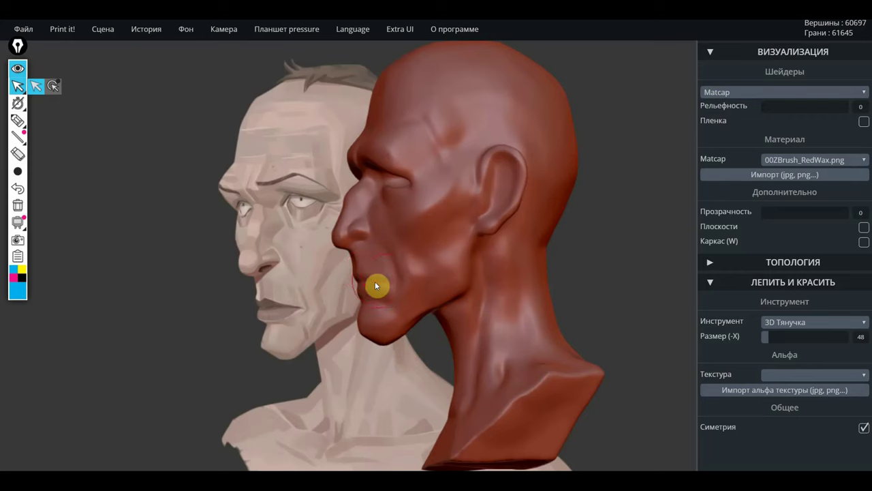
drag(374, 285, 407, 288)
mouse_move(559, 229)
mouse_down()
mouse_move(651, 242)
mouse_move(663, 259)
mouse_move(619, 263)
mouse_move(681, 252)
mouse_move(569, 270)
mouse_move(560, 296)
mouse_move(477, 243)
mouse_move(473, 263)
mouse_move(540, 252)
mouse_up()
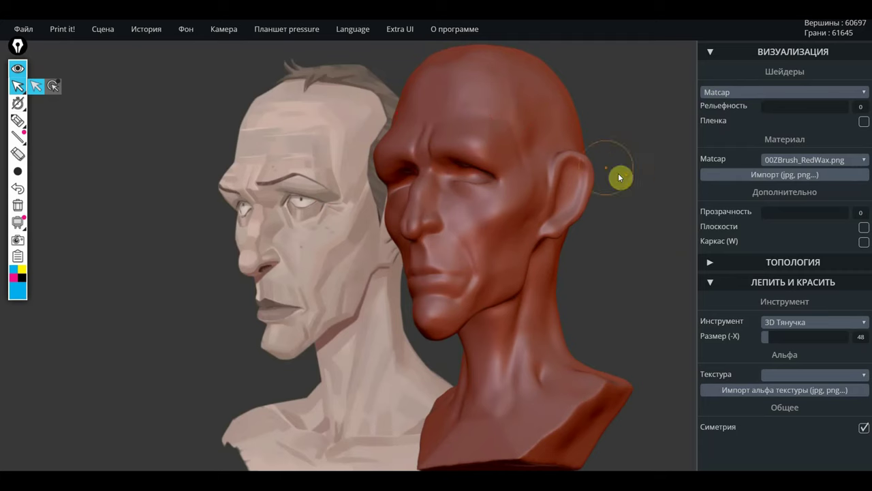
click(801, 323)
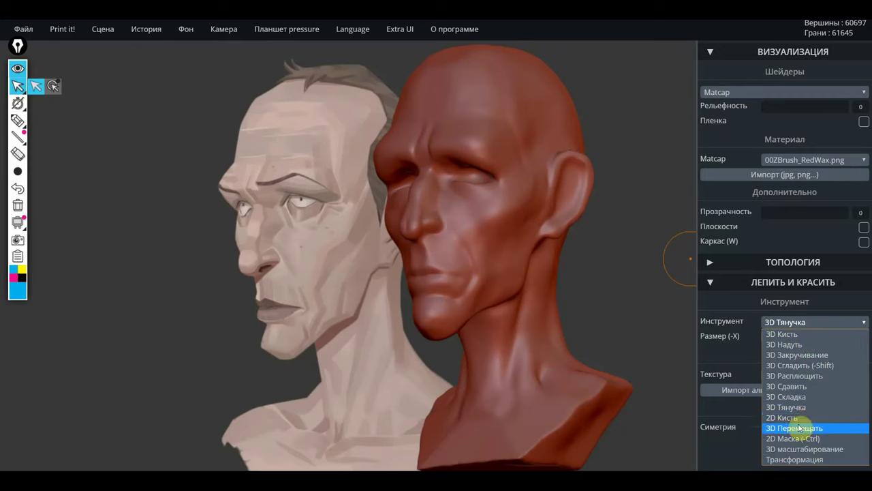
Carve faint 3D Складка creases from the forehead down the temple toward the ear, smoothing around them
click(794, 397)
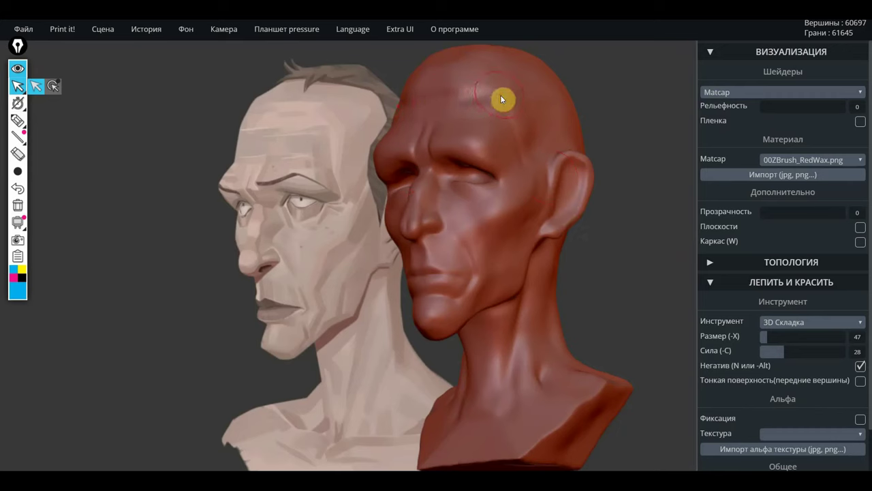
drag(508, 103, 531, 177)
drag(508, 121, 525, 172)
drag(508, 119, 520, 164)
drag(505, 113, 535, 158)
mouse_move(523, 119)
shift+mouse_down()
mouse_move(519, 145)
mouse_move(454, 92)
shift+mouse_up()
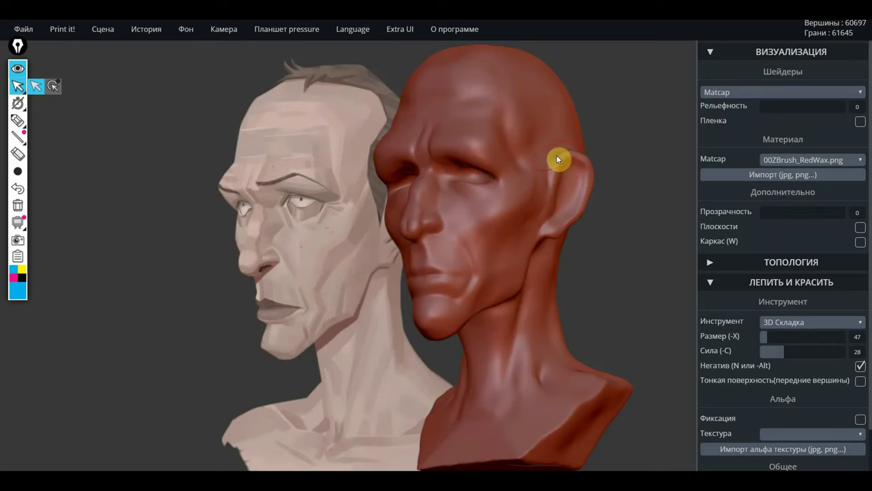
click(796, 323)
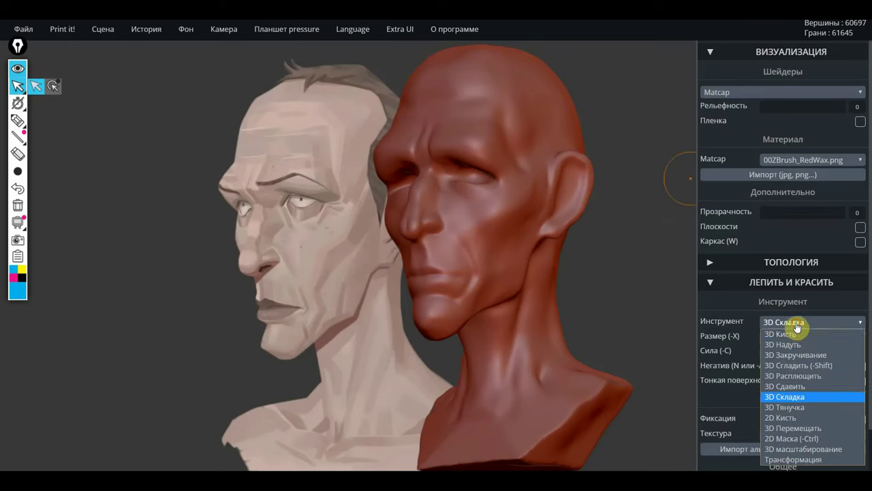
click(510, 105)
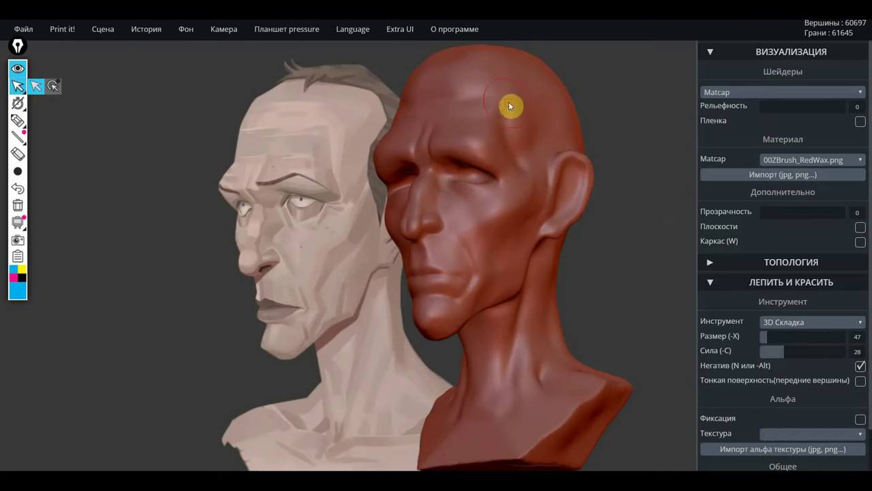
Dab a small dent on the forehead with 3D Кисть
click(801, 323)
click(797, 333)
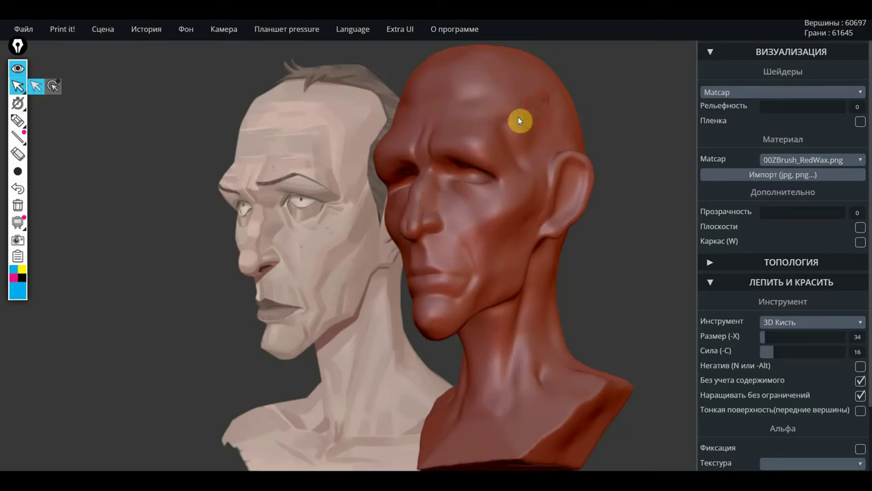
drag(553, 120, 536, 120)
click(513, 91)
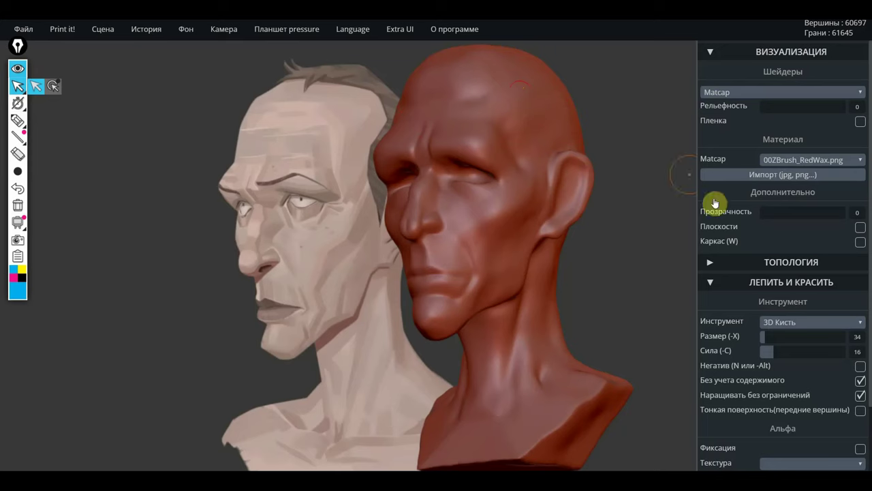
click(796, 326)
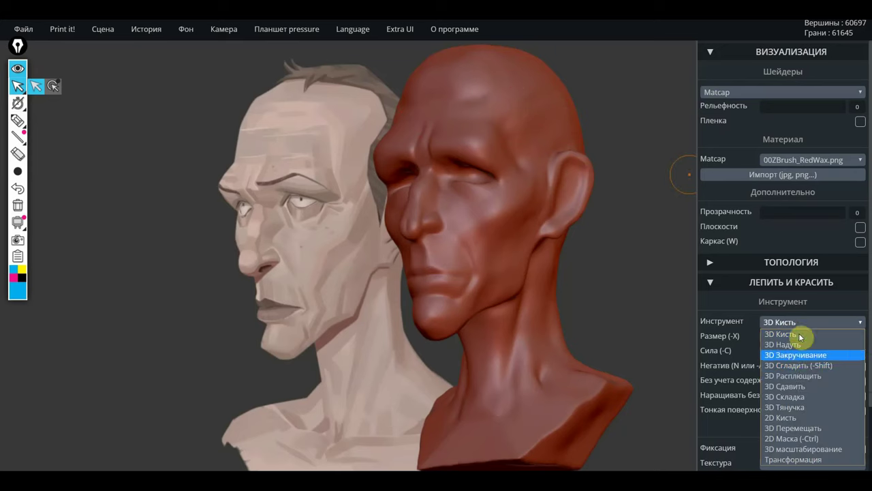
click(801, 377)
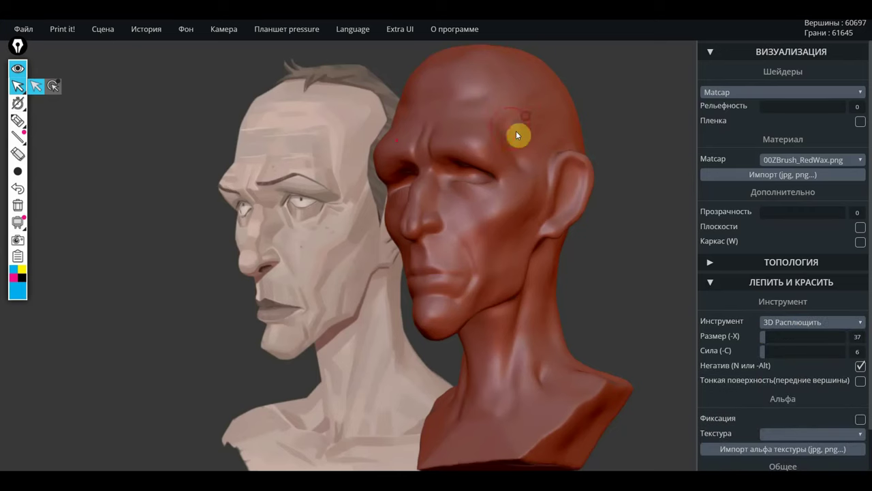
Flatten the forehead, cheek near the ear, jaw line and brow with 3D Расплющить
drag(600, 134, 672, 130)
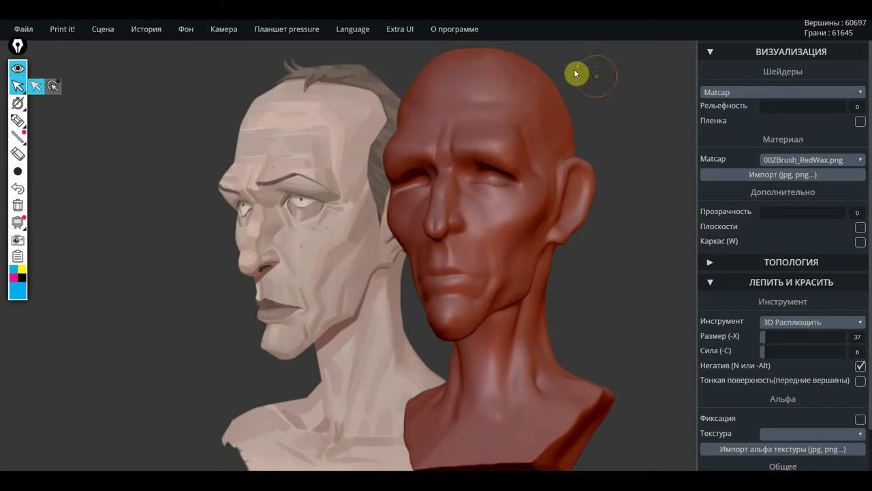
drag(574, 68, 582, 98)
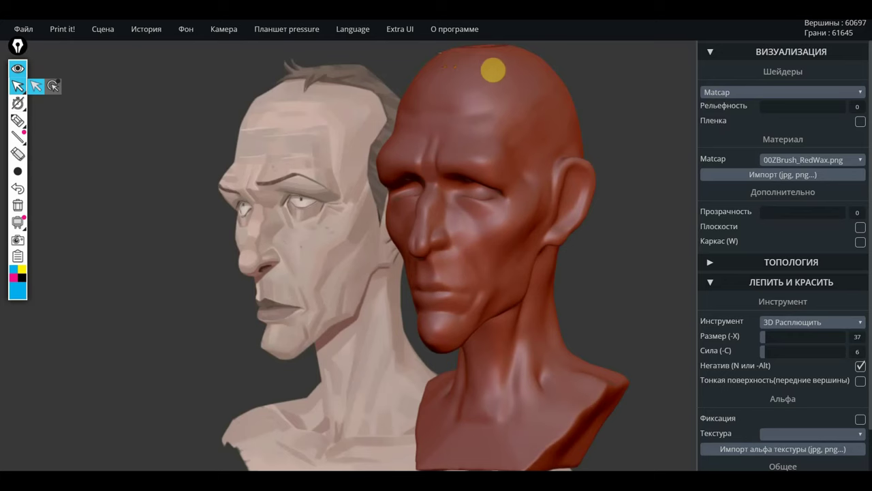
drag(636, 97, 584, 94)
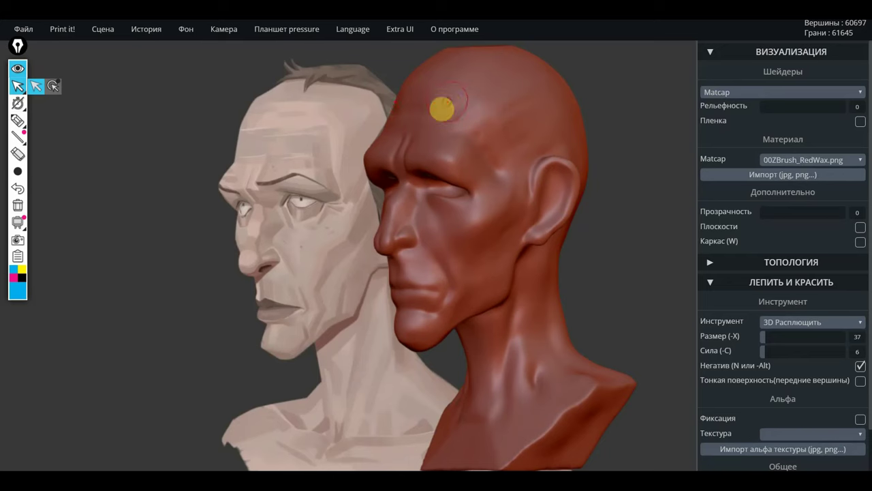
mouse_move(437, 145)
mouse_down()
mouse_move(496, 158)
mouse_move(520, 138)
mouse_move(509, 132)
mouse_move(535, 105)
mouse_move(515, 143)
mouse_up()
mouse_move(487, 204)
mouse_down()
mouse_move(470, 226)
mouse_move(509, 200)
mouse_move(453, 235)
mouse_move(513, 197)
mouse_move(450, 238)
mouse_up()
drag(510, 224, 497, 247)
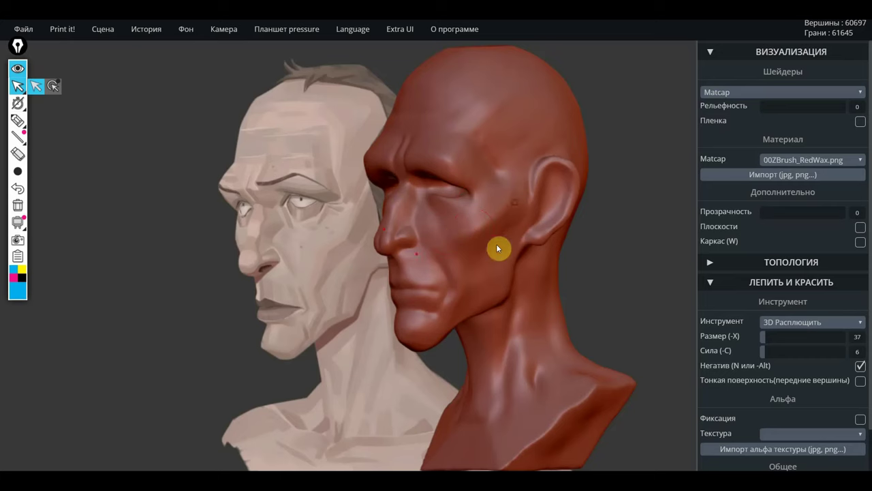
drag(500, 290, 488, 308)
drag(488, 181, 431, 152)
mouse_move(599, 148)
mouse_down()
mouse_move(682, 130)
mouse_move(643, 140)
mouse_move(698, 156)
mouse_move(610, 152)
mouse_move(618, 129)
mouse_move(624, 163)
mouse_move(545, 165)
mouse_move(617, 177)
mouse_move(432, 211)
mouse_move(531, 343)
mouse_move(602, 354)
mouse_up()
Invert 3D Кисть, shrink it to size 30, and reshape both lower eyelids
key(n)
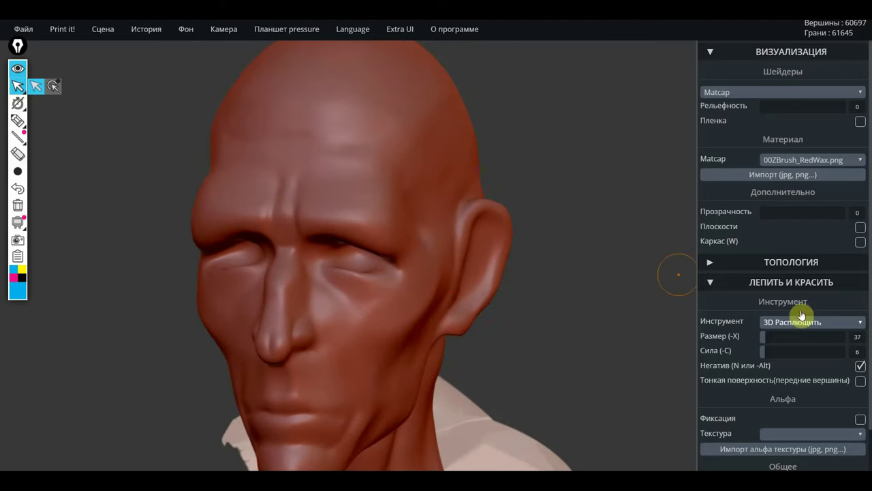
click(798, 320)
click(779, 334)
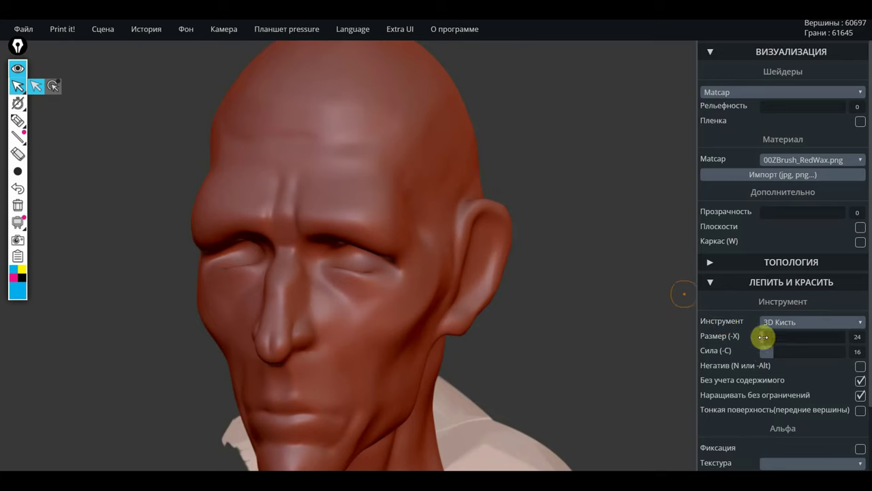
drag(766, 336, 762, 336)
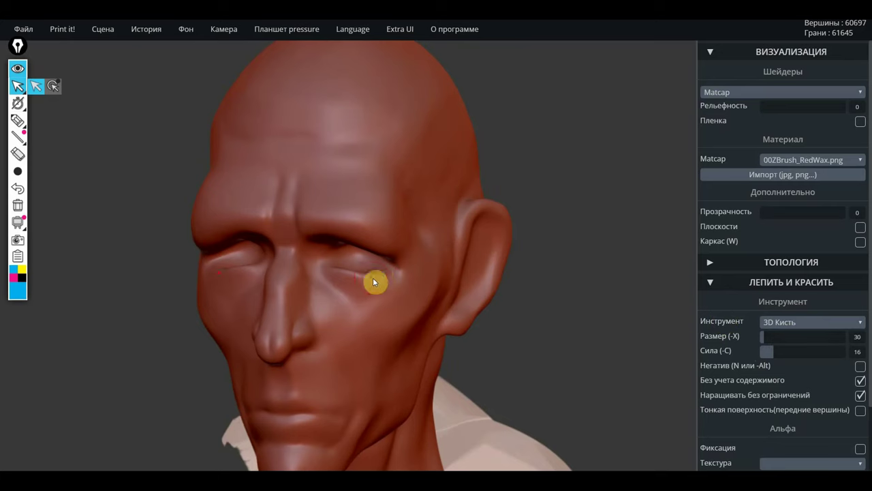
drag(384, 278, 397, 277)
drag(376, 290, 357, 277)
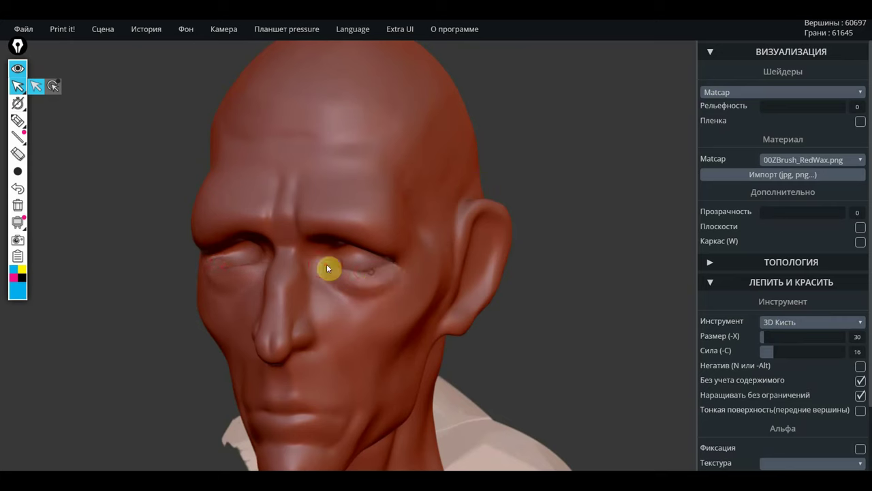
drag(354, 284, 385, 279)
mouse_move(545, 276)
mouse_down()
mouse_move(602, 259)
mouse_move(489, 270)
mouse_move(570, 272)
mouse_up()
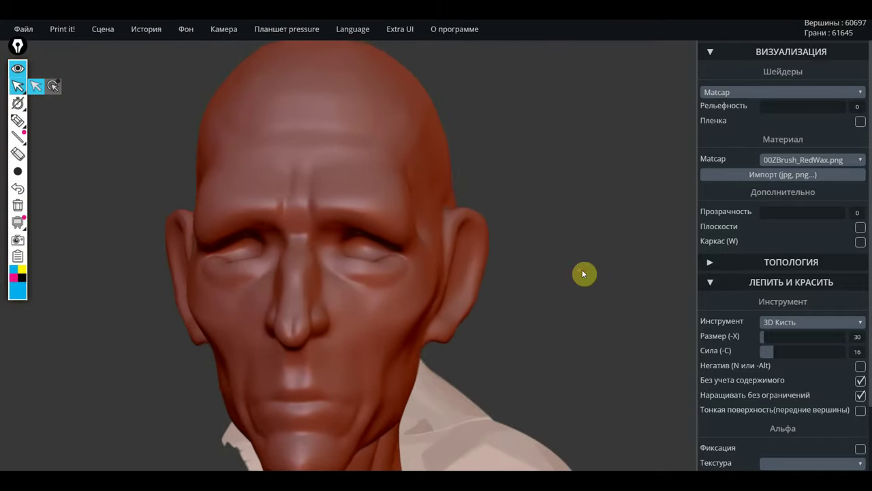
Pull the eyelid edge into shape with 3D Тянучка, then make 3D Сгладить the active tool
click(780, 323)
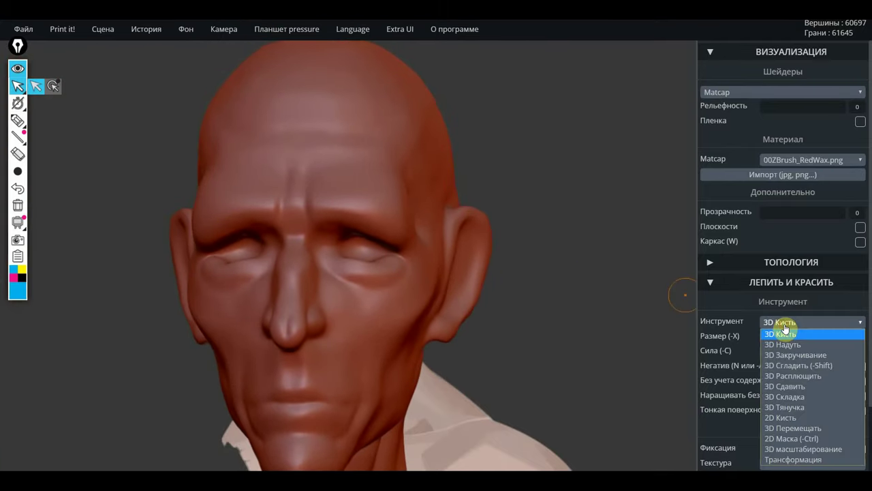
click(805, 408)
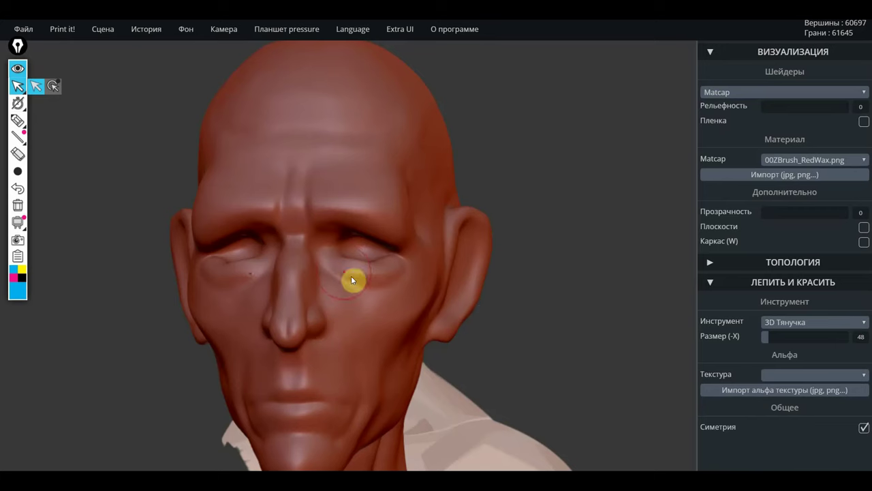
mouse_move(342, 273)
mouse_down()
mouse_move(400, 270)
mouse_move(372, 264)
mouse_move(344, 296)
mouse_up()
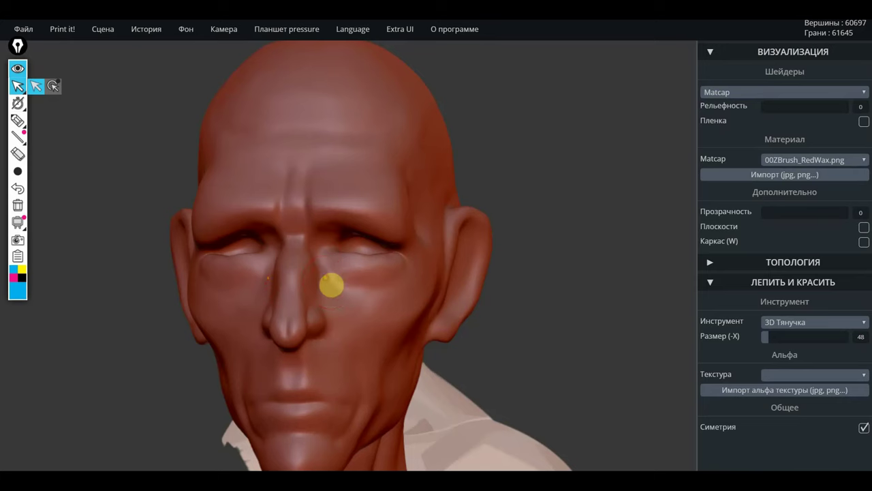
drag(348, 275, 468, 302)
click(811, 327)
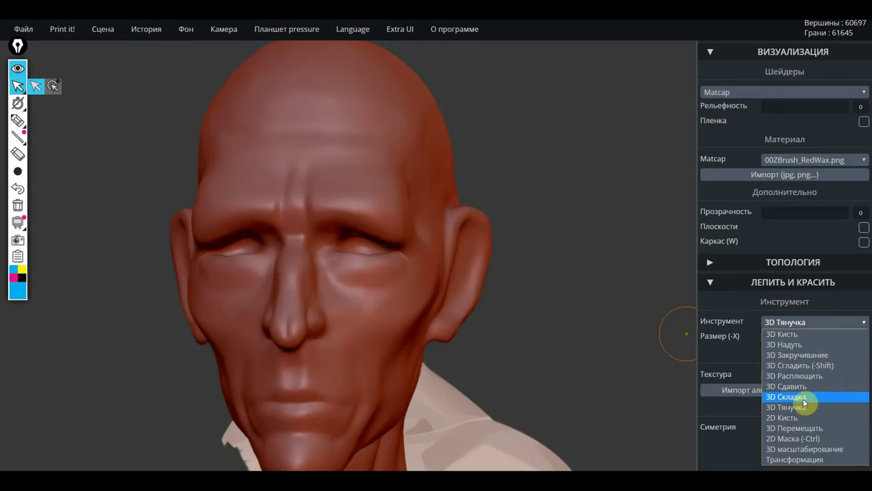
click(802, 368)
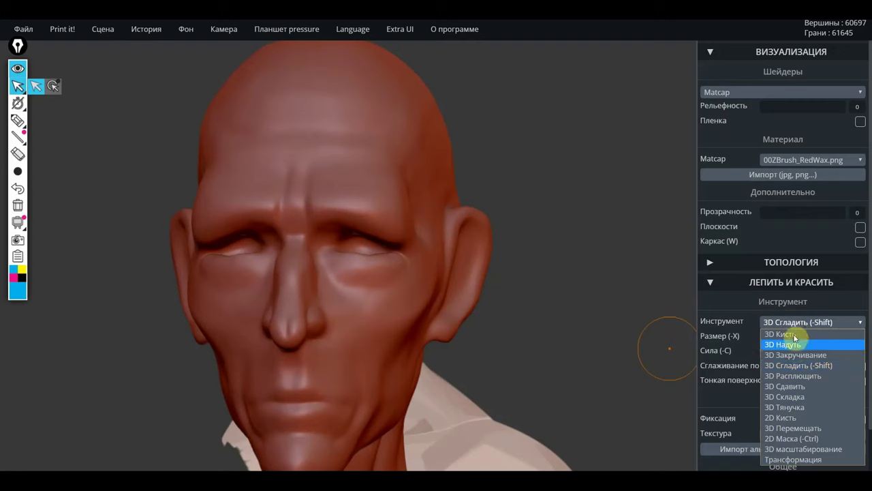
click(617, 285)
drag(618, 285, 645, 366)
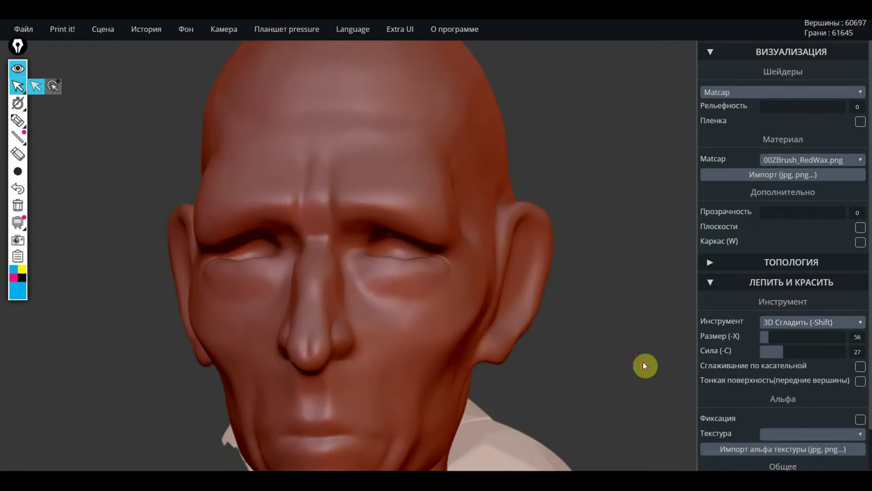
scroll(600, 364, up, 2)
Flatten the lower eyelids and upper cheeks with 3D Расплющить, viewing from several angles
click(802, 329)
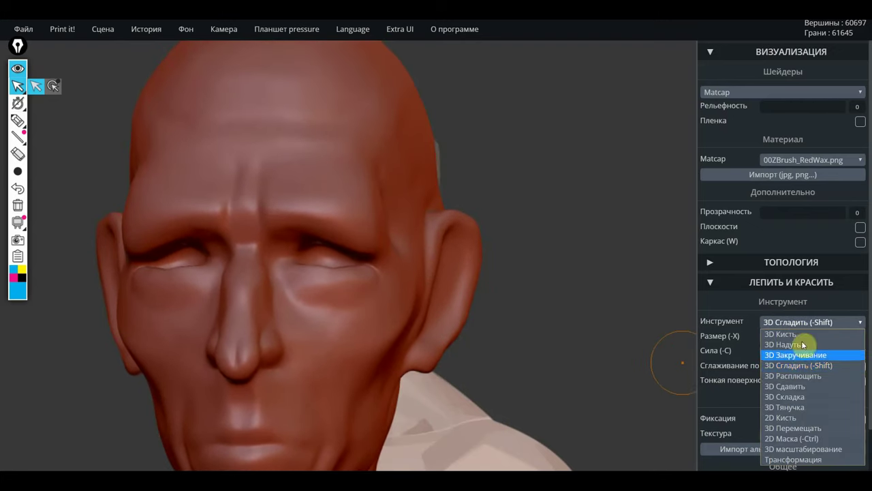
click(801, 377)
drag(535, 308, 565, 301)
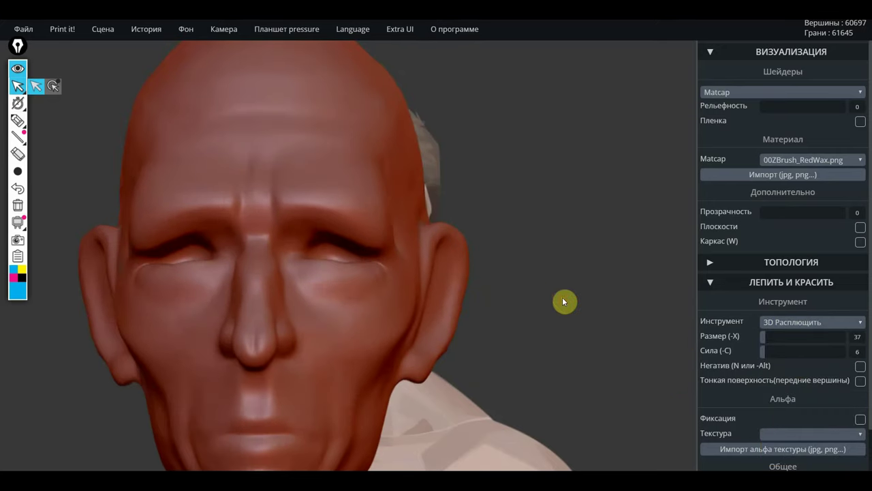
scroll(550, 380, up, 2)
mouse_move(417, 314)
mouse_down()
mouse_move(379, 298)
mouse_move(413, 308)
mouse_move(455, 298)
mouse_move(434, 302)
mouse_move(438, 296)
mouse_up()
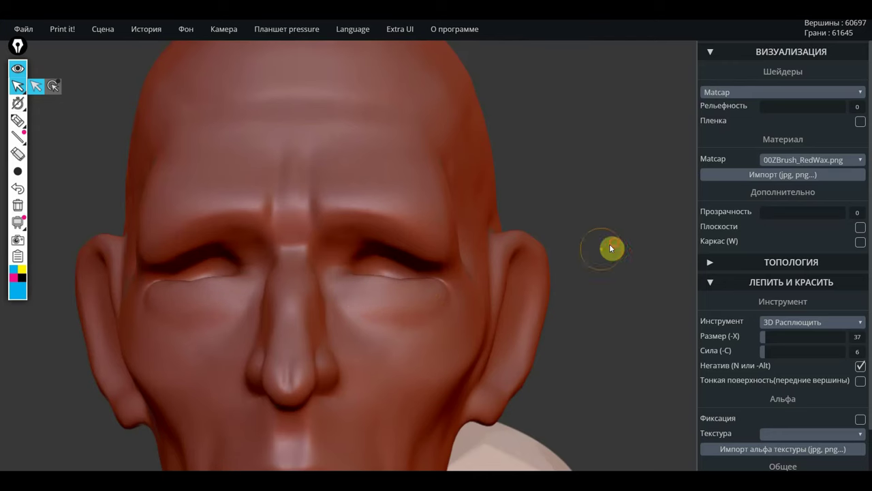
drag(611, 247, 589, 310)
mouse_move(411, 362)
mouse_down()
mouse_move(420, 372)
mouse_move(404, 382)
mouse_move(438, 372)
mouse_move(378, 392)
mouse_up()
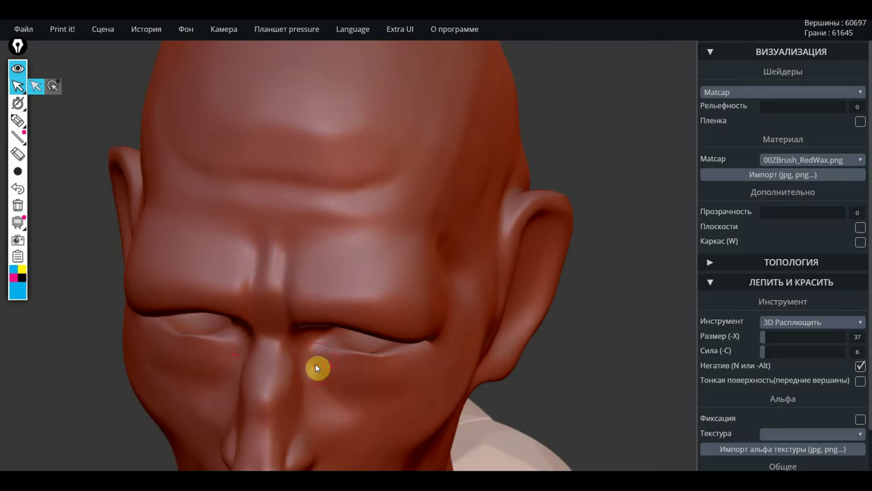
mouse_move(422, 366)
mouse_down()
mouse_move(604, 371)
mouse_move(403, 382)
mouse_move(416, 386)
mouse_move(416, 347)
mouse_move(366, 359)
mouse_move(345, 353)
mouse_move(449, 350)
mouse_move(639, 317)
mouse_move(494, 351)
mouse_up()
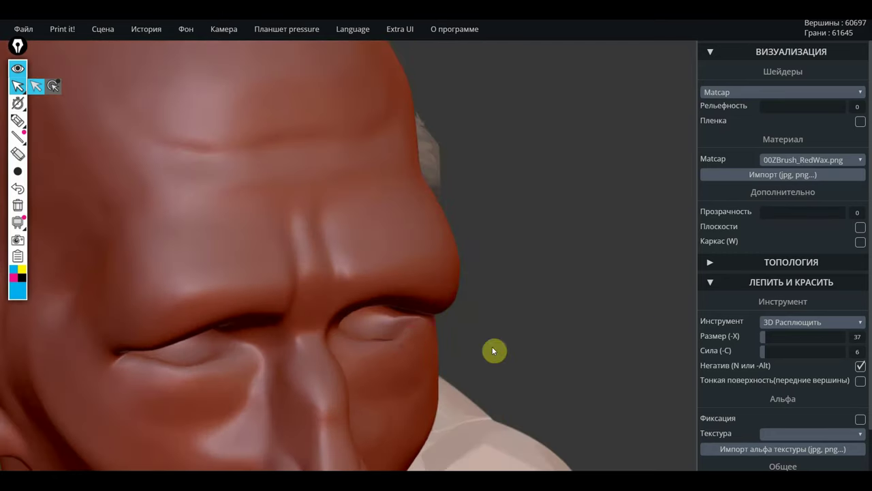
mouse_move(405, 341)
mouse_down()
mouse_move(491, 334)
mouse_move(469, 276)
mouse_move(422, 320)
mouse_up()
Orbit around the head to review it, then reverse the brush and select 3D Сдавить
drag(631, 333, 541, 336)
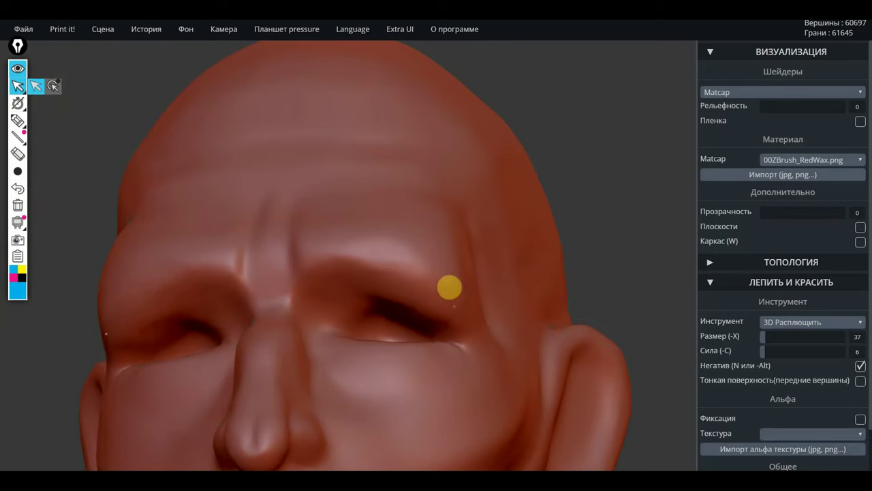
right_drag(459, 325, 651, 343)
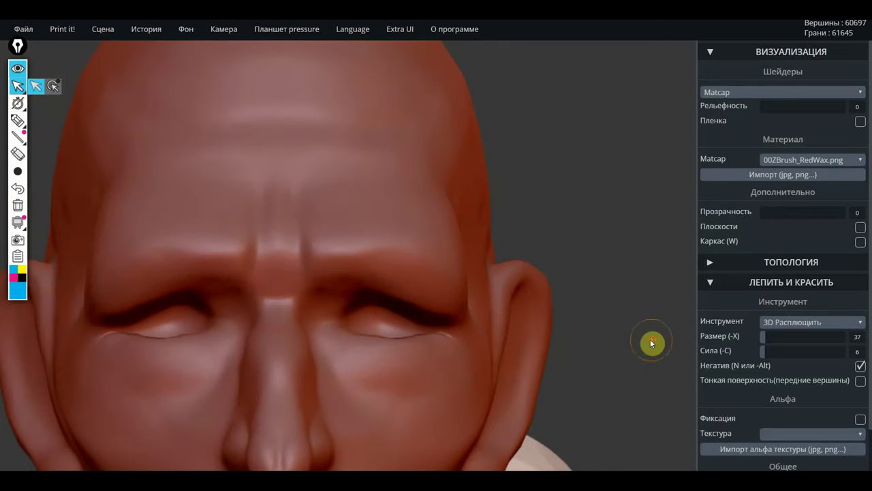
mouse_move(600, 353)
right_down()
mouse_move(605, 360)
mouse_move(424, 402)
right_up()
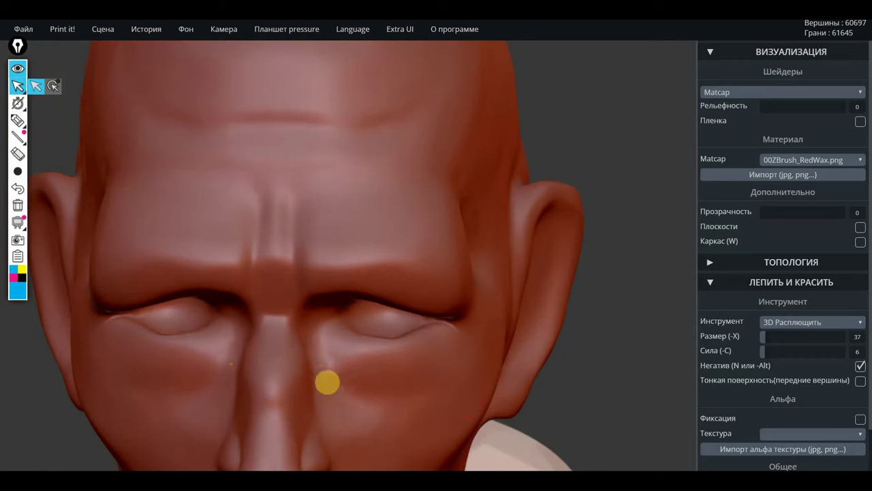
mouse_move(600, 386)
right_down()
mouse_move(601, 271)
mouse_move(589, 243)
right_up()
key(n)
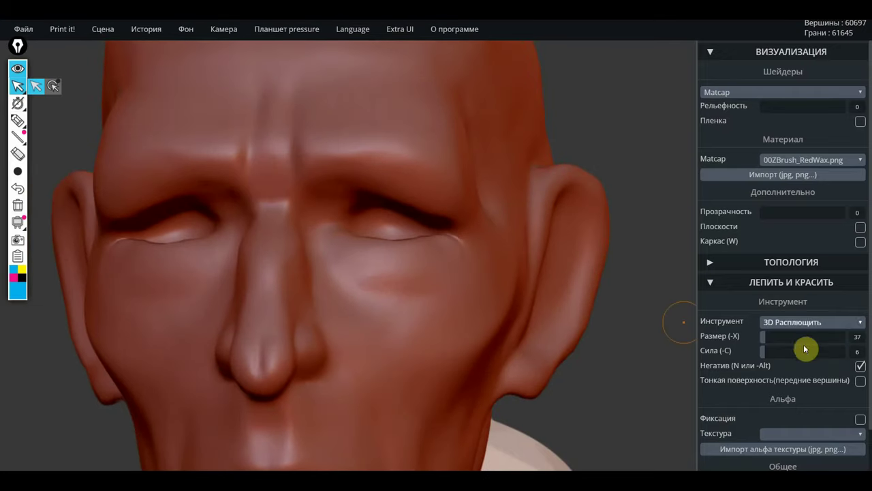
click(801, 326)
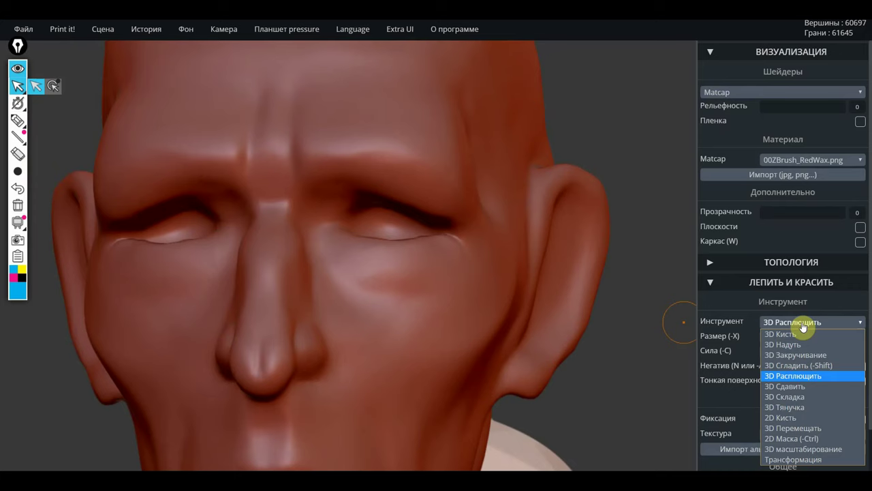
click(787, 386)
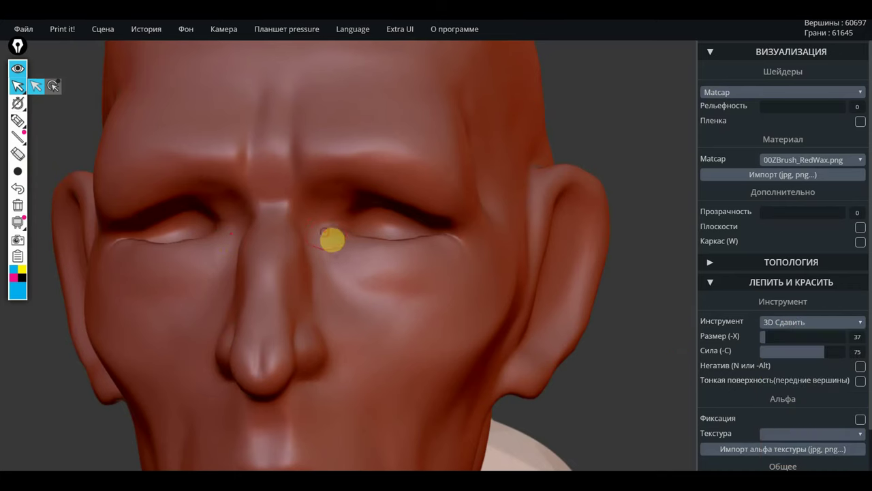
Carve 3D Складка creases under the eye and down the cheek toward the mouth, smoothing around them
click(796, 327)
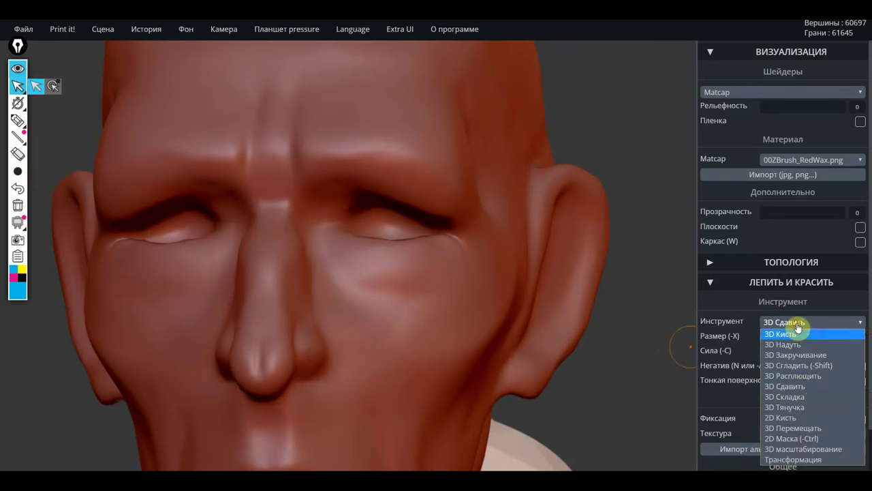
click(790, 397)
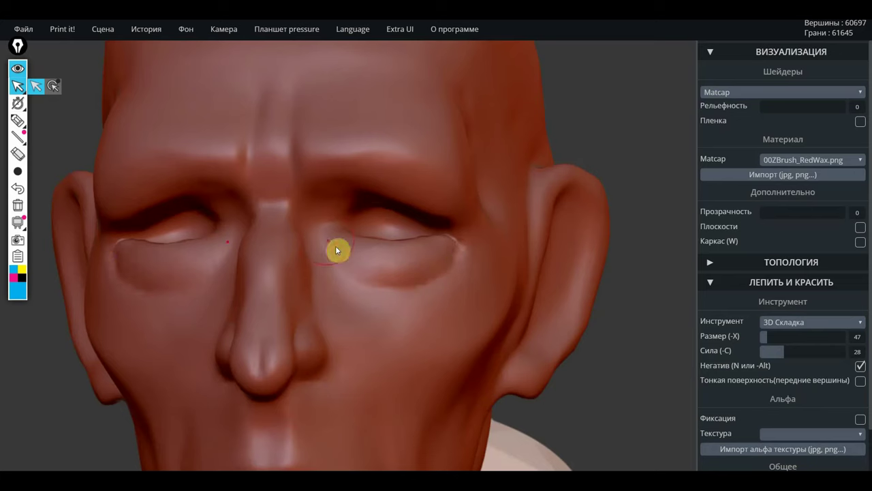
drag(336, 251, 460, 258)
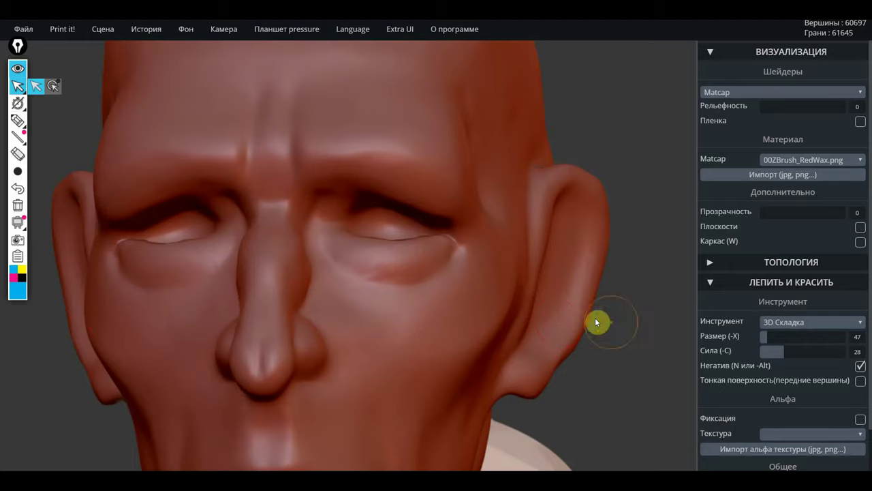
mouse_move(636, 381)
mouse_down()
mouse_move(588, 241)
mouse_move(580, 282)
mouse_move(584, 229)
mouse_move(507, 256)
mouse_up()
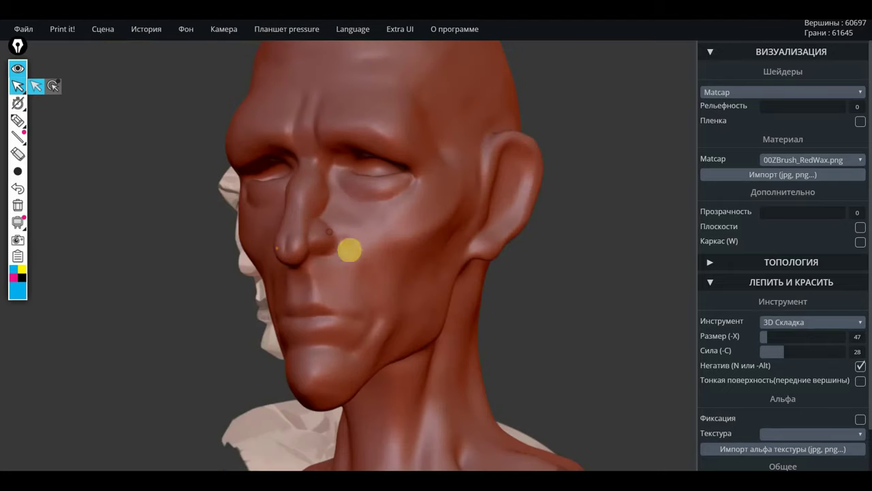
drag(350, 250, 378, 301)
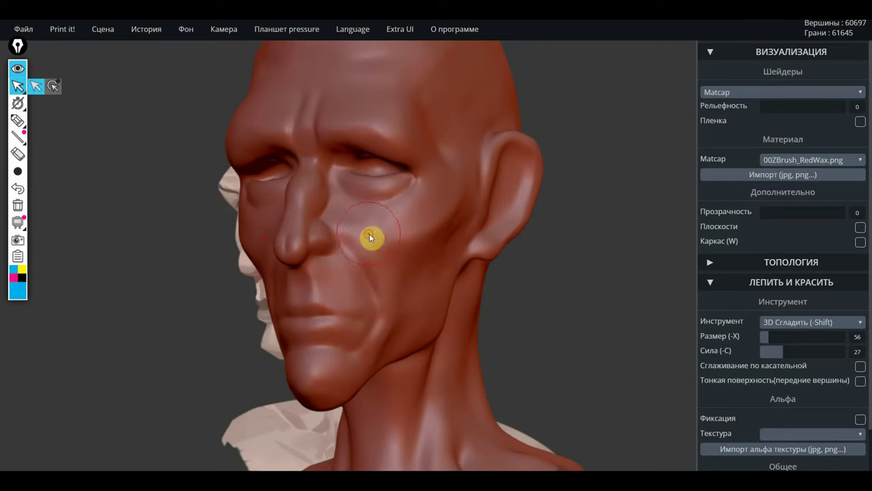
mouse_move(370, 238)
shift+mouse_down()
mouse_move(343, 218)
mouse_move(390, 227)
mouse_move(450, 206)
shift+mouse_up()
shift+drag(409, 297, 437, 258)
Turn the head into side profile and zoom in
drag(571, 317, 670, 325)
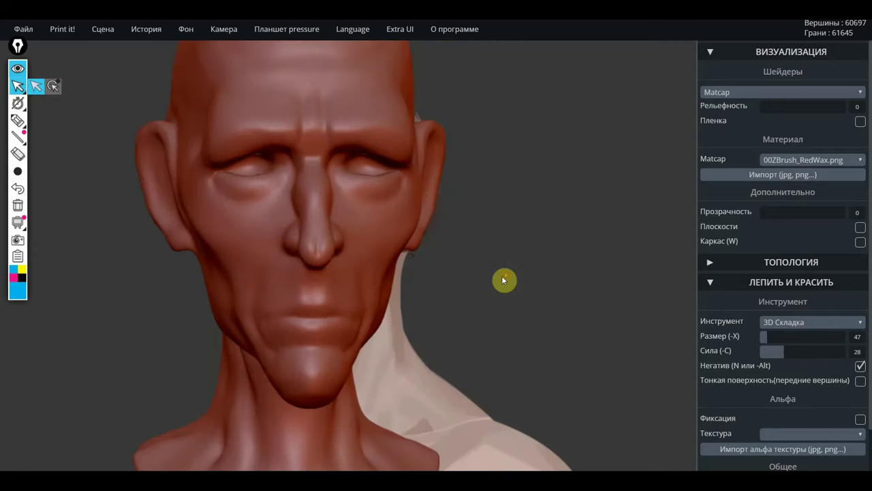
drag(502, 282, 590, 280)
mouse_move(515, 334)
mouse_down()
mouse_move(482, 266)
mouse_move(486, 243)
mouse_move(528, 271)
mouse_move(591, 270)
mouse_move(437, 279)
mouse_move(214, 263)
mouse_move(466, 311)
mouse_move(327, 329)
mouse_up()
scroll(366, 296, up, 3)
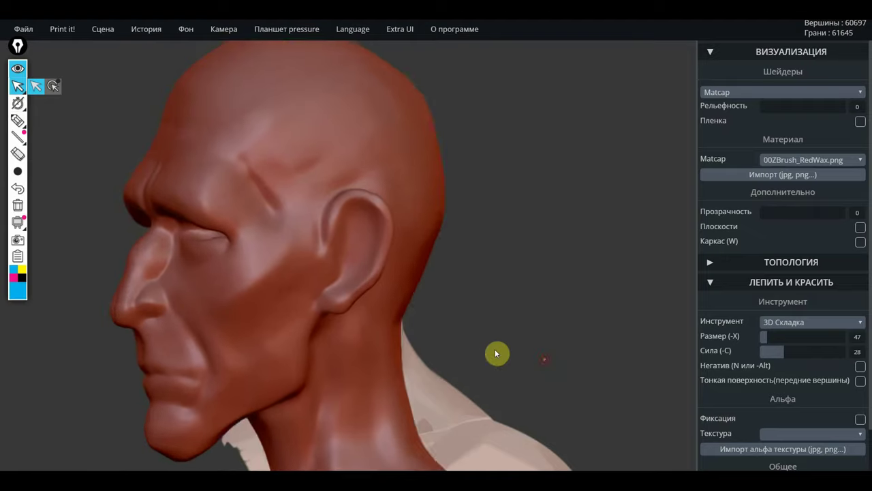
scroll(409, 341, up, 2)
Inflate the ear's inner form with 3D Надуть at a smaller size of 34
key(n)
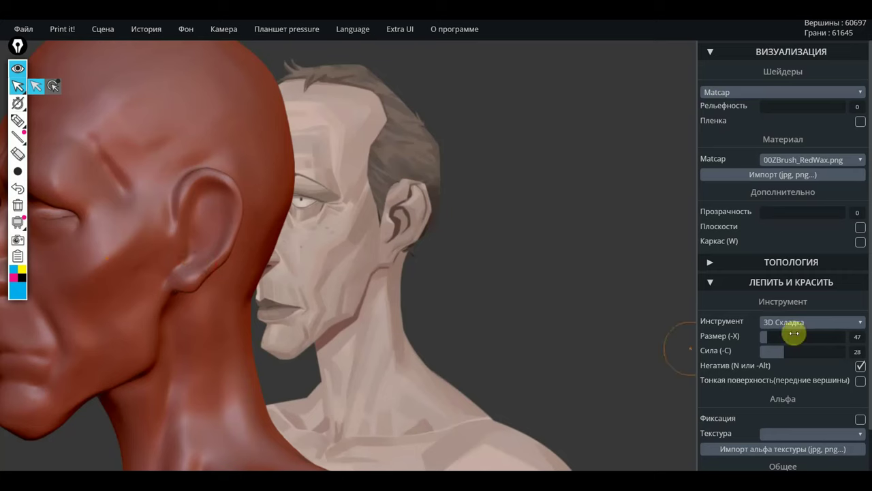
click(789, 323)
click(792, 334)
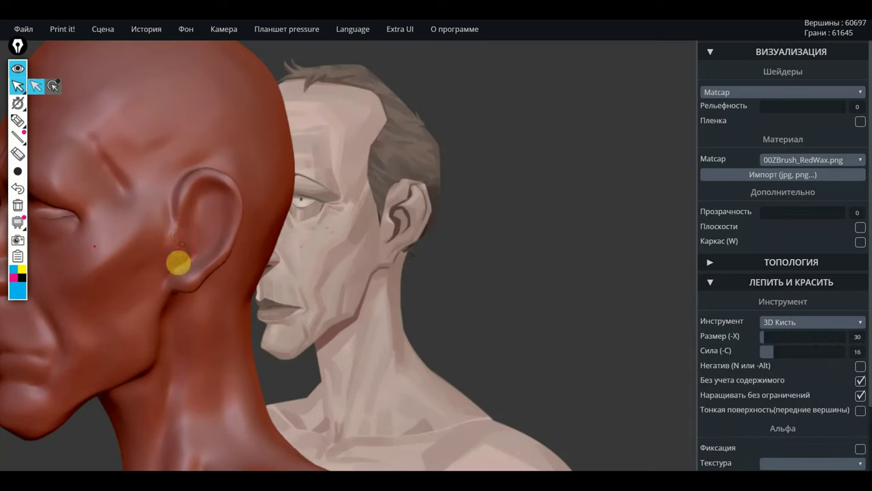
click(790, 323)
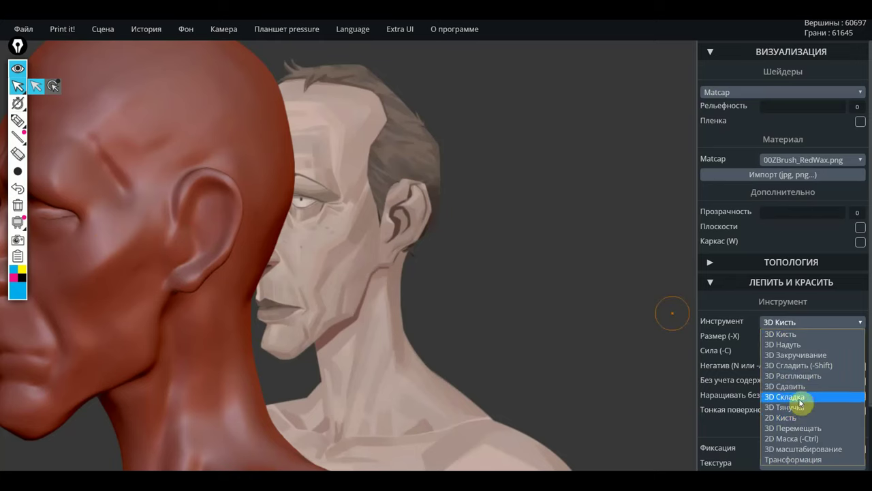
click(785, 344)
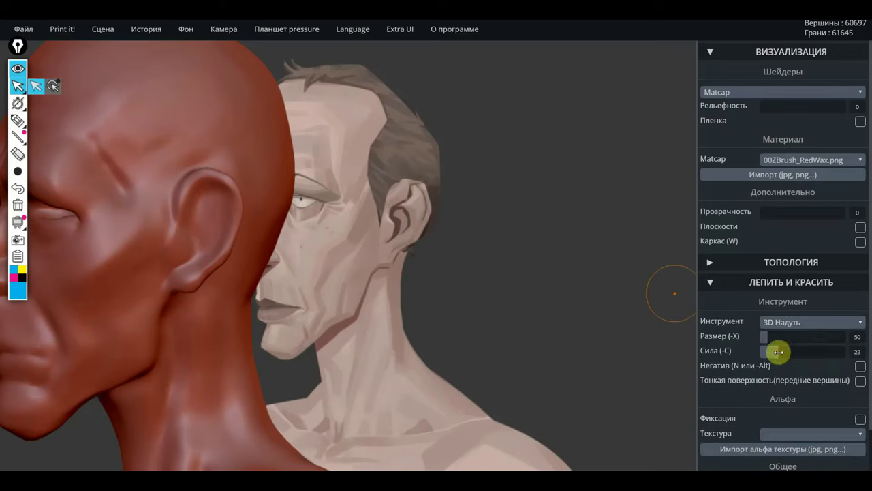
drag(770, 338, 767, 338)
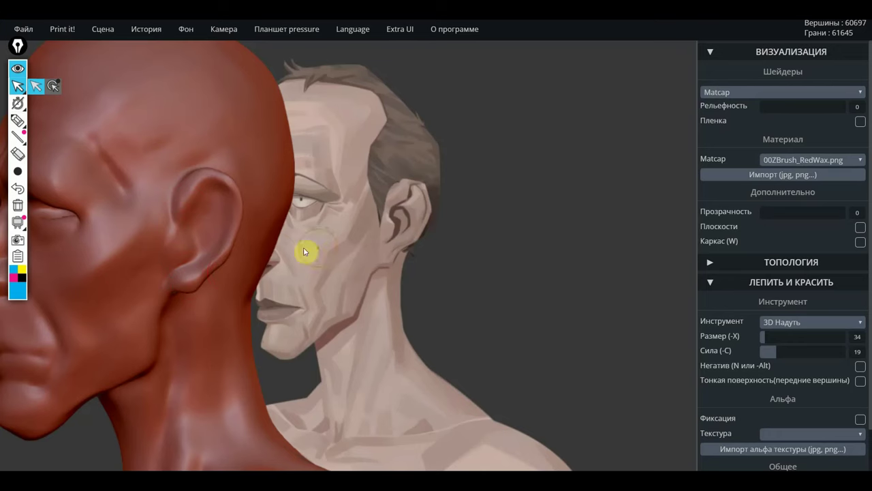
mouse_move(425, 265)
mouse_down()
mouse_move(472, 276)
mouse_move(408, 270)
mouse_move(487, 270)
mouse_move(522, 329)
mouse_move(510, 372)
mouse_up()
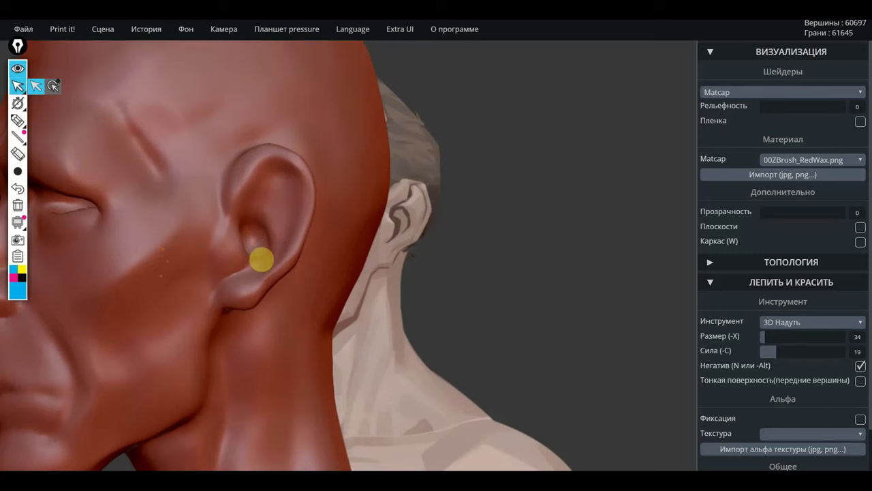
mouse_move(439, 251)
mouse_down()
mouse_move(459, 253)
mouse_move(420, 255)
mouse_up()
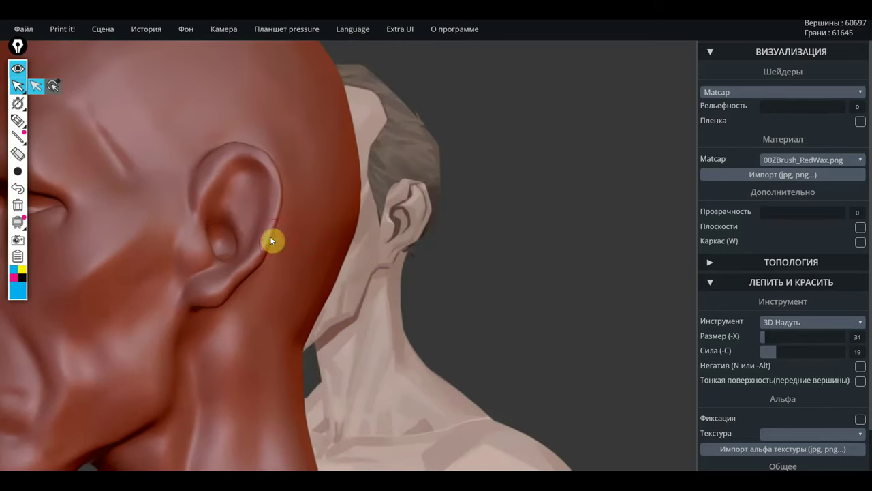
drag(240, 232, 239, 225)
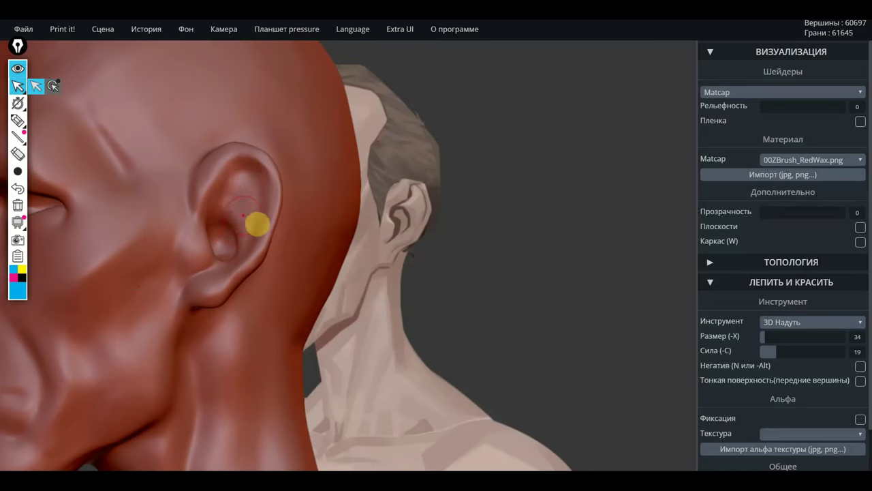
click(805, 323)
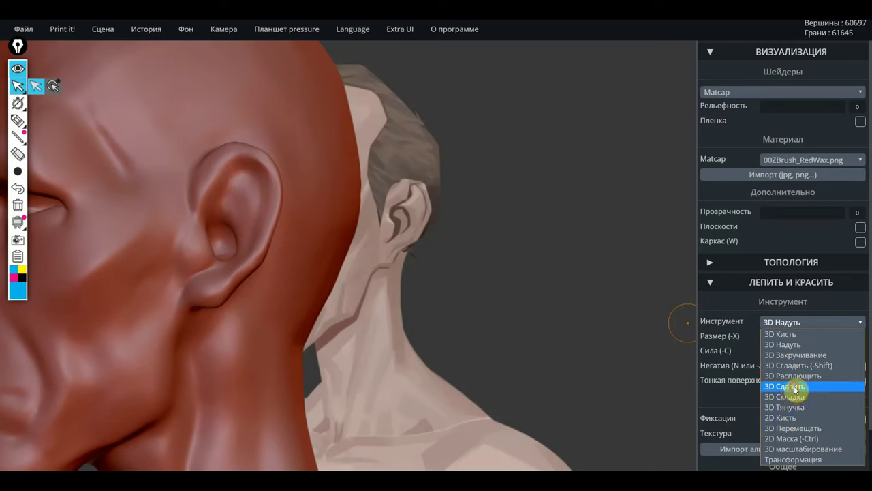
Deepen the ear's inner fold with 3D Складка at strength 23
click(795, 390)
click(801, 324)
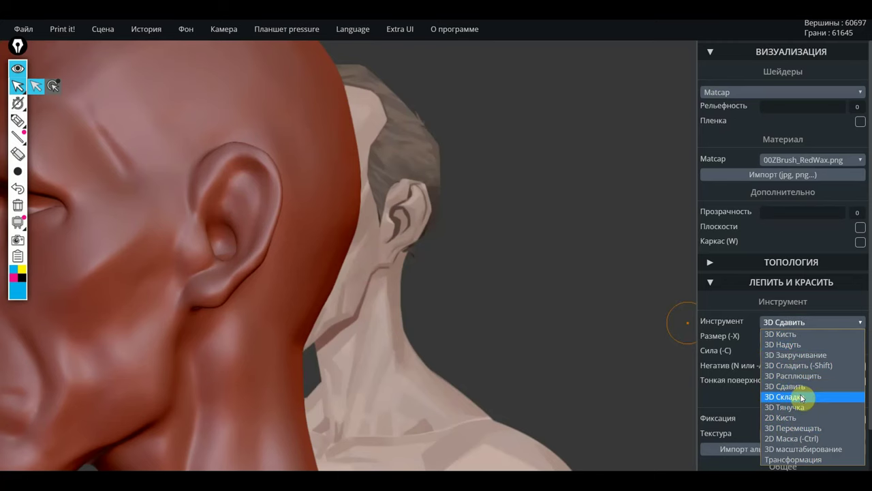
click(790, 396)
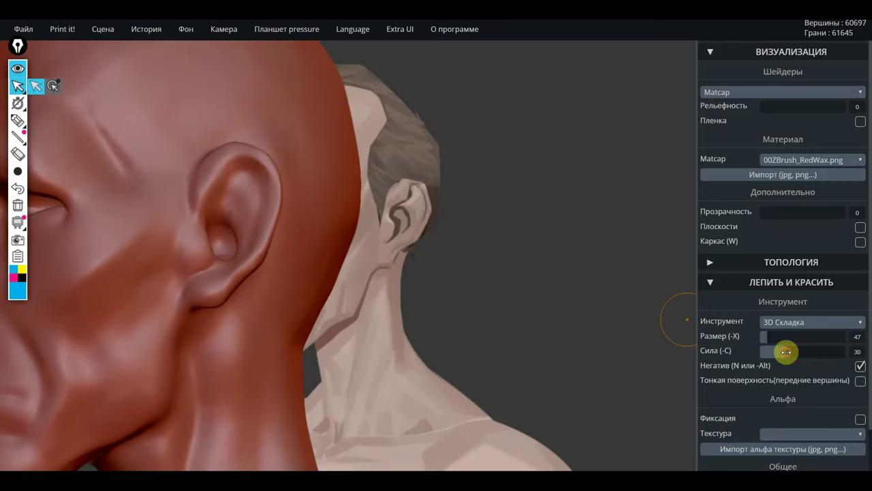
drag(784, 351, 777, 352)
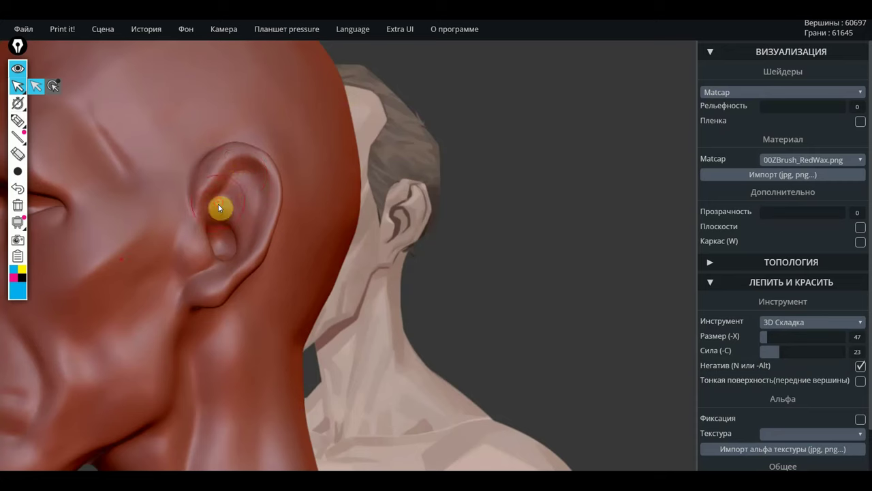
drag(230, 191, 248, 206)
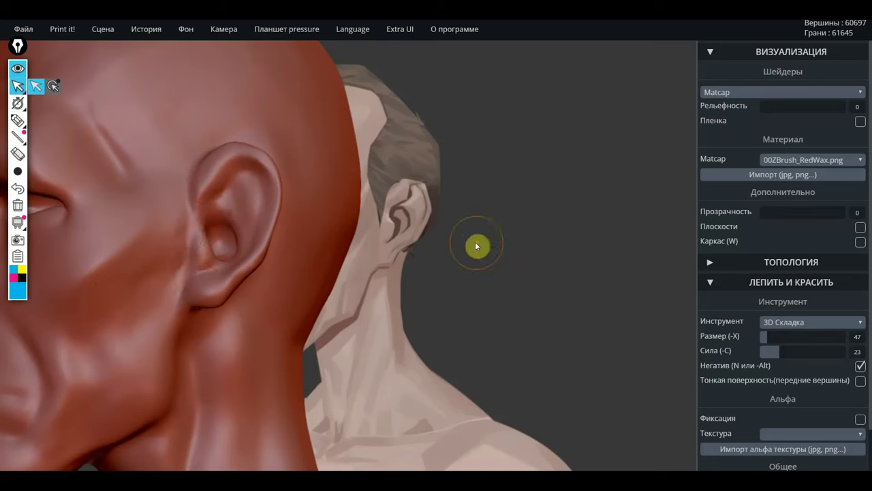
Set 3D Тянучка to size 128, try pulling the ear outward, and undo it
click(804, 322)
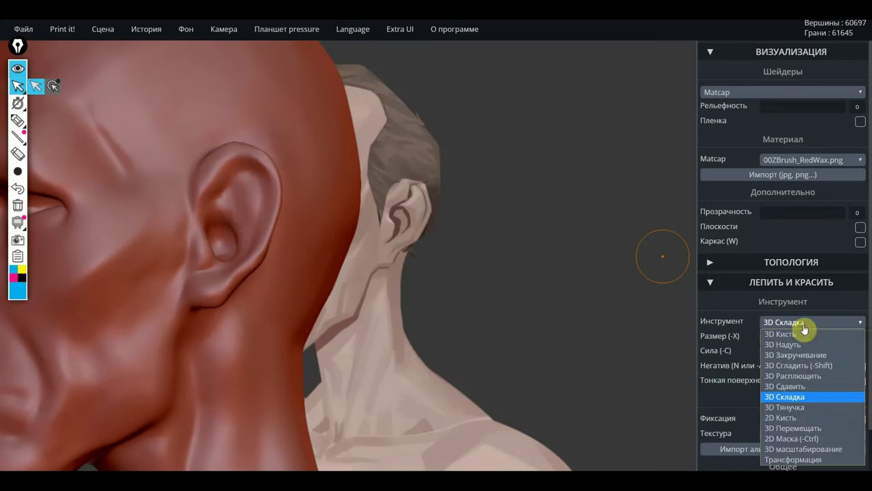
click(800, 407)
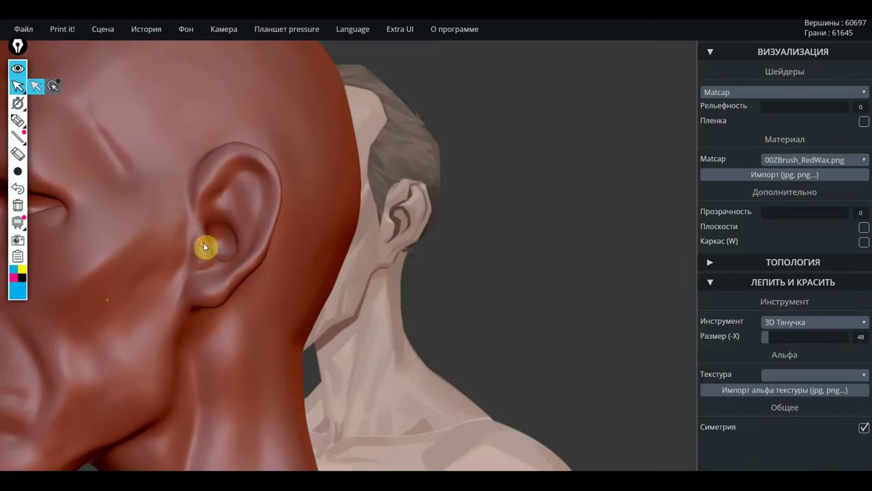
drag(416, 272, 337, 289)
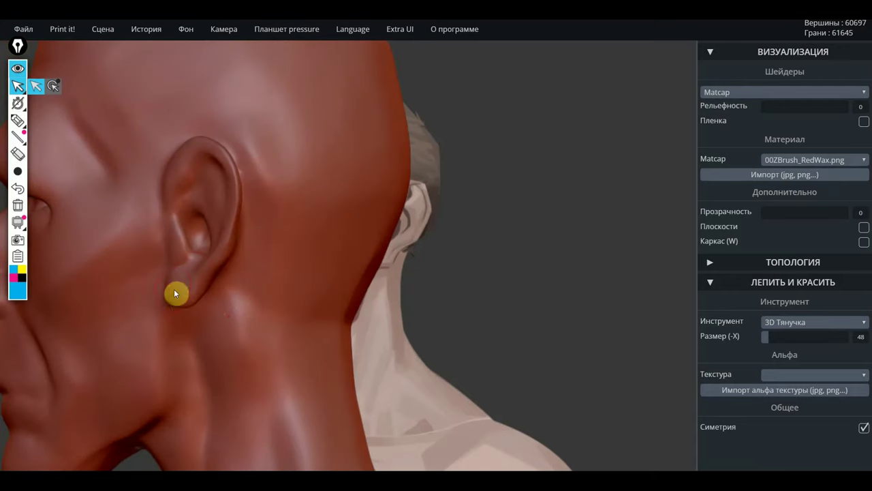
mouse_move(527, 257)
mouse_down()
mouse_move(469, 276)
mouse_move(449, 257)
mouse_move(245, 274)
mouse_move(459, 282)
mouse_move(242, 255)
mouse_up()
drag(194, 231, 201, 236)
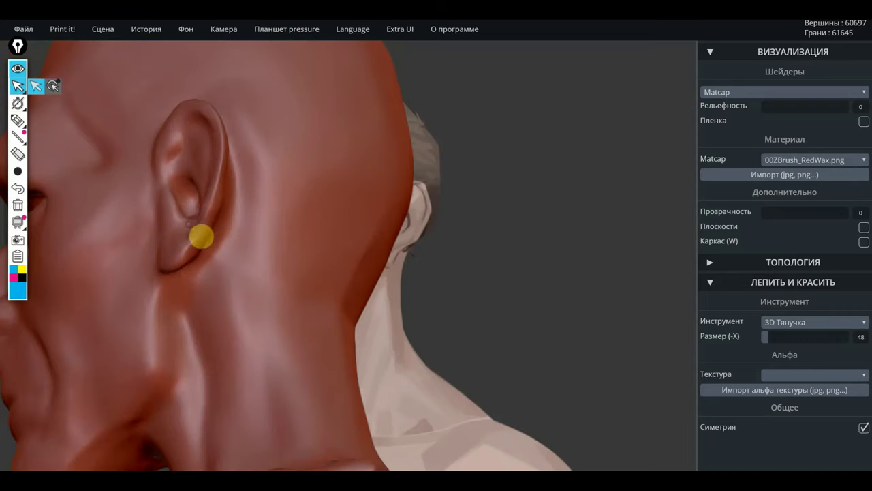
drag(509, 204, 458, 228)
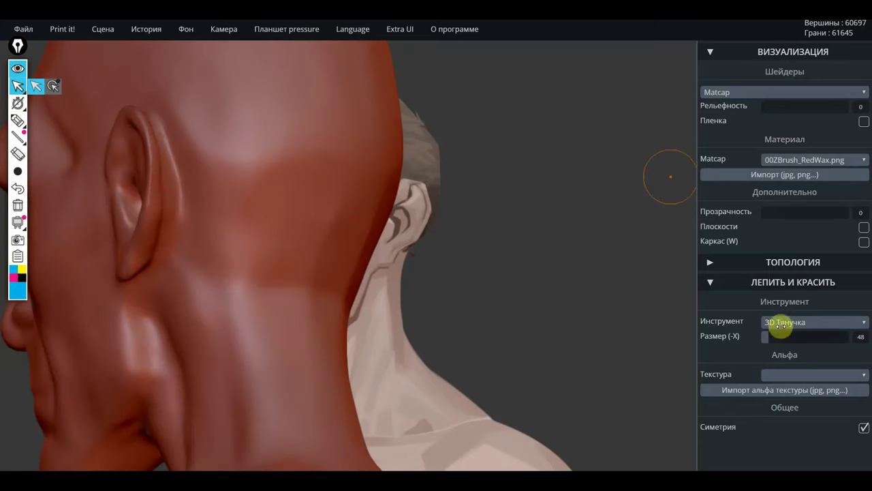
drag(767, 332, 763, 334)
drag(686, 313, 162, 211)
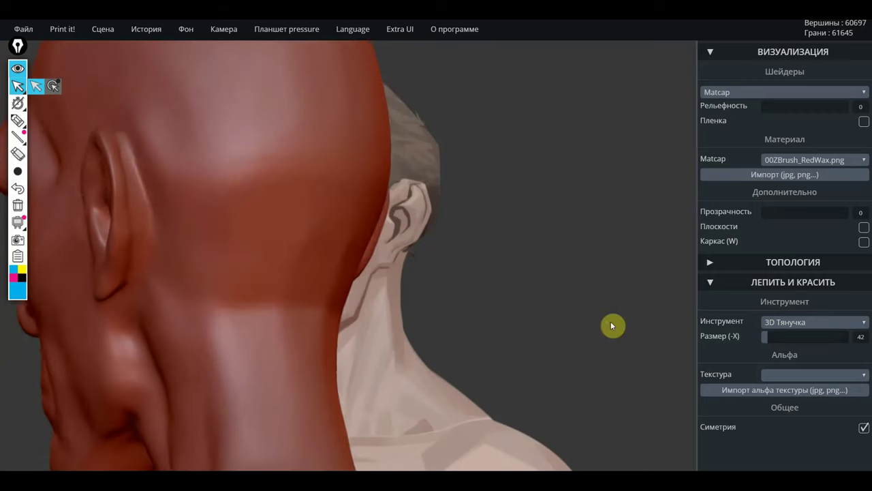
drag(764, 335, 782, 339)
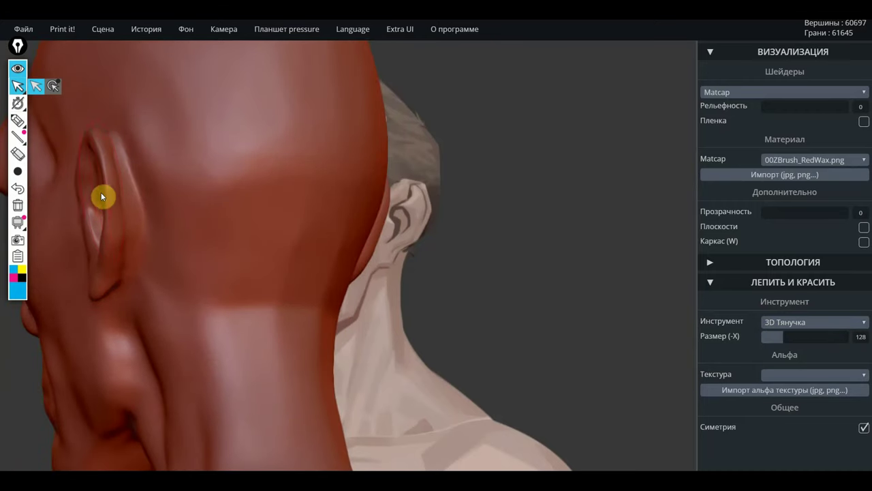
drag(101, 192, 102, 202)
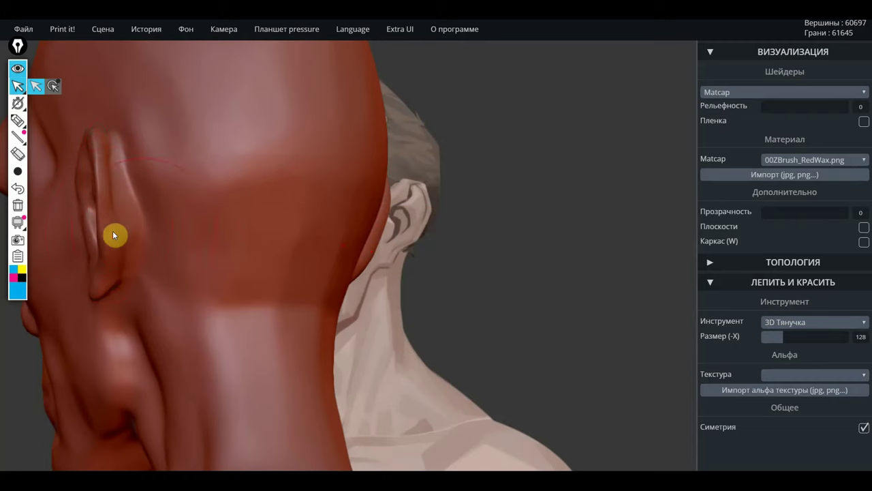
key(ctrl+z)
Reshape the back-of-neck contour and deepen the crease behind the ear
drag(439, 276, 516, 272)
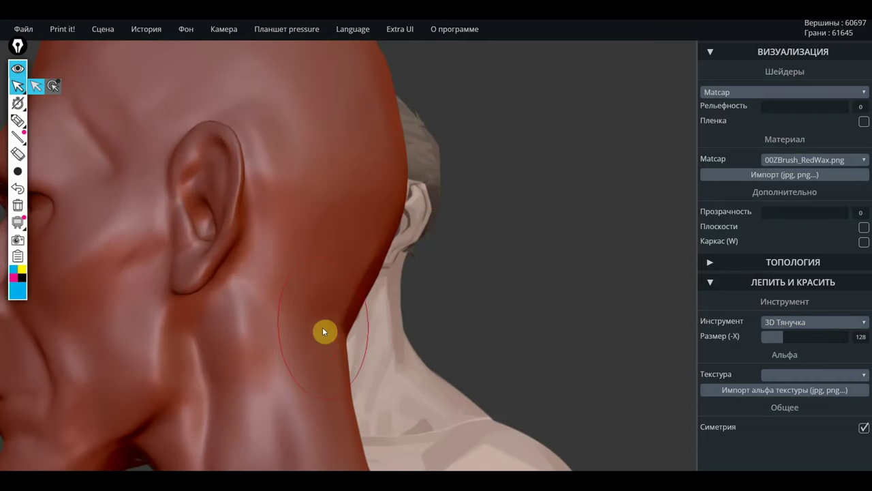
mouse_move(324, 331)
mouse_down()
mouse_move(326, 294)
mouse_move(298, 266)
mouse_up()
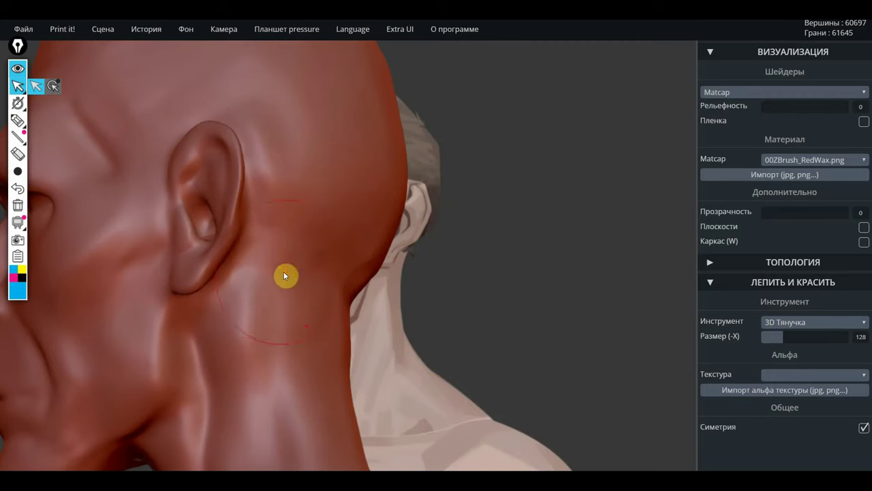
drag(467, 300, 255, 314)
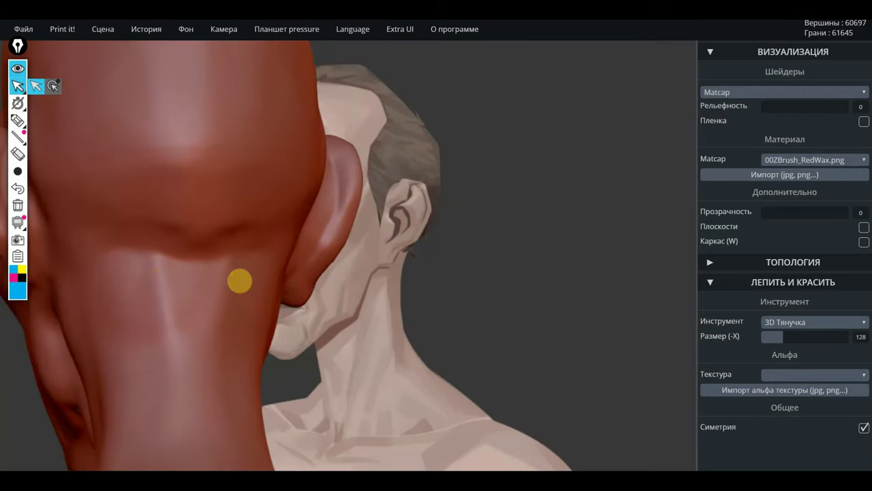
drag(239, 281, 239, 284)
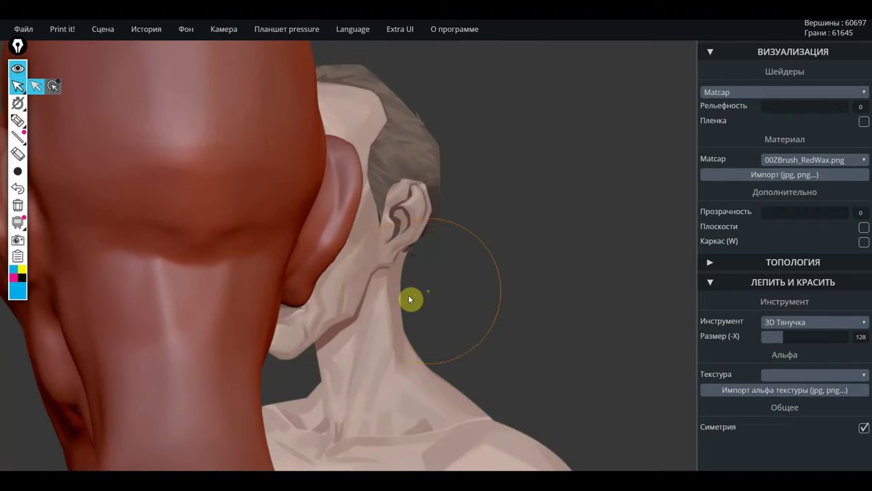
drag(409, 298, 348, 77)
mouse_move(436, 314)
mouse_down()
mouse_move(366, 202)
mouse_move(494, 254)
mouse_move(447, 310)
mouse_move(502, 308)
mouse_move(539, 334)
mouse_up()
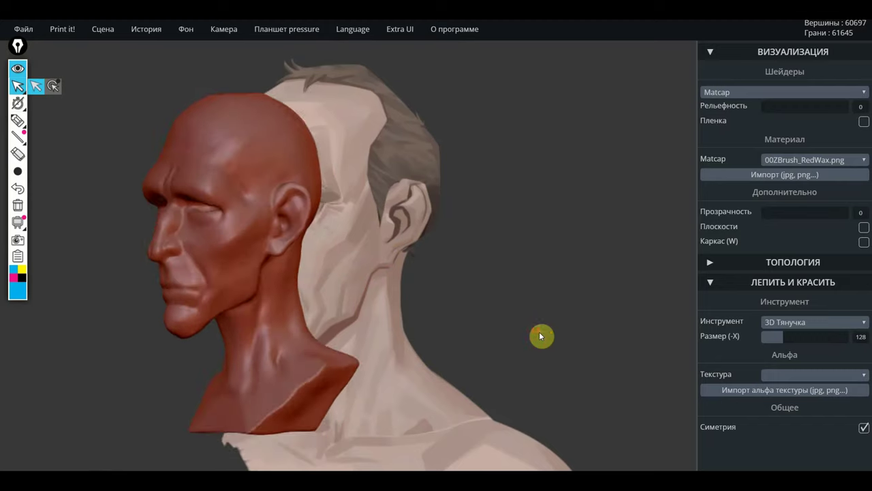
Frame the bust in three-quarter front view beside the reference and start a PrtSc capture
mouse_move(425, 304)
mouse_down()
mouse_move(498, 335)
mouse_move(530, 321)
mouse_move(535, 293)
mouse_up()
mouse_move(533, 294)
middle_down()
mouse_move(620, 270)
mouse_move(634, 283)
middle_up()
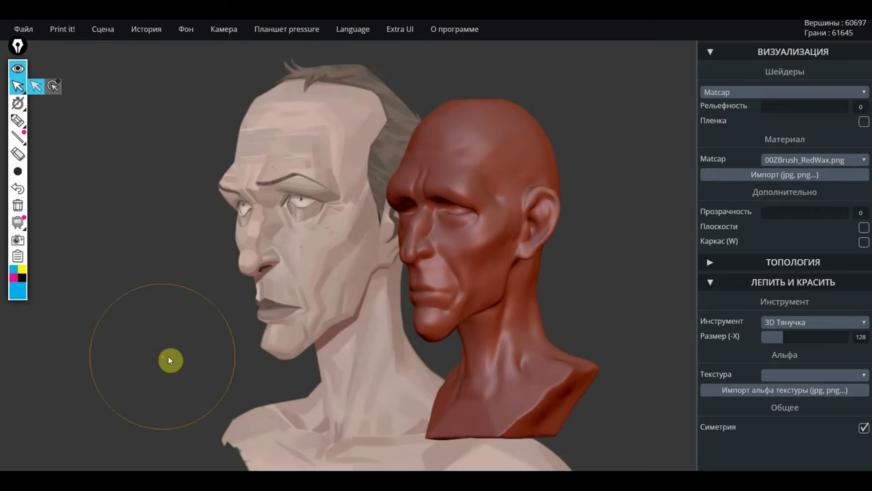
mouse_move(171, 360)
mouse_down()
mouse_move(199, 357)
mouse_move(206, 338)
mouse_move(284, 448)
mouse_up()
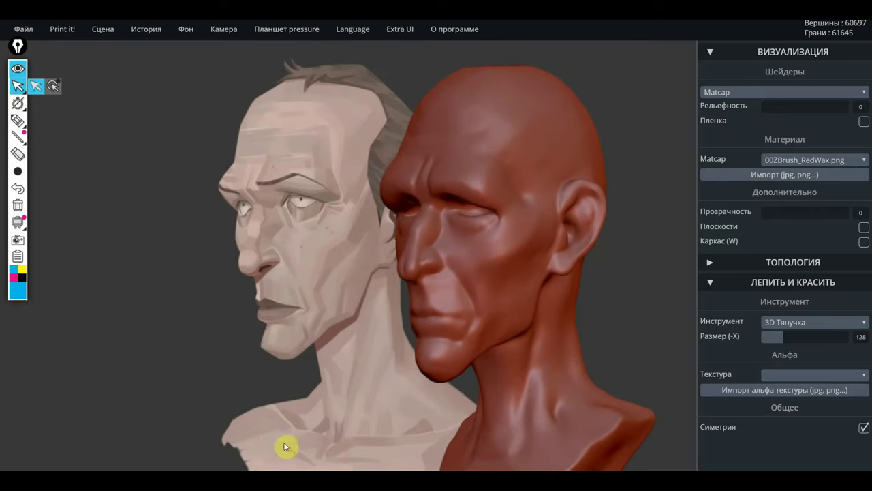
mouse_move(191, 402)
mouse_down()
mouse_move(191, 374)
mouse_move(204, 371)
mouse_move(207, 387)
mouse_up()
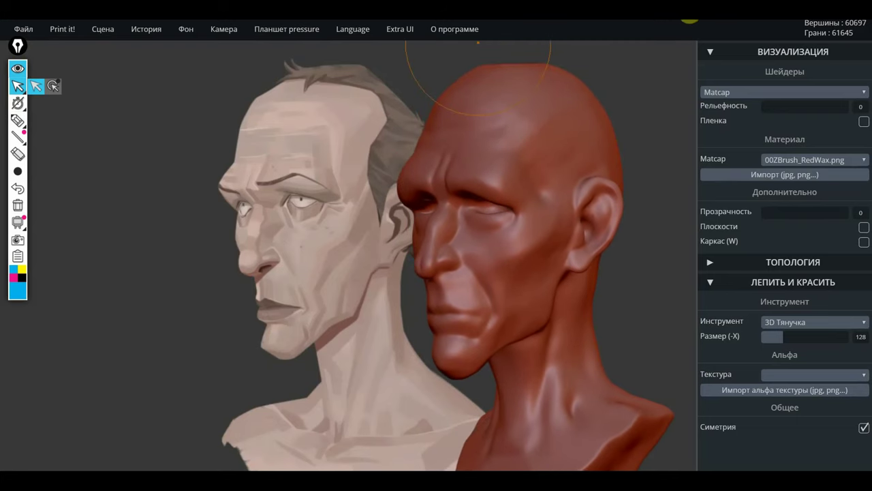
key(Print)
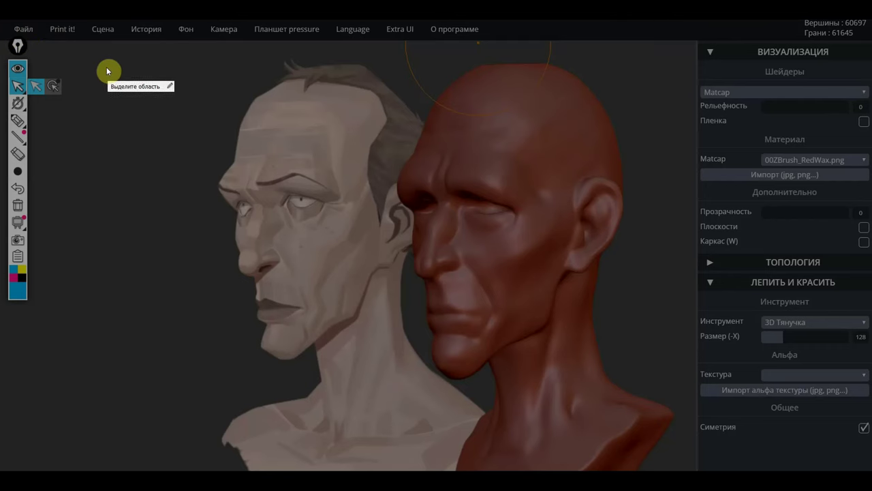
Capture a 1285x733 screenshot framing the bust beside the reference and save it
mouse_move(109, 66)
mouse_down()
mouse_move(633, 333)
mouse_move(691, 402)
mouse_up()
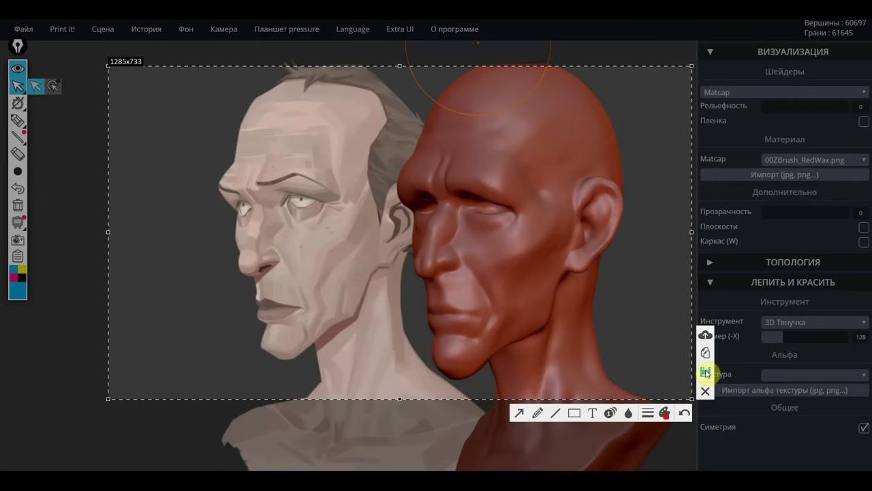
click(707, 374)
click(604, 351)
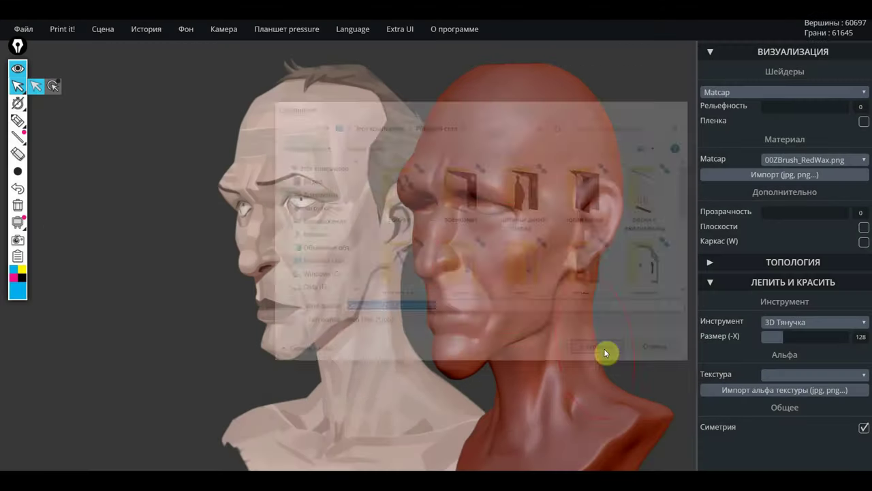
Quit Epic Pen via its tray icon (Закрыть Epic Pen) and show SculptGL's Файл menu
click(14, 30)
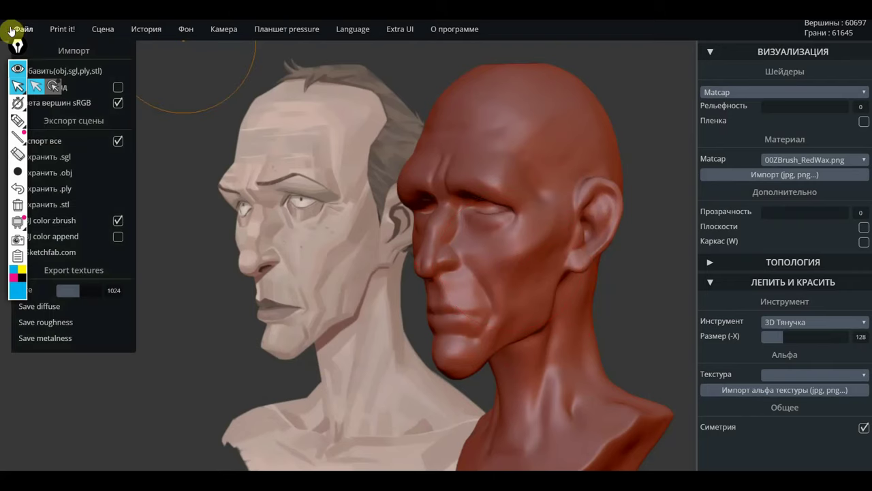
click(18, 31)
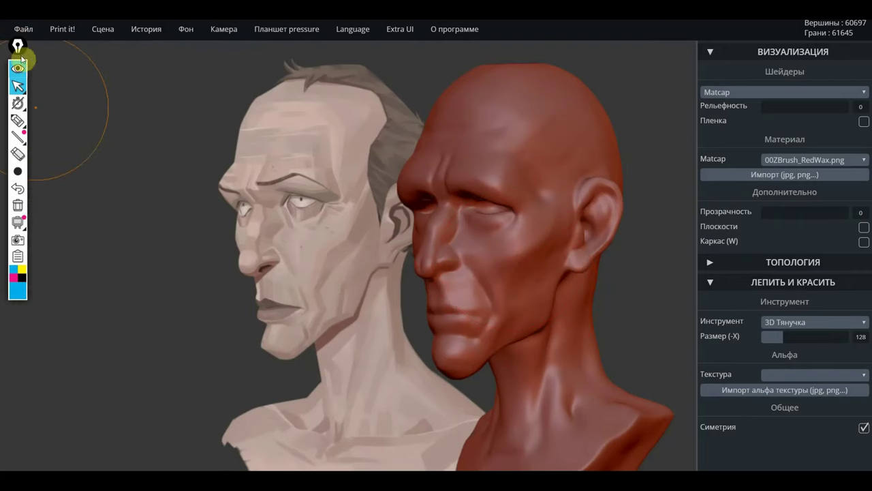
click(685, 480)
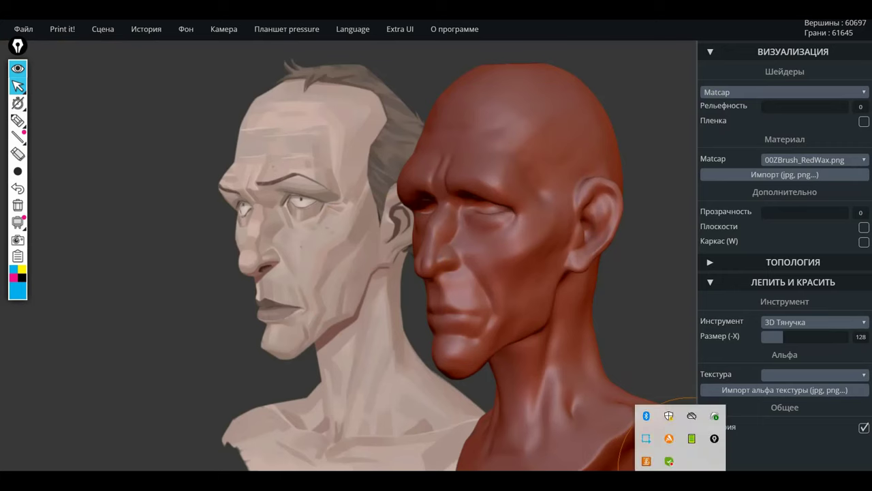
right_click(714, 442)
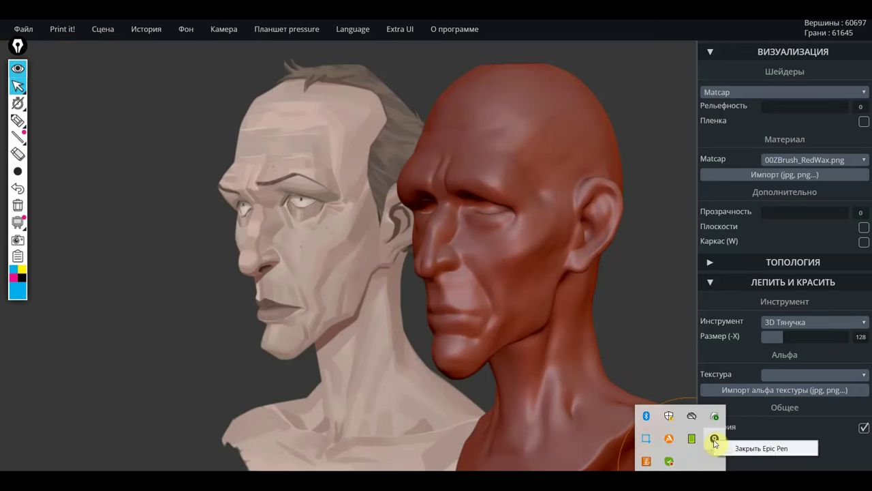
click(726, 448)
click(23, 28)
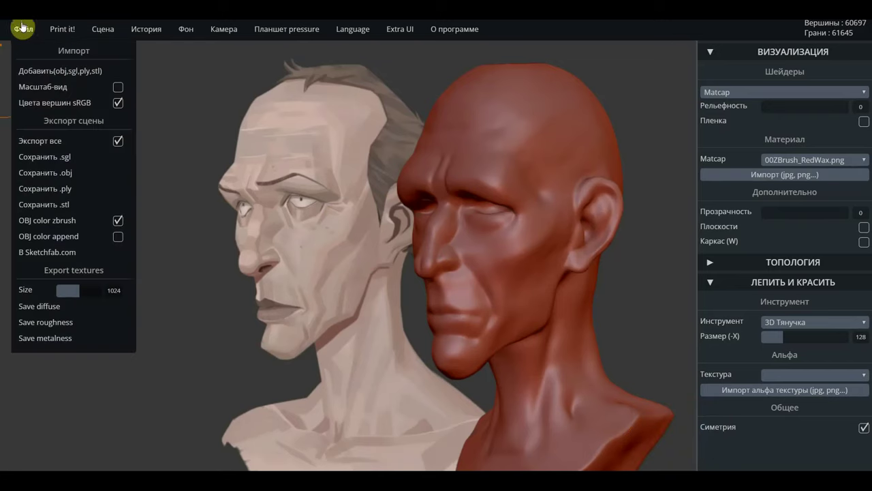
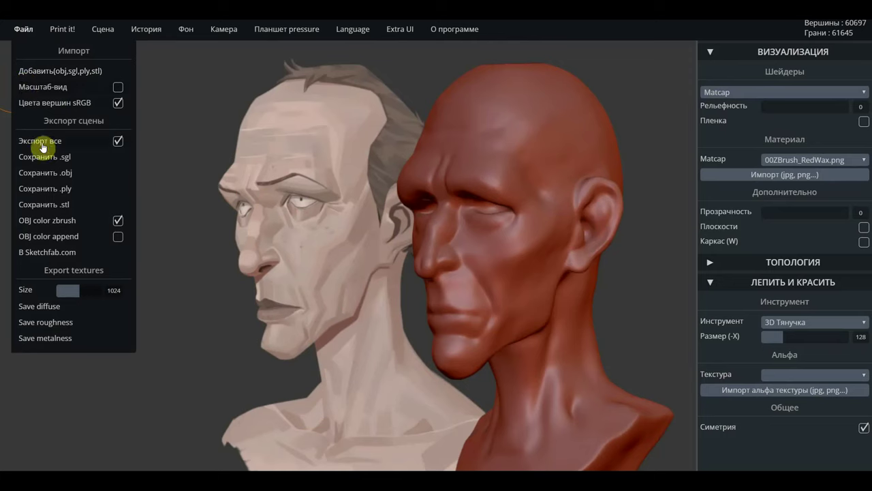
Export the head as an OBJ file named yourMesh654545 to the desktop
click(47, 173)
click(55, 183)
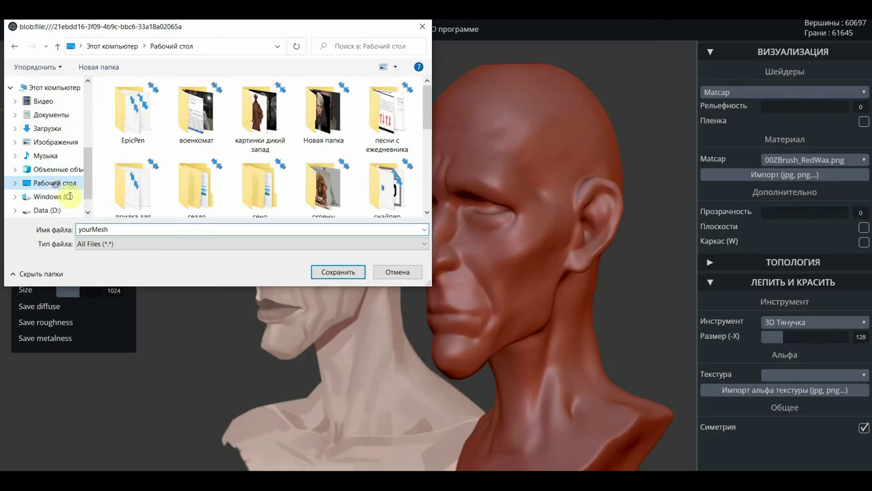
double_click(115, 233)
text(аркейн)
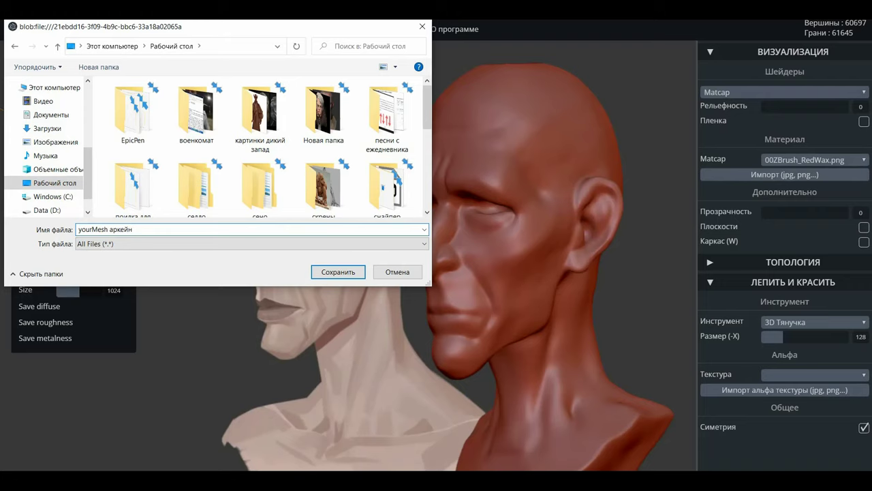
key(Return)
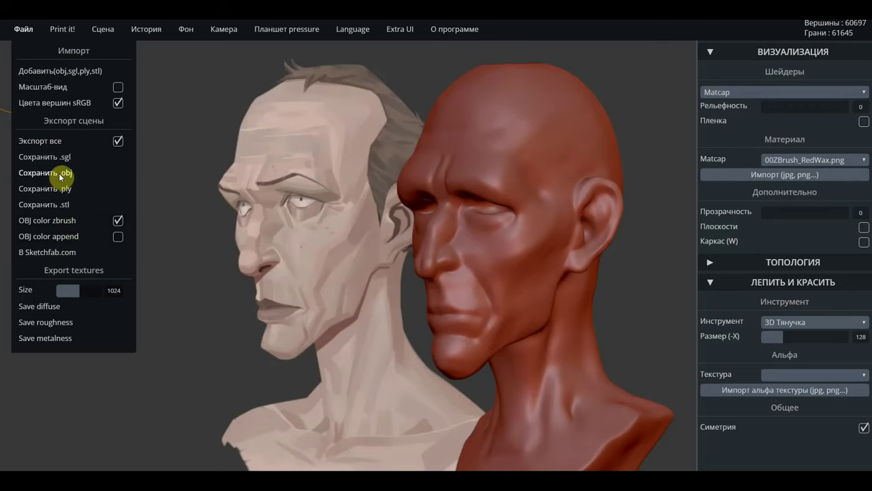
click(59, 174)
text(yourMesh654545)
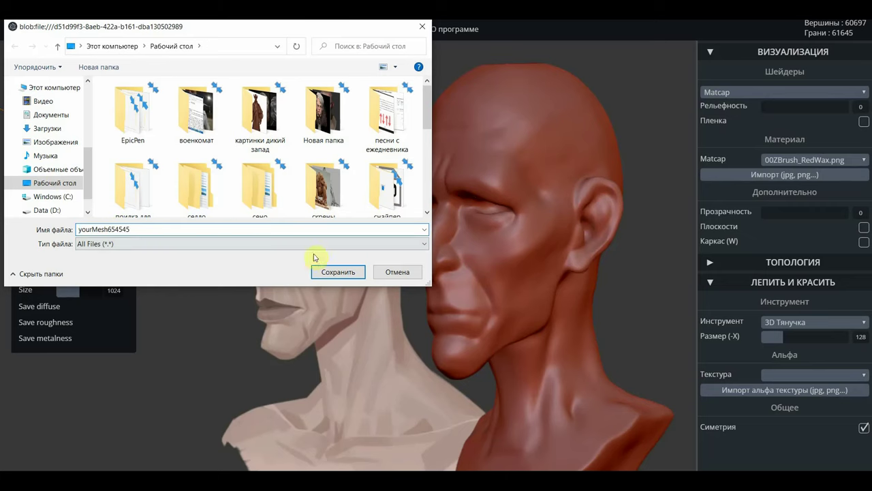
click(335, 271)
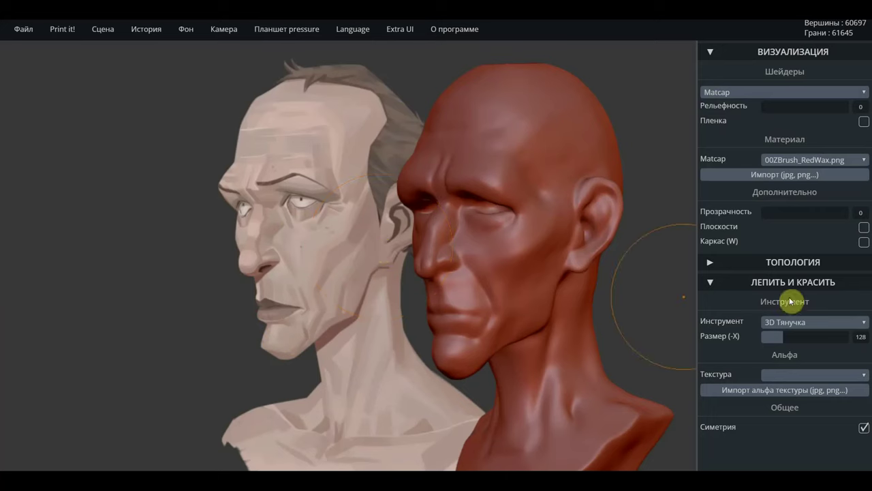
Expand the Topology section to reach the voxel remeshing and dynamic topology controls
click(754, 262)
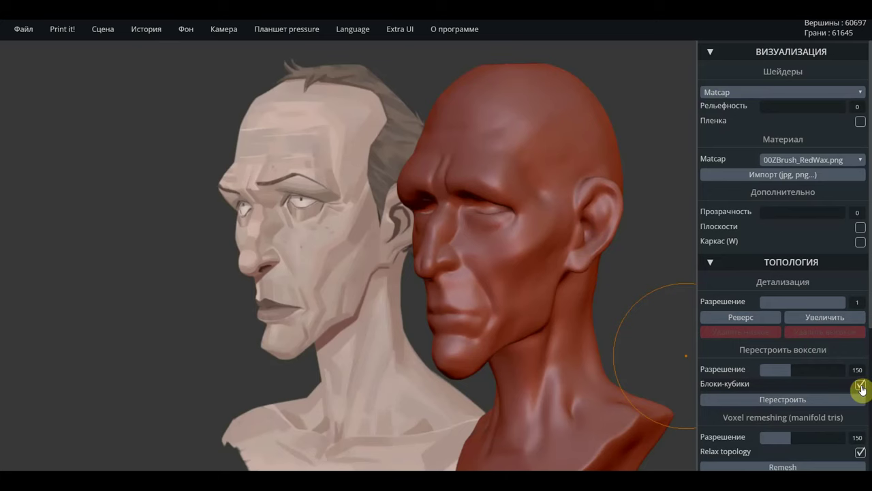
scroll(802, 334, down, 2)
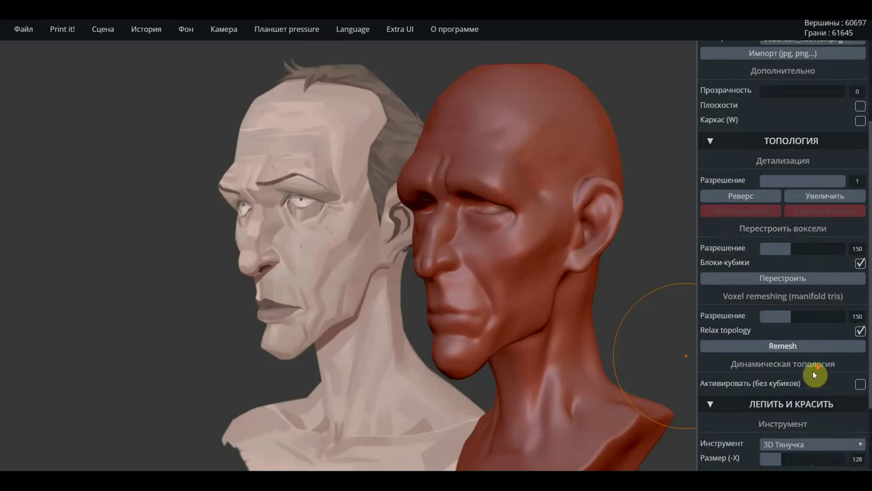
scroll(812, 370, down, 2)
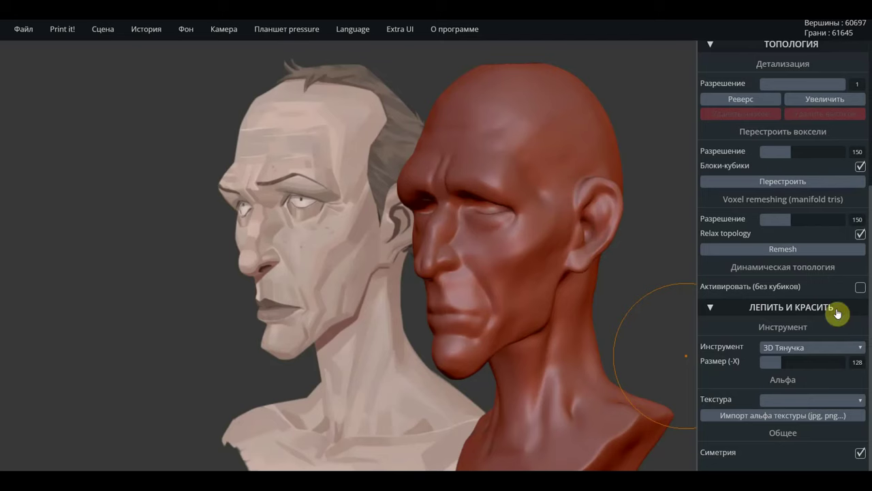
scroll(838, 314, up, 1)
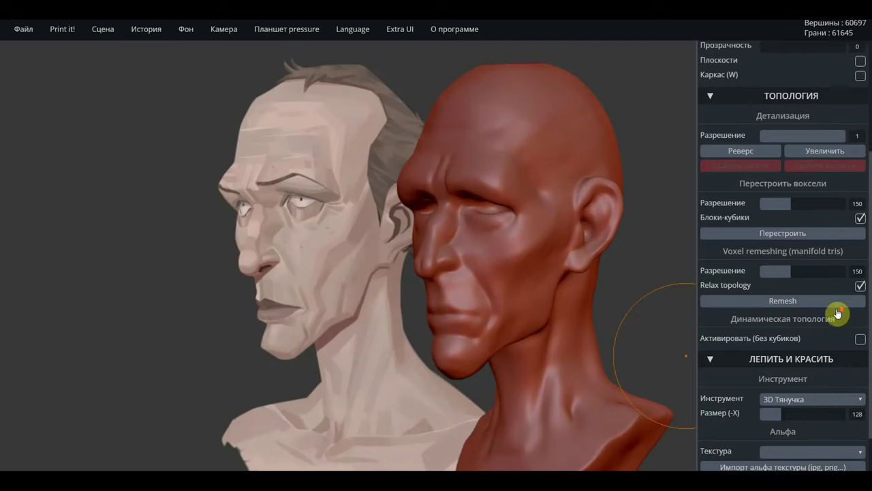
Lower the voxel resolution from 150 to 36 and remesh the head to 2894 vertices
click(793, 311)
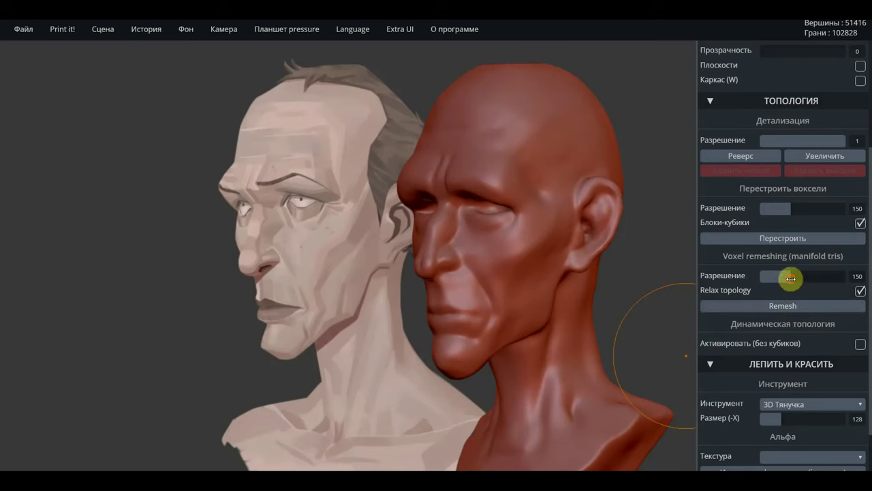
drag(789, 276, 766, 280)
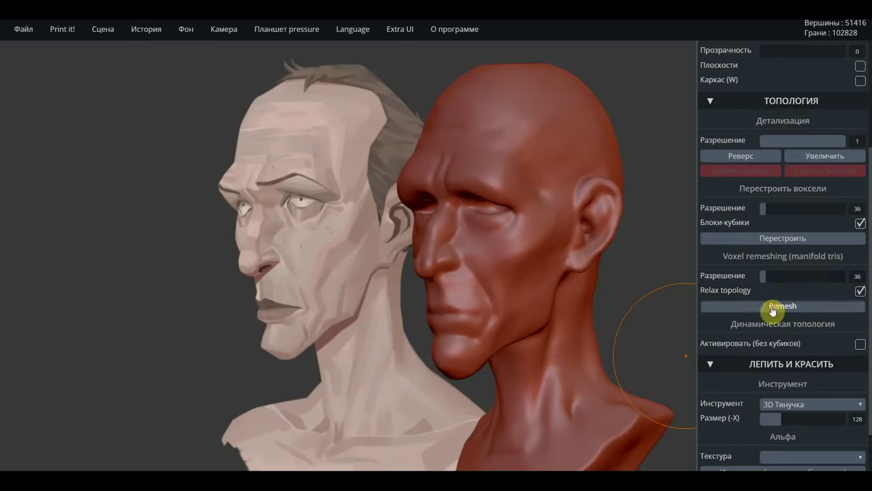
click(773, 310)
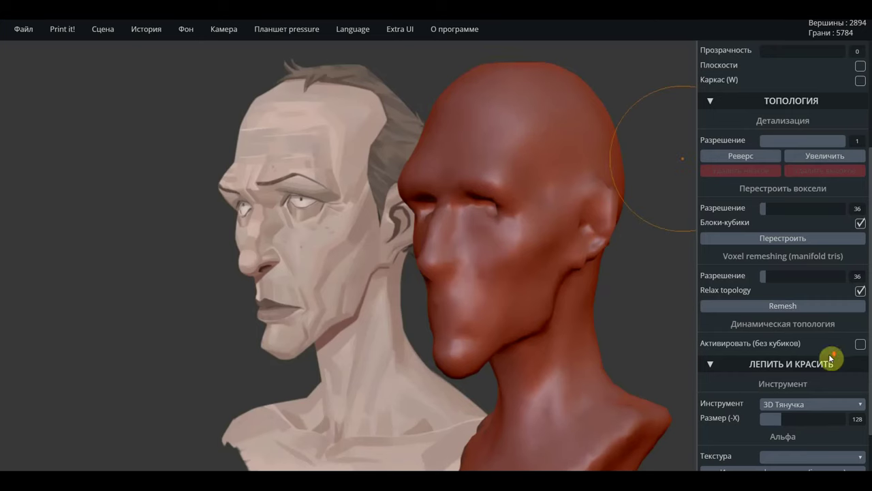
scroll(831, 358, down, 1)
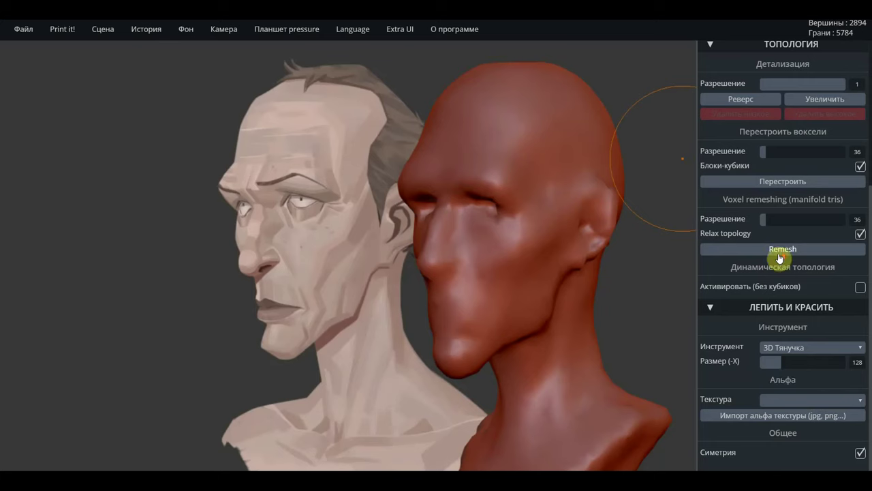
scroll(780, 263, up, 2)
scroll(794, 300, down, 1)
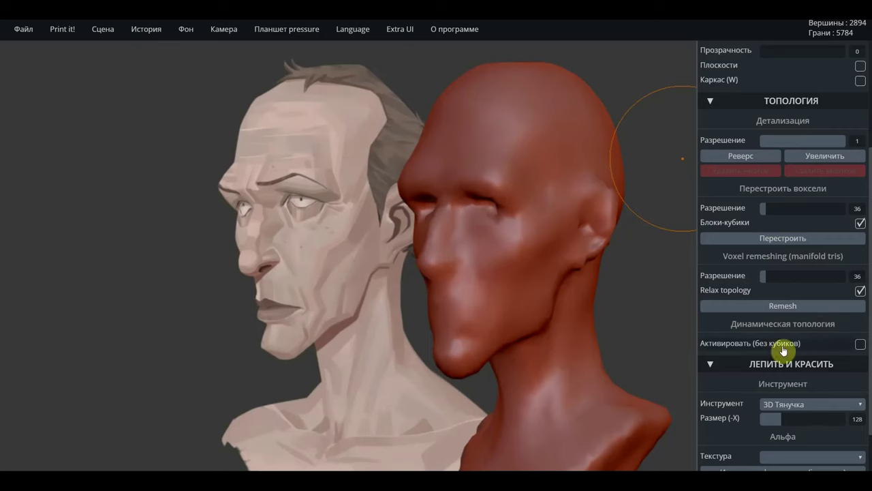
Try dynamic topology on the cheek below the eye, then undo back to the 51416-vertex mesh
click(857, 346)
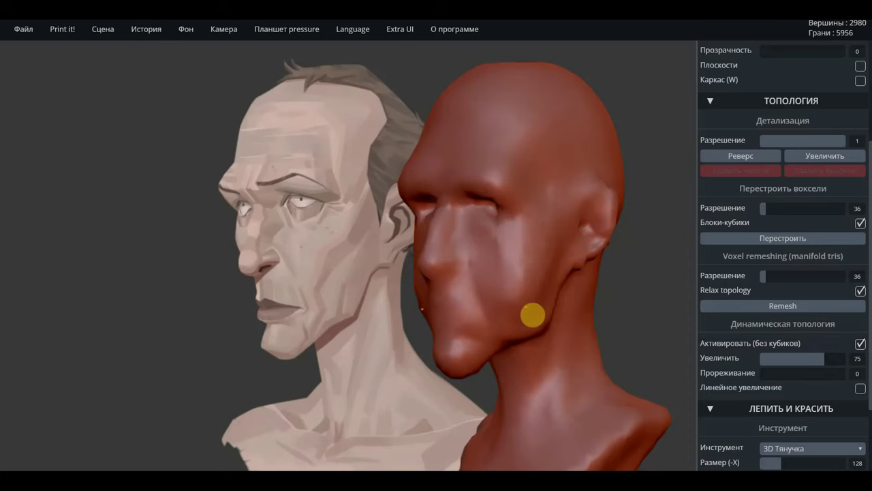
mouse_move(531, 312)
mouse_down()
mouse_move(557, 246)
mouse_move(538, 300)
mouse_move(517, 283)
mouse_up()
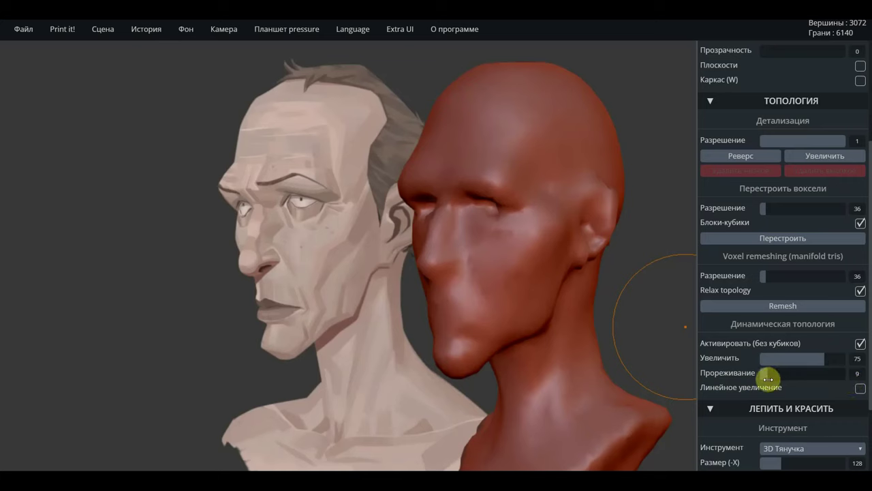
click(861, 345)
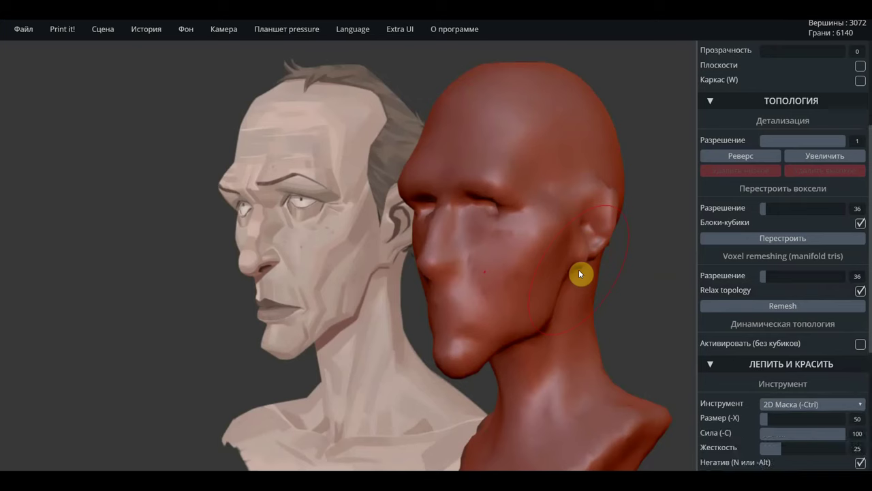
key(ctrl+z)
key(ctrl+z)
key(ctrl+z)
key(ctrl+z)
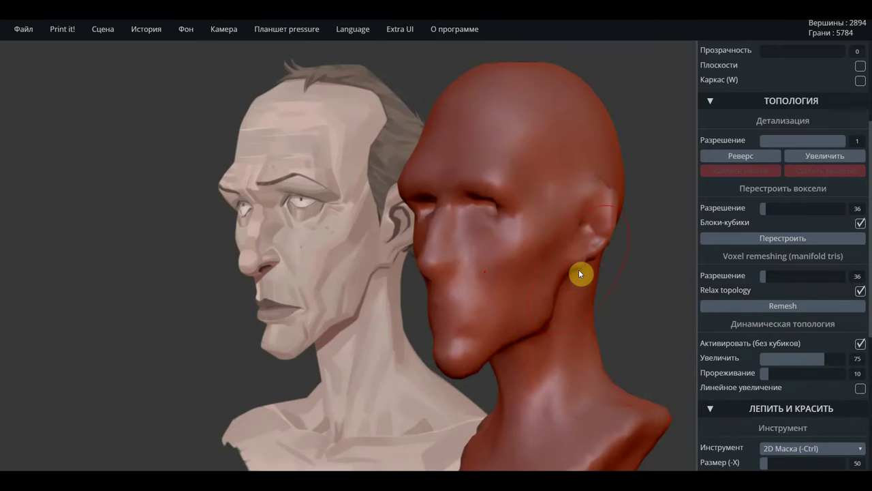
key(ctrl+z)
key(ctrl+z)
key(ctrl+z)
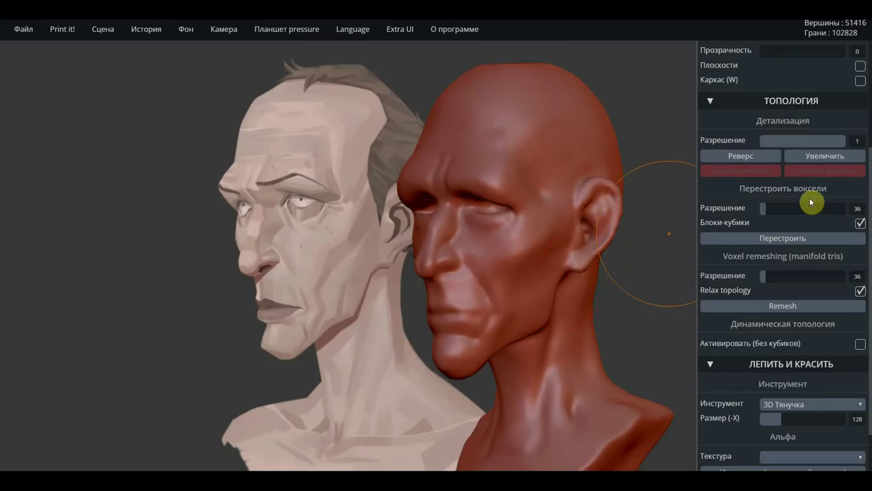
In the Scene options, test the contour outline, turn on the grid and show the symmetry line
scroll(808, 201, up, 3)
scroll(802, 204, up, 1)
scroll(791, 235, down, 1)
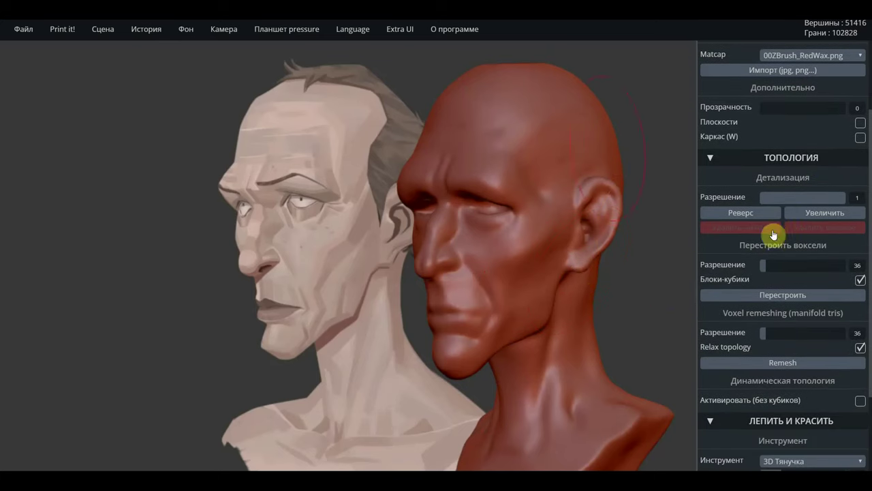
click(102, 33)
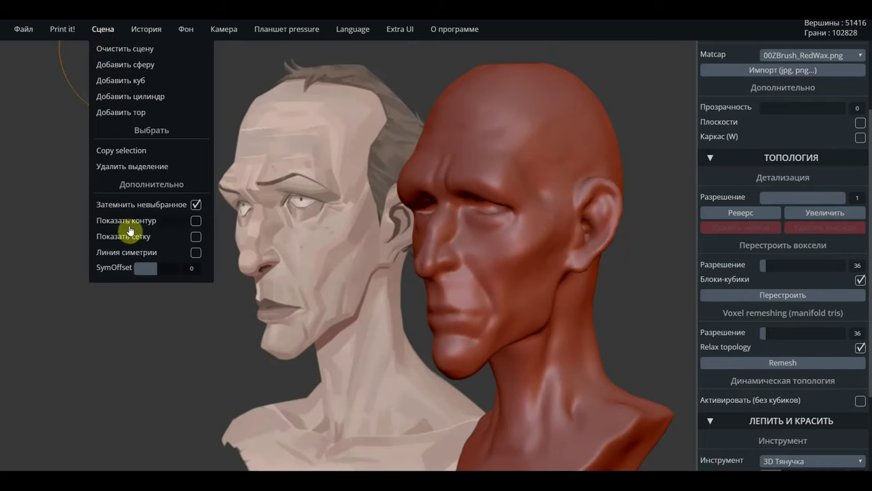
click(196, 221)
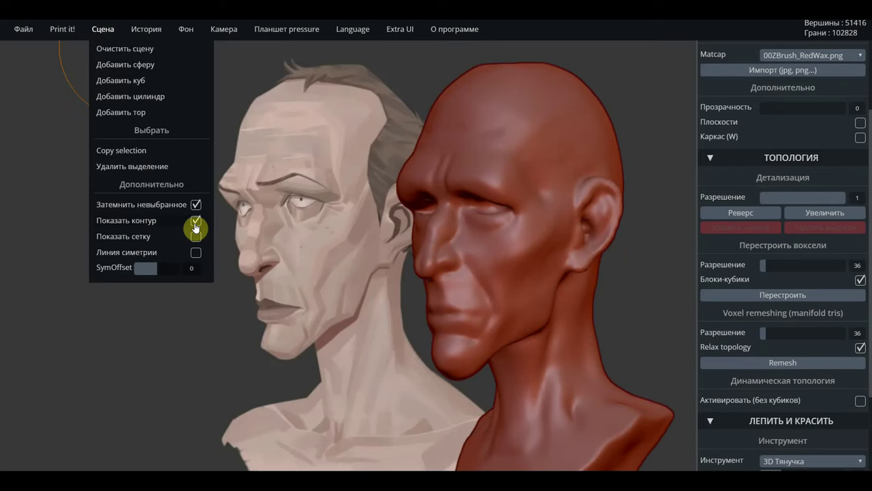
click(196, 221)
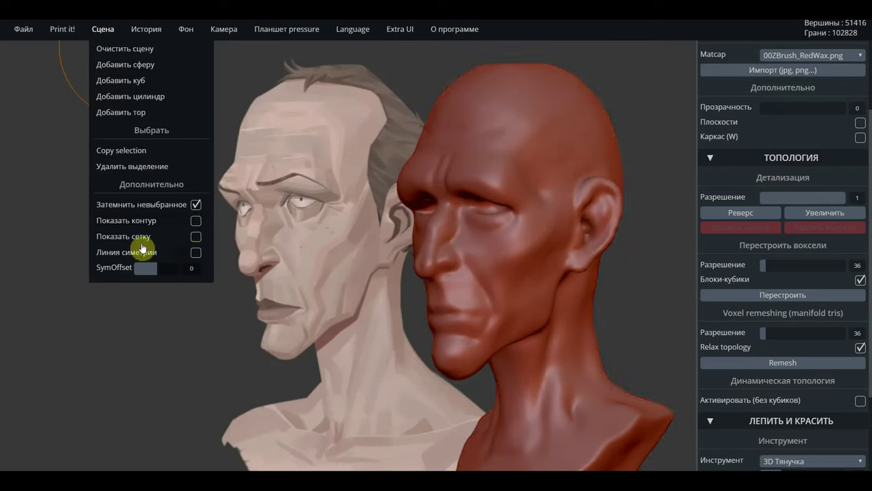
click(195, 238)
click(197, 255)
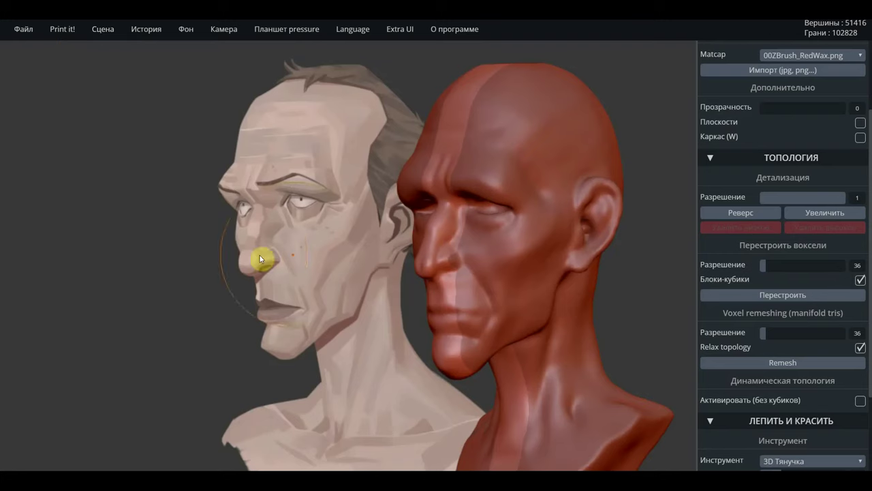
Turn the head to a front view, hide the symmetry line and show the contour outline
drag(293, 258, 421, 257)
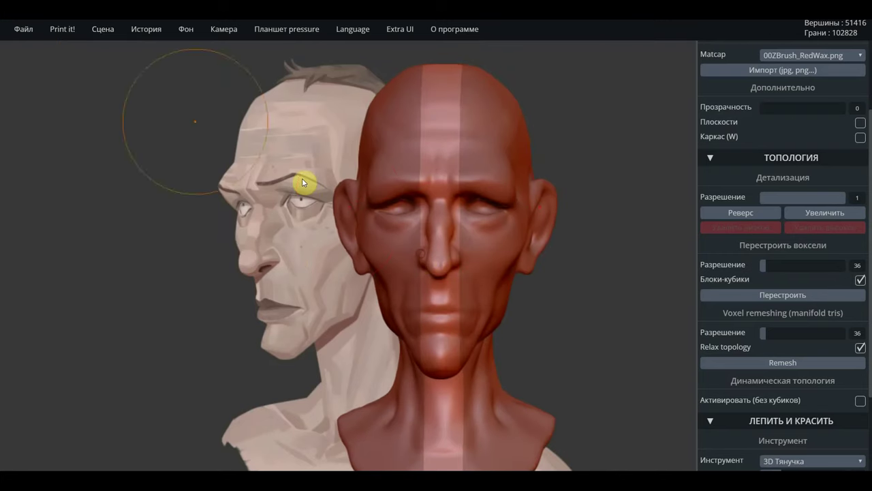
click(150, 30)
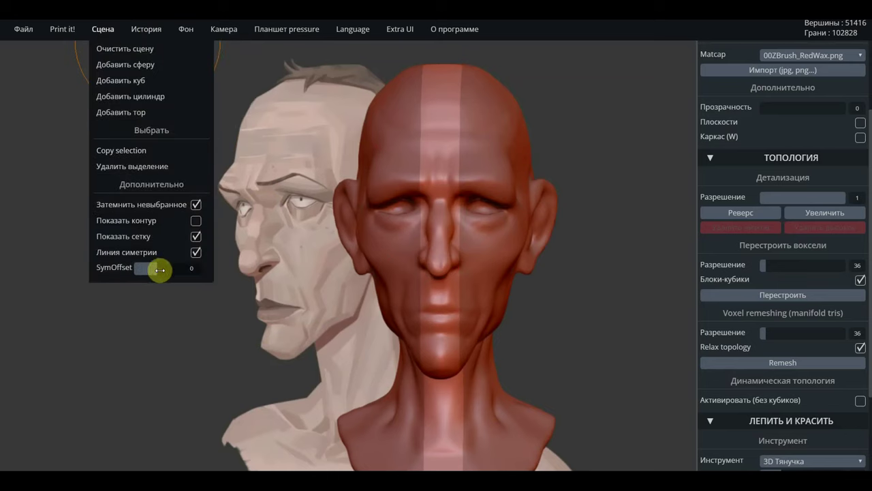
drag(155, 270, 156, 273)
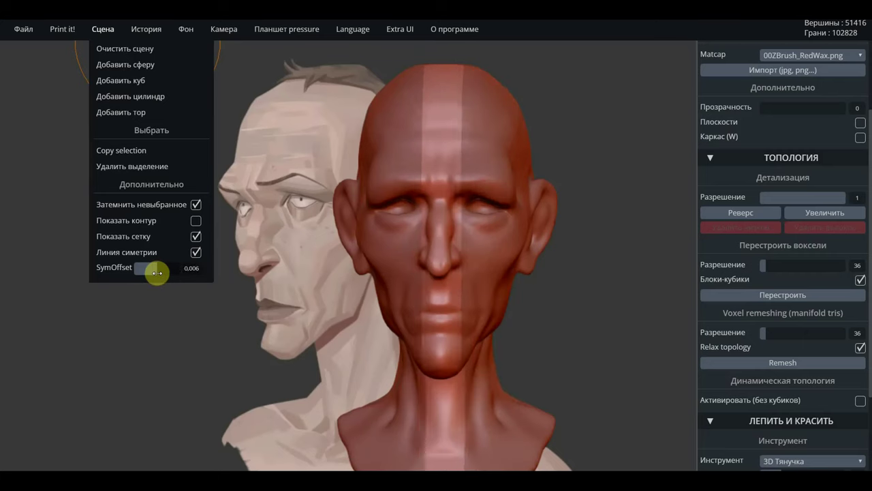
click(195, 252)
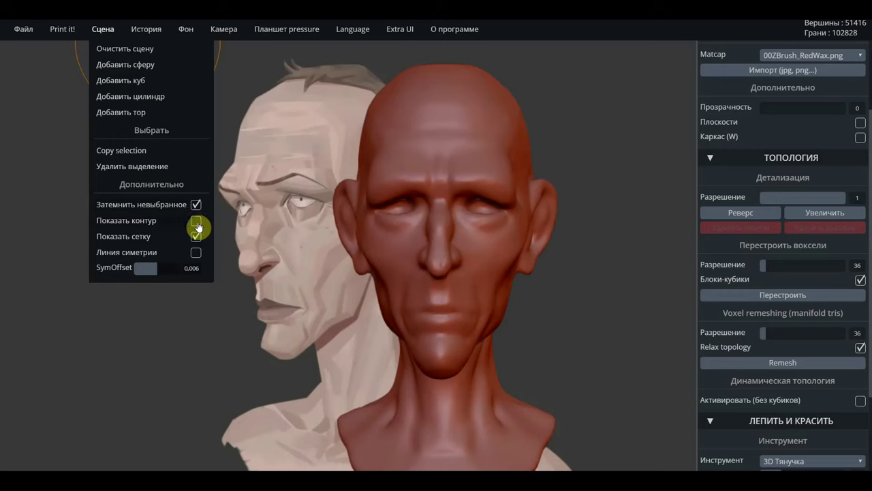
click(197, 224)
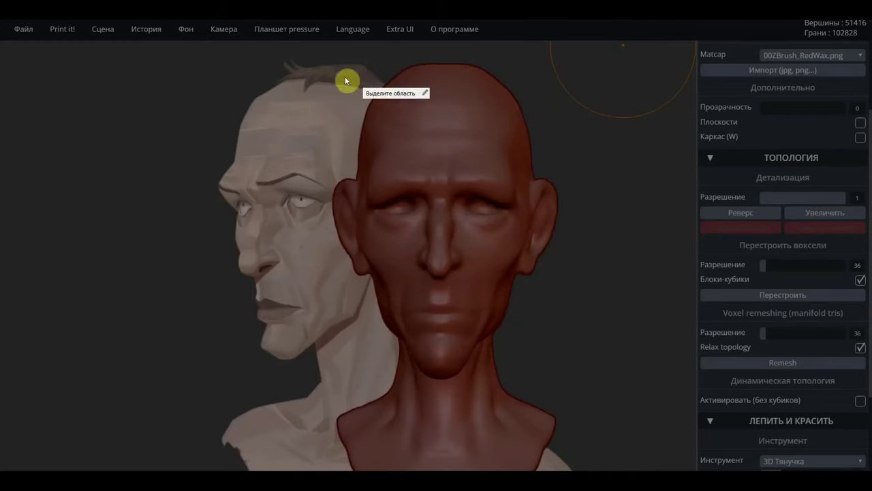
Save a JPG screenshot of both heads to the desktop, then turn off the contour outline
mouse_move(84, 64)
mouse_down()
mouse_move(697, 332)
mouse_move(690, 403)
mouse_up()
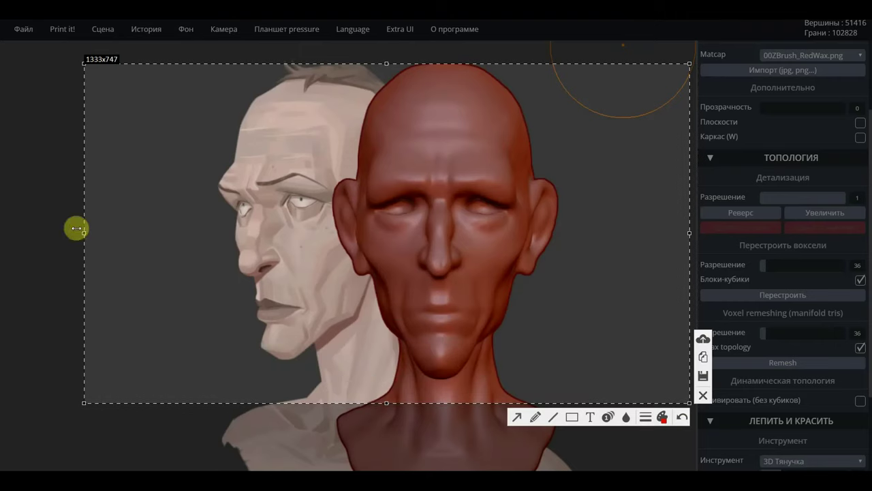
drag(77, 232, 111, 240)
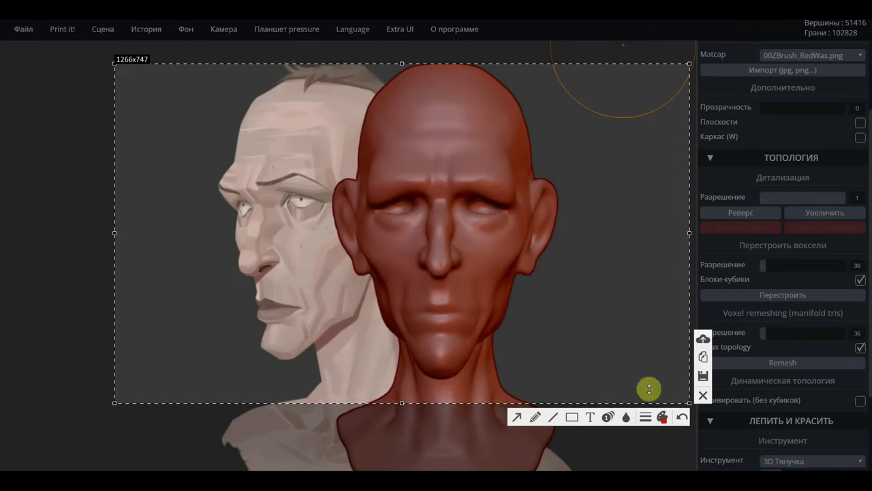
click(702, 375)
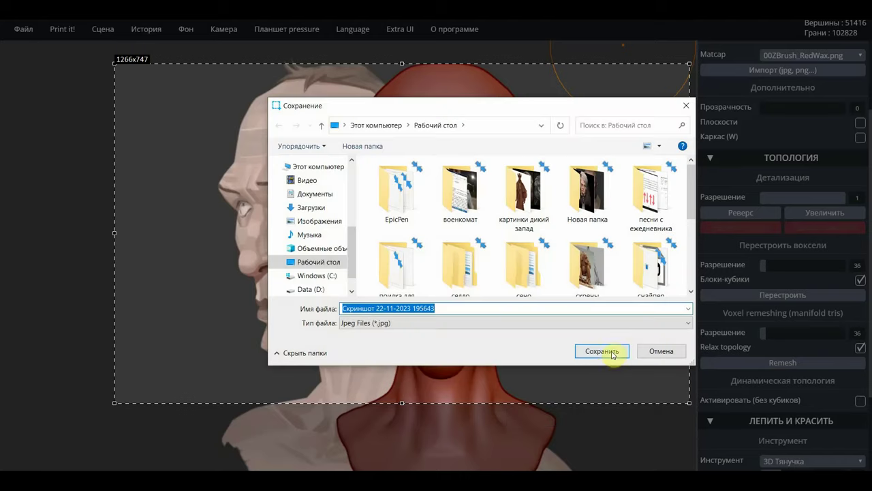
click(608, 351)
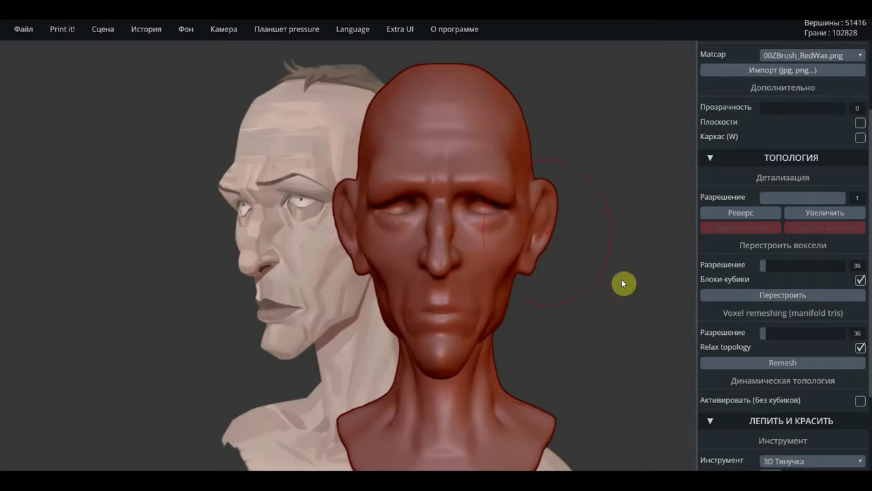
mouse_move(102, 28)
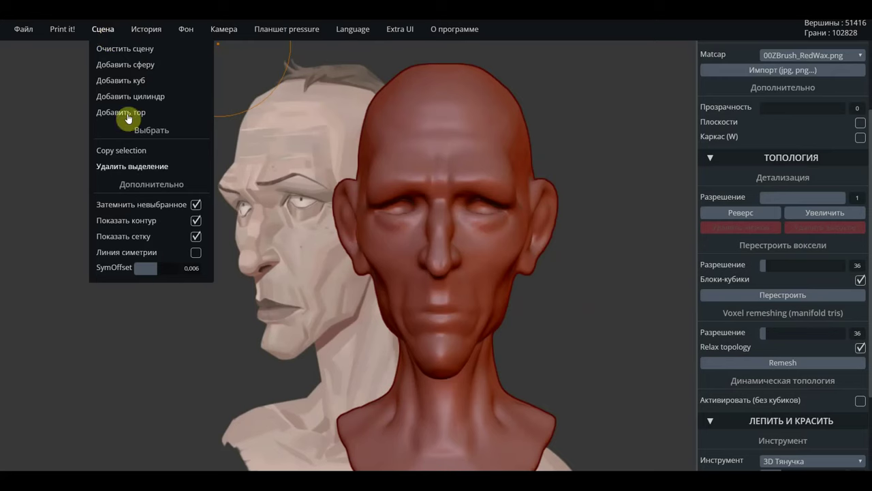
click(196, 222)
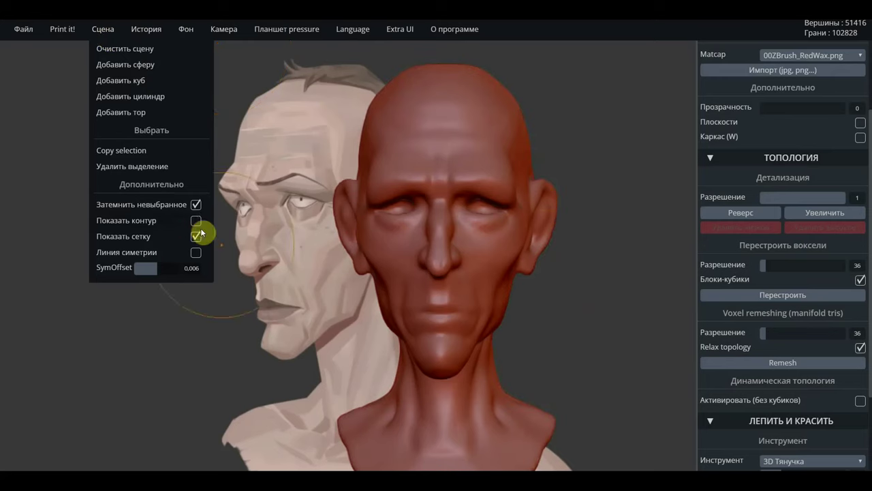
drag(643, 276, 573, 285)
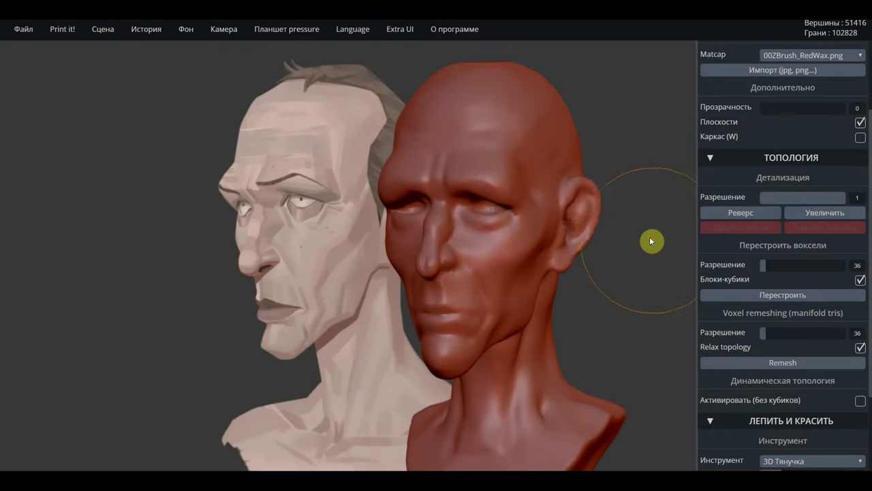
Turn on the wireframe overlay and zoom in around the face to inspect the dense mesh
mouse_move(662, 257)
mouse_down()
mouse_move(488, 258)
mouse_move(482, 295)
mouse_up()
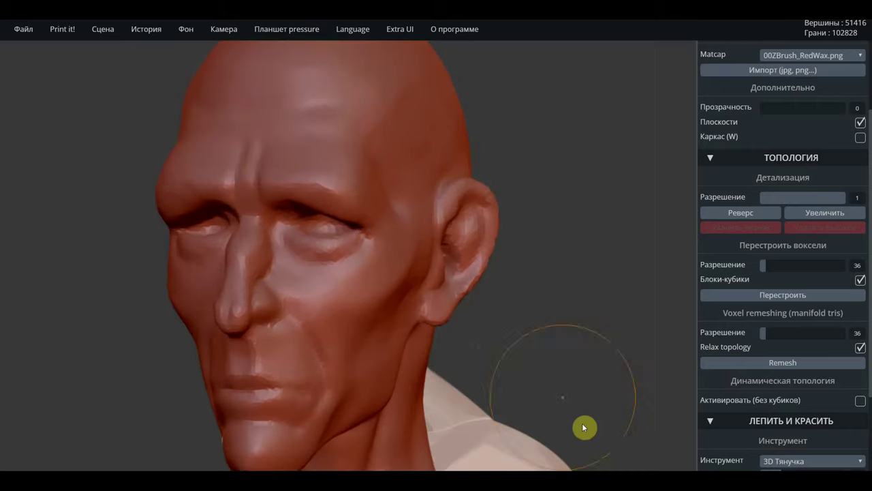
drag(584, 424, 574, 306)
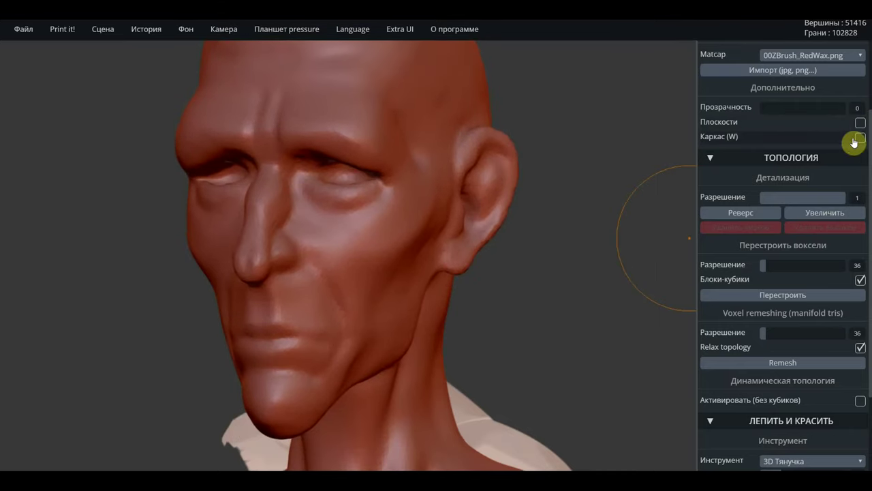
click(861, 138)
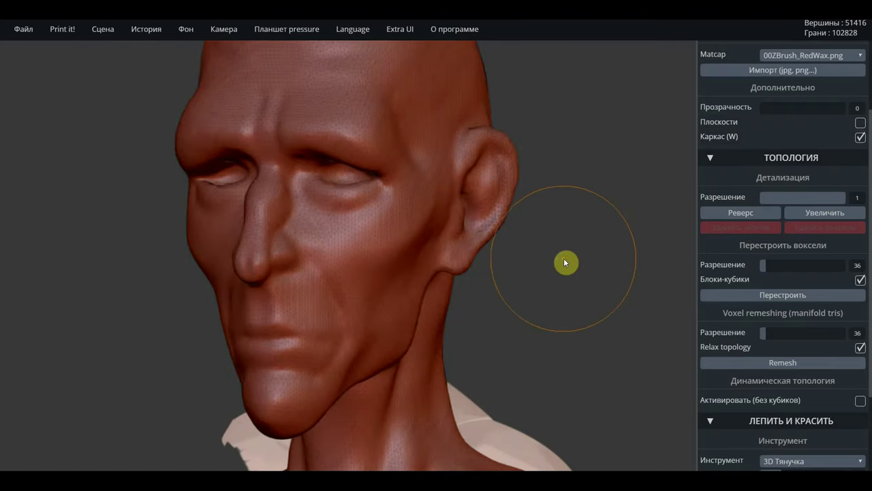
scroll(580, 289, up, 3)
mouse_move(635, 425)
mouse_down()
mouse_move(607, 293)
mouse_move(613, 256)
mouse_up()
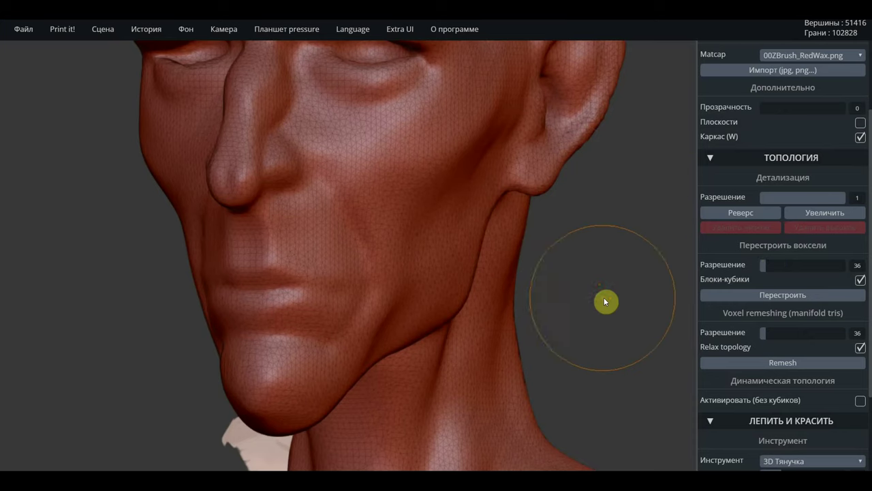
scroll(605, 300, up, 3)
scroll(619, 320, up, 2)
scroll(656, 432, down, 2)
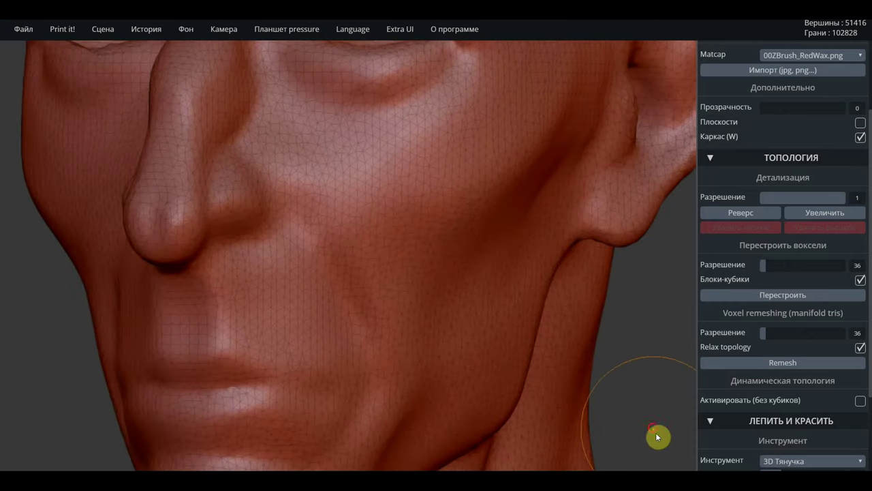
scroll(640, 368, down, 2)
drag(633, 337, 558, 208)
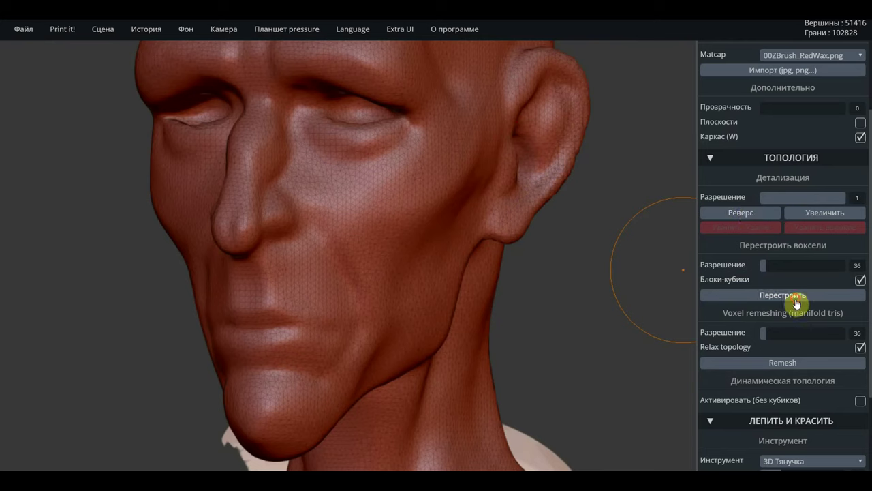
Test voxel rebuilds at the default and 145 resolution, undoing each back to the smooth sculpt
click(796, 298)
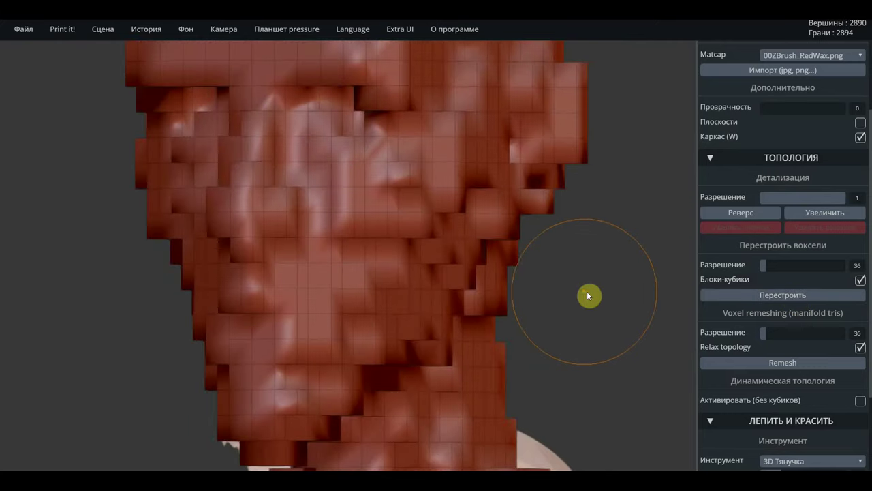
key(ctrl+z)
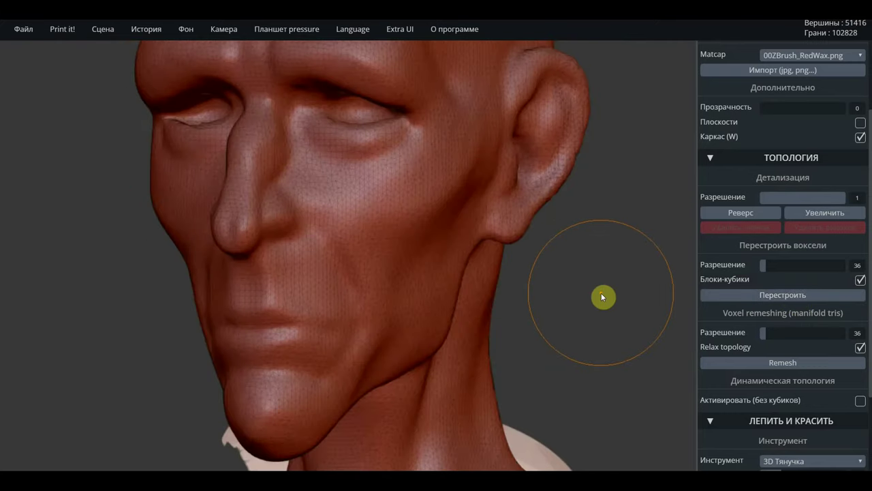
drag(766, 265, 784, 264)
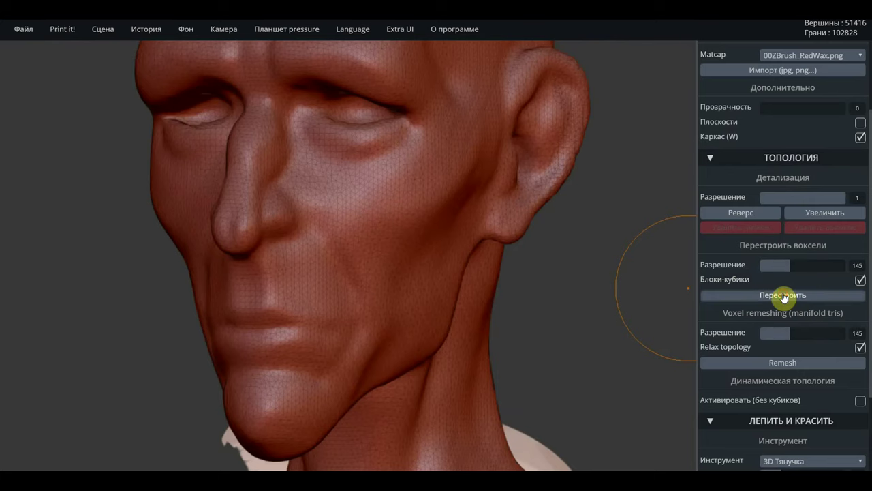
click(782, 297)
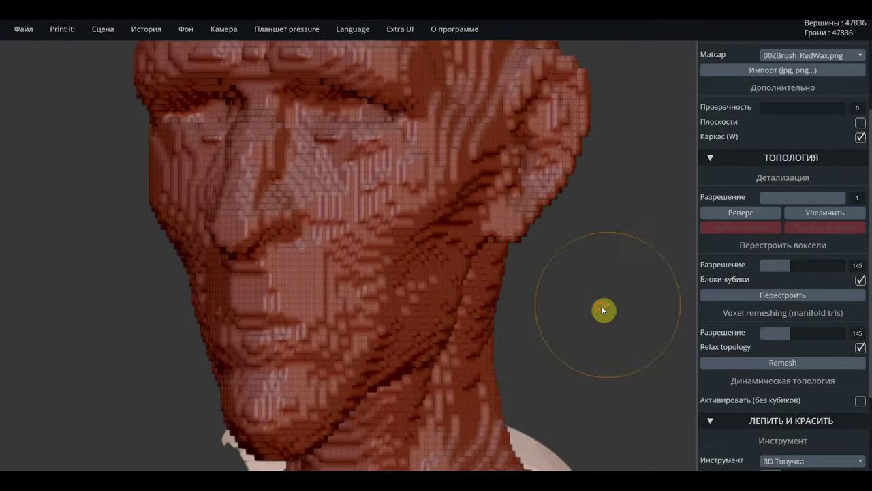
mouse_move(604, 308)
mouse_down()
mouse_move(662, 296)
mouse_move(480, 318)
mouse_move(442, 310)
mouse_move(492, 312)
mouse_up()
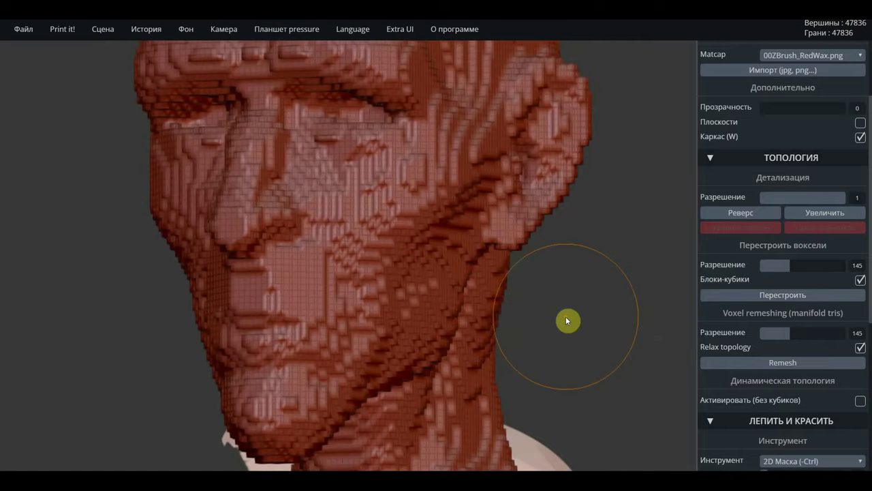
key(ctrl+z)
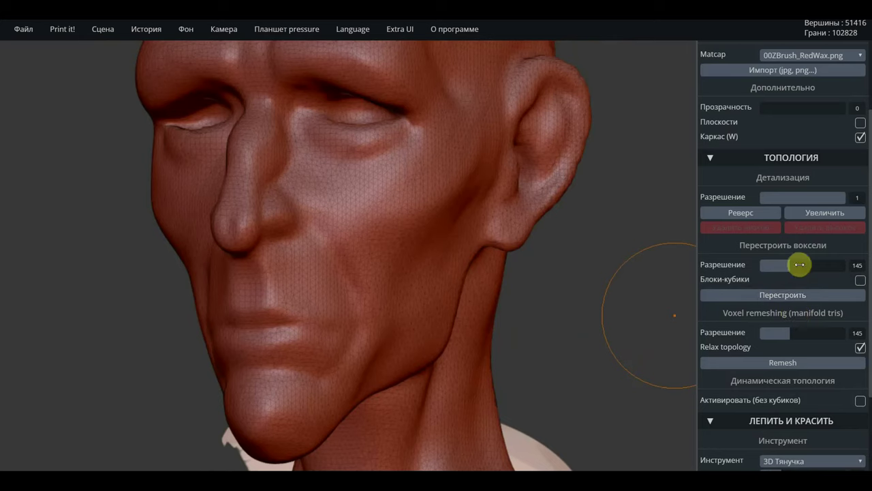
Remesh the head, then raise the remeshing resolution to 165 and remesh again
click(781, 298)
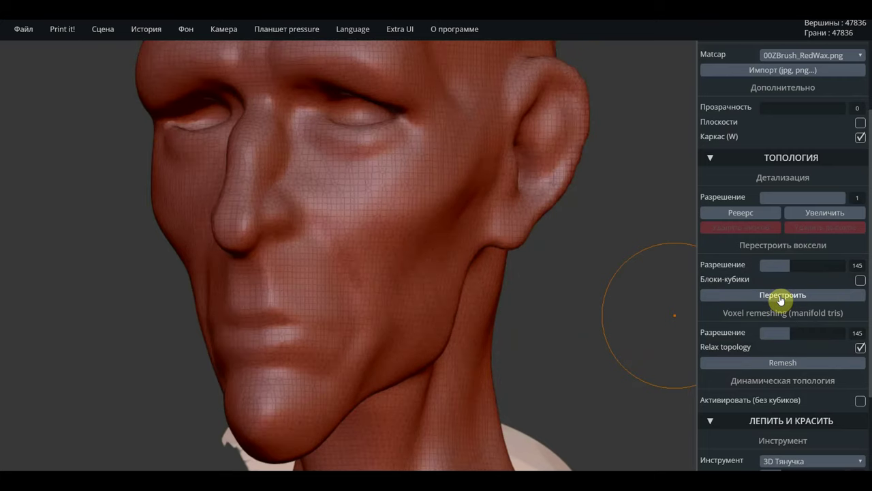
mouse_move(524, 349)
mouse_down()
mouse_move(606, 347)
mouse_move(539, 347)
mouse_up()
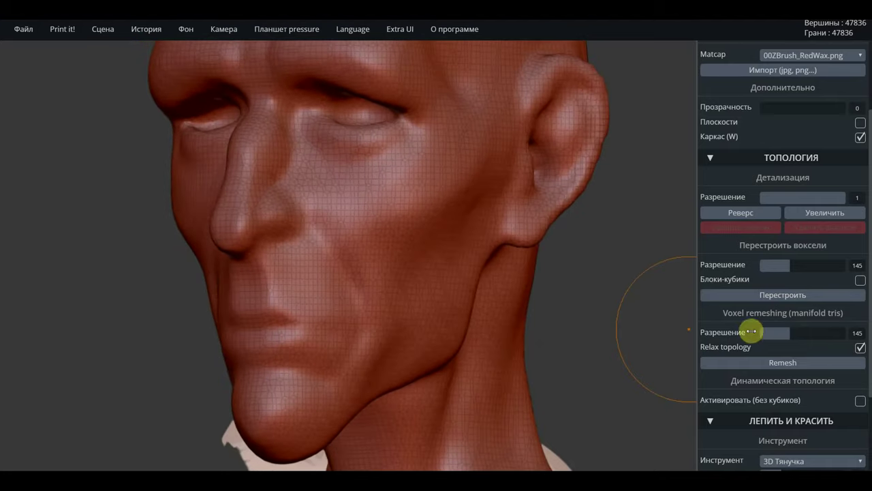
click(788, 360)
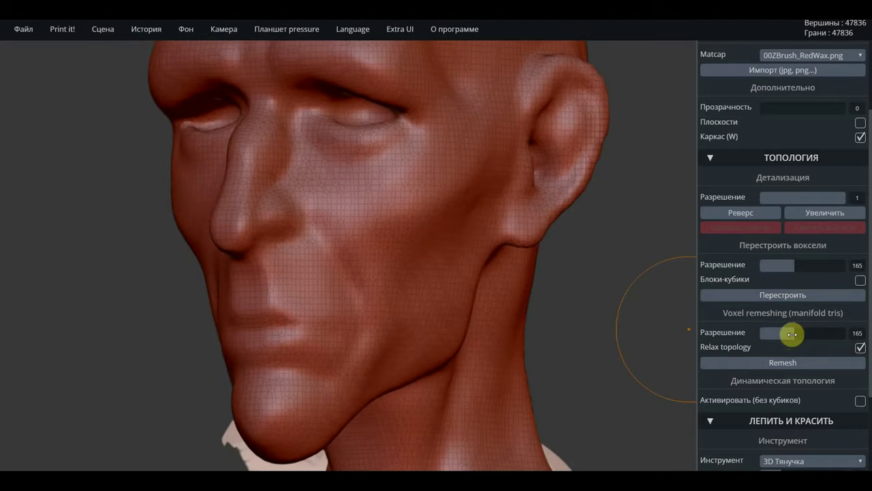
click(793, 362)
mouse_move(672, 366)
mouse_down()
mouse_move(658, 366)
mouse_move(675, 367)
mouse_move(661, 366)
mouse_move(668, 380)
mouse_move(626, 361)
mouse_up()
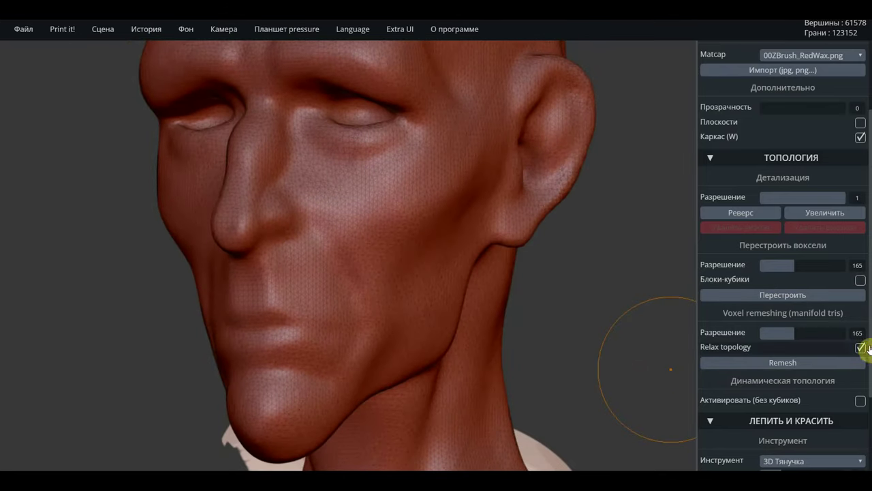
Remesh at a lower resolution, then enable relax topology and remesh at 121 into 32956 vertices
click(787, 365)
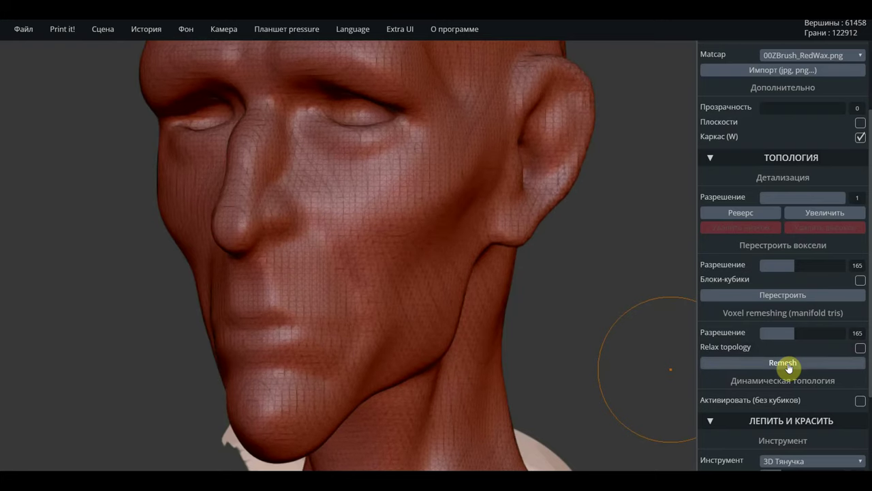
click(791, 335)
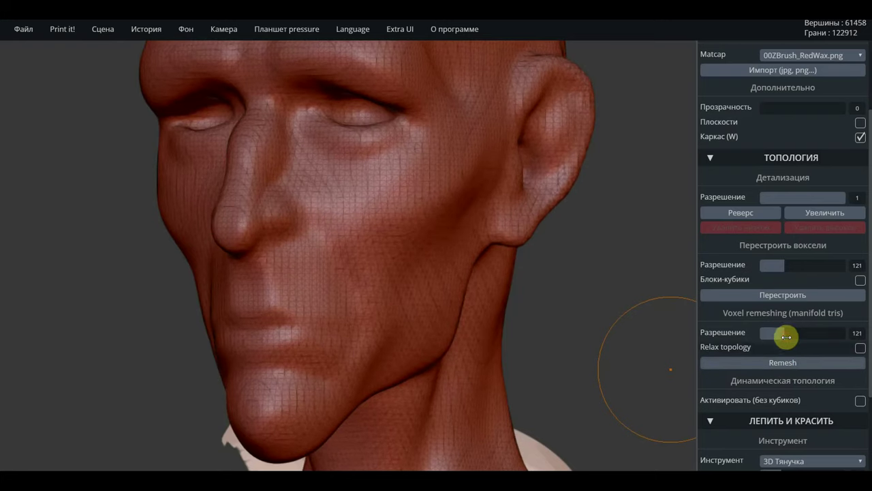
click(791, 364)
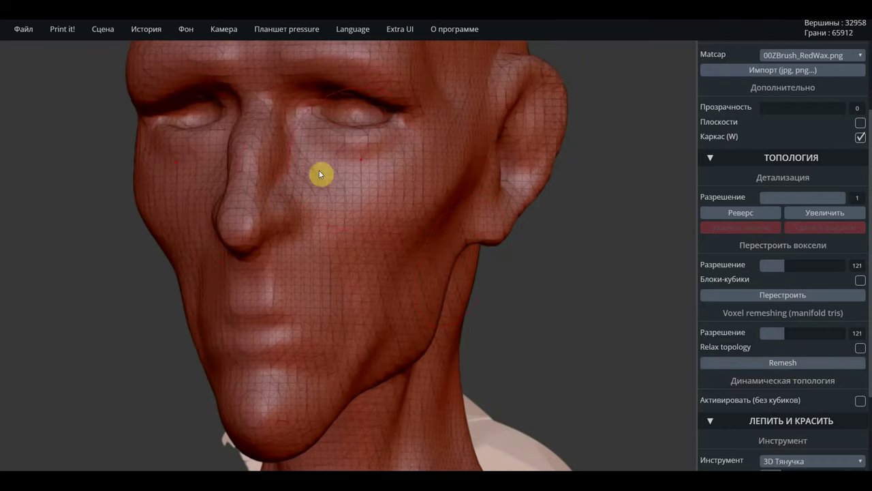
mouse_move(552, 341)
mouse_down()
mouse_move(488, 344)
mouse_move(401, 331)
mouse_move(532, 354)
mouse_move(537, 339)
mouse_up()
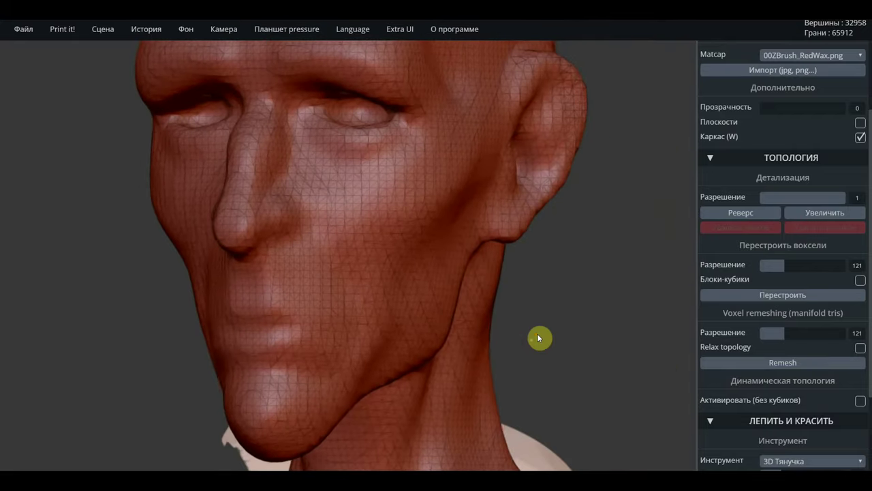
click(860, 348)
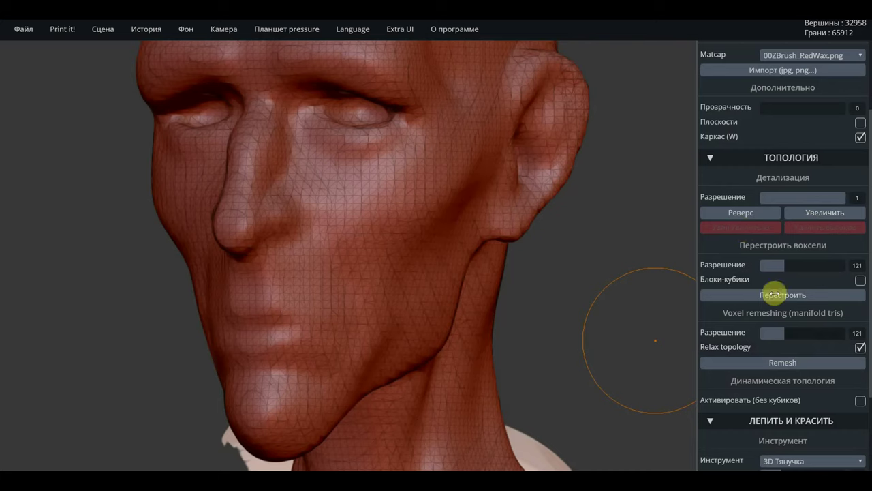
click(780, 362)
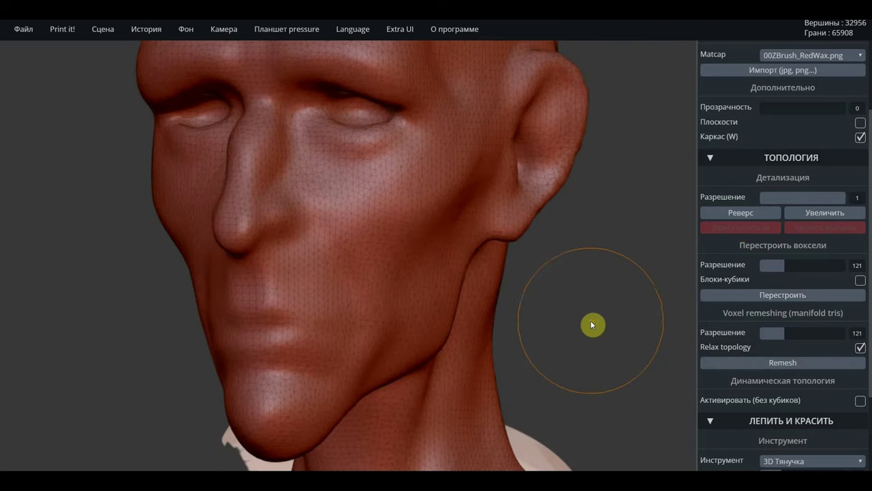
Orbit and zoom out to check the face, skull top and chin of the remeshed head
drag(580, 364, 643, 353)
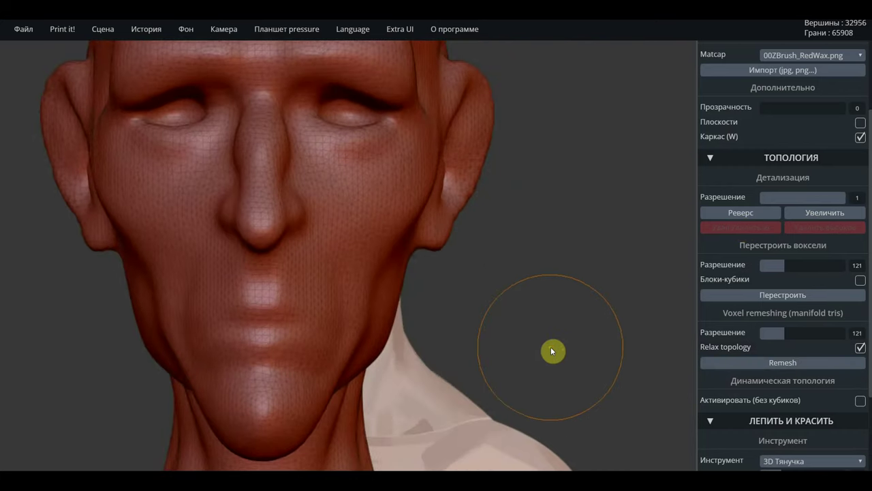
scroll(539, 353, down, 1)
scroll(545, 361, down, 1)
scroll(576, 409, down, 2)
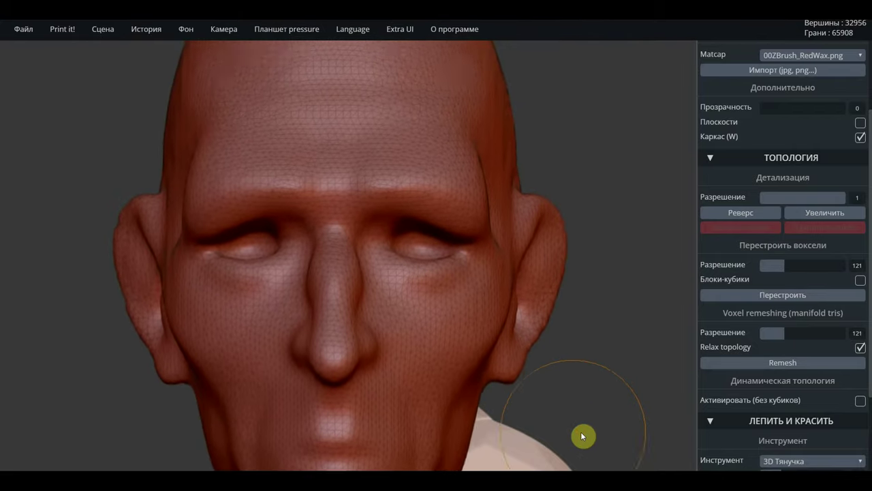
mouse_move(583, 436)
mouse_down()
mouse_move(580, 374)
mouse_move(505, 157)
mouse_move(528, 310)
mouse_move(454, 210)
mouse_move(492, 299)
mouse_up()
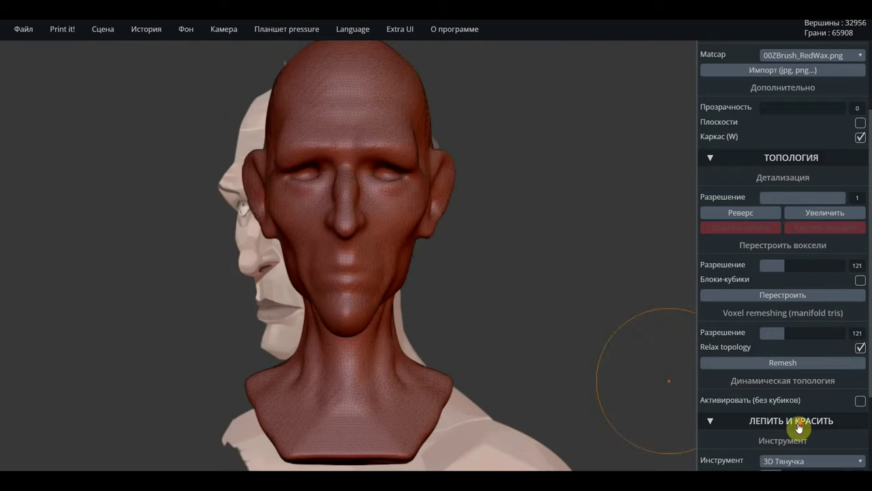
scroll(793, 434, down, 3)
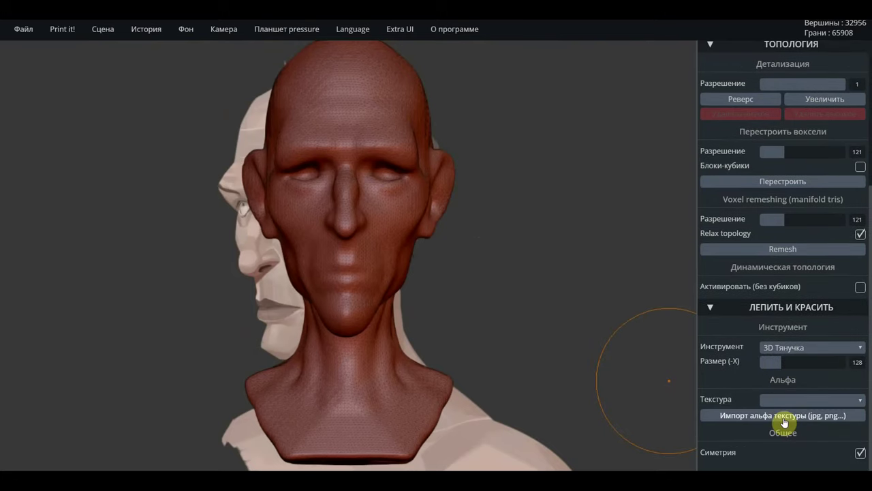
scroll(791, 412, up, 5)
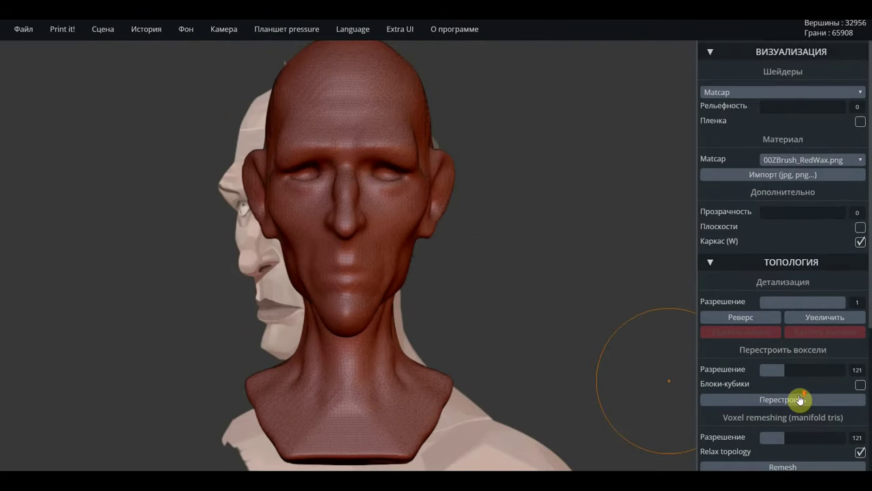
scroll(801, 399, down, 5)
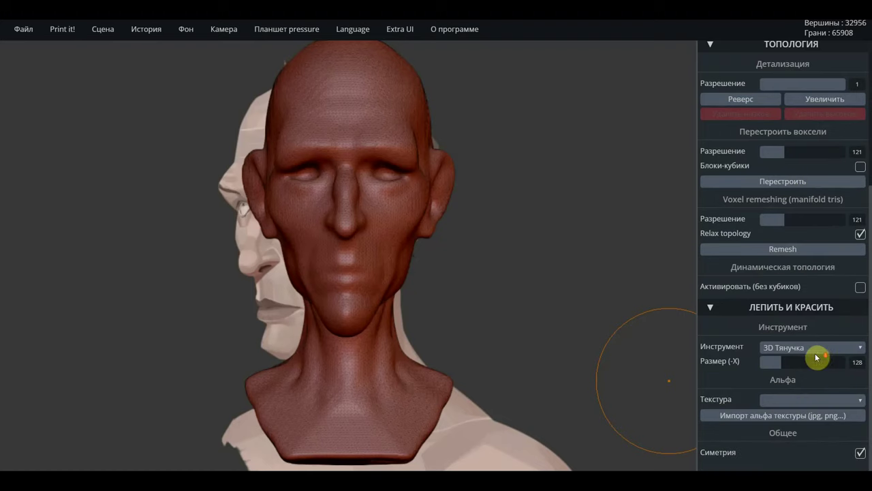
scroll(845, 218, up, 5)
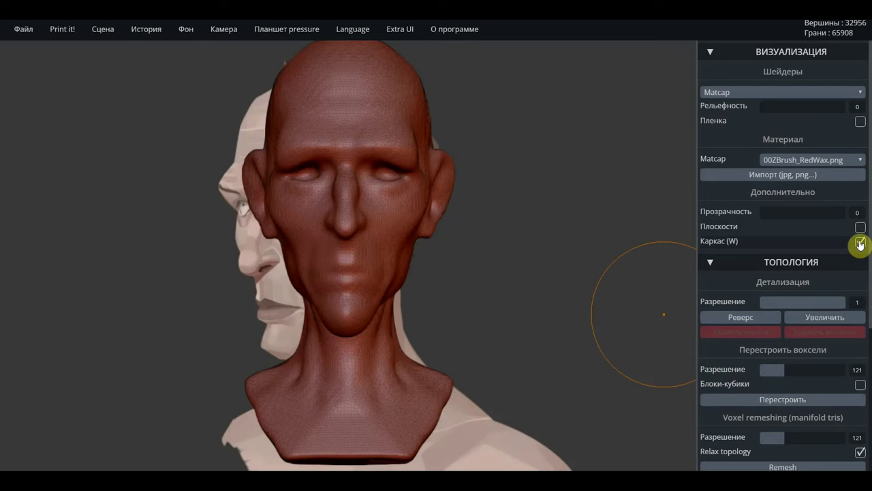
Hide the wireframe and try the transparency slider, leaving the head fully opaque at 0
click(860, 244)
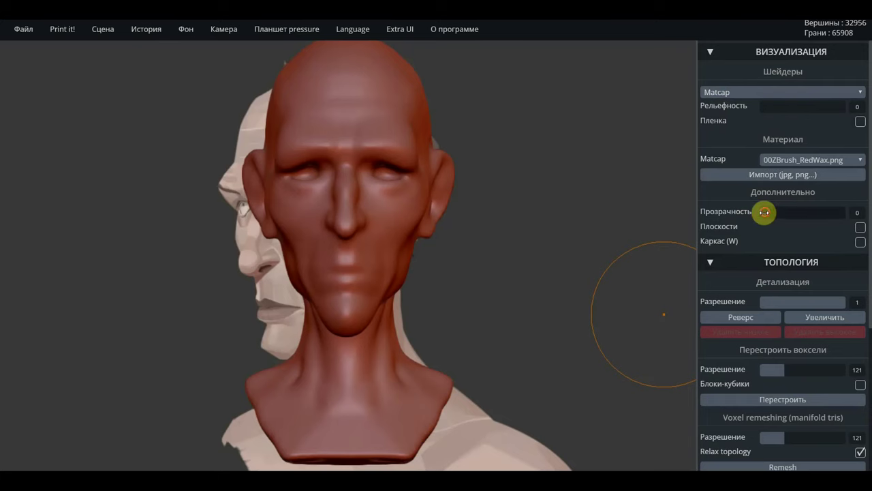
mouse_move(765, 212)
mouse_down()
mouse_move(790, 214)
mouse_move(765, 214)
mouse_up()
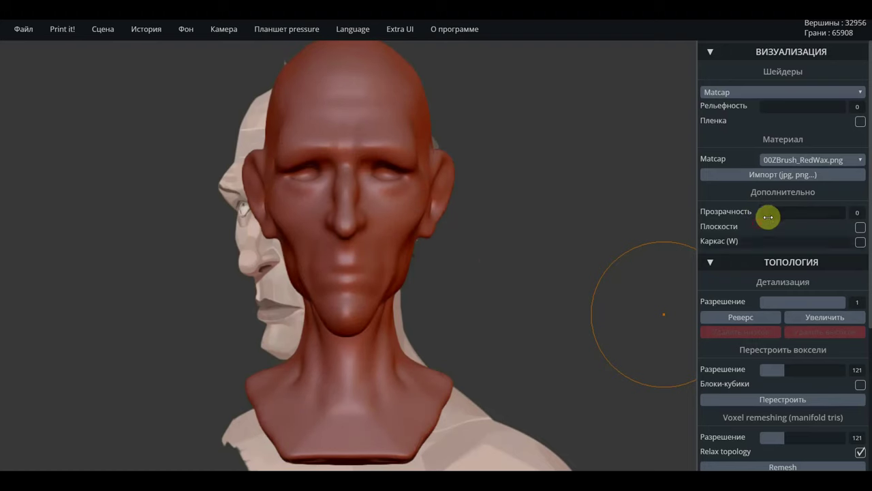
mouse_move(769, 213)
mouse_down()
mouse_move(782, 214)
mouse_move(732, 216)
mouse_up()
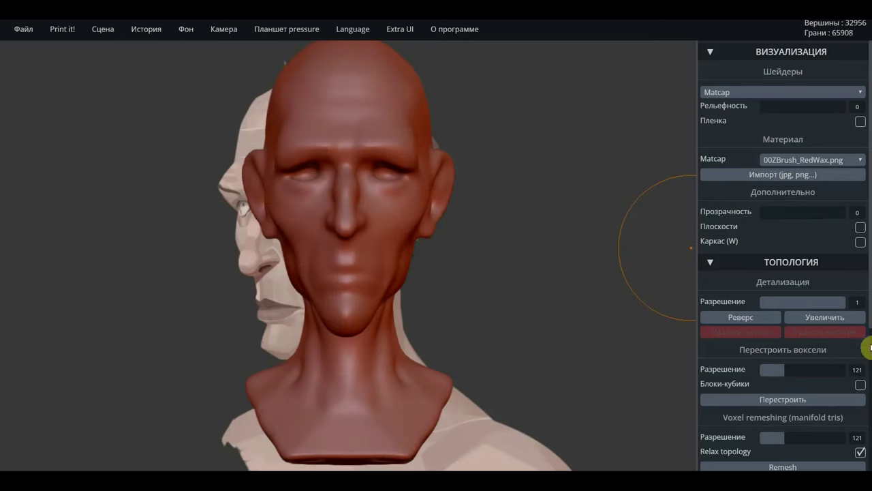
scroll(858, 327, down, 5)
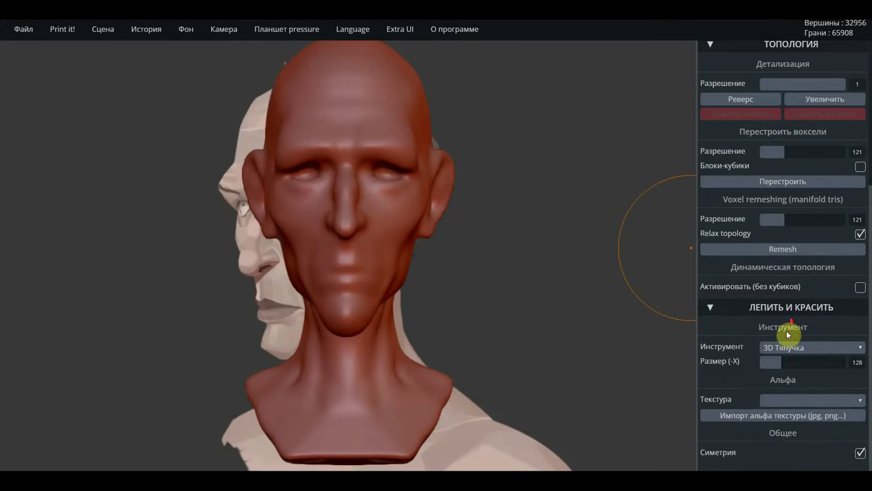
Choose the 2D Маска tool and switch on alpha Фиксация, with the bust in three-quarter view
click(798, 351)
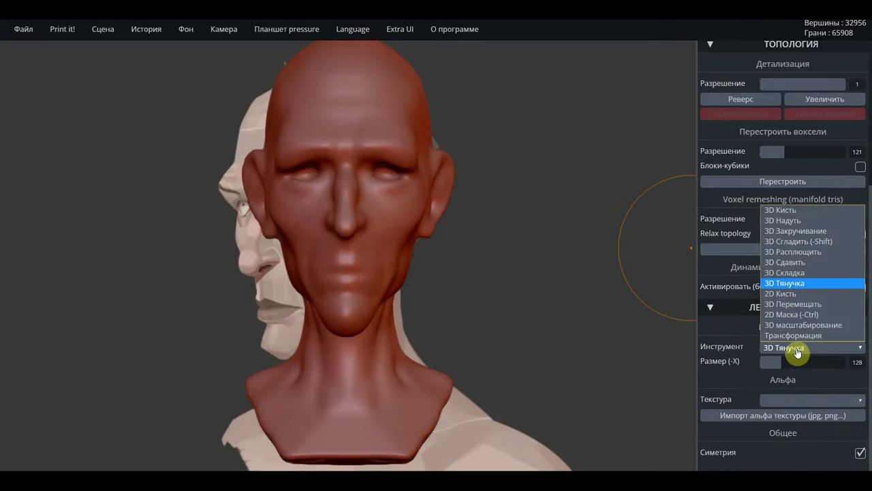
click(796, 315)
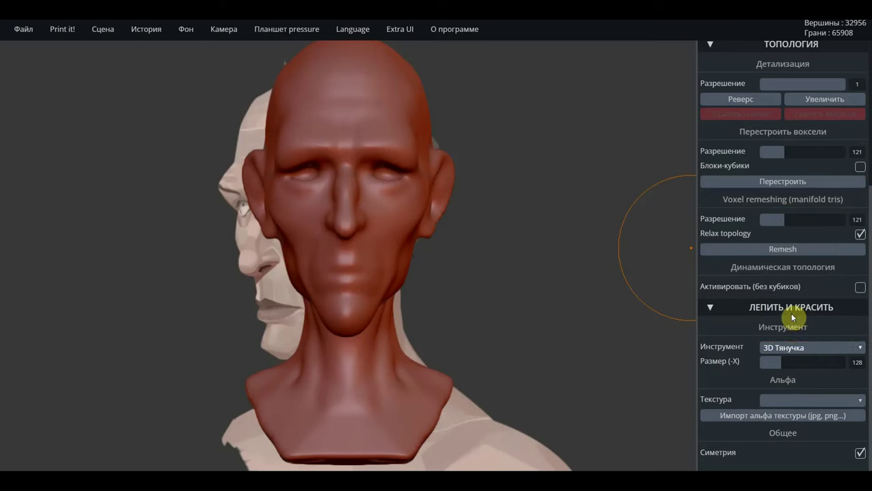
scroll(799, 354, down, 1)
scroll(798, 380, down, 2)
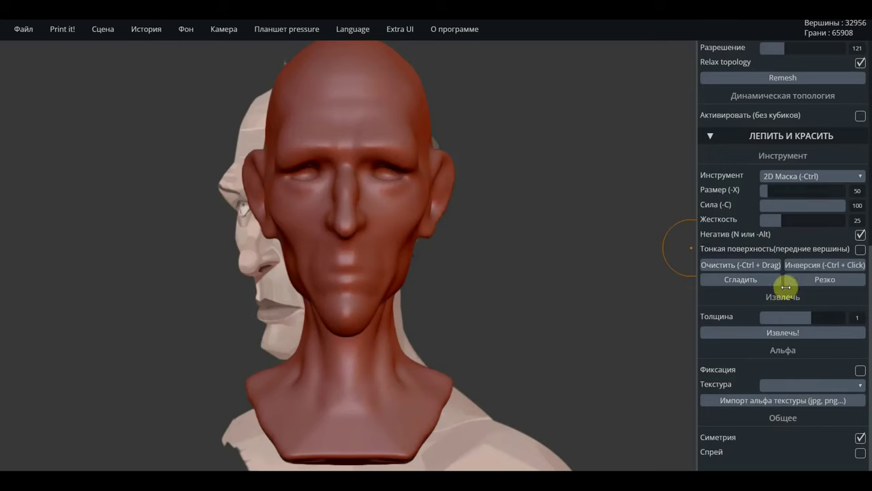
click(790, 335)
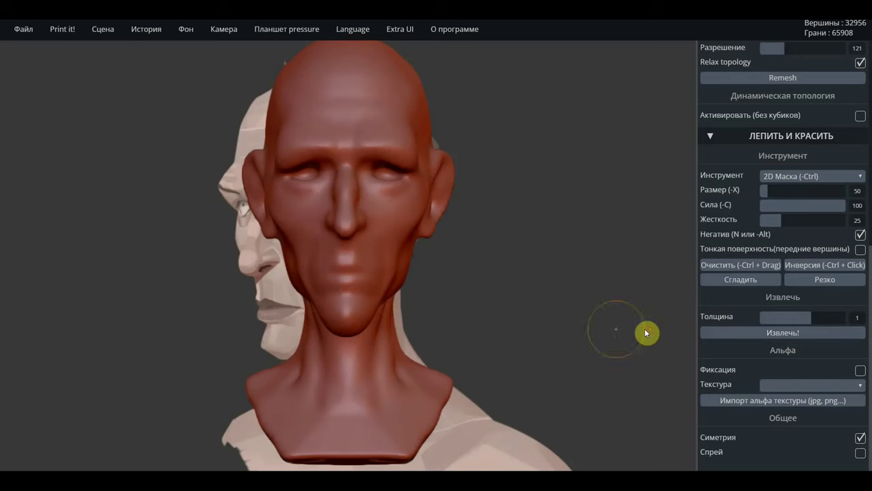
mouse_move(644, 331)
mouse_down()
mouse_move(555, 331)
mouse_move(563, 335)
mouse_up()
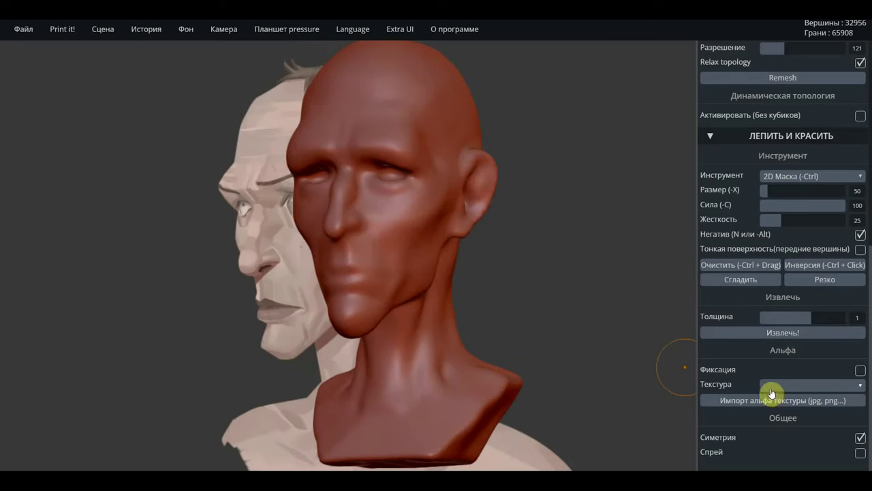
click(803, 386)
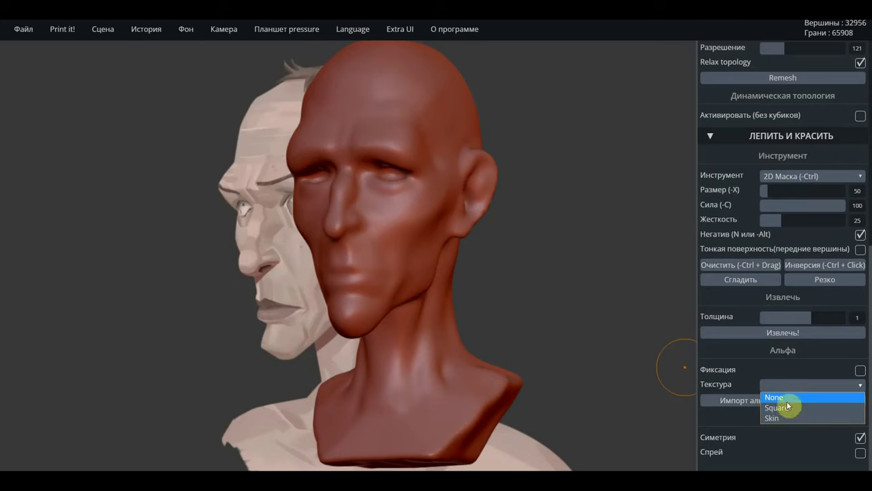
click(755, 370)
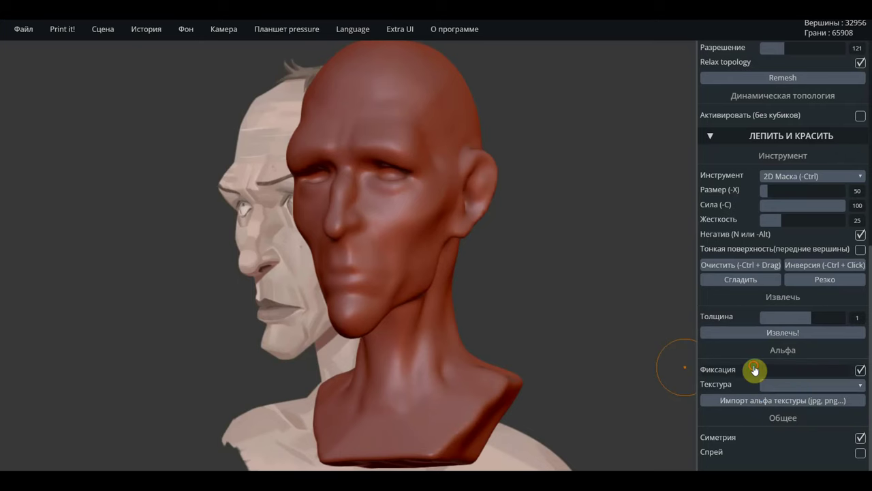
Load the screenshot image as the mask brush's alpha texture
click(774, 401)
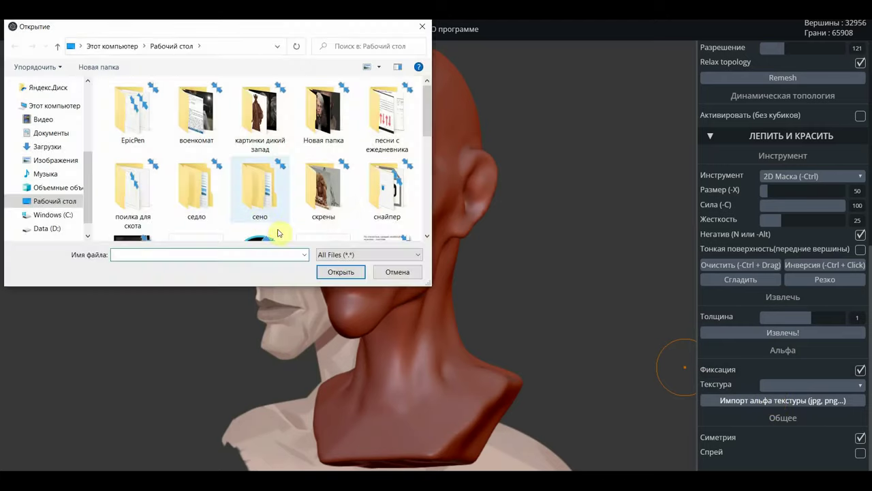
scroll(276, 201, down, 5)
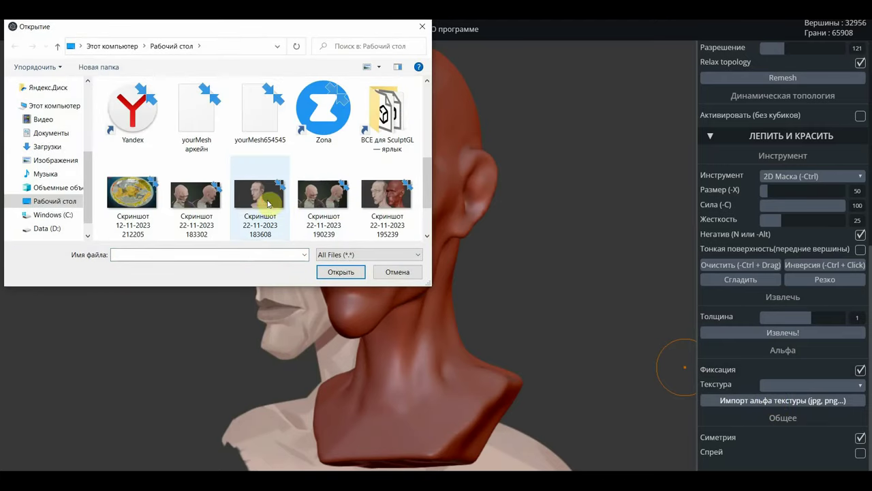
click(269, 203)
click(341, 272)
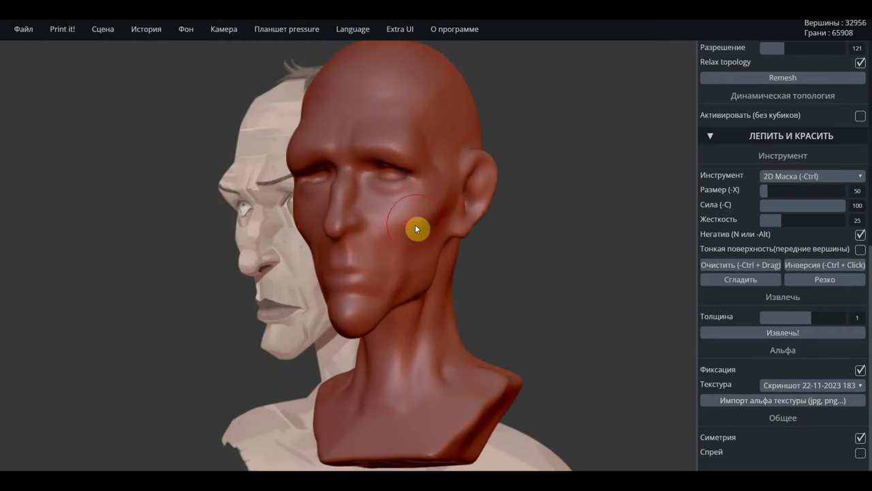
Mask the cheek and eye area with the alpha, inspect it, then clear the mask
drag(441, 273, 476, 330)
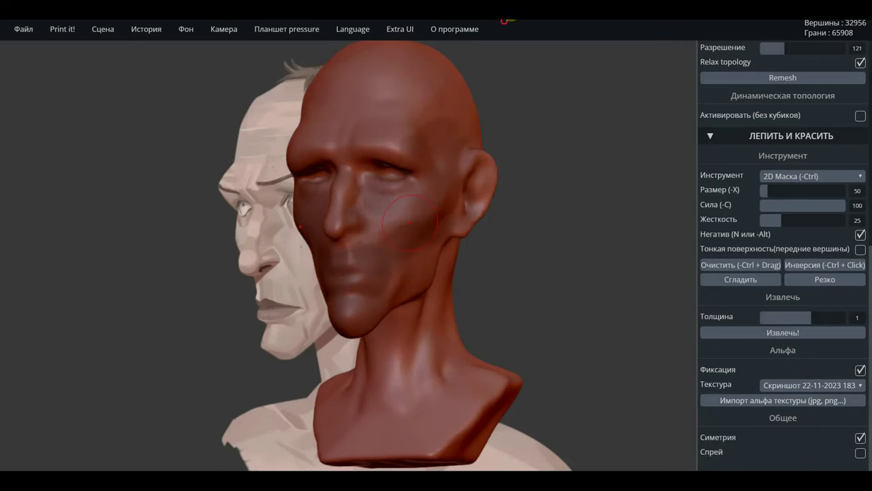
mouse_move(579, 174)
mouse_down()
mouse_move(576, 198)
mouse_move(566, 148)
mouse_move(574, 188)
mouse_up()
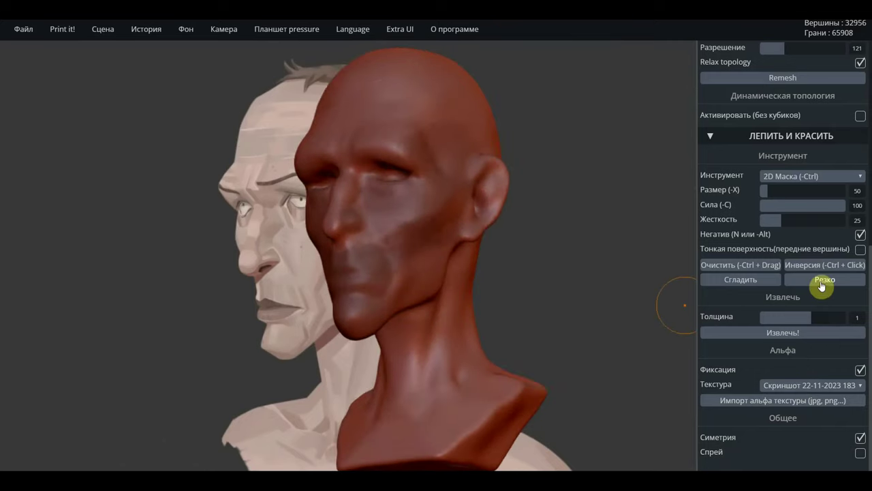
click(736, 267)
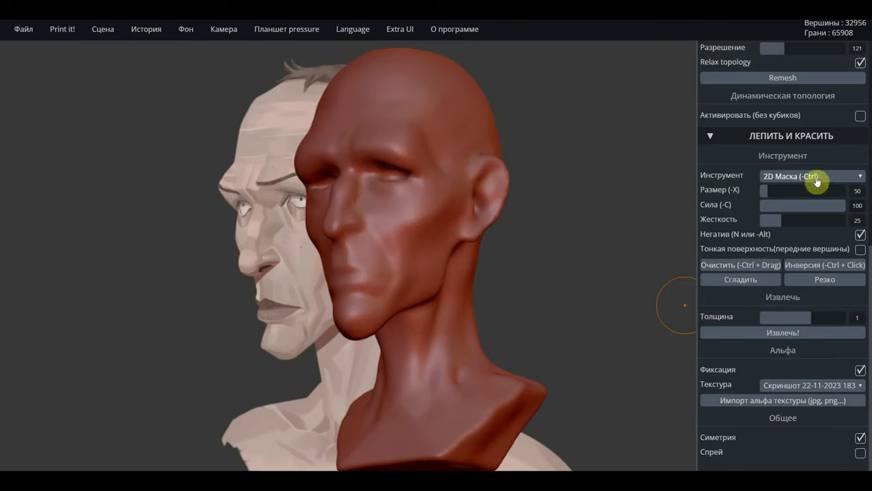
click(817, 179)
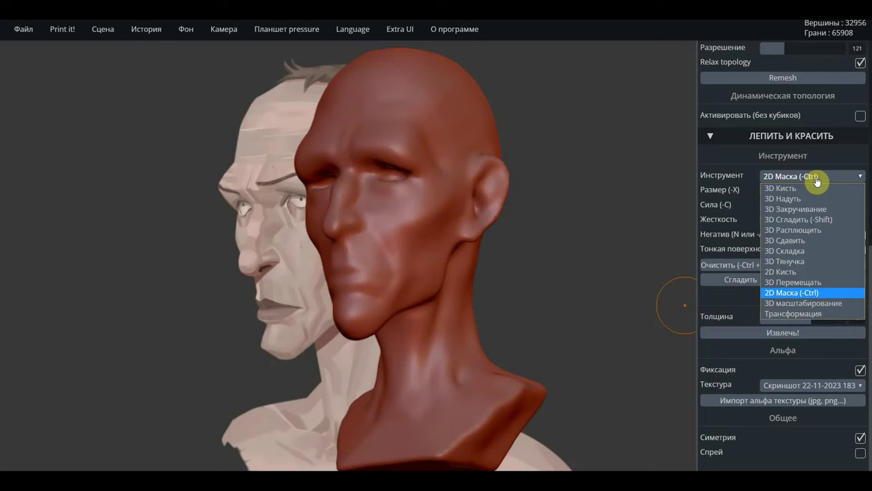
click(799, 272)
click(813, 303)
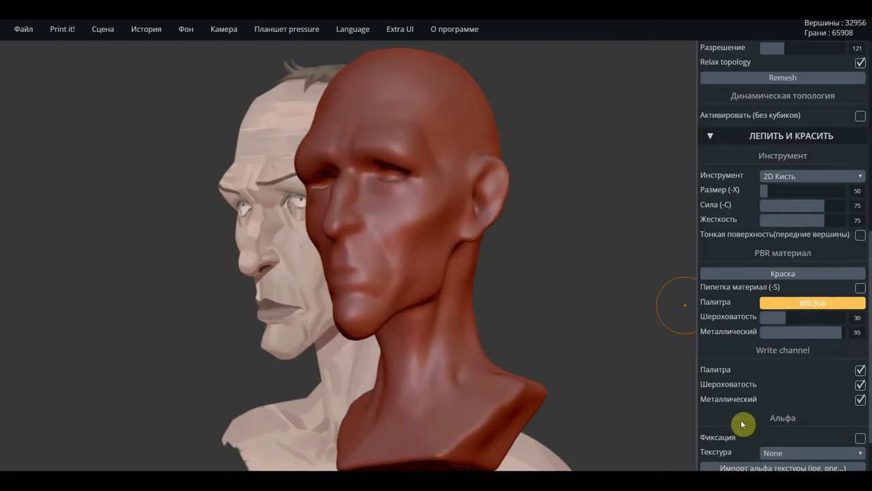
scroll(818, 388, down, 2)
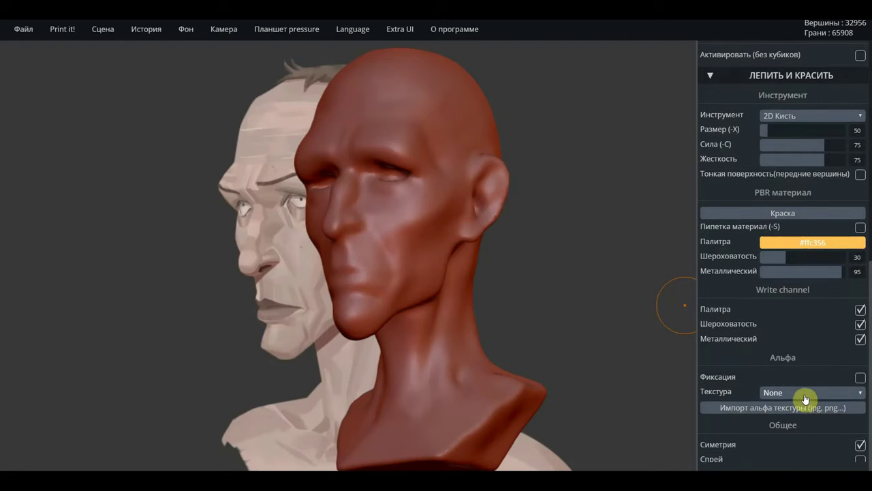
click(795, 408)
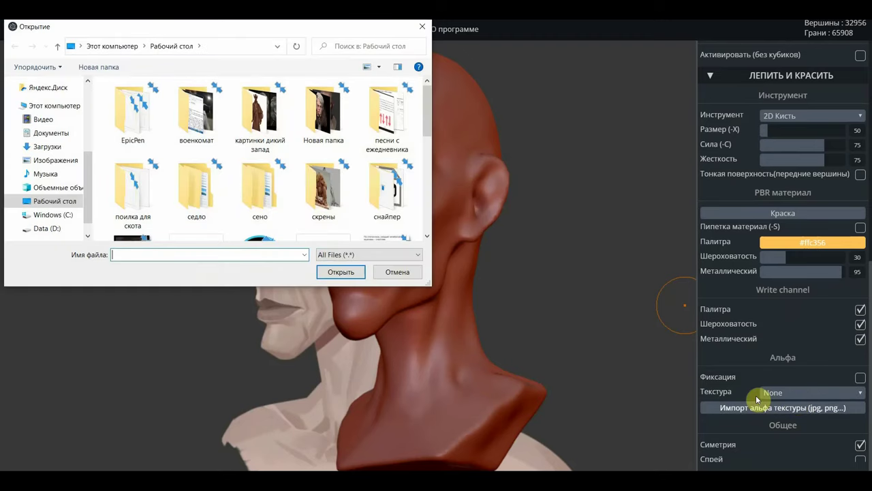
scroll(263, 184, down, 3)
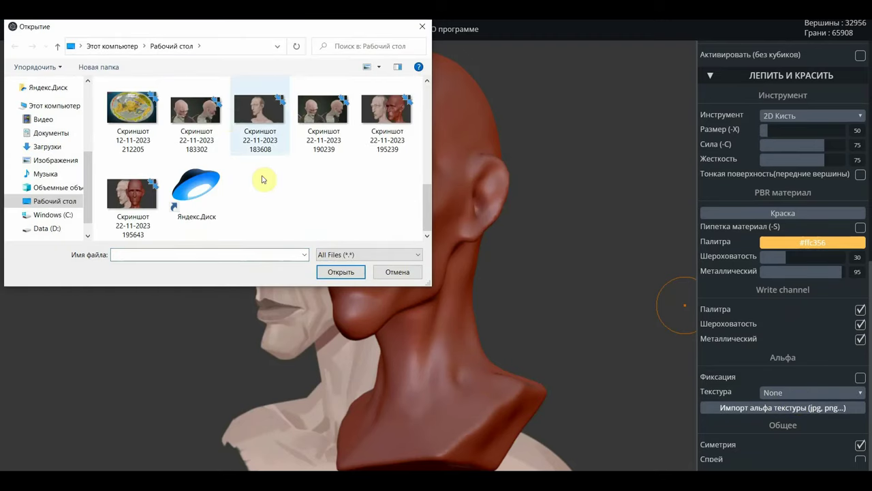
click(254, 113)
double_click(254, 114)
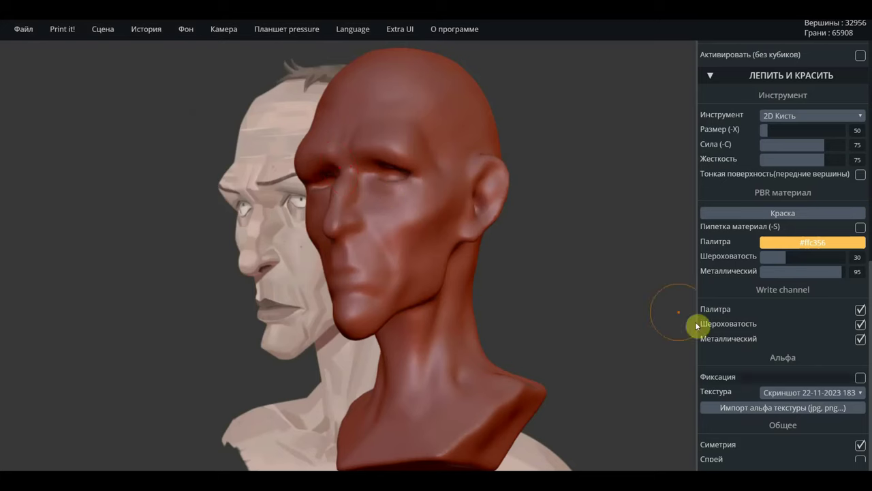
Fix the alpha stamp and dab faint paint under the eye and on the cheek
click(860, 461)
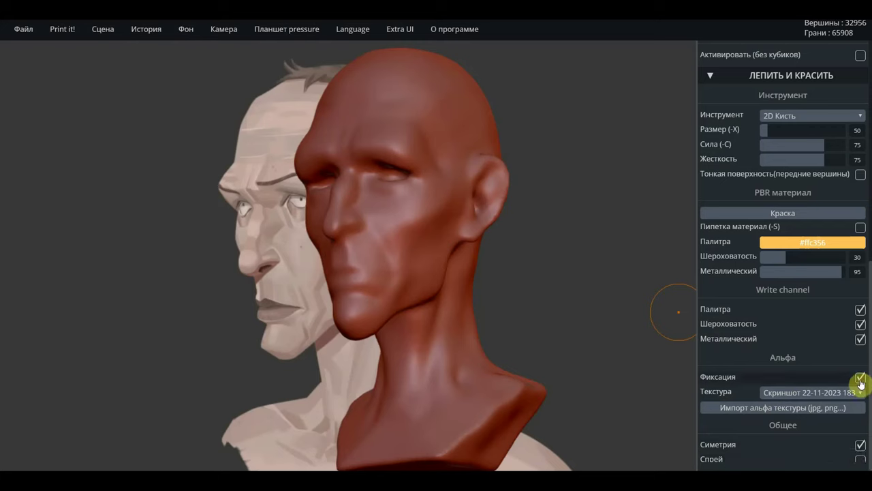
mouse_move(568, 280)
mouse_down()
mouse_move(565, 287)
mouse_move(501, 262)
mouse_up()
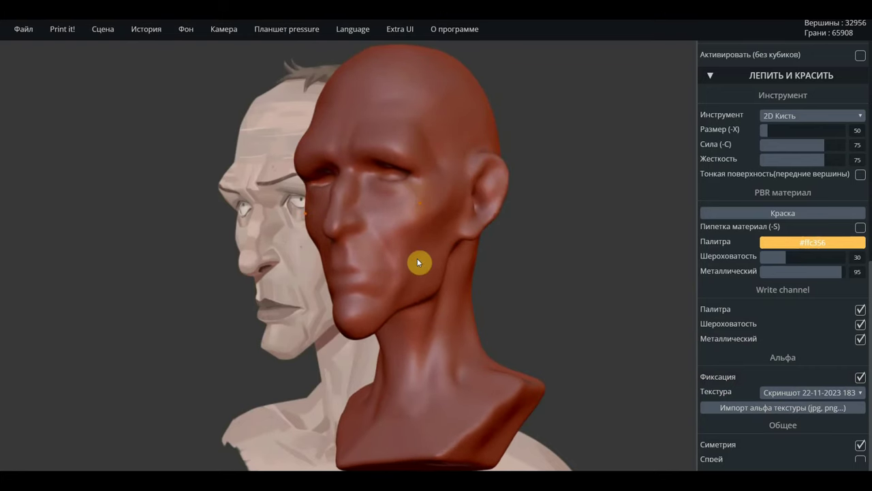
drag(418, 262, 536, 273)
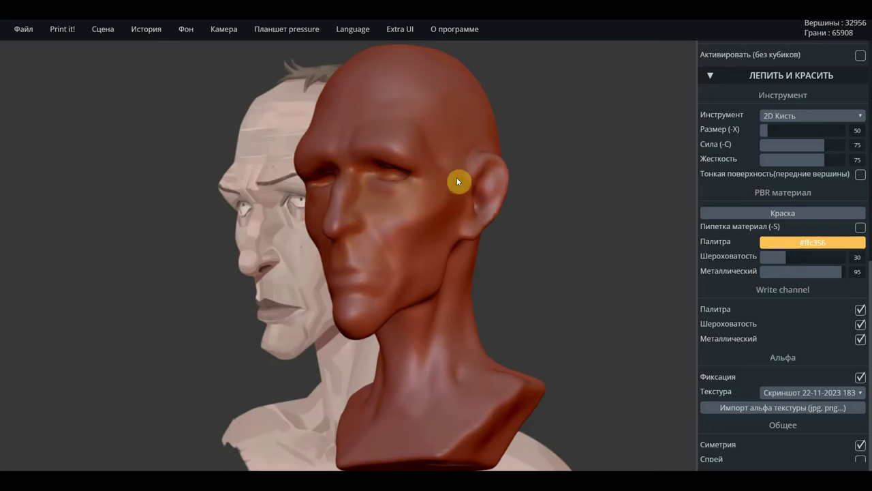
click(811, 244)
Set the paint colour to bright green #26e729 and paint the cheek and under the eye
click(818, 244)
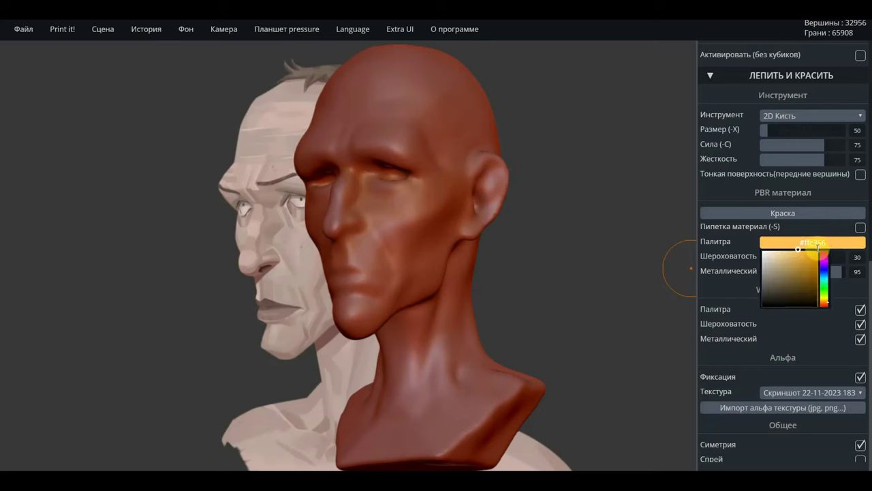
drag(811, 263, 807, 254)
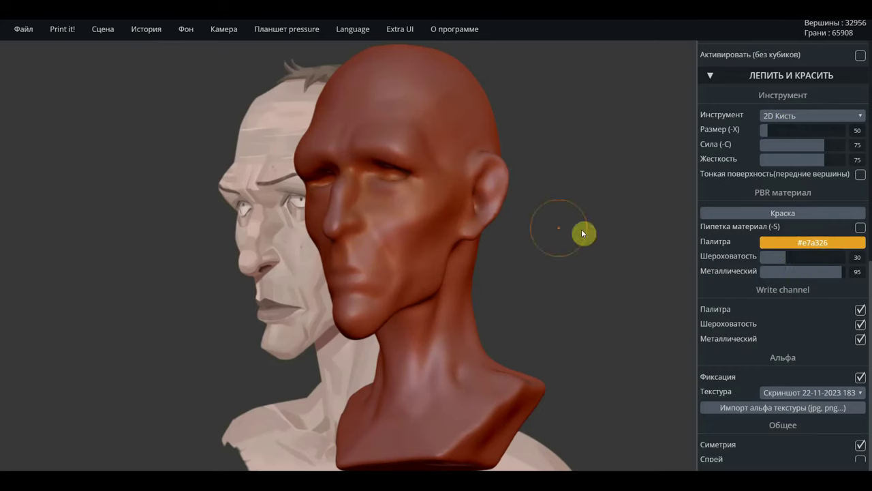
click(828, 244)
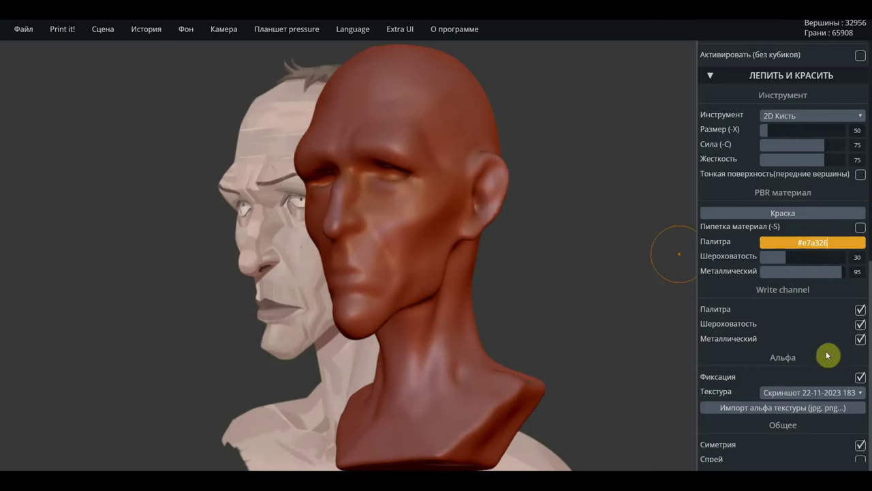
click(814, 243)
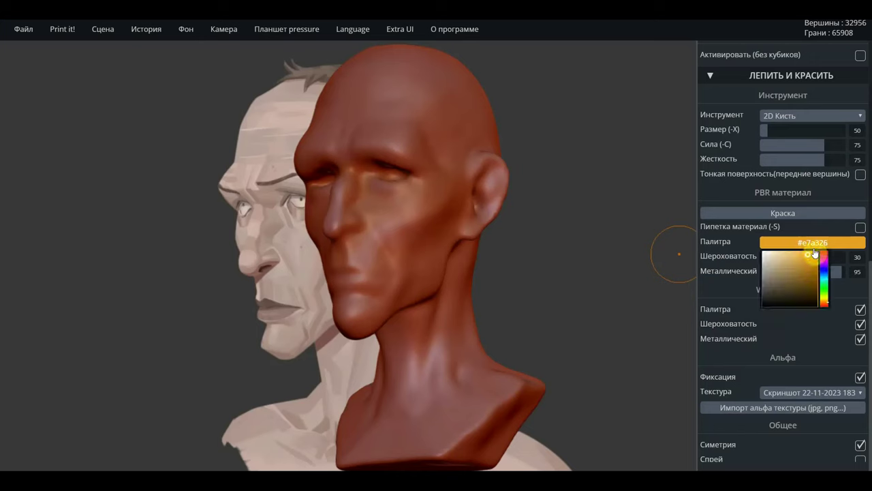
click(823, 287)
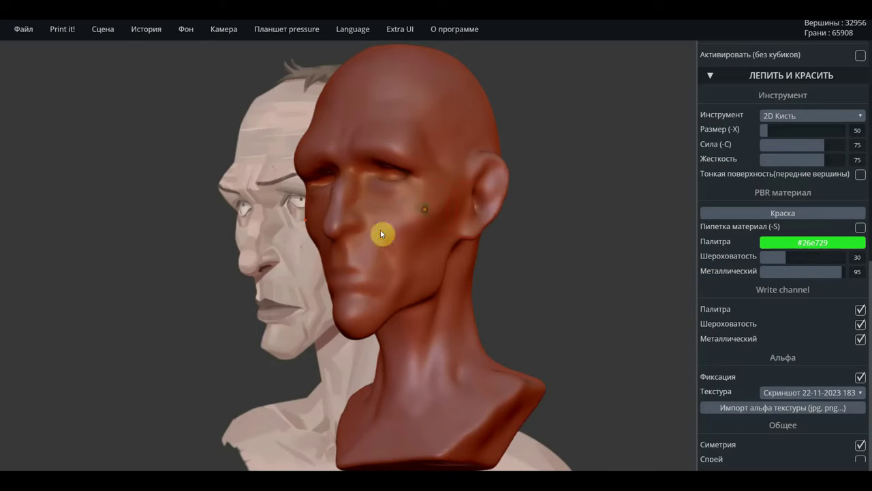
drag(417, 255, 502, 321)
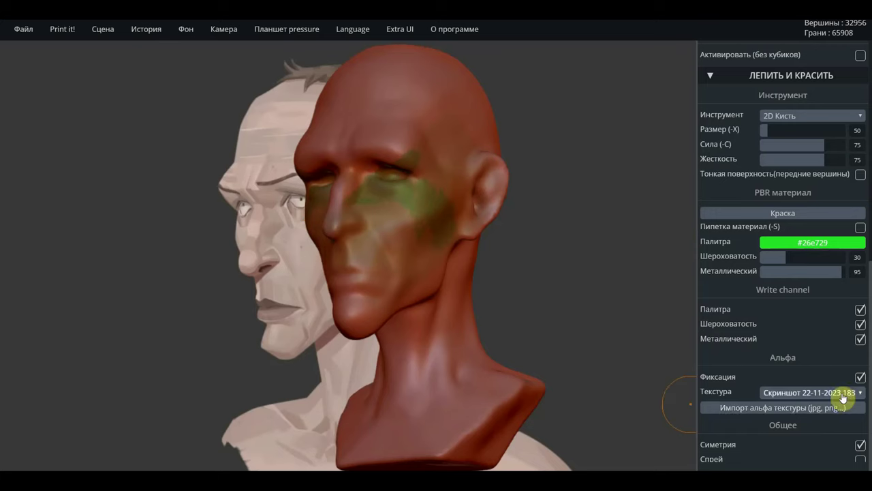
Untick Фиксация, cancel an alpha import, and add green streaks down the cheek
click(860, 379)
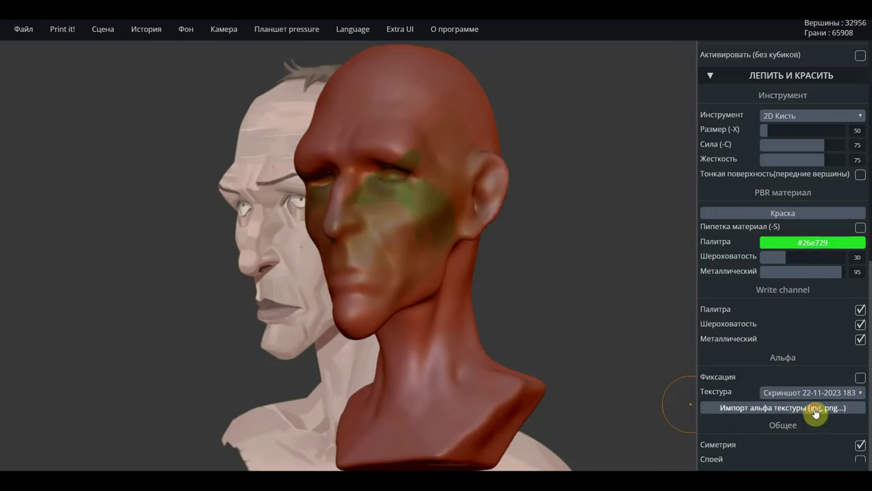
click(816, 411)
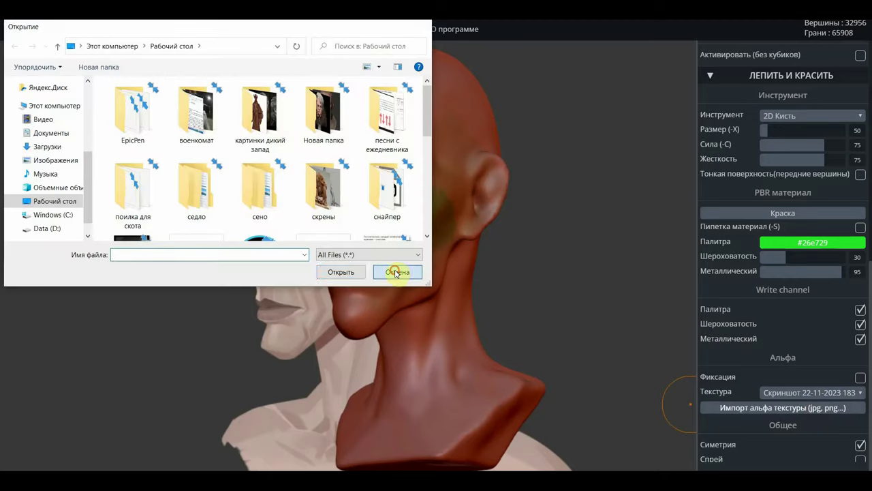
click(397, 272)
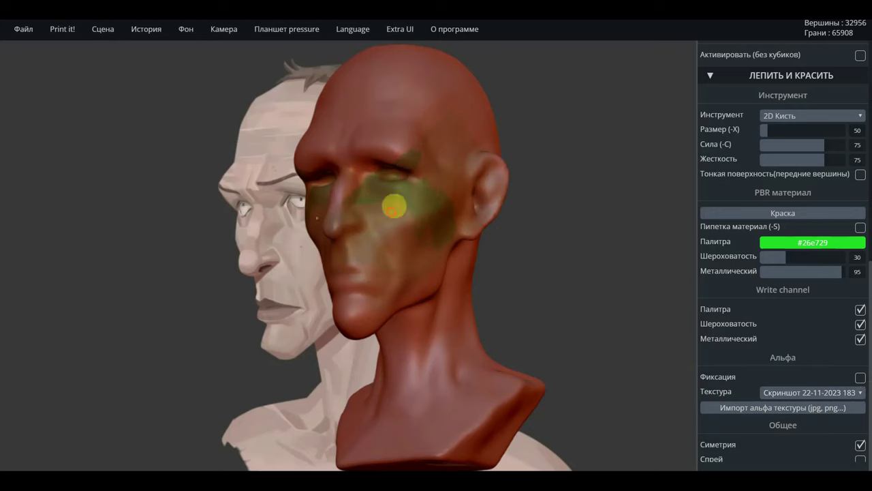
mouse_move(395, 204)
mouse_down()
mouse_move(413, 263)
mouse_move(357, 267)
mouse_move(415, 214)
mouse_move(384, 190)
mouse_move(459, 150)
mouse_move(321, 167)
mouse_move(306, 130)
mouse_move(454, 84)
mouse_move(454, 61)
mouse_move(411, 78)
mouse_move(477, 151)
mouse_move(450, 91)
mouse_move(448, 120)
mouse_up()
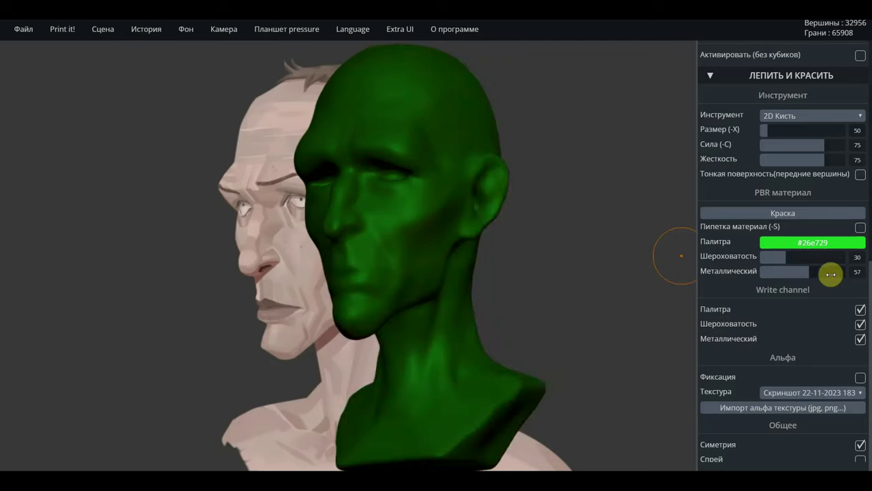
Set metallic 3 and roughness 84 while painting green near the ear and down the neck
drag(792, 276, 763, 274)
key(ctrl+z)
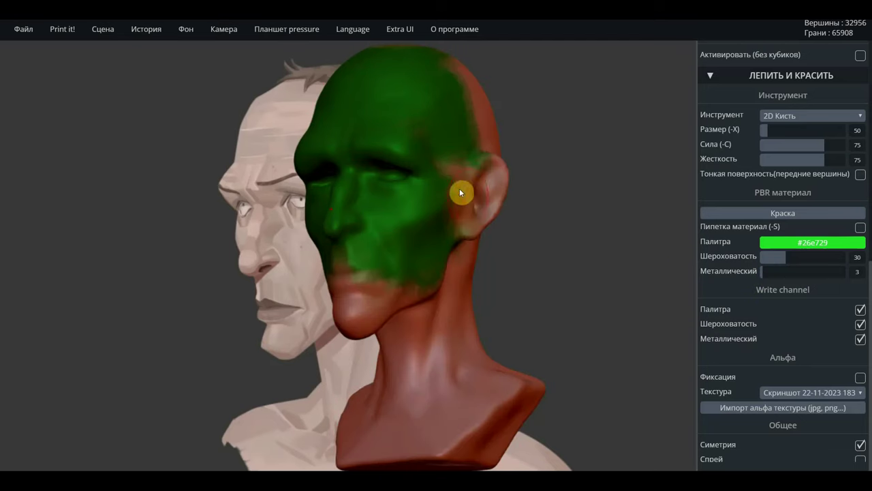
drag(475, 180, 468, 221)
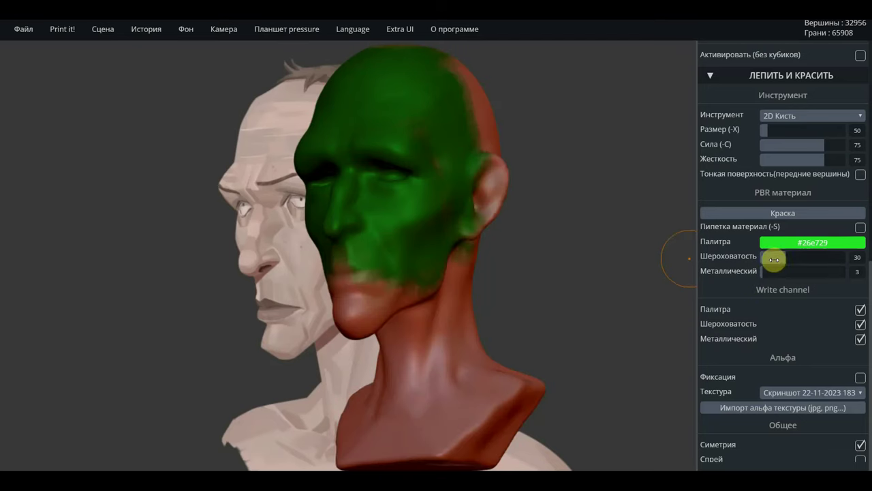
drag(783, 257, 831, 257)
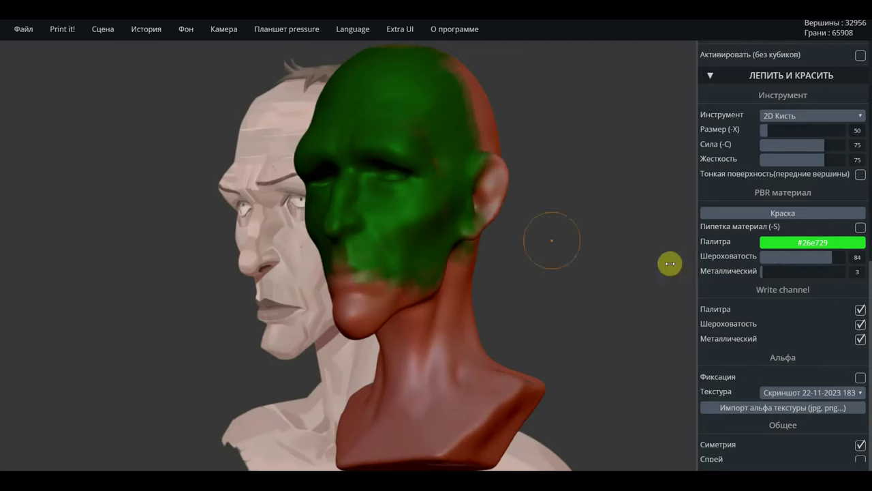
mouse_move(475, 234)
mouse_down()
mouse_move(458, 322)
mouse_move(456, 253)
mouse_move(388, 284)
mouse_move(391, 267)
mouse_move(415, 365)
mouse_move(430, 296)
mouse_move(384, 364)
mouse_up()
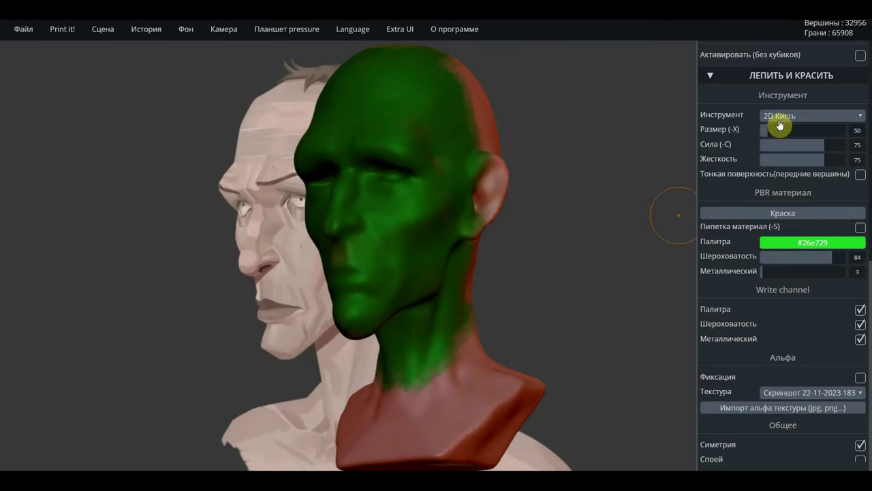
Preview the bust with Skin, matcap FV, Red clay and Skin hazardousarts materials
scroll(824, 119, up, 5)
scroll(813, 141, up, 2)
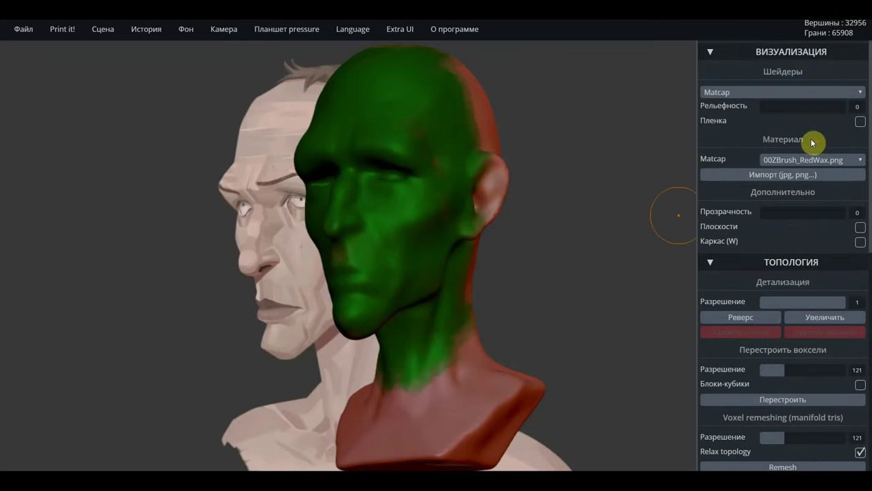
click(812, 161)
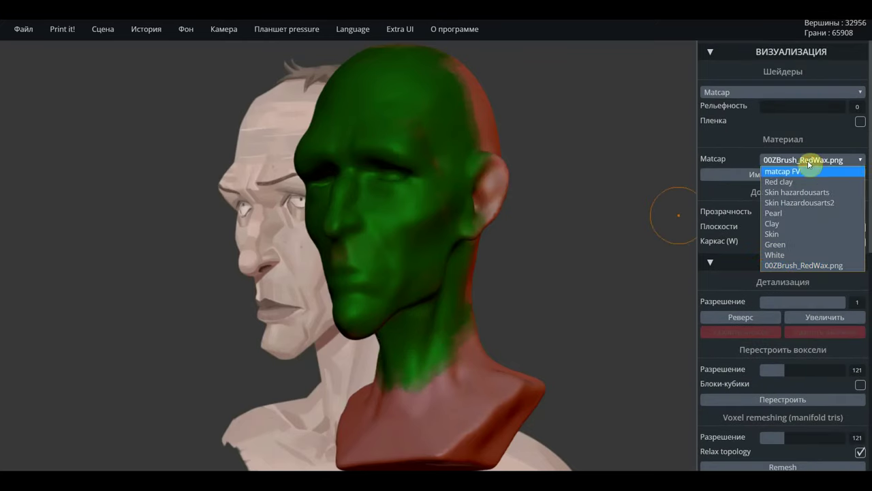
click(797, 202)
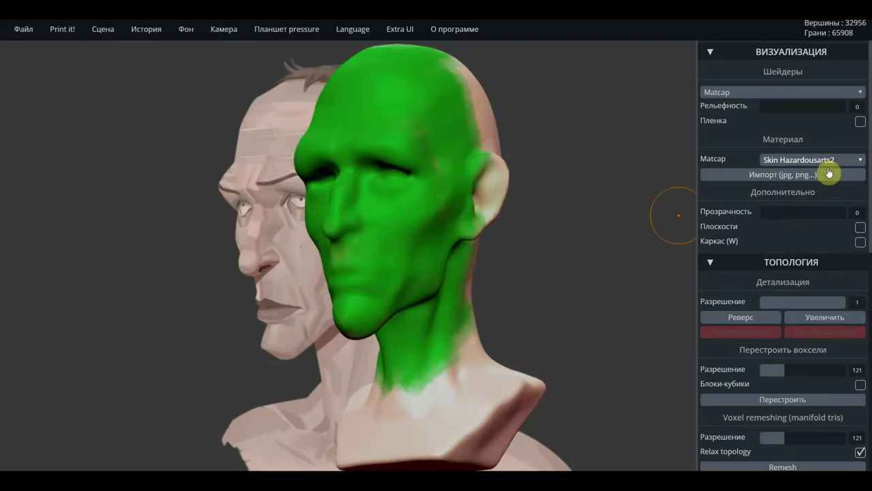
click(818, 161)
click(788, 244)
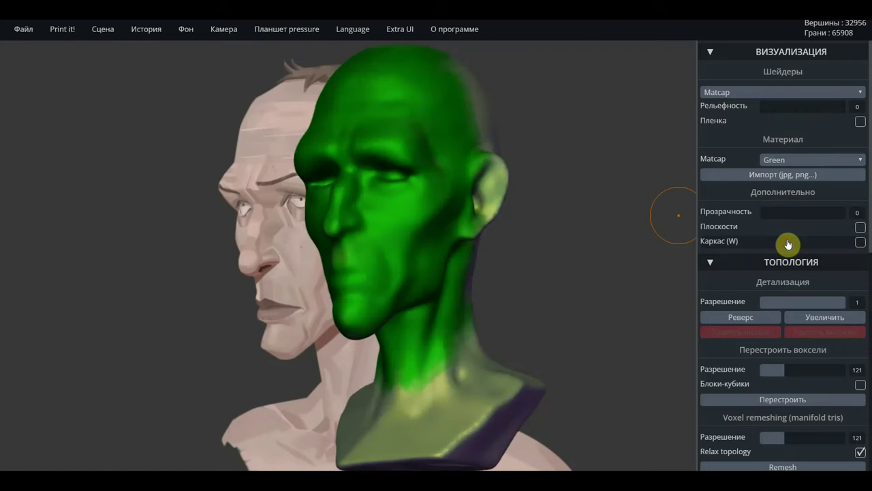
click(813, 161)
click(812, 174)
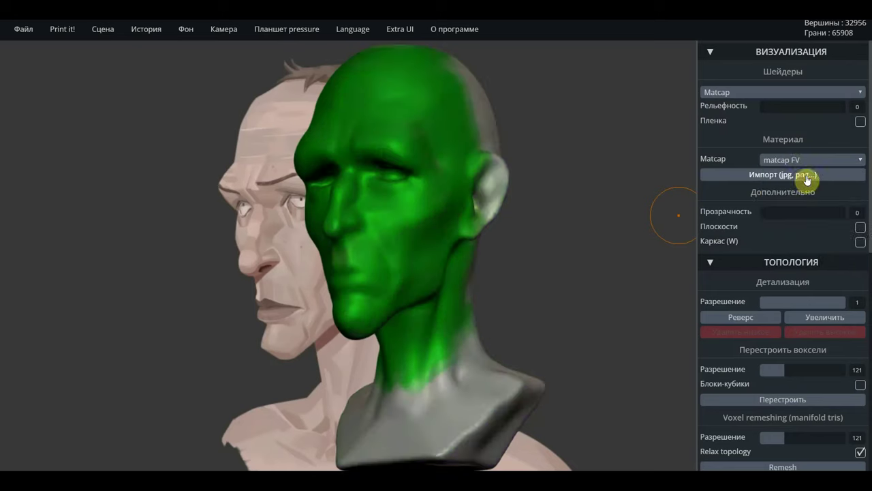
click(816, 161)
click(821, 179)
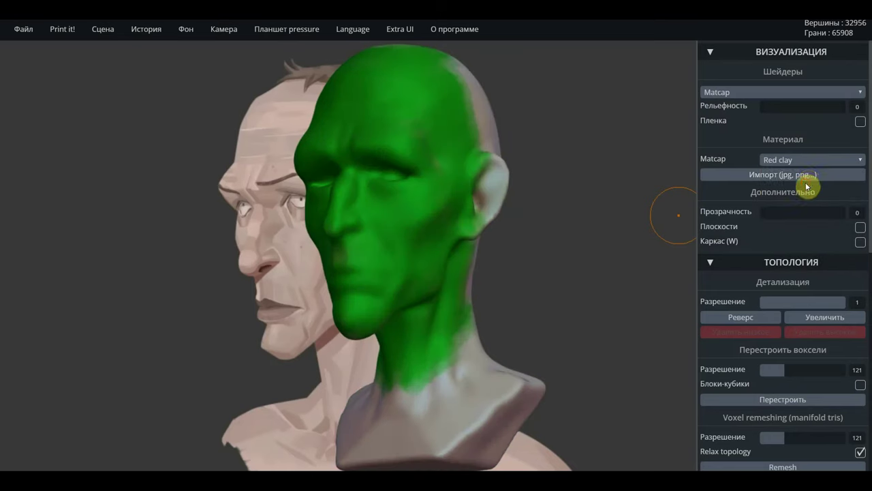
click(813, 161)
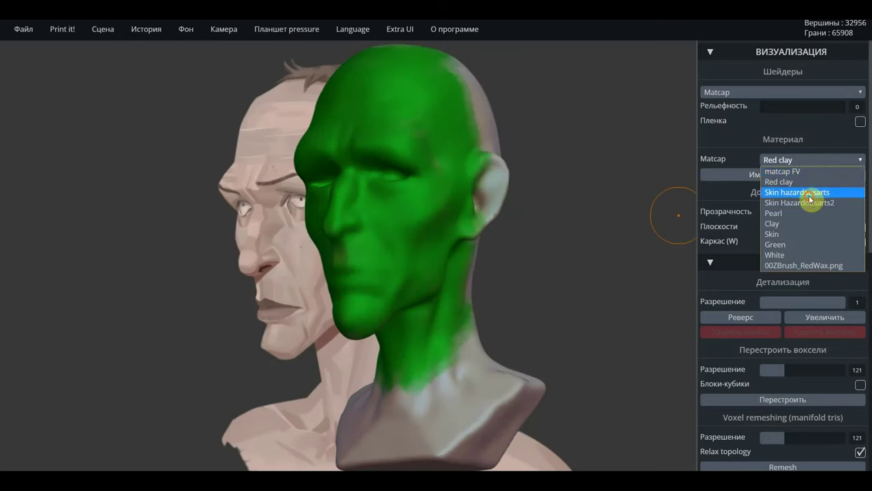
click(809, 195)
Try Skin Hazardousarts2, Pearl, Clay, RedWax and White matcaps, then settle on Skin
click(810, 163)
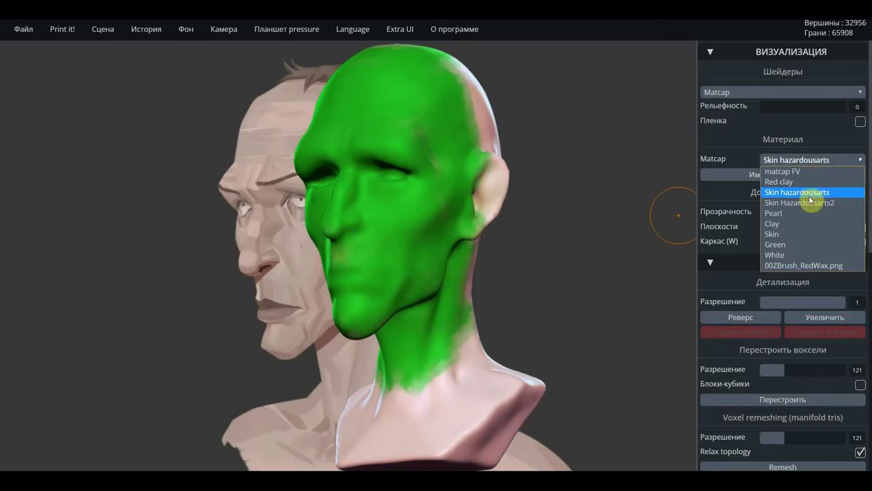
click(811, 204)
click(811, 162)
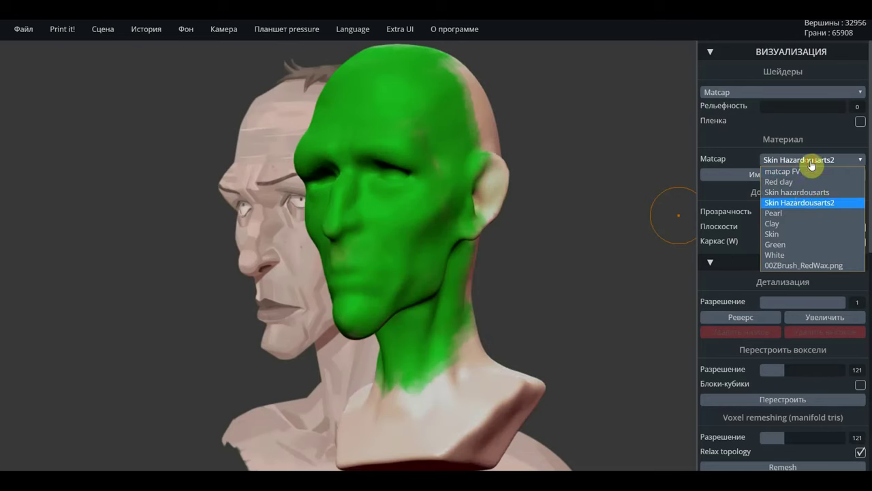
click(796, 211)
click(803, 163)
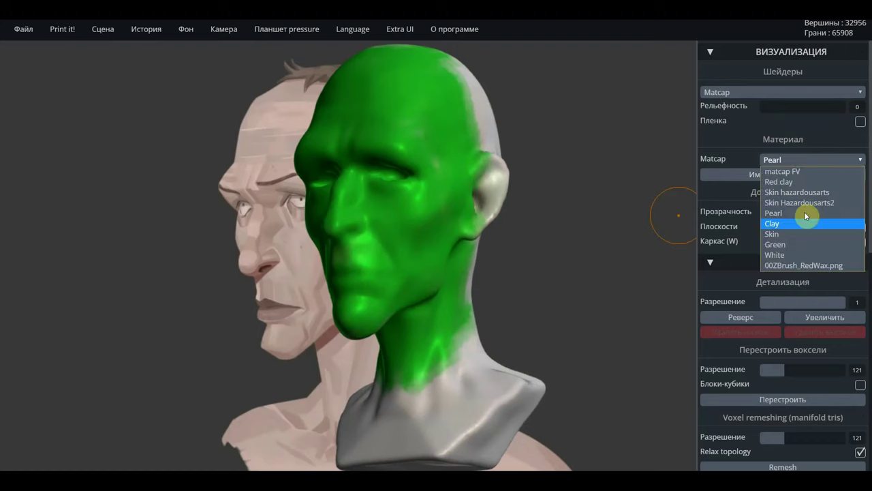
click(797, 224)
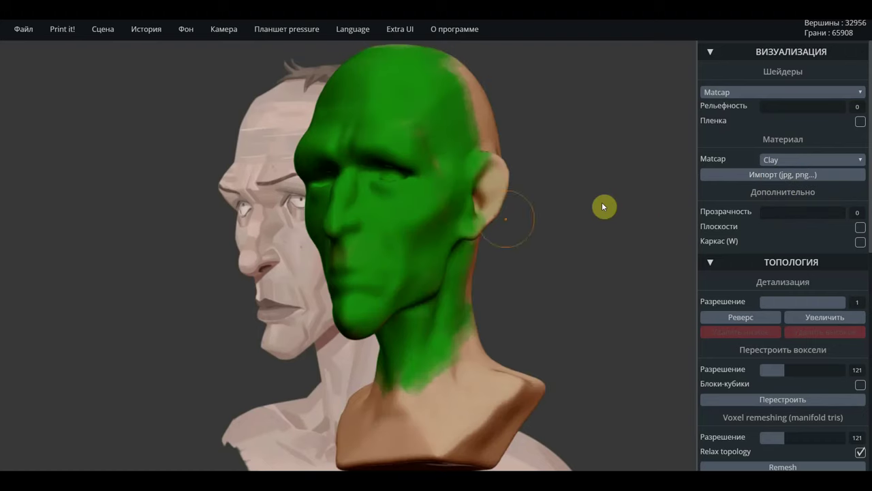
click(796, 161)
click(791, 268)
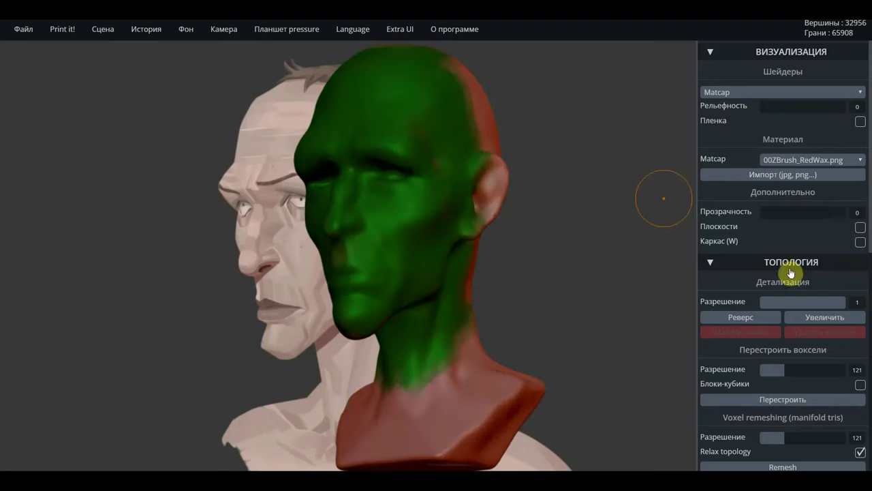
click(806, 162)
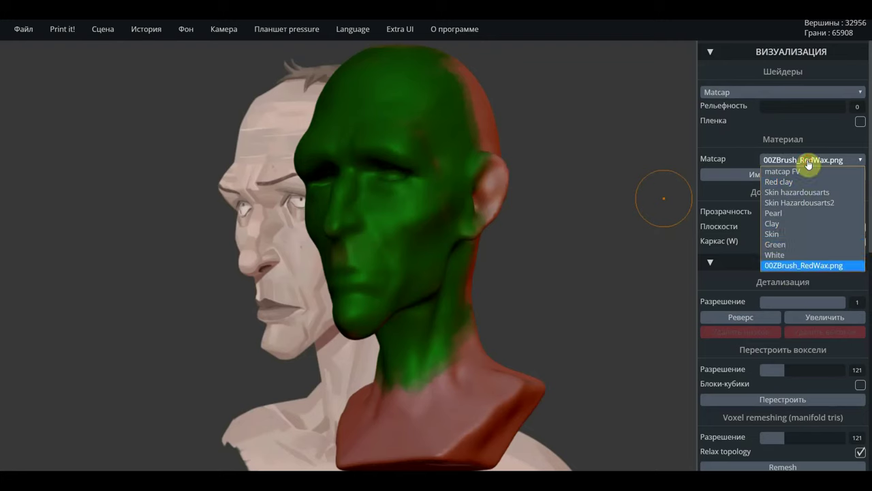
click(791, 254)
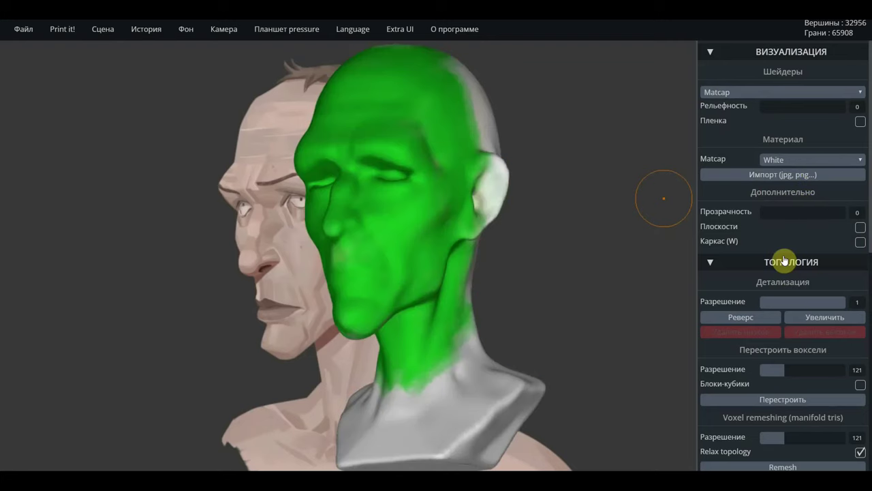
click(798, 160)
click(781, 240)
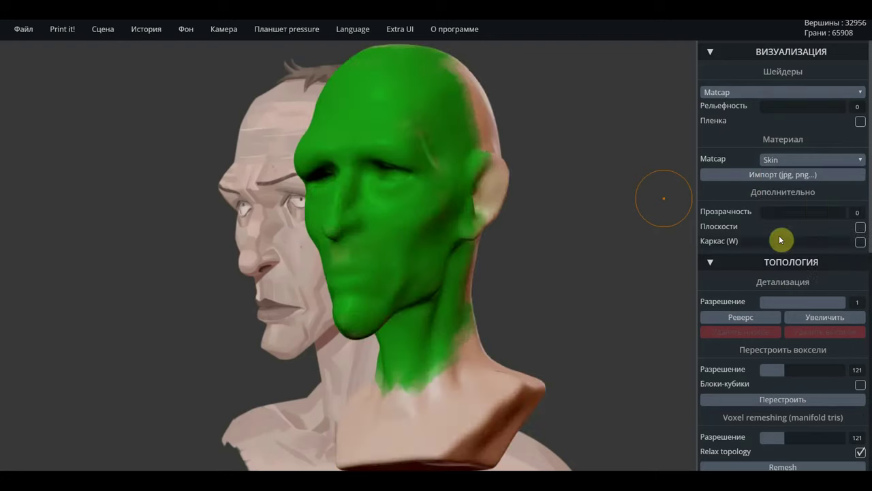
Brush green over the ear and back of the head, then try the eyedropper and reframe
mouse_move(486, 213)
mouse_down()
mouse_move(493, 226)
mouse_move(510, 152)
mouse_move(475, 109)
mouse_move(497, 37)
mouse_move(504, 79)
mouse_up()
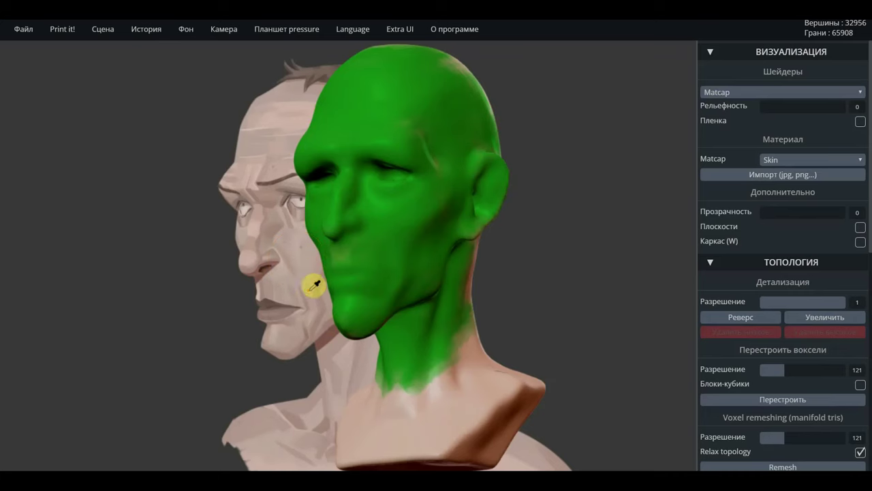
click(305, 279)
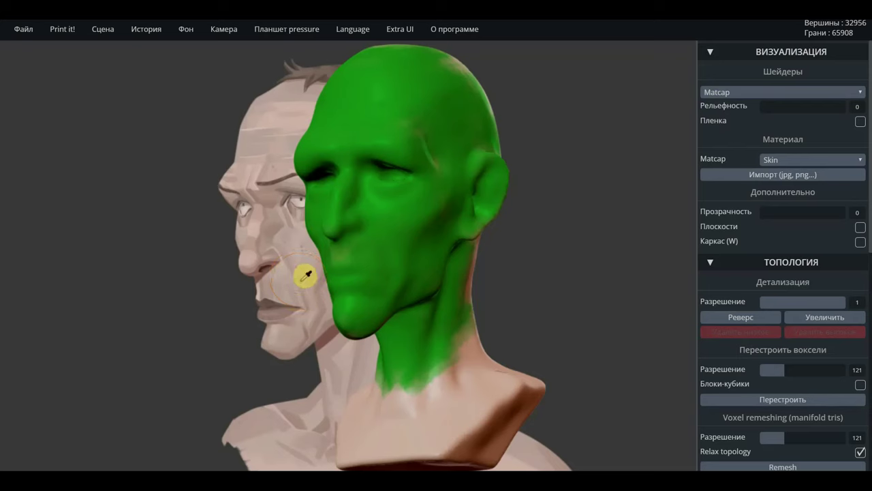
mouse_move(302, 279)
mouse_down()
mouse_move(389, 266)
mouse_move(323, 320)
mouse_up()
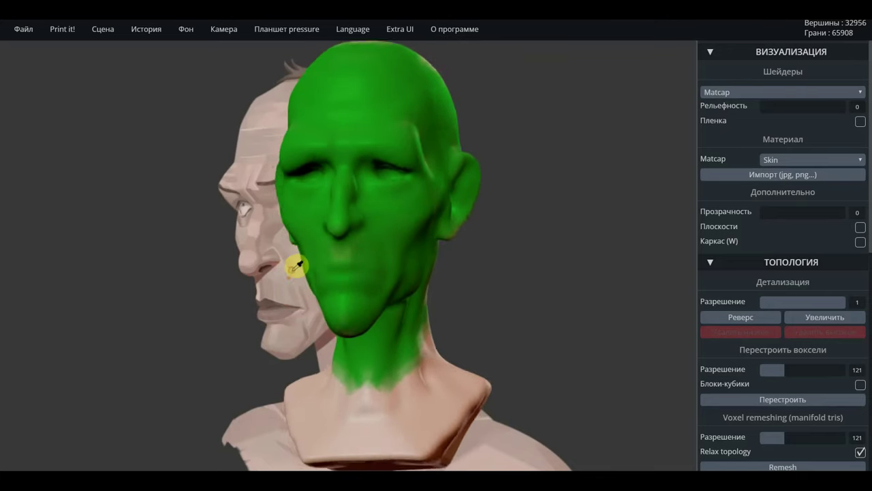
key(ctrl+z)
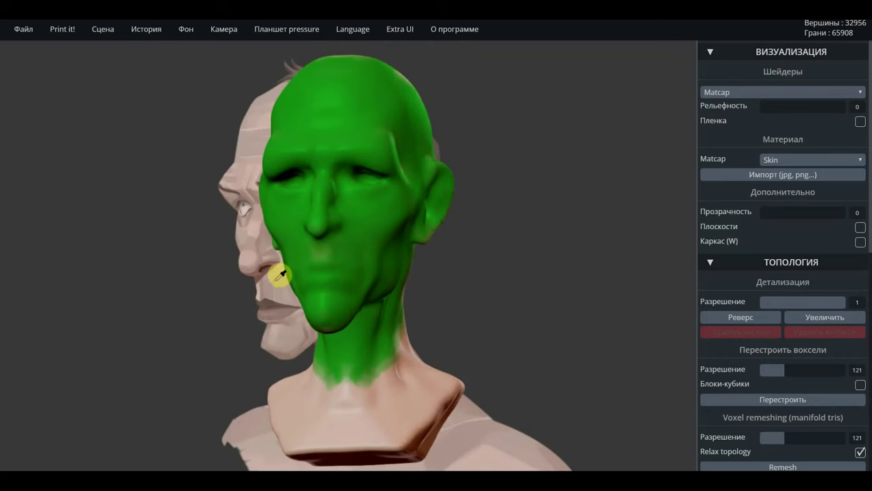
key(ctrl+z)
key(ctrl+z)
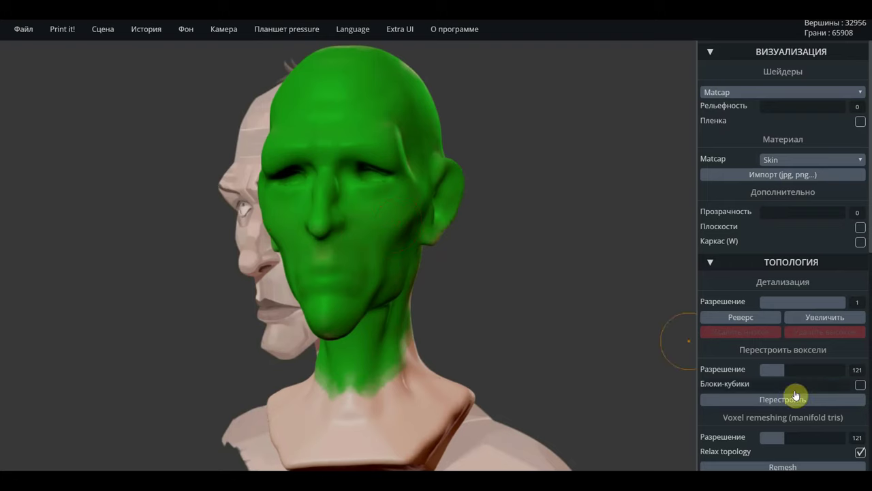
Change the paint colour to pale #afceaf and paint it across the neck base
scroll(804, 382, down, 10)
click(811, 242)
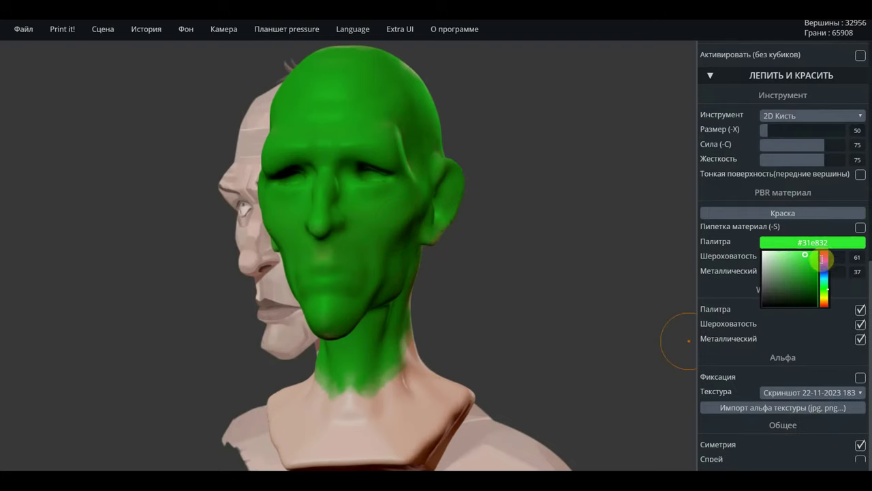
drag(773, 266, 802, 294)
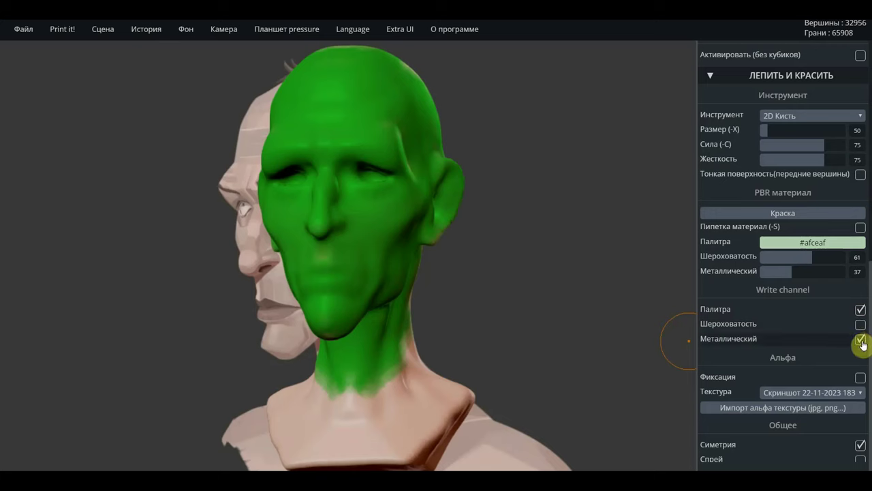
mouse_move(381, 436)
mouse_down()
mouse_move(520, 370)
mouse_move(332, 398)
mouse_move(228, 395)
mouse_move(275, 354)
mouse_up()
mouse_move(400, 198)
mouse_down()
mouse_move(520, 241)
mouse_move(584, 230)
mouse_up()
drag(602, 270, 525, 270)
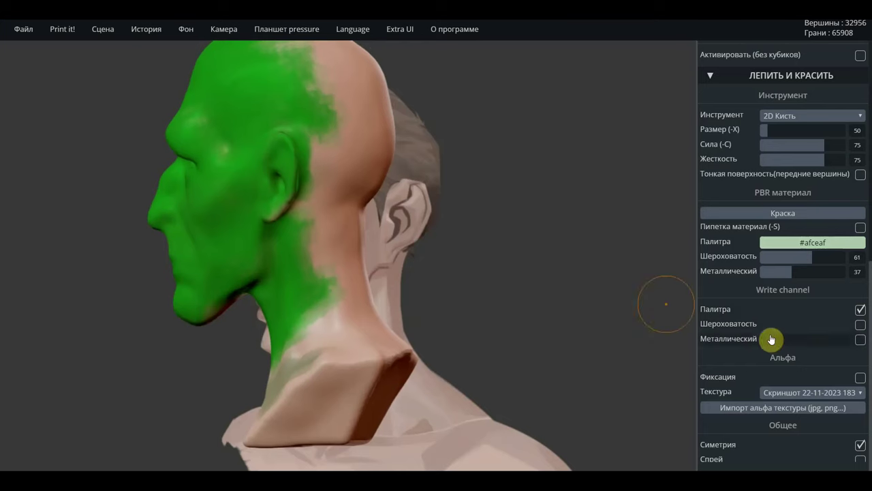
Set the brush alpha to None and sample the #ffffff material (roughness 18, metallic 8) from the model
click(861, 310)
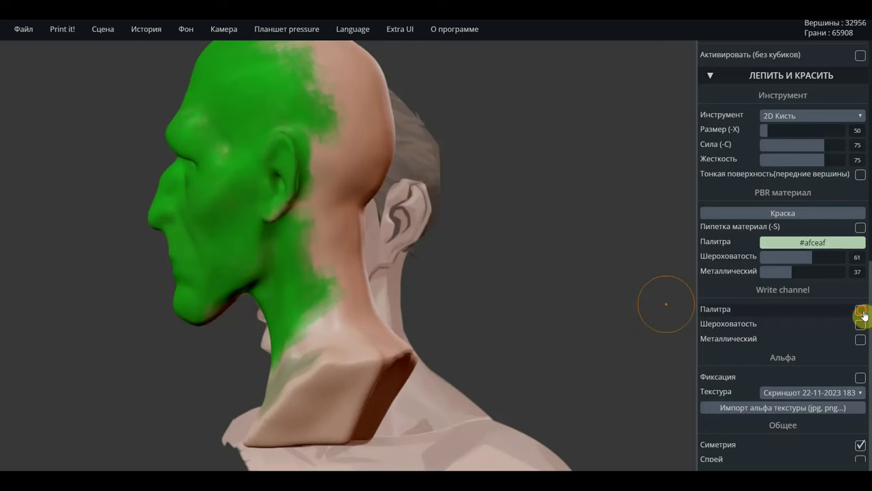
click(861, 310)
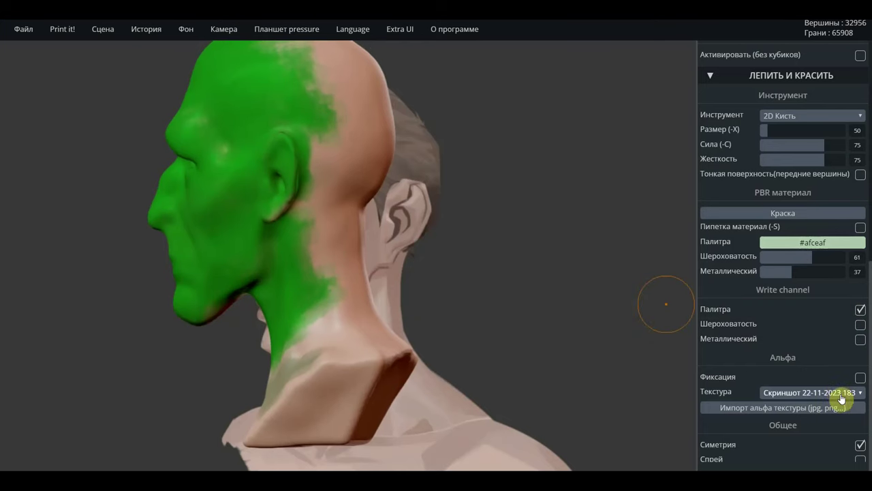
click(843, 399)
click(776, 408)
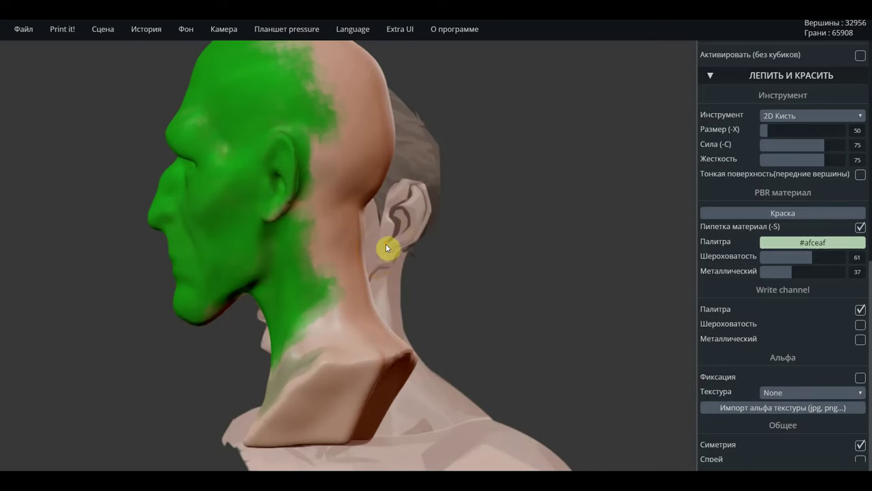
key(s)
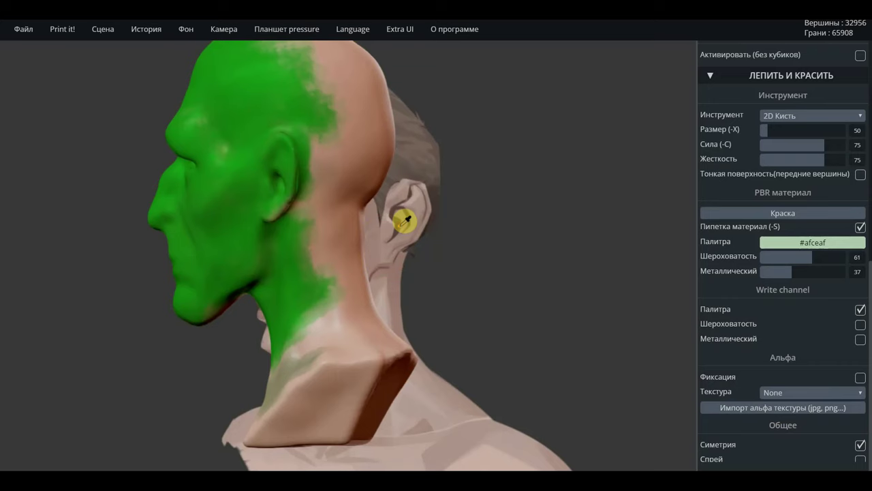
click(422, 148)
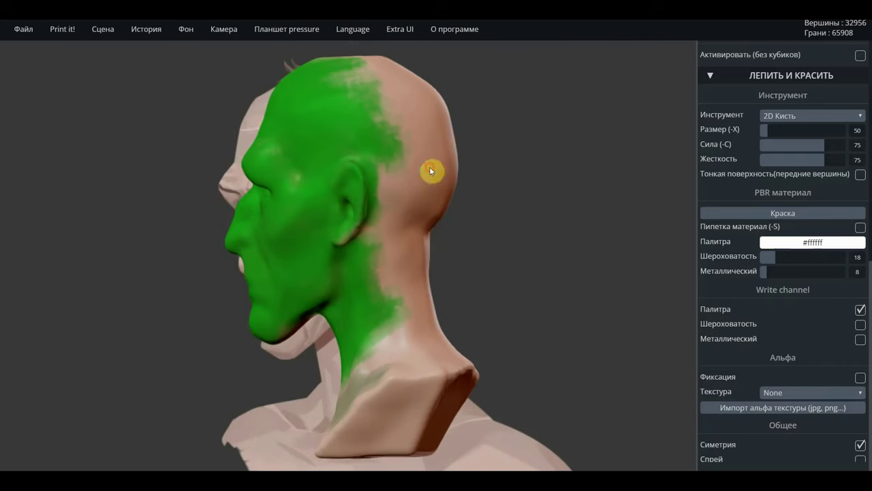
Paint skin tone over the green on the head, face, forehead, chin and neck
mouse_move(387, 198)
mouse_down()
mouse_move(415, 152)
mouse_move(395, 132)
mouse_move(243, 162)
mouse_move(203, 145)
mouse_move(337, 58)
mouse_up()
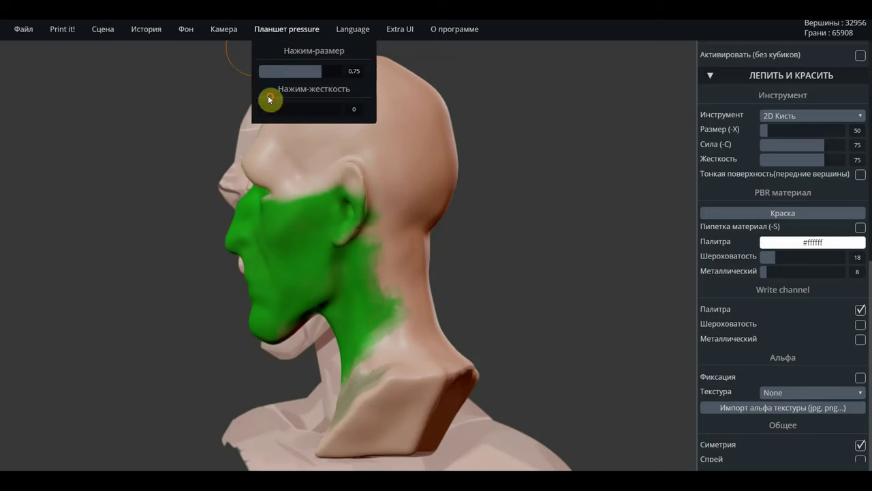
mouse_move(279, 135)
mouse_down()
mouse_move(386, 187)
mouse_move(249, 227)
mouse_move(317, 220)
mouse_move(264, 305)
mouse_move(291, 334)
mouse_move(418, 258)
mouse_move(364, 437)
mouse_up()
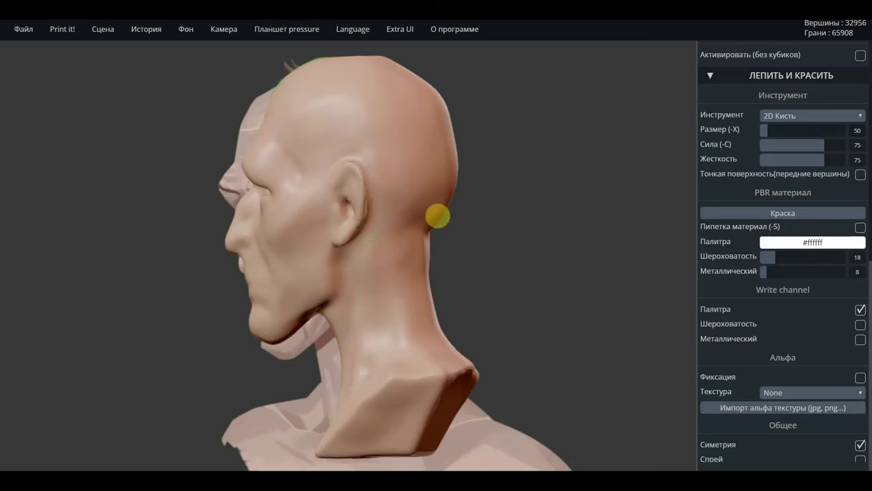
mouse_move(464, 232)
mouse_down()
mouse_move(522, 269)
mouse_move(580, 265)
mouse_up()
mouse_move(335, 204)
mouse_down()
mouse_move(286, 133)
mouse_move(342, 82)
mouse_move(337, 64)
mouse_up()
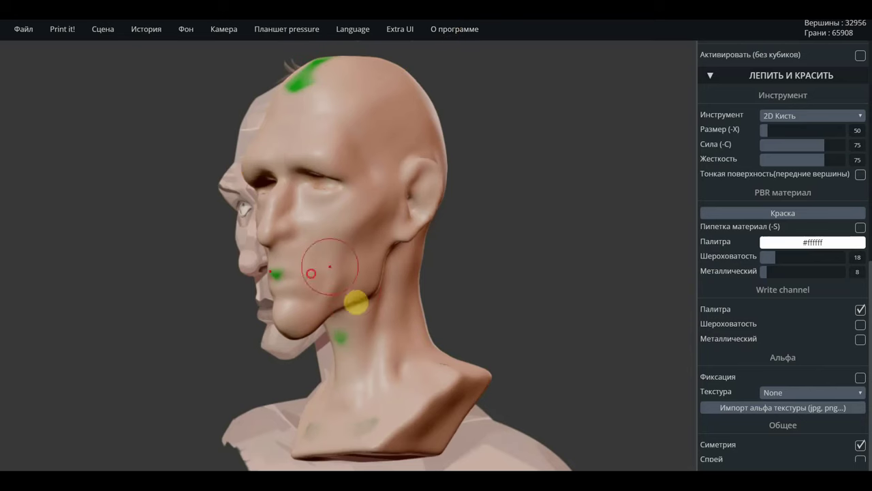
mouse_move(360, 295)
mouse_down()
mouse_move(299, 320)
mouse_move(325, 372)
mouse_up()
mouse_move(541, 236)
mouse_down()
mouse_move(555, 291)
mouse_move(606, 308)
mouse_move(477, 259)
mouse_up()
drag(356, 216, 350, 121)
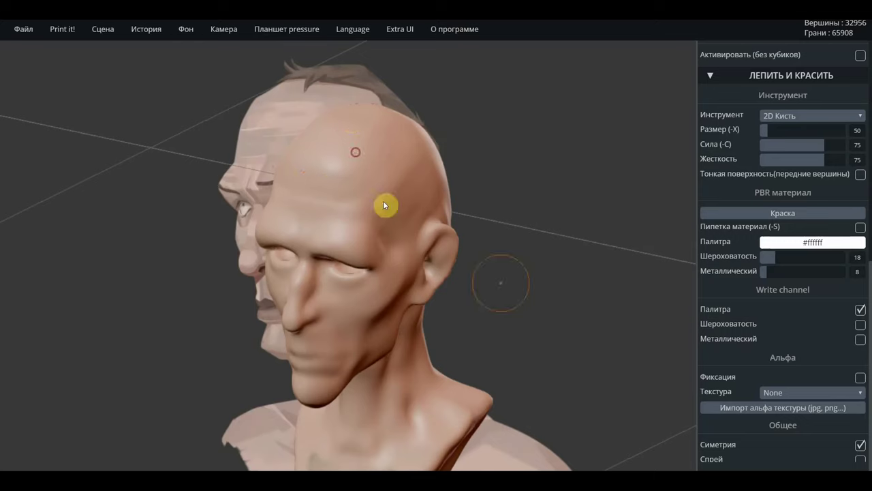
mouse_move(498, 282)
mouse_down()
mouse_move(520, 239)
mouse_move(525, 274)
mouse_move(567, 238)
mouse_move(615, 224)
mouse_up()
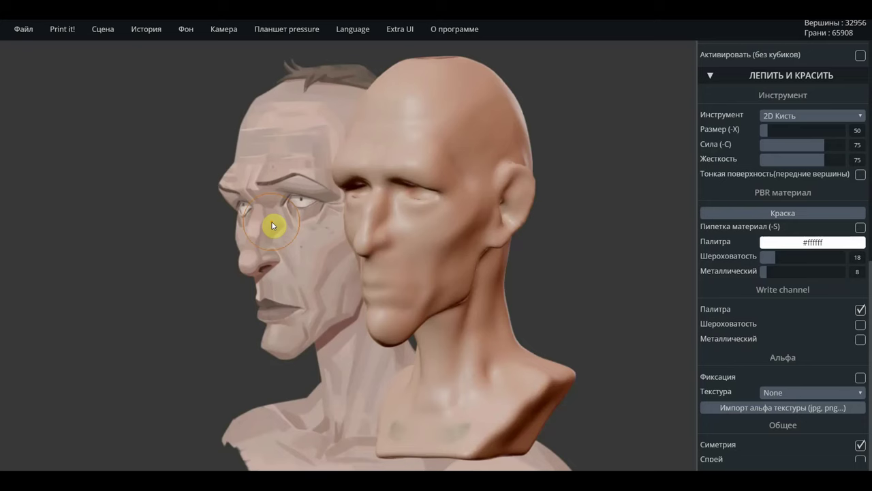
Sample the skin material (roughness 60, metallic 39) from the bust and shrink the brush
key(s)
click(274, 219)
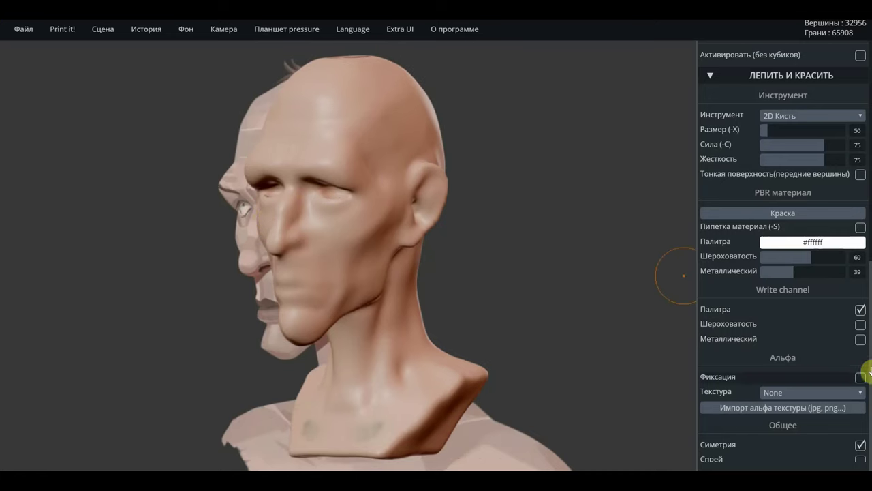
click(813, 244)
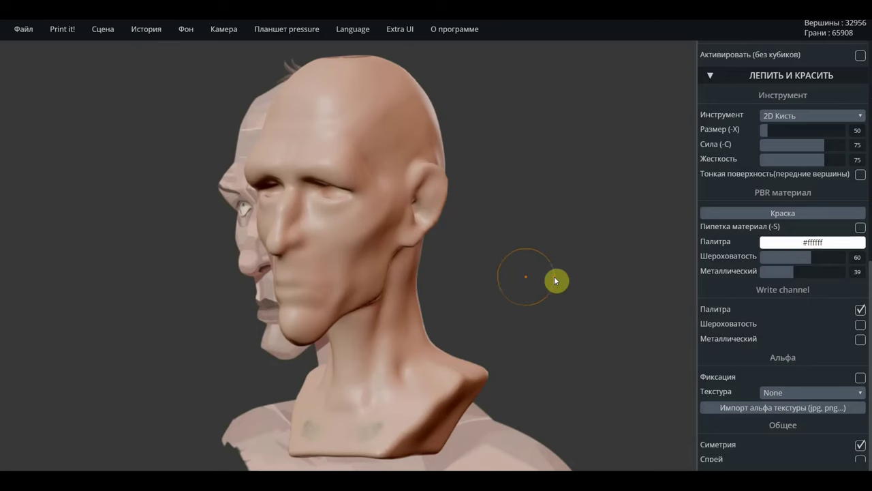
key(x)
key(x)
Resample the neck's material, restoring roughness 18 and metallic 8, with brush size 29
key(s)
key(s)
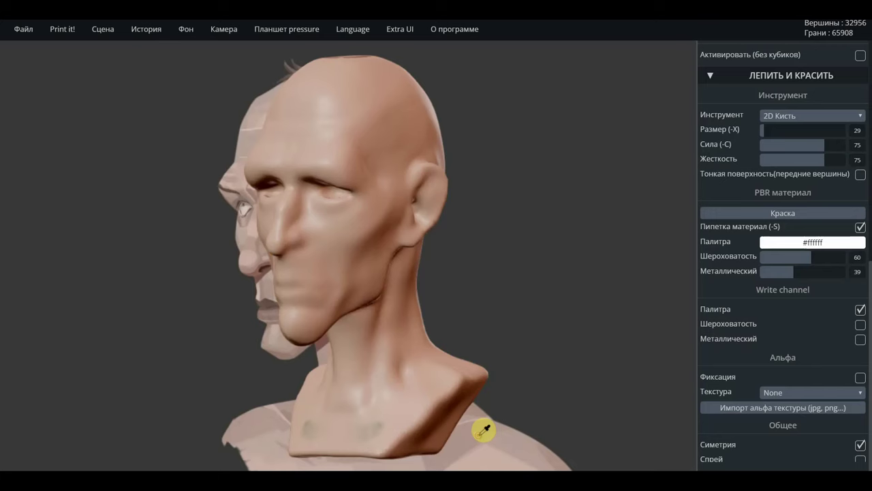
key(ctrl+z)
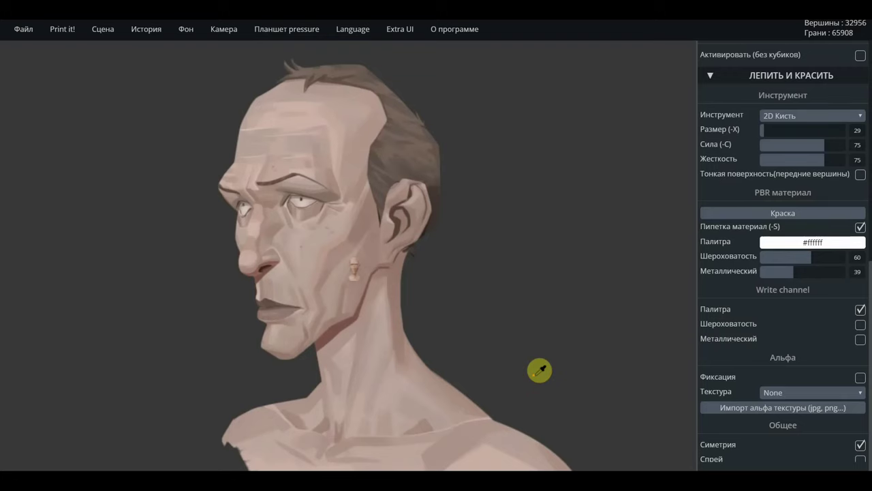
click(536, 376)
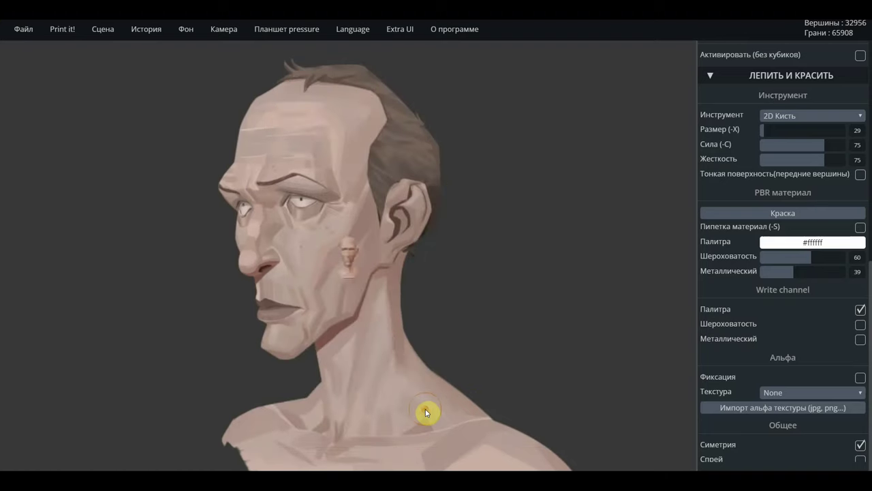
click(425, 412)
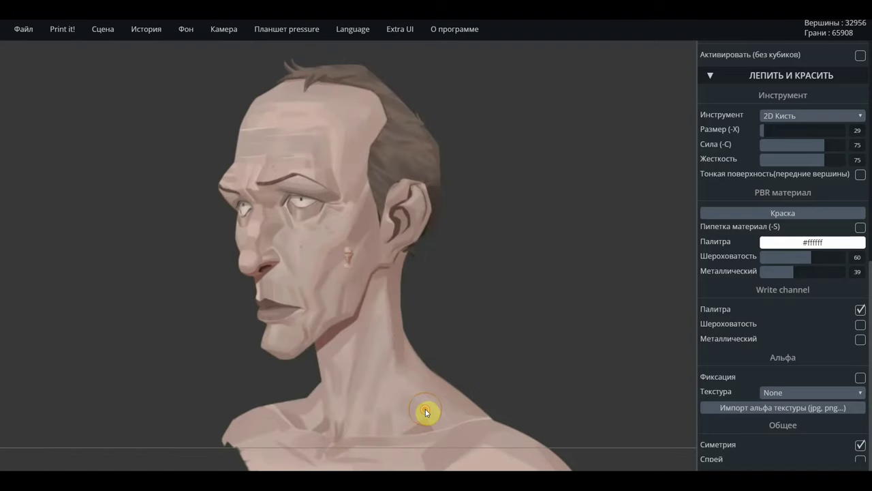
key(s)
click(425, 412)
click(425, 409)
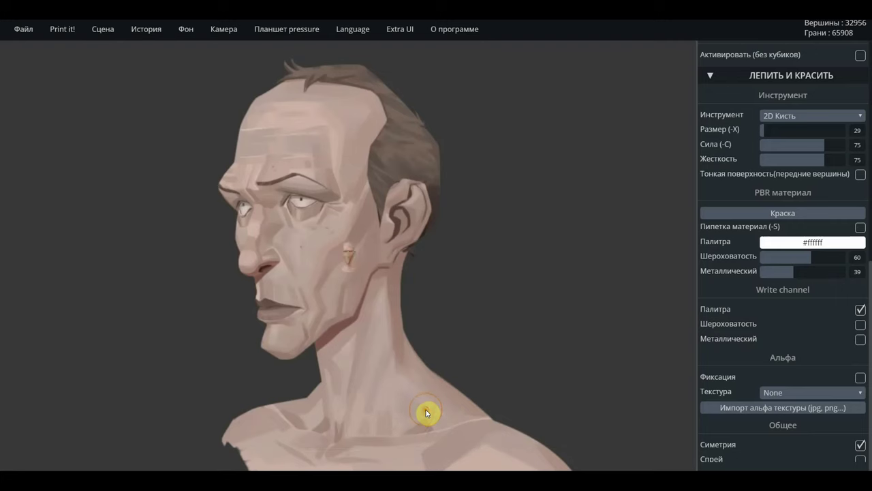
key(s)
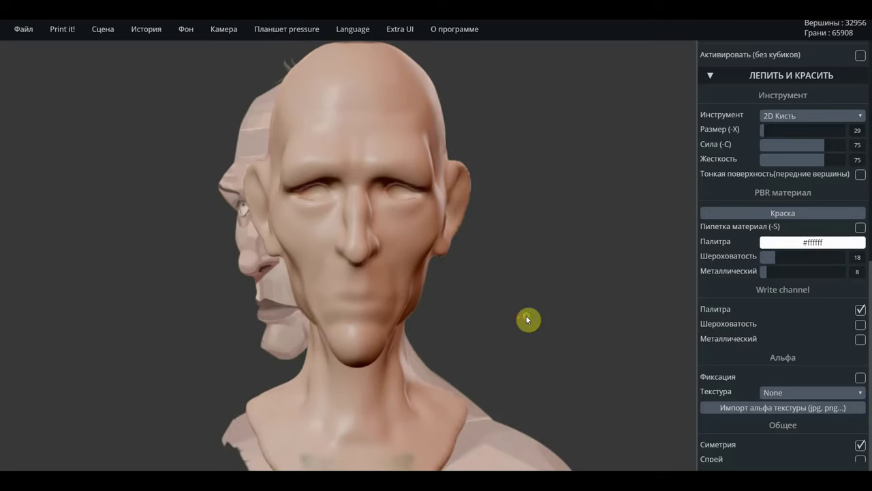
Adjust roughness and metallic, set the brush alpha to Square, then resample (roughness 54, metallic 43)
drag(526, 315, 442, 320)
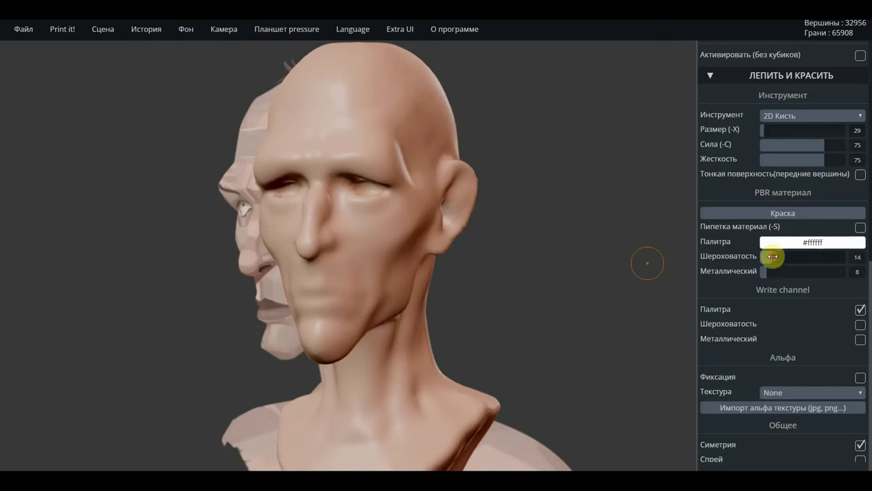
drag(771, 257, 820, 267)
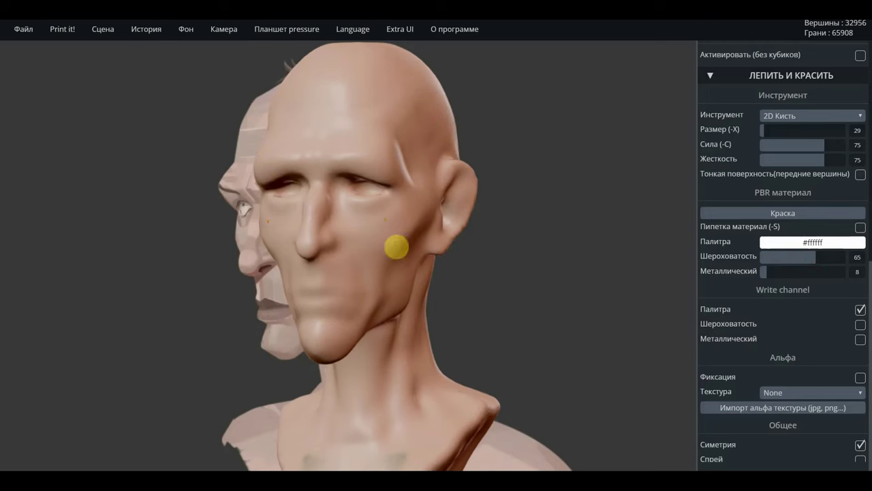
click(815, 243)
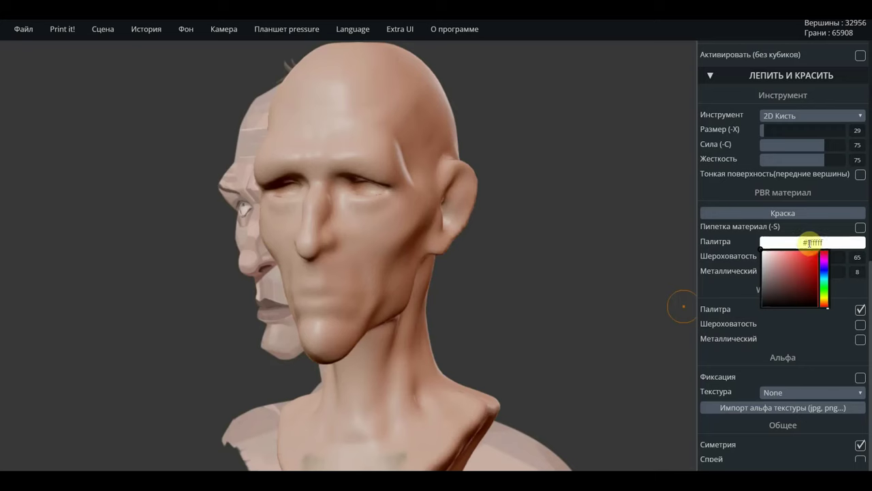
click(850, 240)
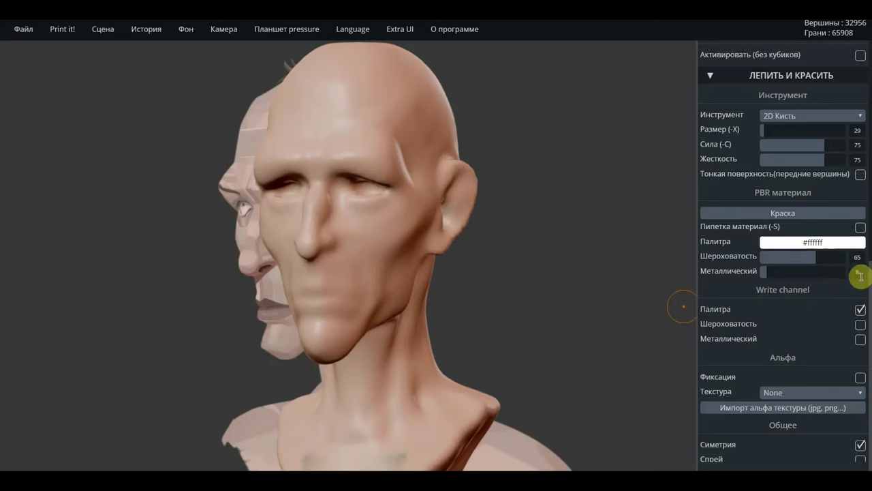
drag(786, 272, 773, 272)
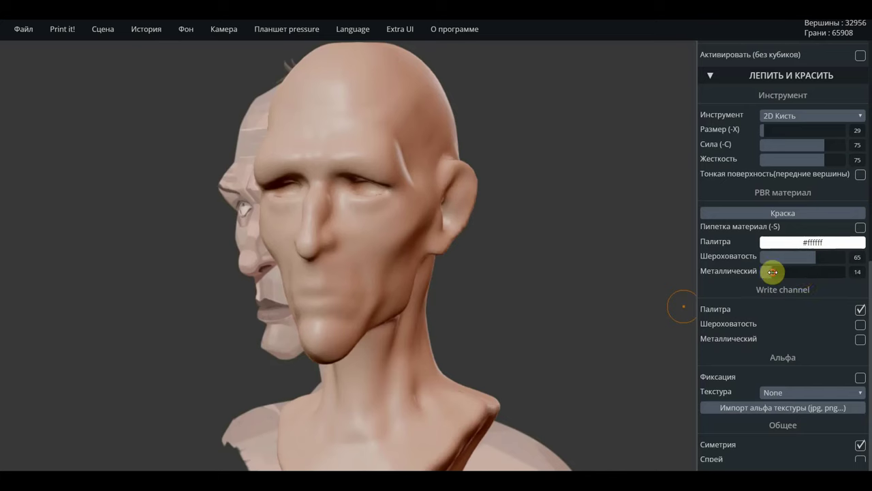
click(826, 393)
click(773, 412)
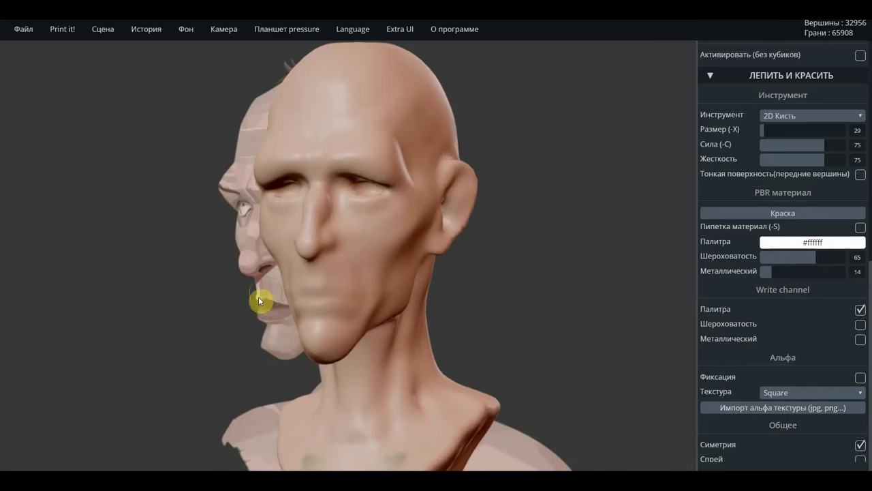
key(s)
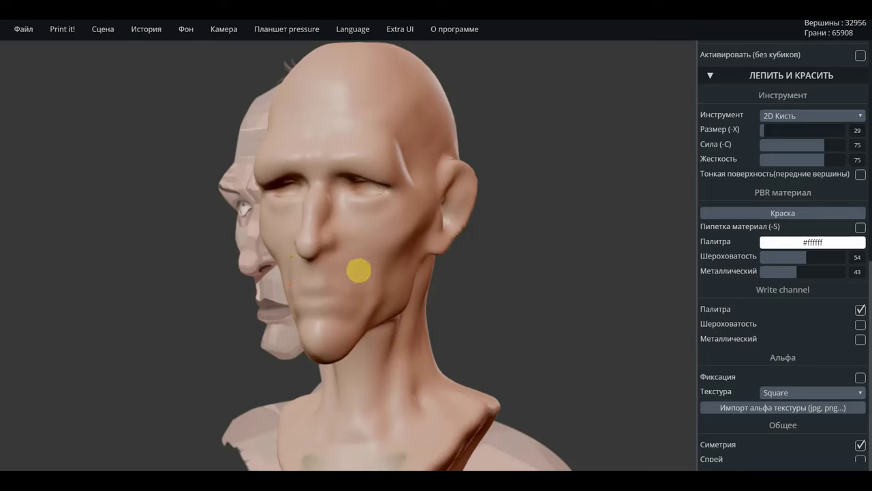
Try dark grey #4c514c shading beside the nose under the eyes, then undo it
click(818, 242)
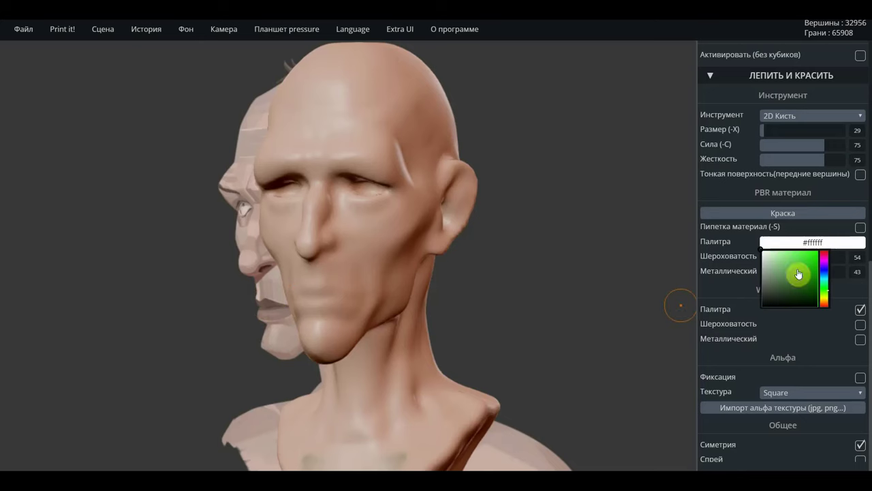
drag(798, 276, 767, 293)
drag(347, 240, 346, 221)
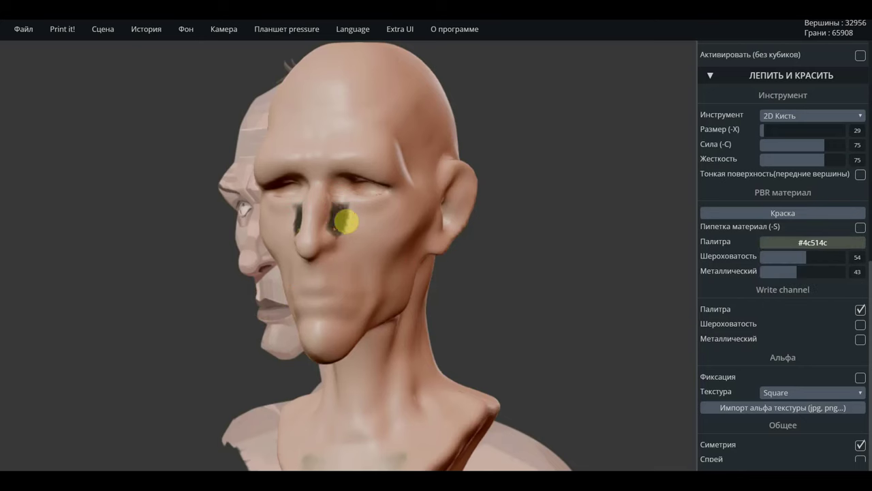
key(ctrl+z)
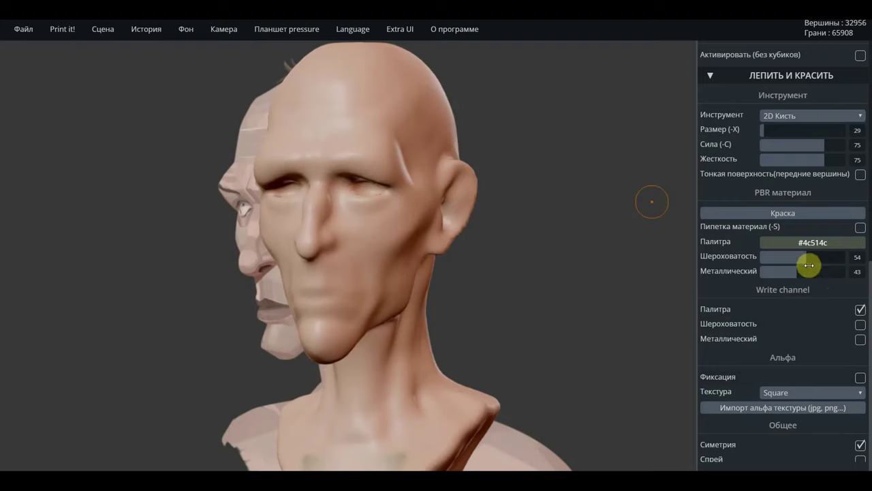
Lower the paint roughness and metallic values and reduce the brush strength
mouse_move(808, 258)
mouse_down()
mouse_move(765, 257)
mouse_move(782, 272)
mouse_move(759, 274)
mouse_up()
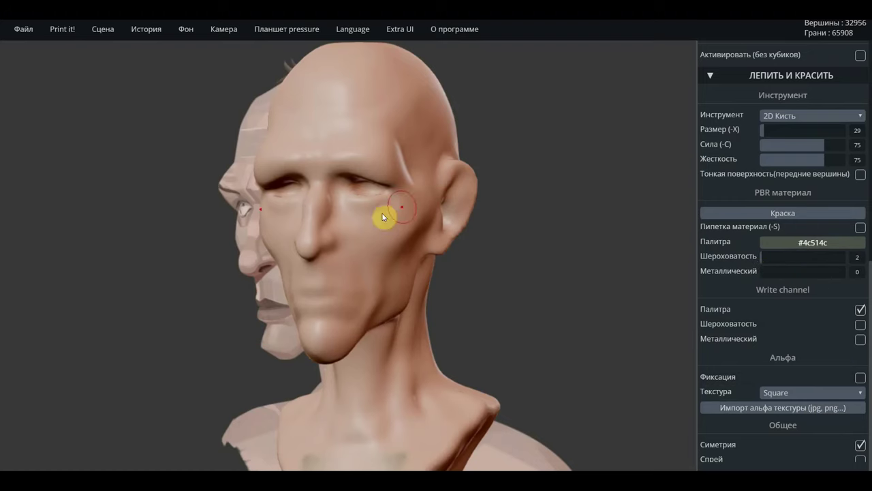
mouse_move(382, 213)
mouse_down()
mouse_move(335, 204)
mouse_move(331, 224)
mouse_move(341, 200)
mouse_up()
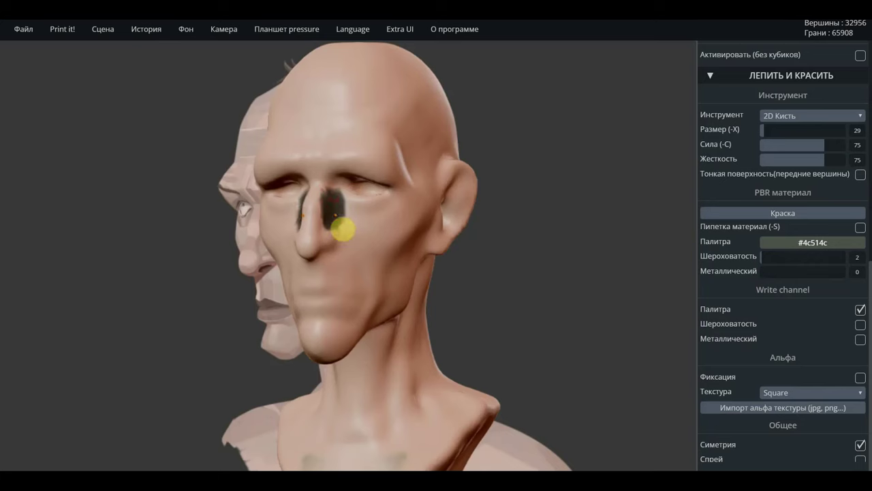
click(804, 242)
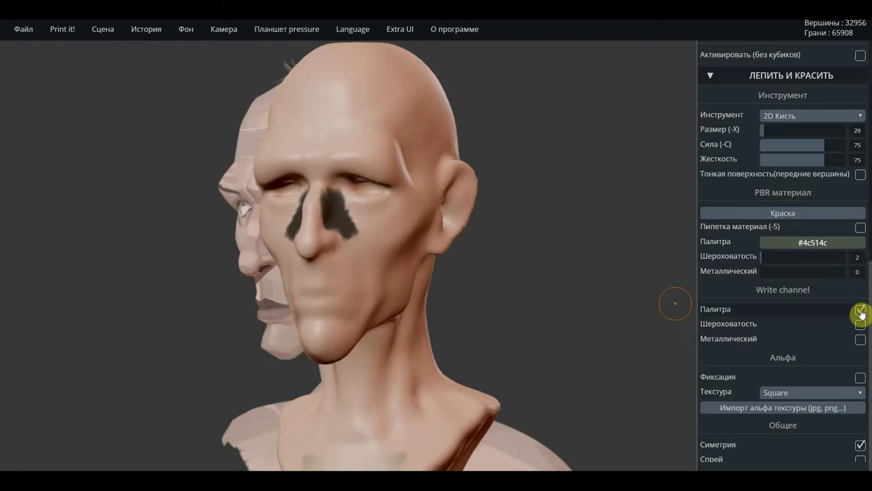
scroll(788, 259, up, 2)
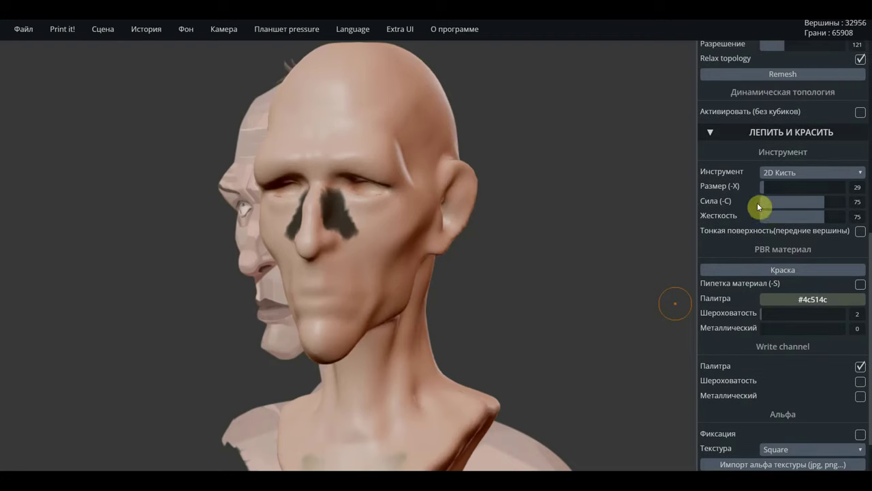
mouse_move(821, 203)
mouse_down()
mouse_move(767, 202)
mouse_move(814, 216)
mouse_move(775, 216)
mouse_up()
Repaint soft shading beside the nose and sample the grey shading material from the face
mouse_move(361, 209)
mouse_down()
mouse_move(361, 220)
mouse_move(384, 218)
mouse_move(346, 228)
mouse_move(358, 227)
mouse_up()
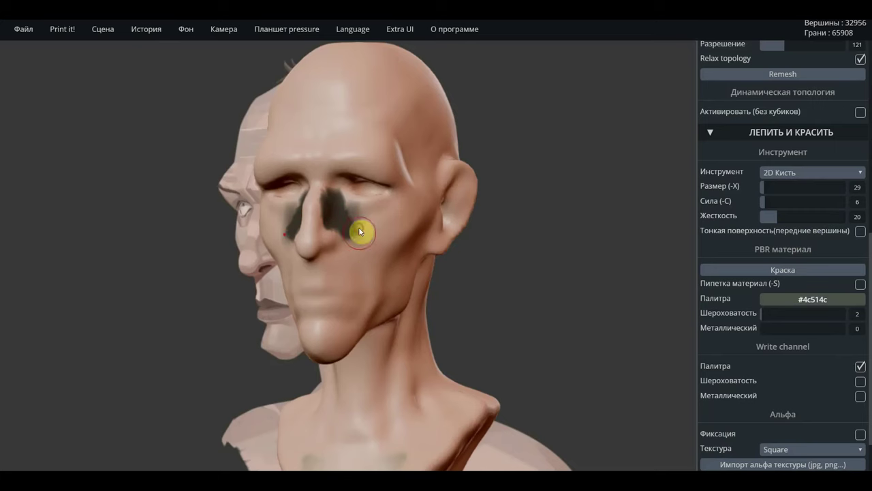
key(s)
click(409, 224)
click(403, 223)
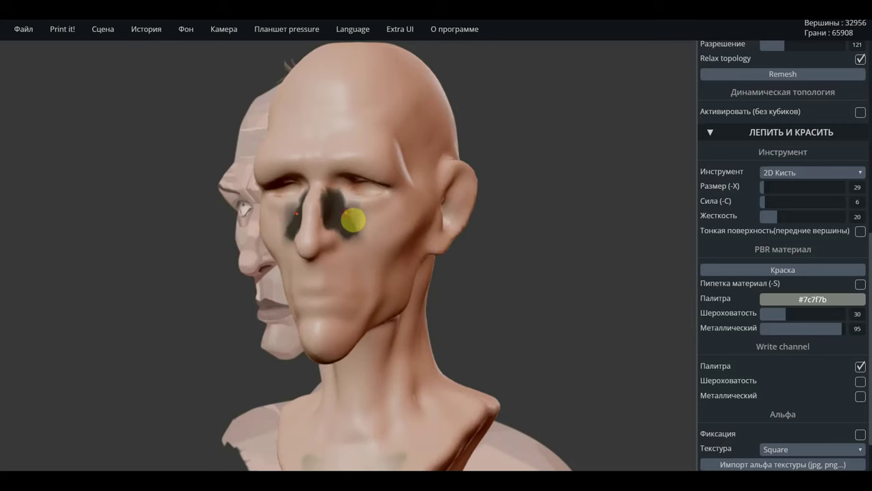